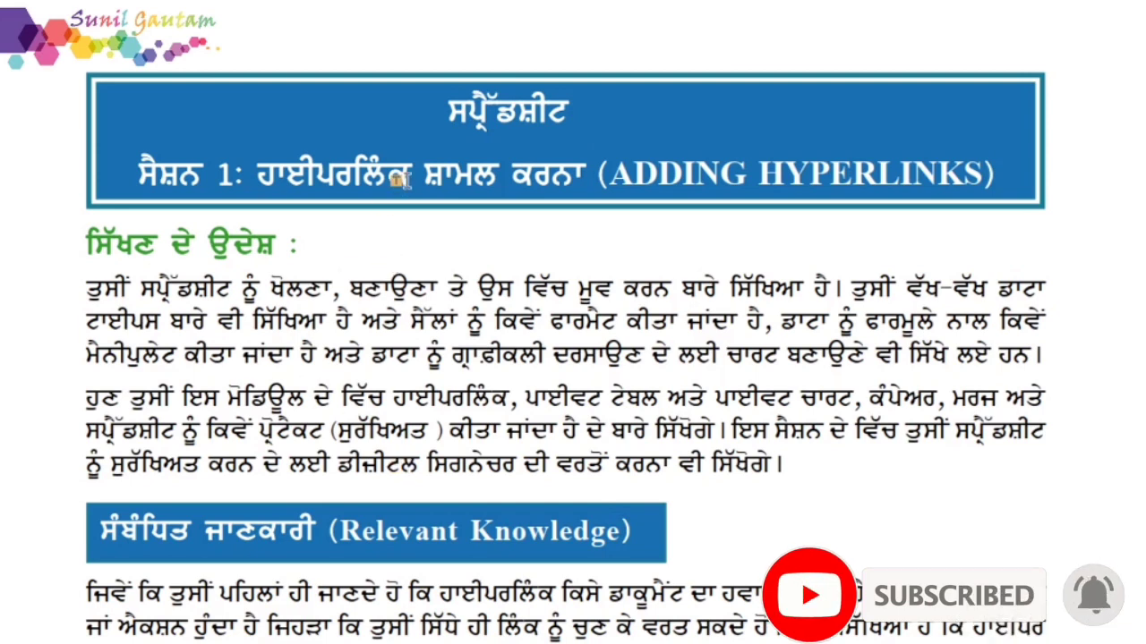
# Highlight the word ਹਾਈਪਰਲਿੰਕ in the Session 1 title and the Punjabi part of the heading "Creating a hyperlink to a website".
pyautogui.moveTo(258, 172); pyautogui.dragTo(442, 177)
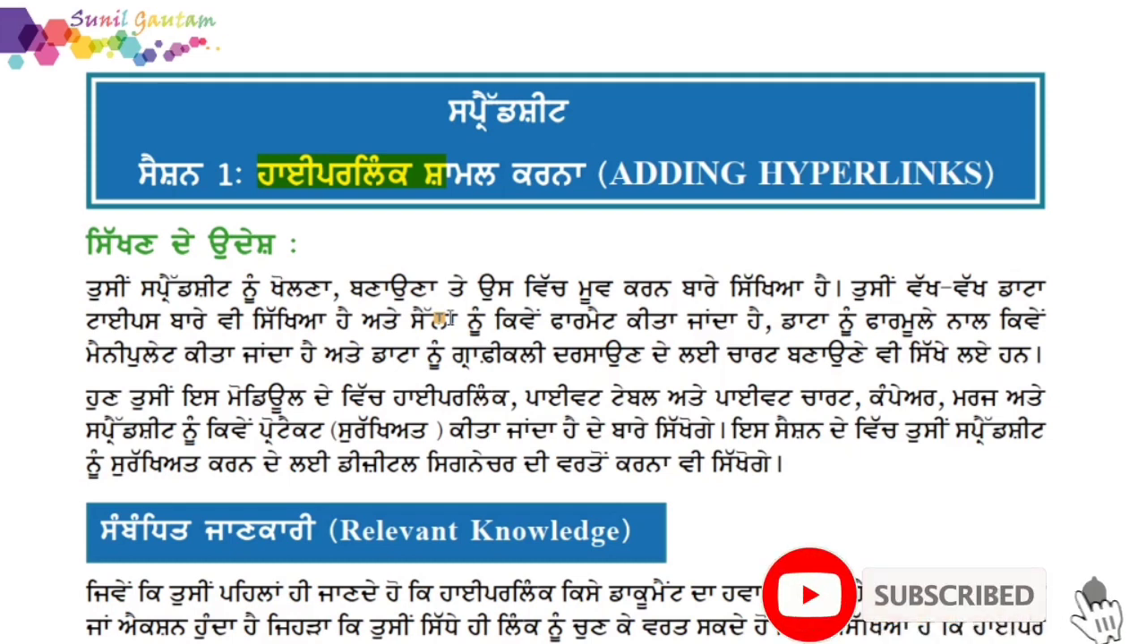
pyautogui.scroll(-2, 444, 260)
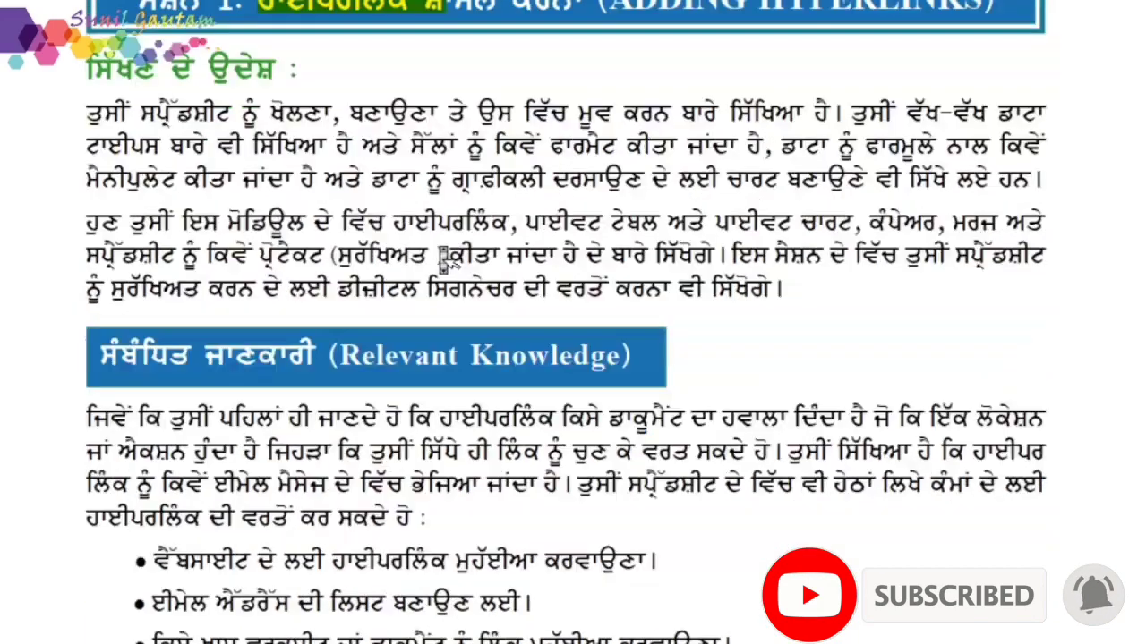
pyautogui.scroll(-1, 440, 259)
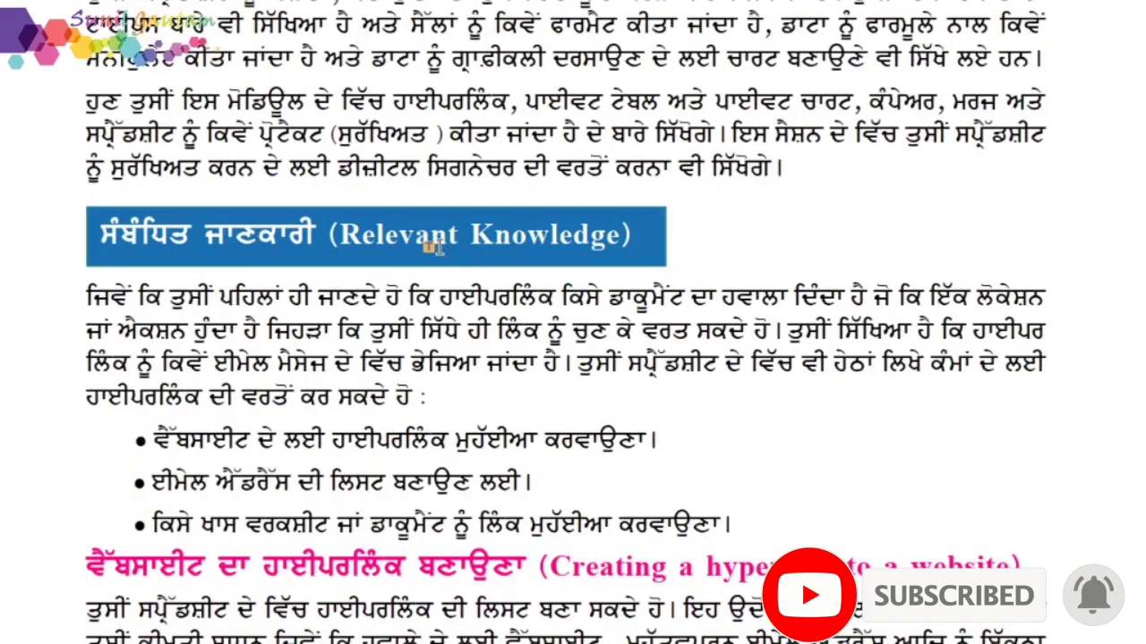
pyautogui.scroll(2, 439, 259)
pyautogui.scroll(-1, 442, 261)
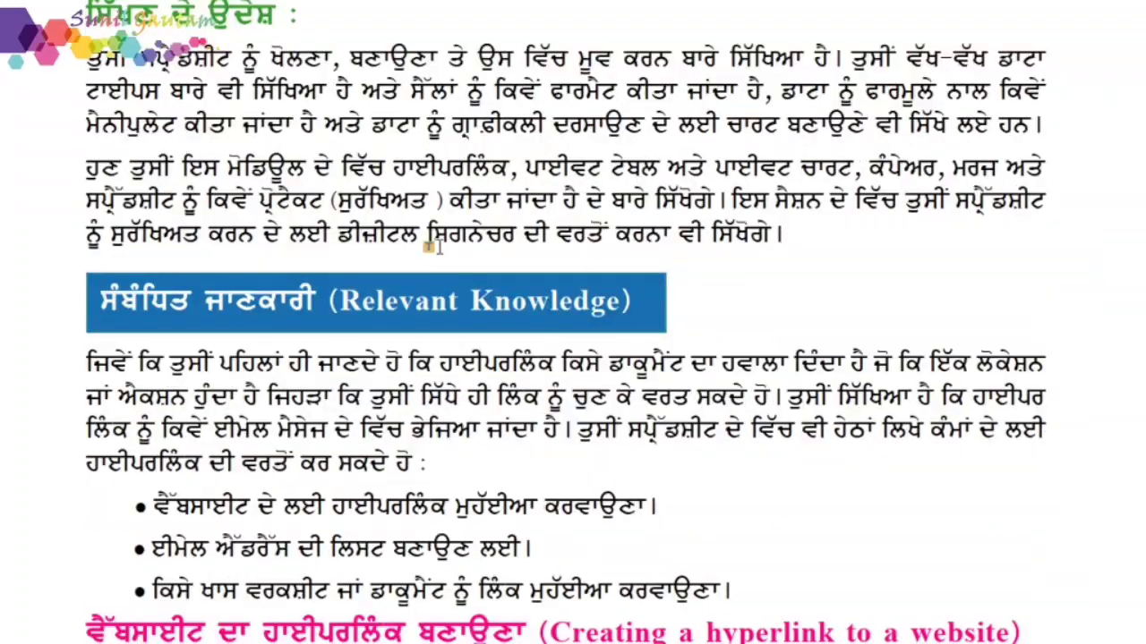
pyautogui.scroll(-1, 437, 245)
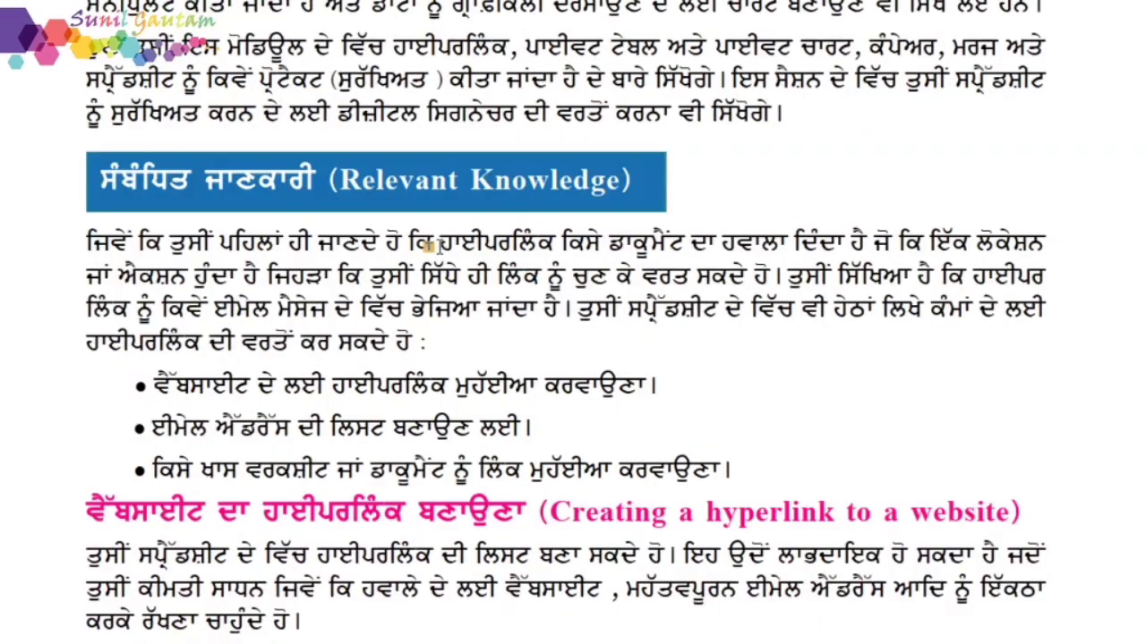
pyautogui.scroll(-1, 429, 245)
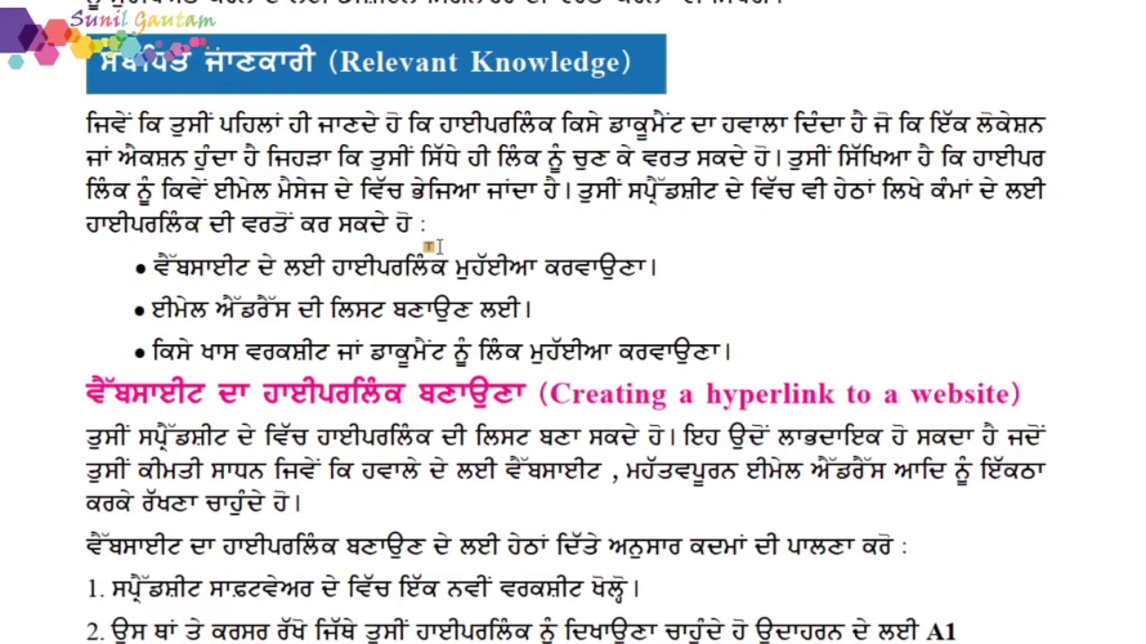
pyautogui.scroll(-1, 431, 247)
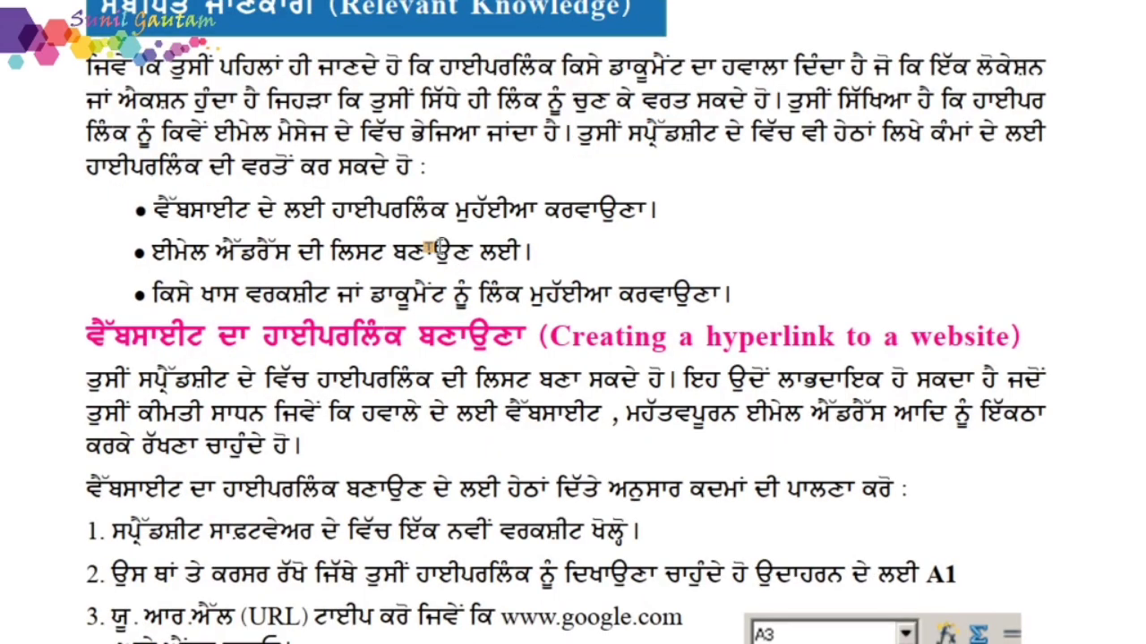
pyautogui.scroll(-1, 432, 245)
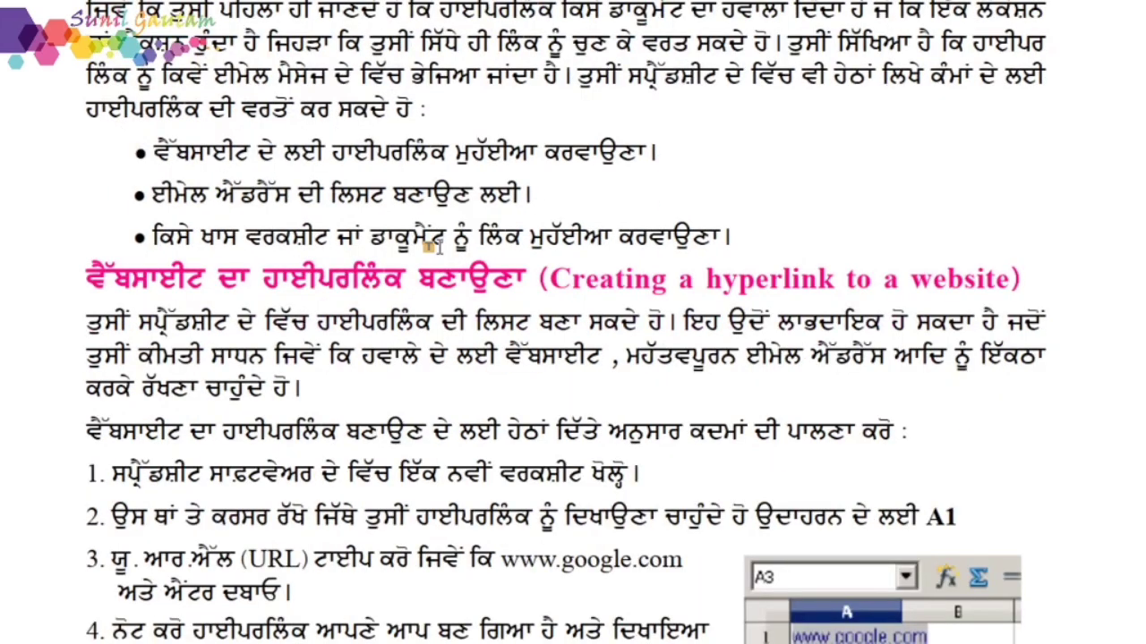
pyautogui.scroll(-1, 445, 256)
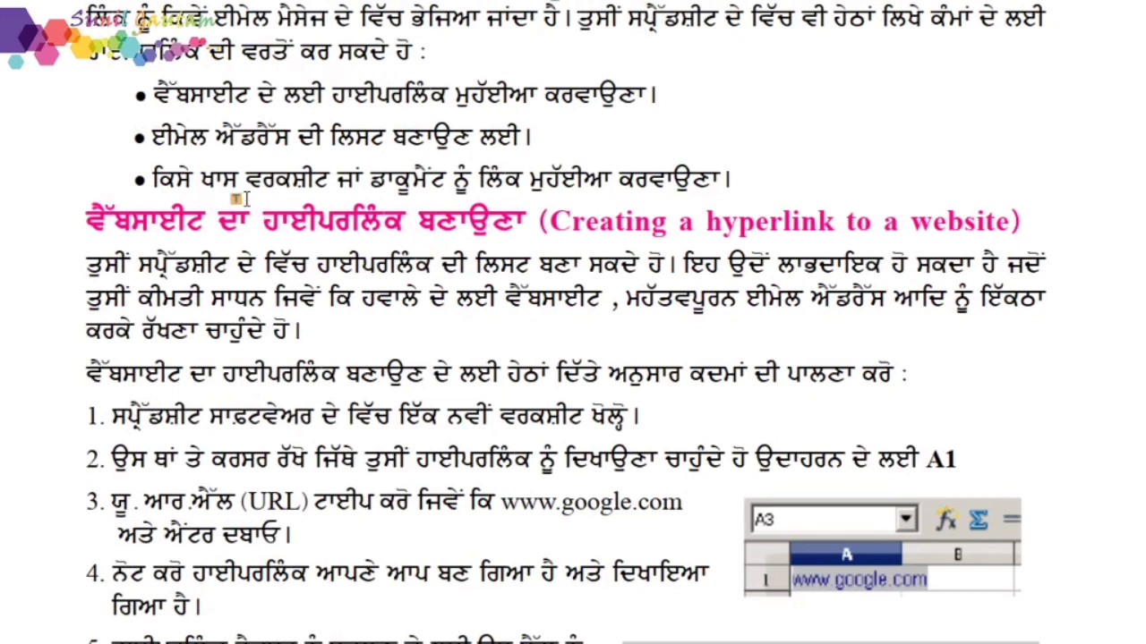
pyautogui.moveTo(53, 234); pyautogui.dragTo(348, 260)
pyautogui.moveTo(56, 209); pyautogui.dragTo(526, 240)
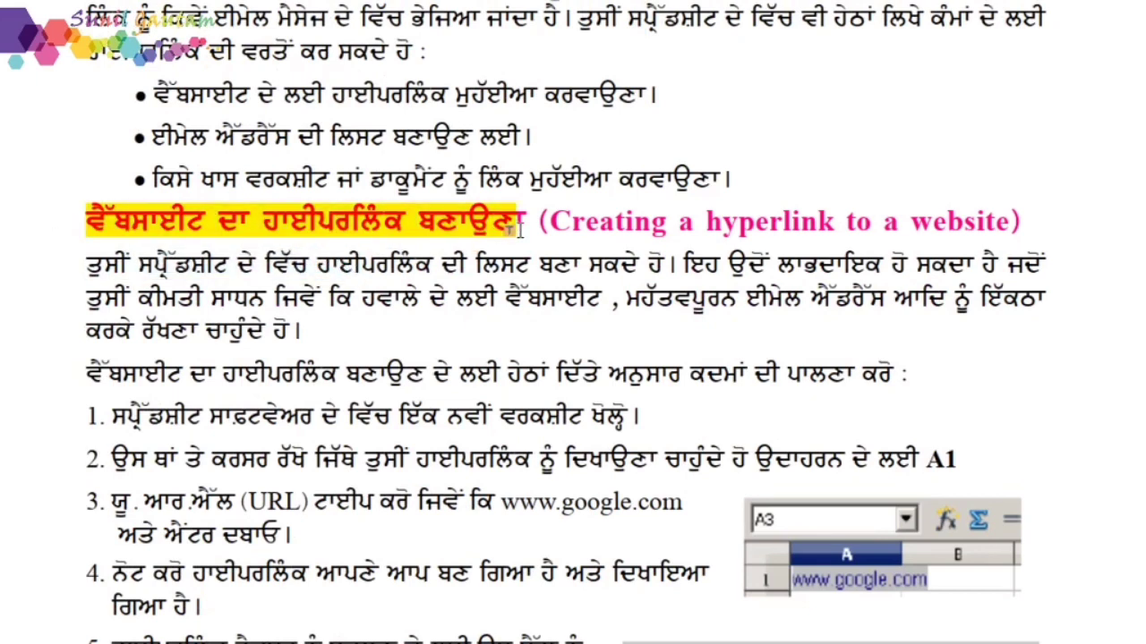
# Highlight the website hyperlink instructions from numbered item 1 through item 4.
pyautogui.scroll(-1, 526, 240)
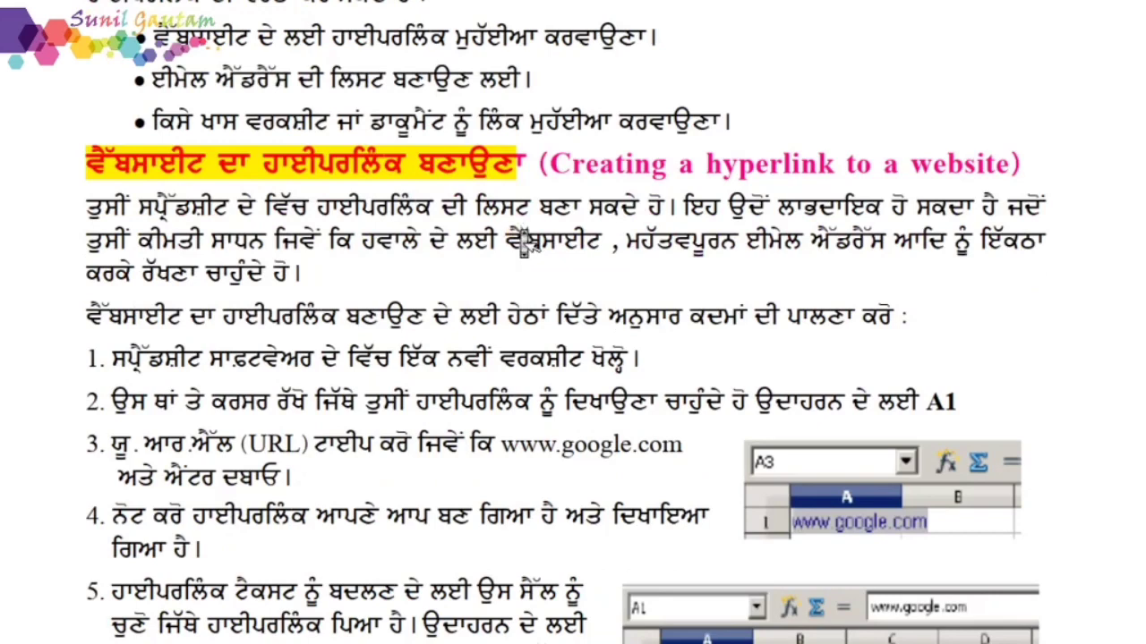
pyautogui.scroll(-1, 513, 230)
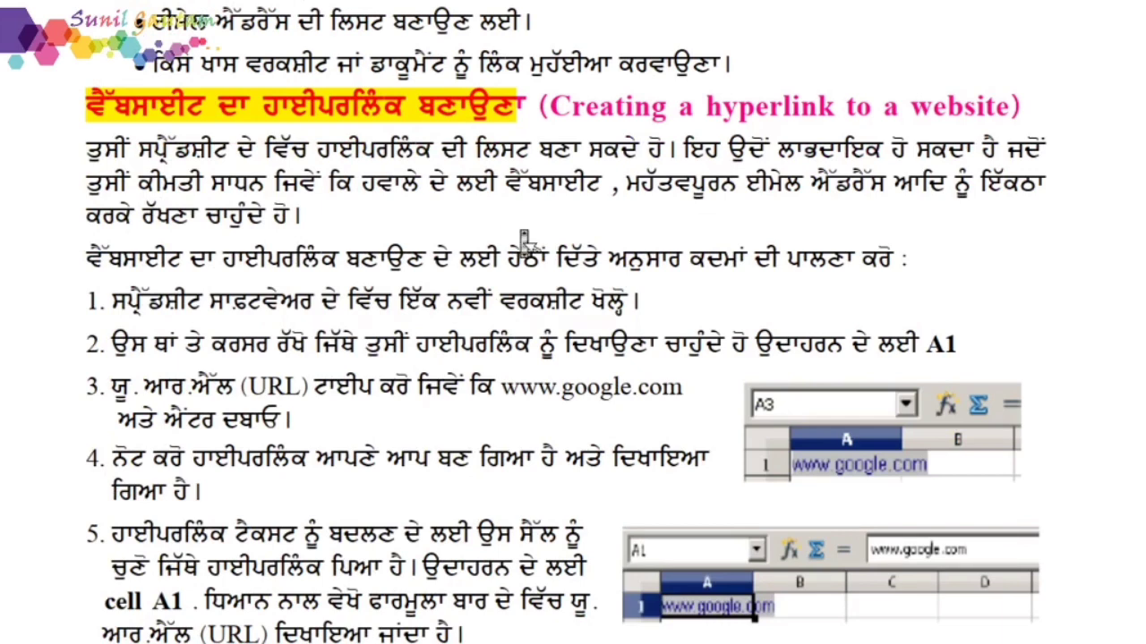
pyautogui.scroll(-1, 407, 302)
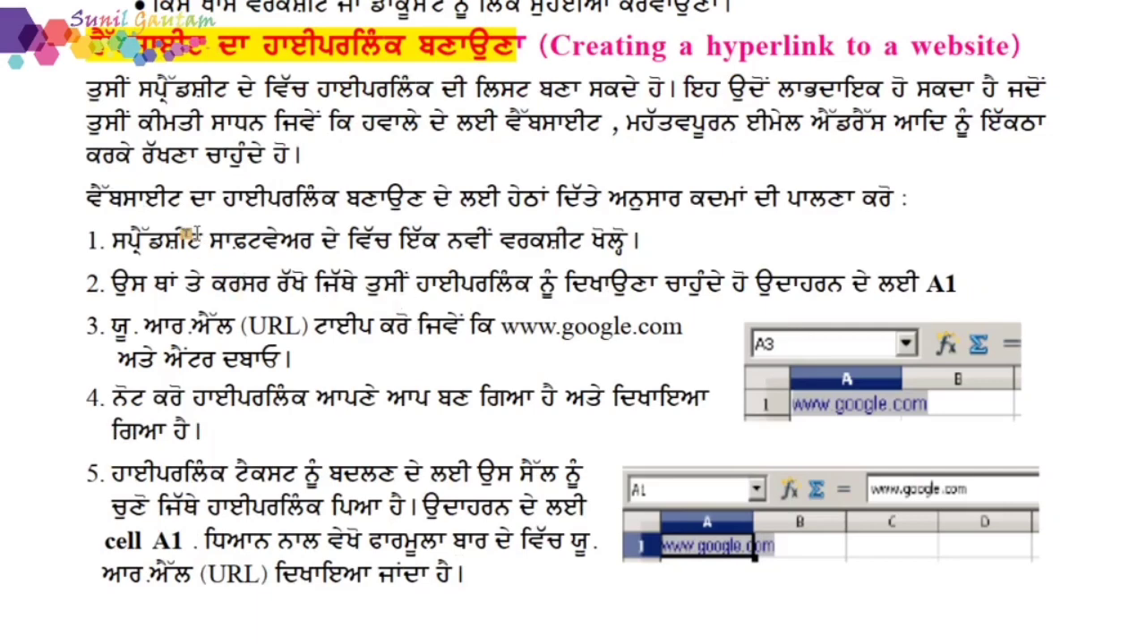
pyautogui.moveTo(188, 238); pyautogui.dragTo(366, 445)
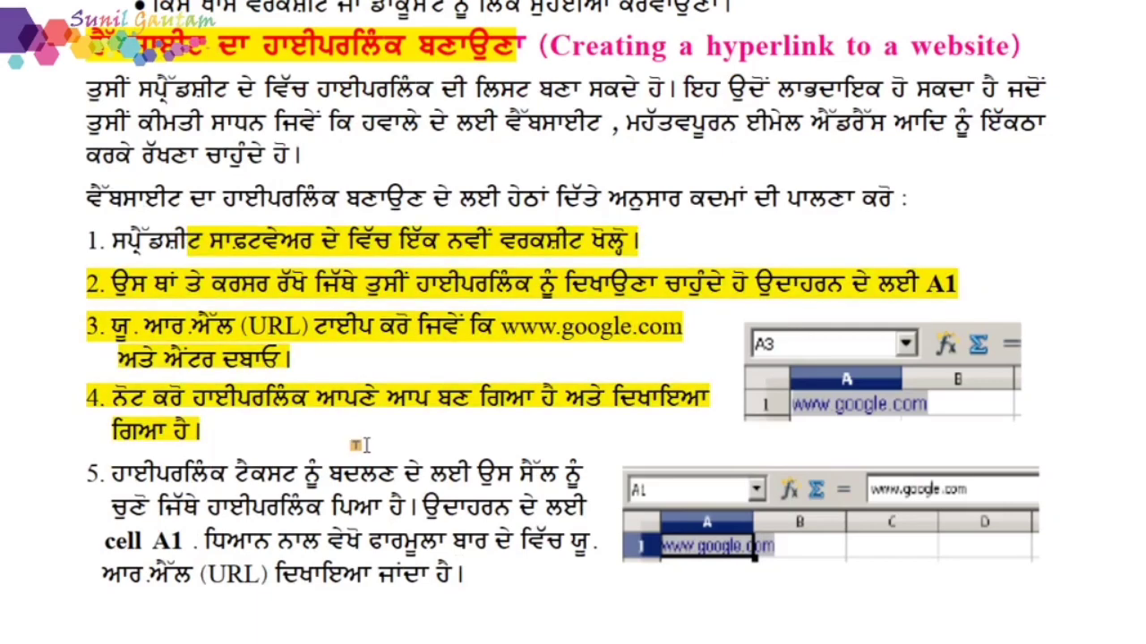
# Highlight the Punjabi words ਦਾ ਹਾਈਪਰਲਿੰਕ in the heading "Creating a hyperlink to an existing document".
pyautogui.scroll(-10, 358, 444)
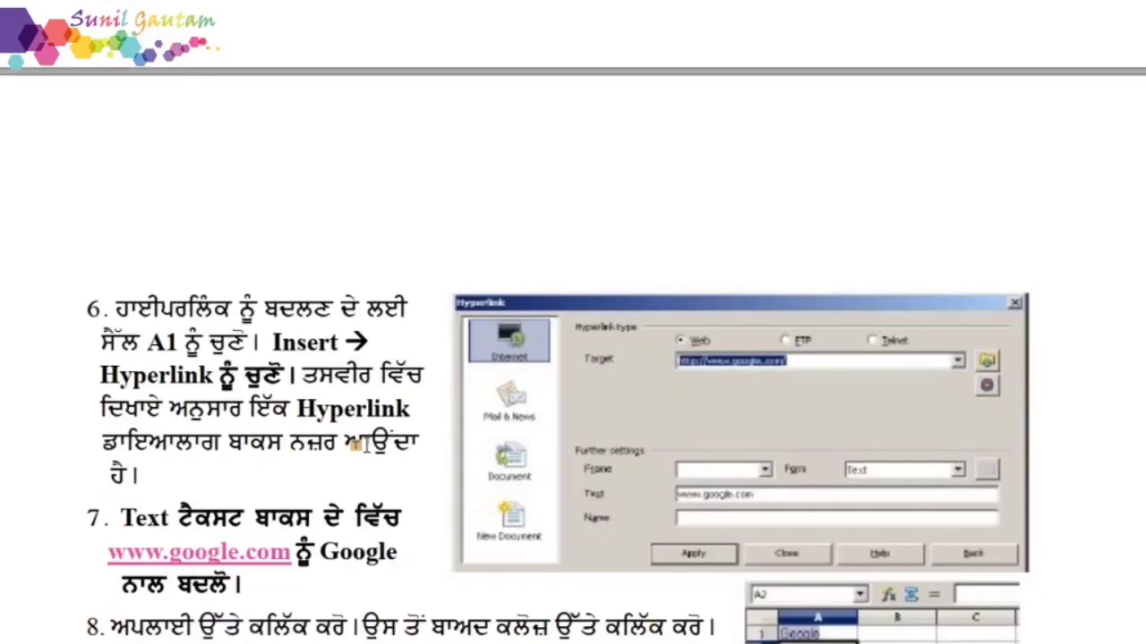
pyautogui.scroll(-2, 358, 444)
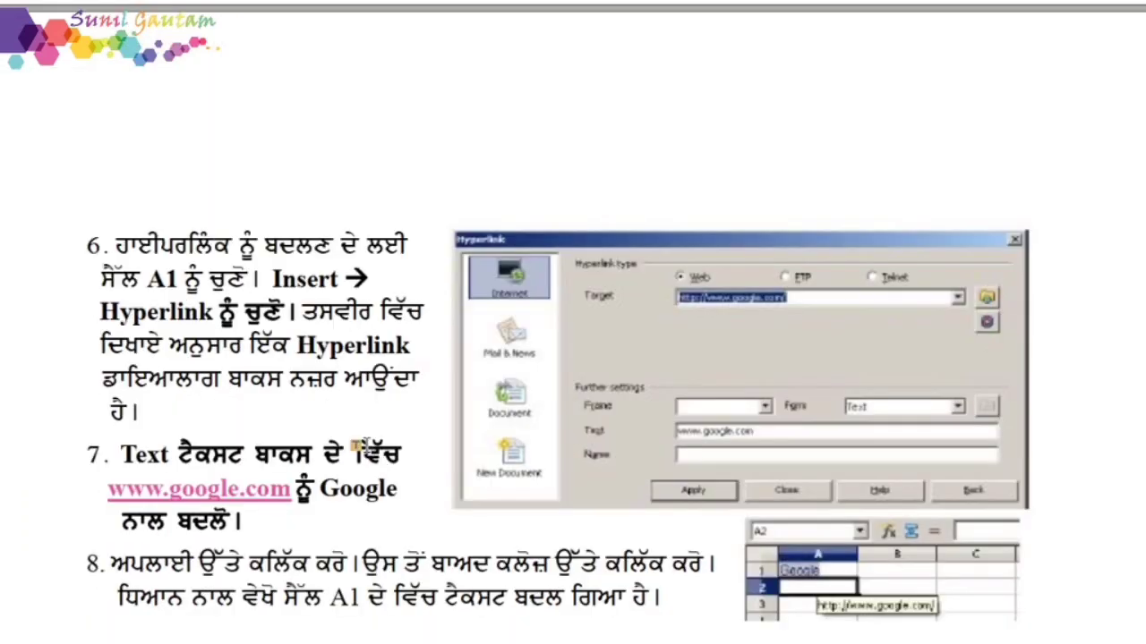
pyautogui.scroll(-1, 356, 443)
pyautogui.scroll(-3, 356, 443)
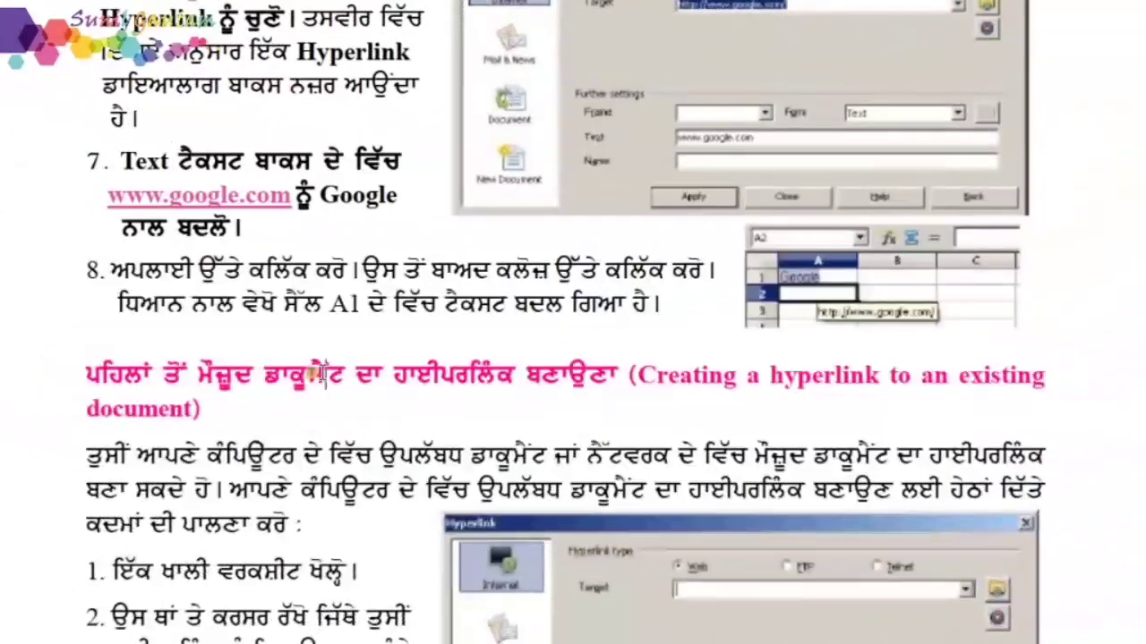
pyautogui.moveTo(264, 394); pyautogui.dragTo(537, 394)
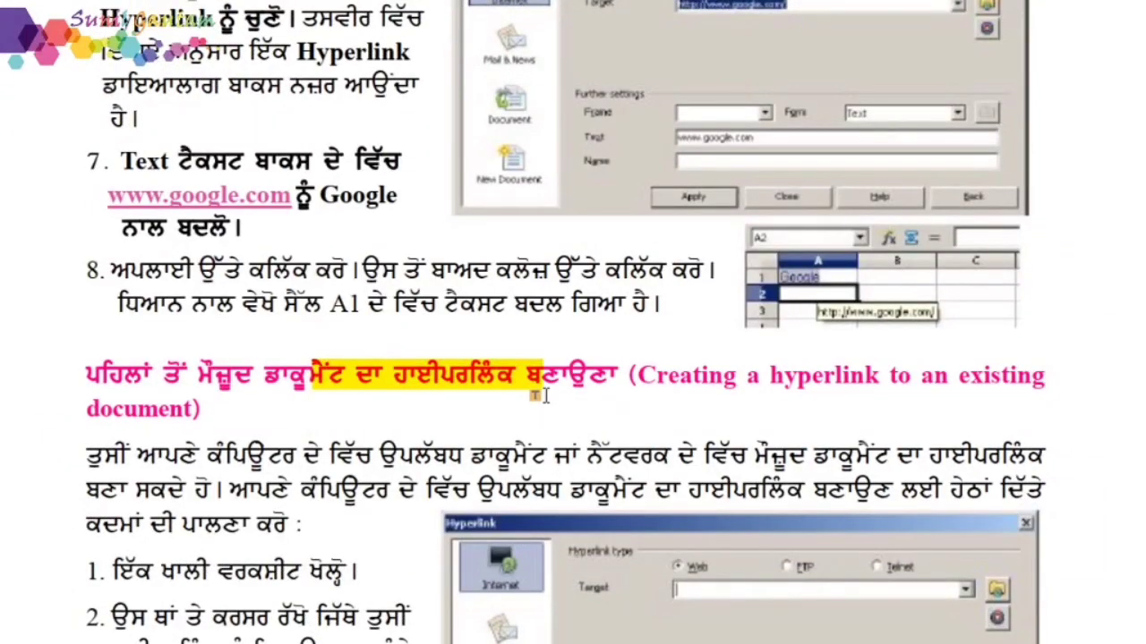
# Highlight the Punjabi text in the heading "Creating a hyperlink to a new document".
pyautogui.scroll(-5, 545, 395)
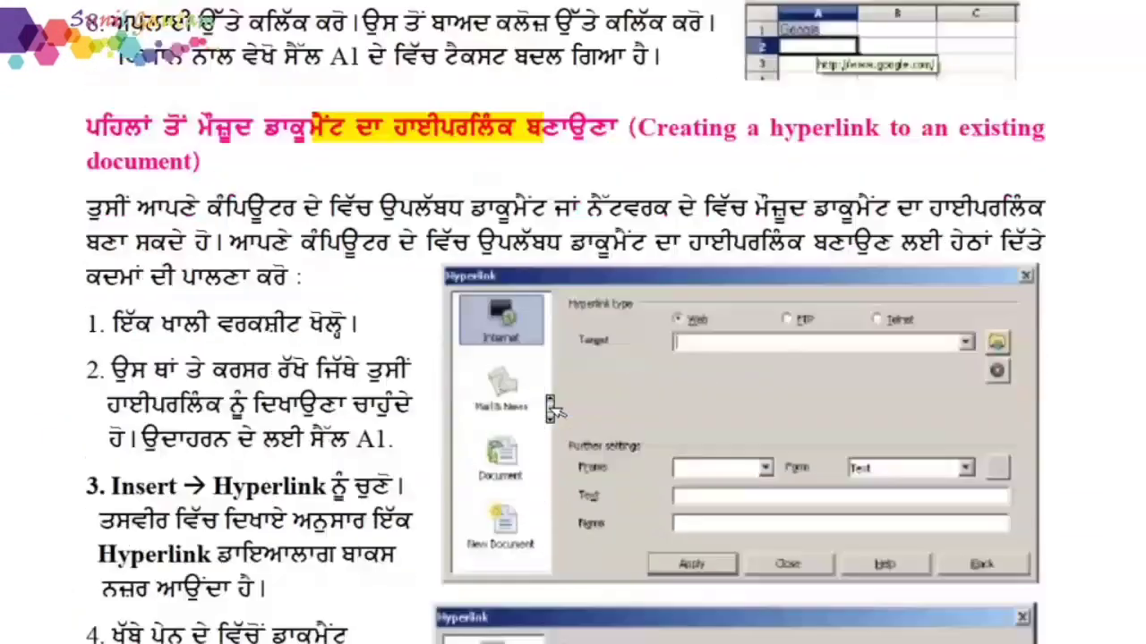
pyautogui.scroll(-5, 541, 395)
pyautogui.scroll(-6, 546, 401)
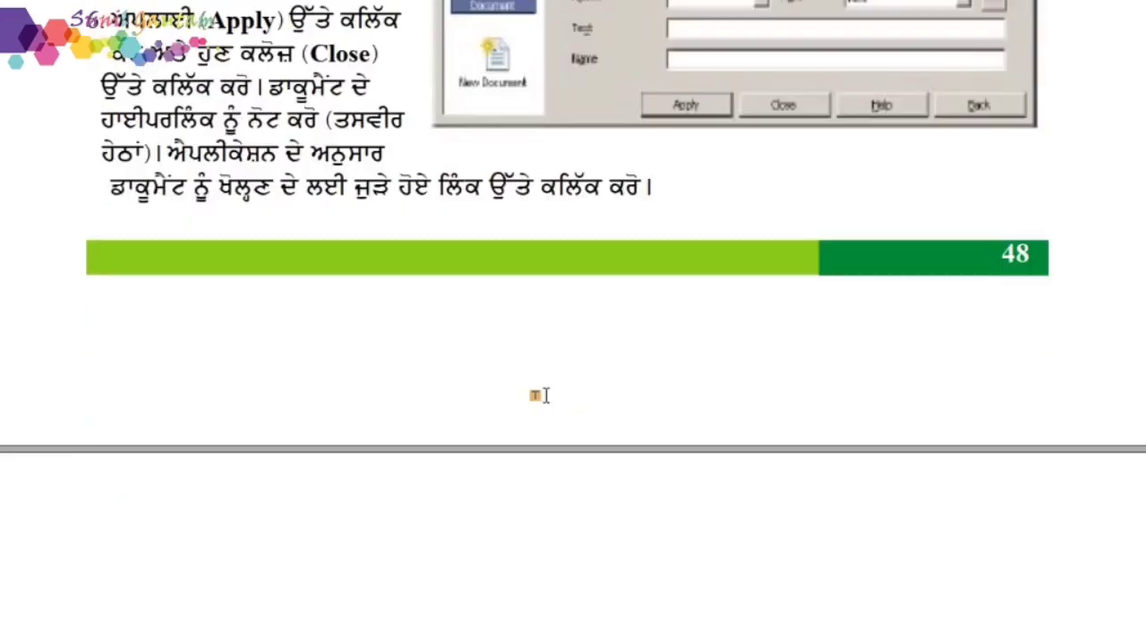
pyautogui.scroll(-5, 549, 409)
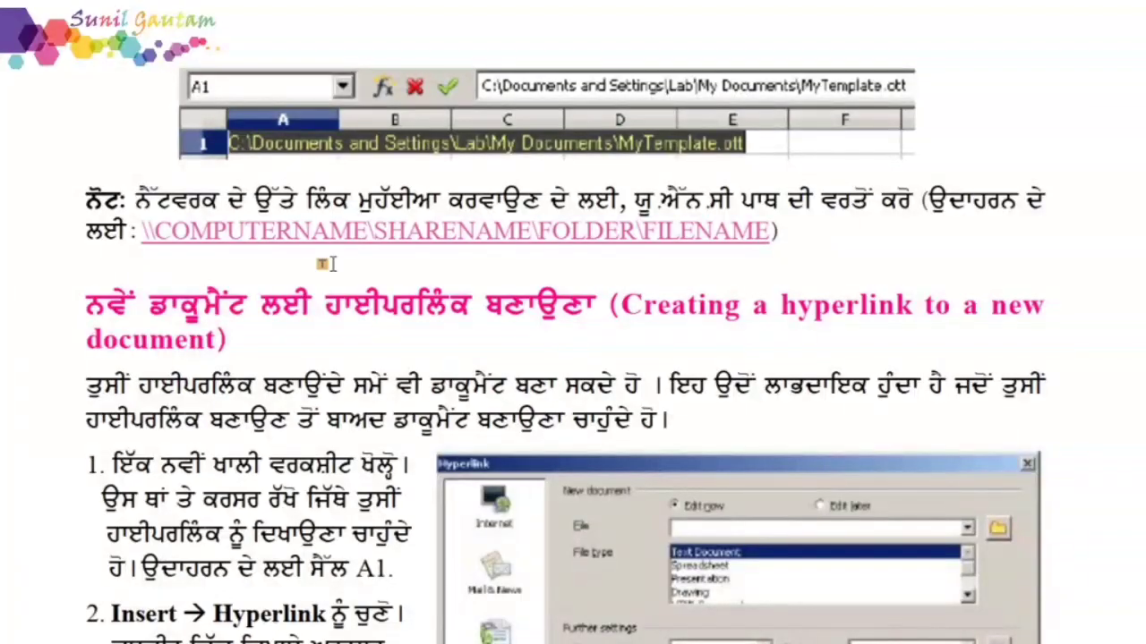
pyautogui.moveTo(304, 303); pyautogui.dragTo(626, 313)
# Highlight the Punjabi words ਡਾਕੂਮੈਂਟ ਨੂੰ ਐਡਿਟ ਕਰਨਾ in the heading "Editing documents after linking".
pyautogui.scroll(-7, 627, 325)
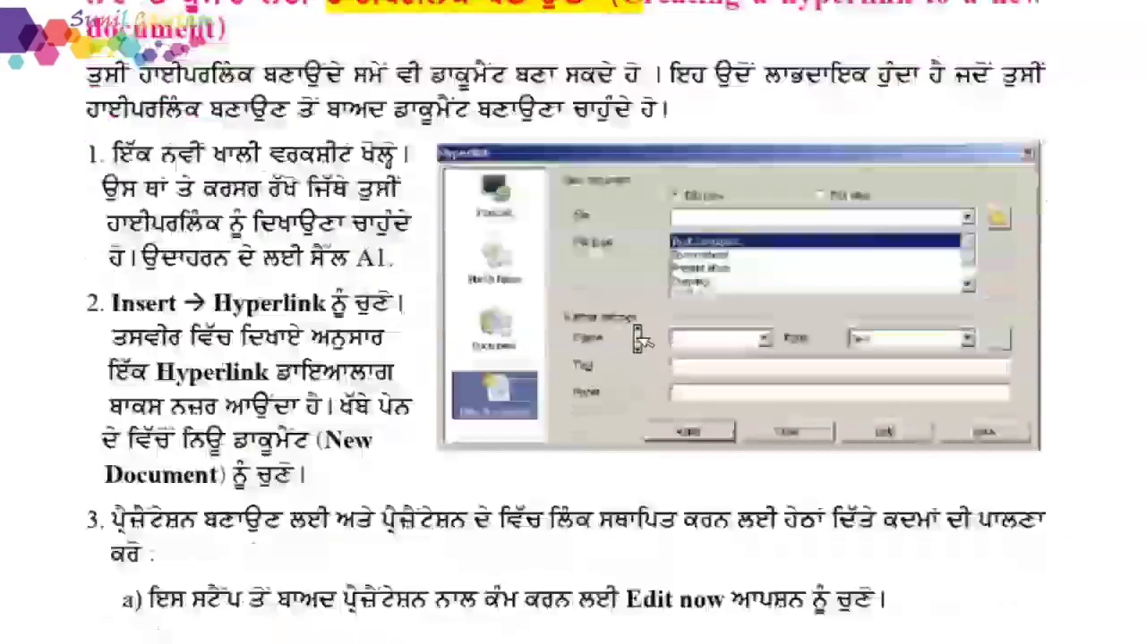
pyautogui.scroll(-6, 626, 326)
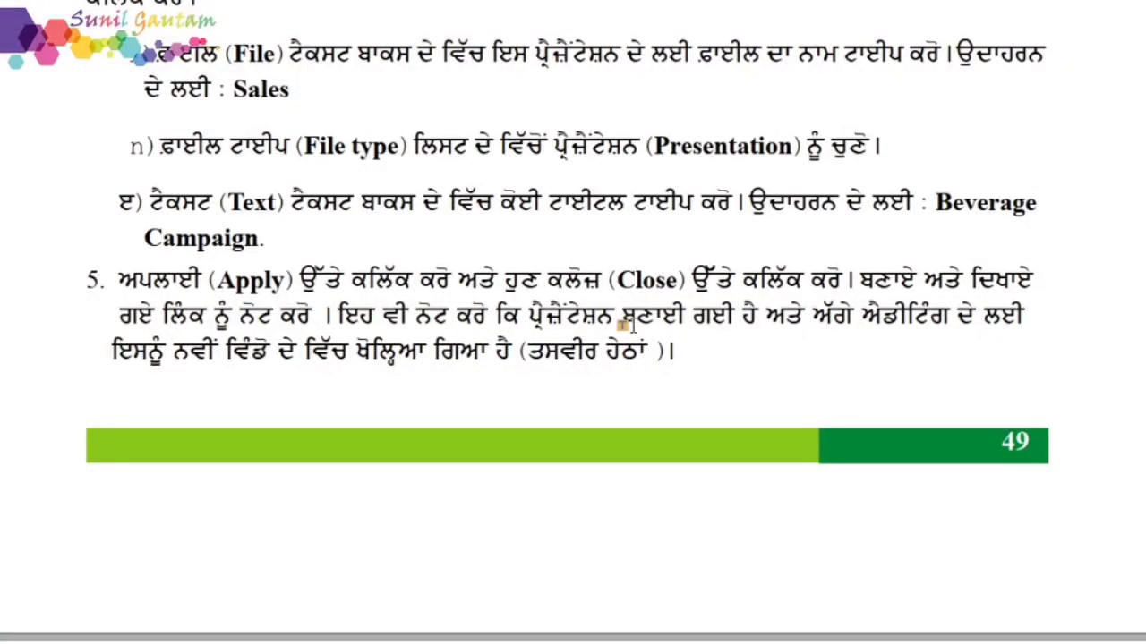
pyautogui.scroll(-9, 626, 325)
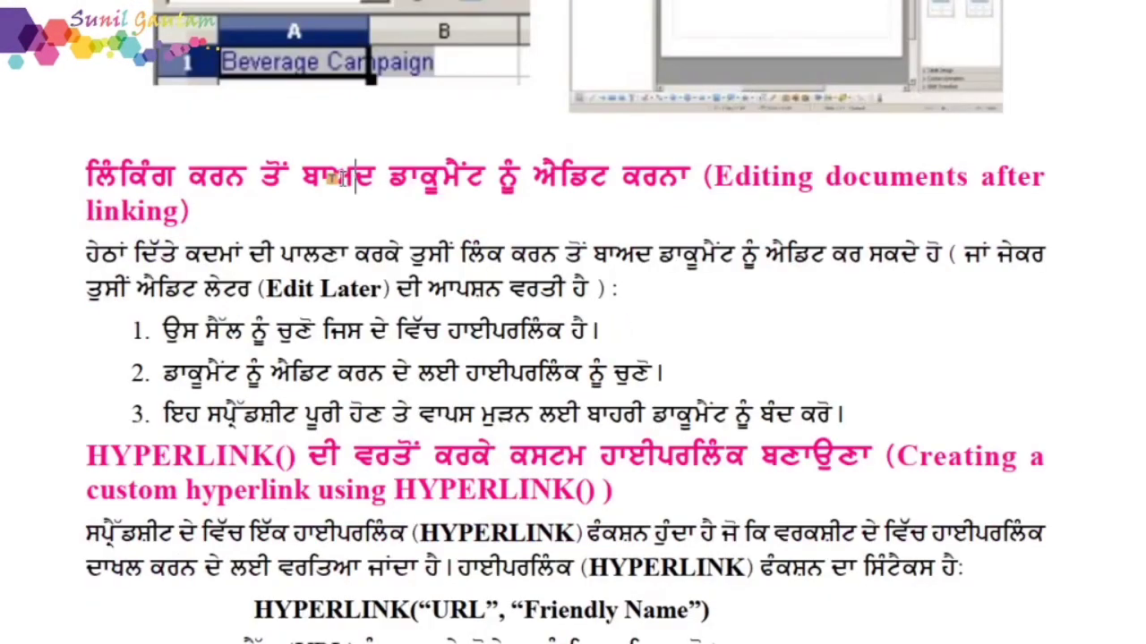
pyautogui.moveTo(354, 179); pyautogui.dragTo(736, 197)
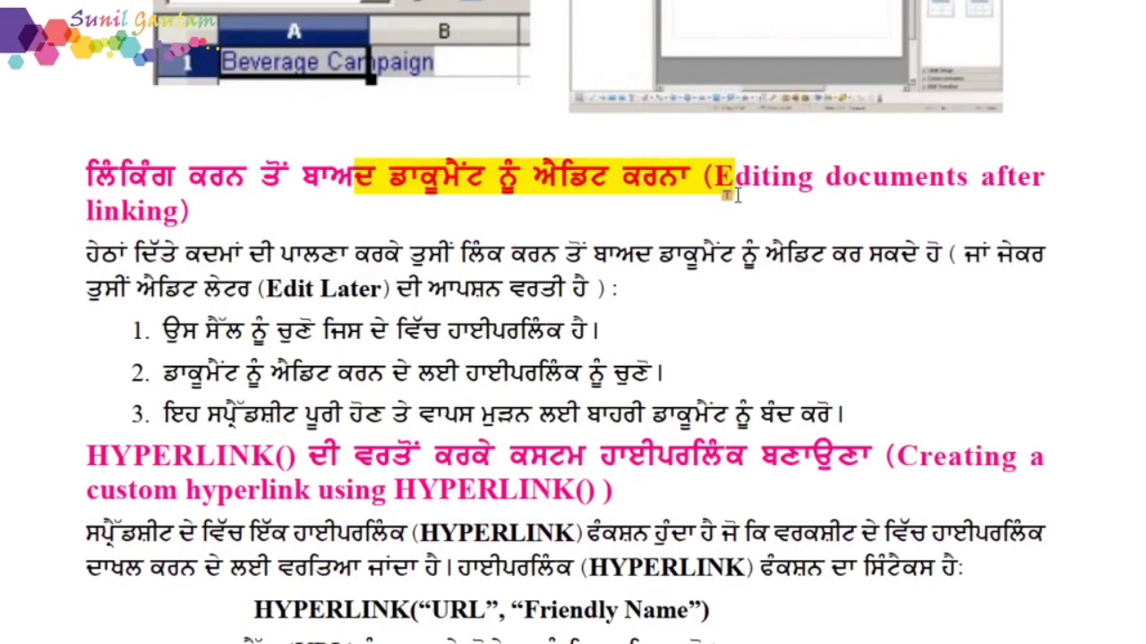
# Highlight the heading "Creating a custom hyperlink using HYPERLINK()" and the syntax line HYPERLINK("URL", "Friendly Name").
pyautogui.scroll(-3, 736, 197)
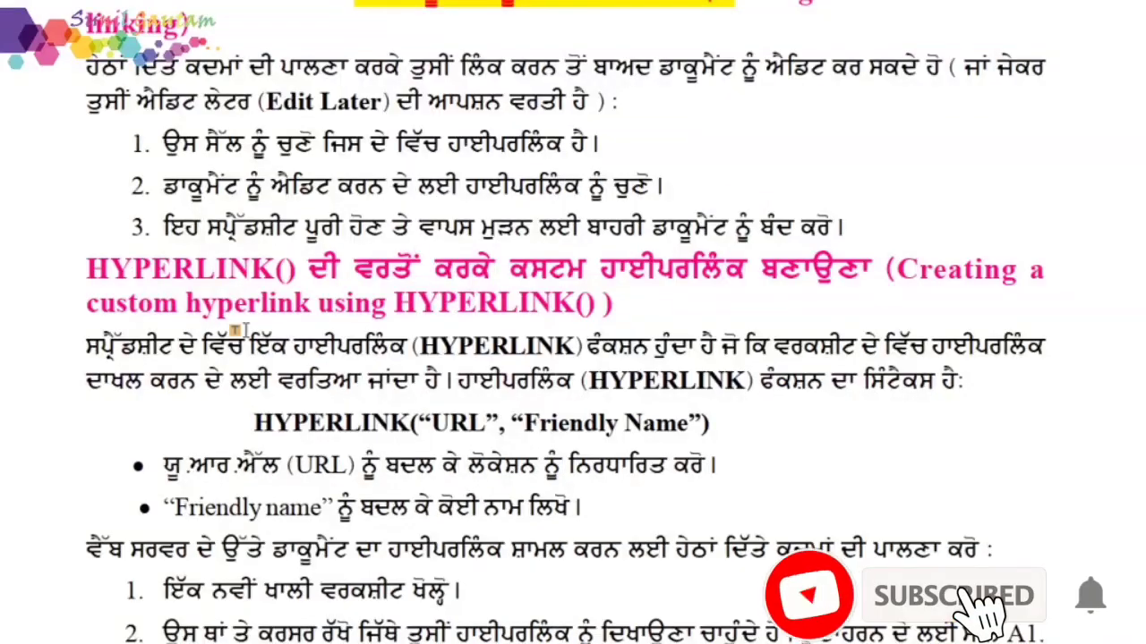
pyautogui.moveTo(151, 269); pyautogui.dragTo(417, 303)
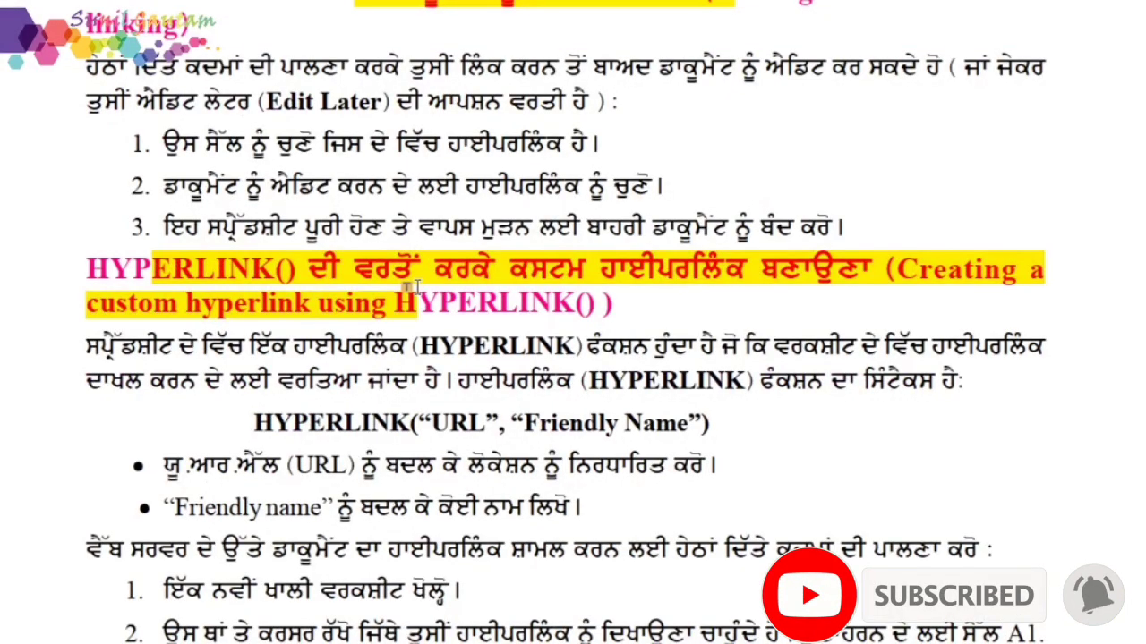
pyautogui.scroll(-2, 421, 302)
pyautogui.moveTo(255, 307); pyautogui.dragTo(727, 310)
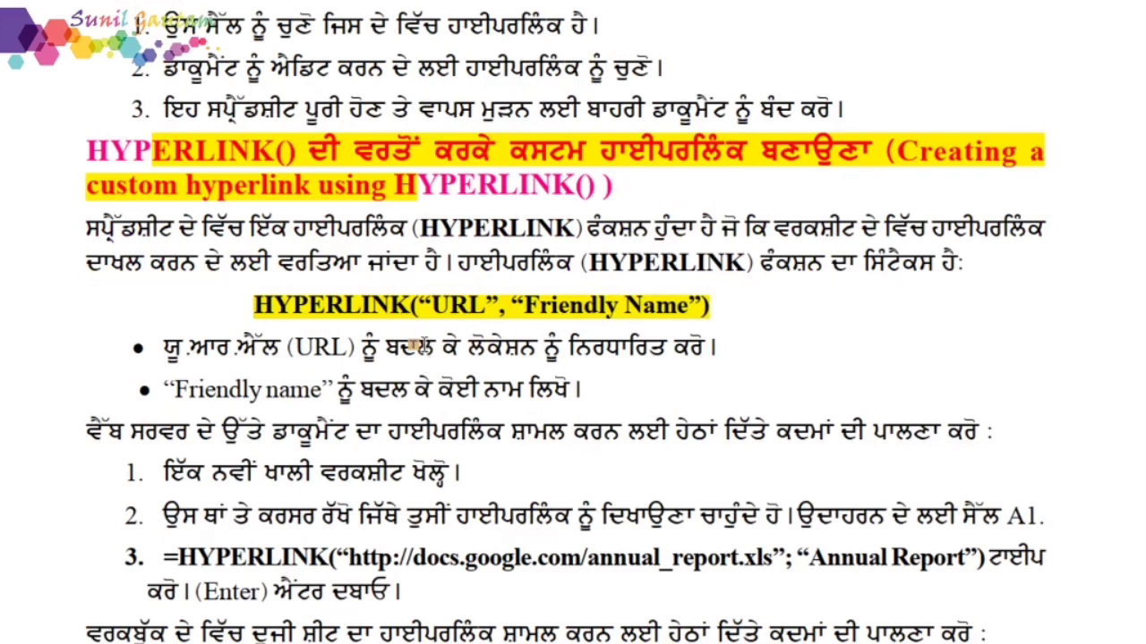
# Highlight the sentence introducing the steps for adding a hyperlink to another sheet in the workbook on page 50.
pyautogui.scroll(-1, 428, 355)
pyautogui.scroll(-4, 428, 355)
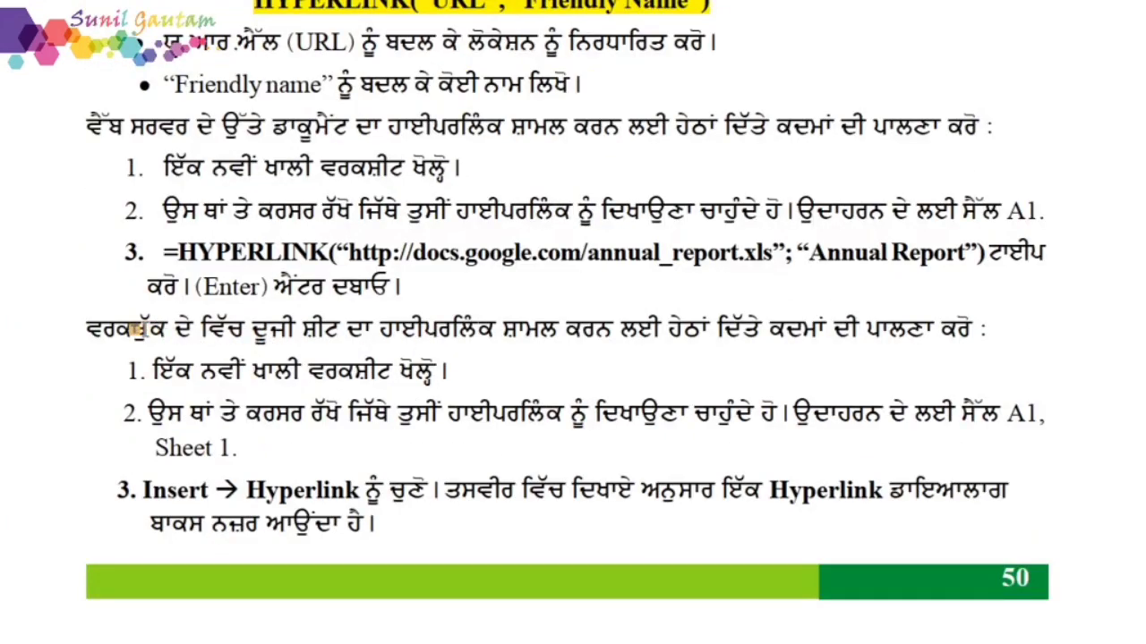
pyautogui.moveTo(134, 330); pyautogui.dragTo(788, 337)
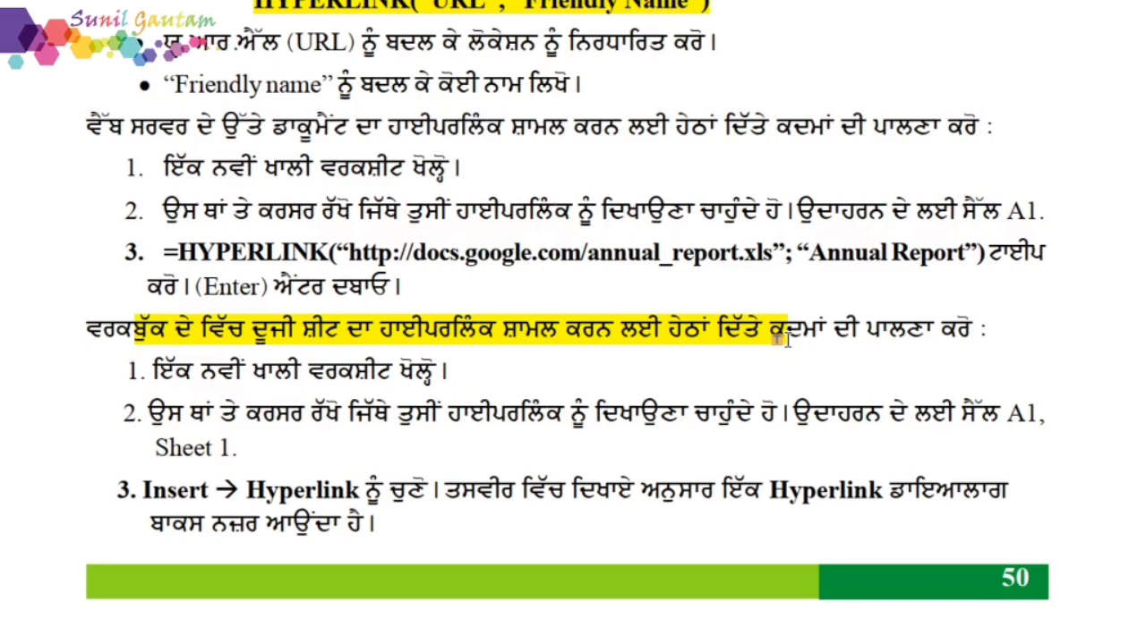
# Highlight the words ਵਰਕਸ਼ੀਟ ਵਿੱਚੋਂ ਡਾਟਾ ਲਿੰਕ in the heading "Linking data from another workbook" on page 51.
pyautogui.scroll(-3, 791, 345)
pyautogui.scroll(-10, 787, 339)
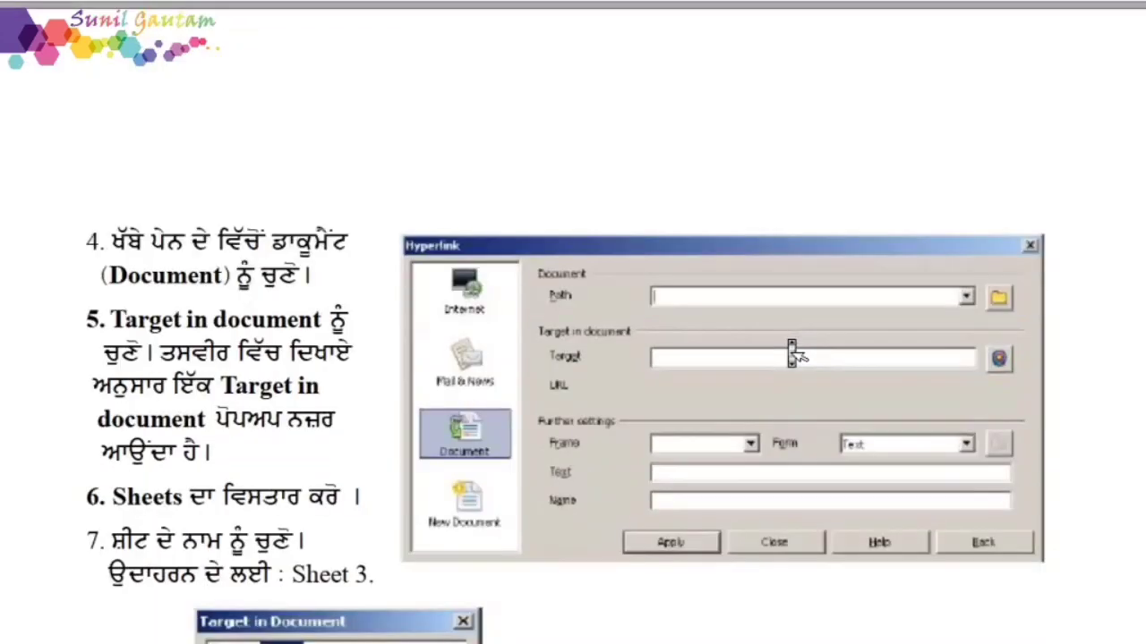
pyautogui.scroll(-2, 786, 339)
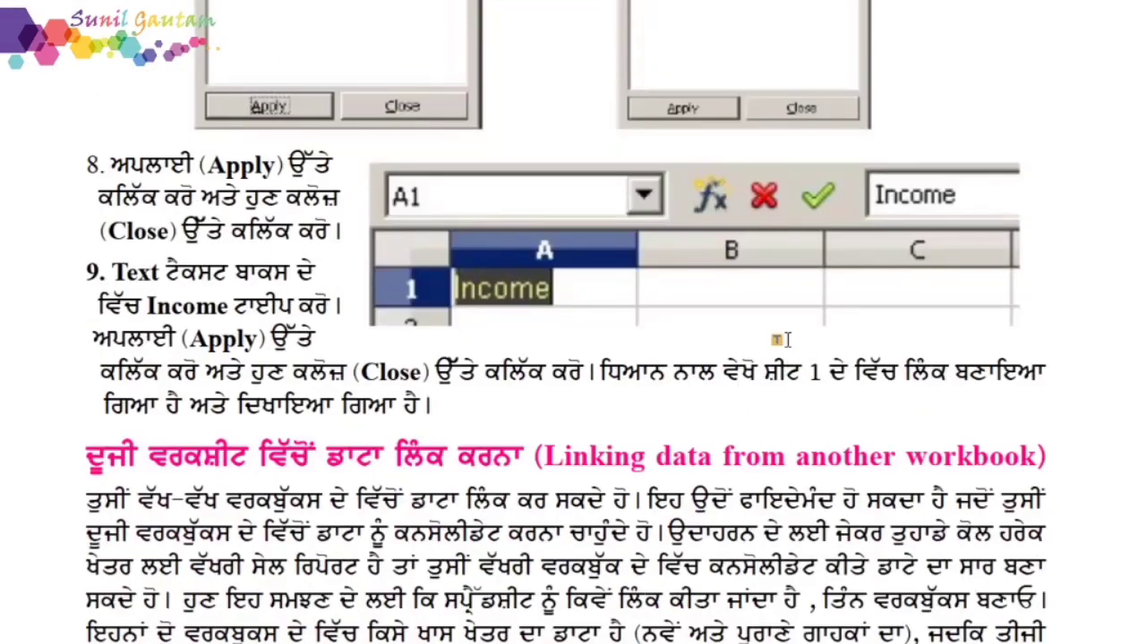
pyautogui.moveTo(284, 455); pyautogui.dragTo(448, 456)
pyautogui.scroll(-2, 452, 456)
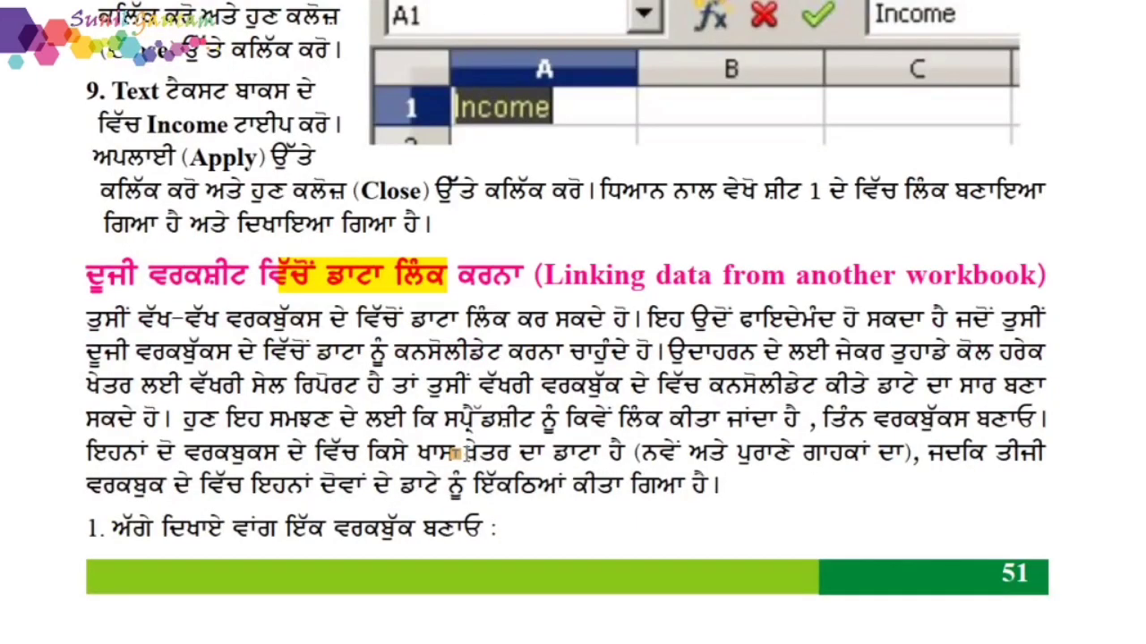
pyautogui.scroll(-1, 455, 454)
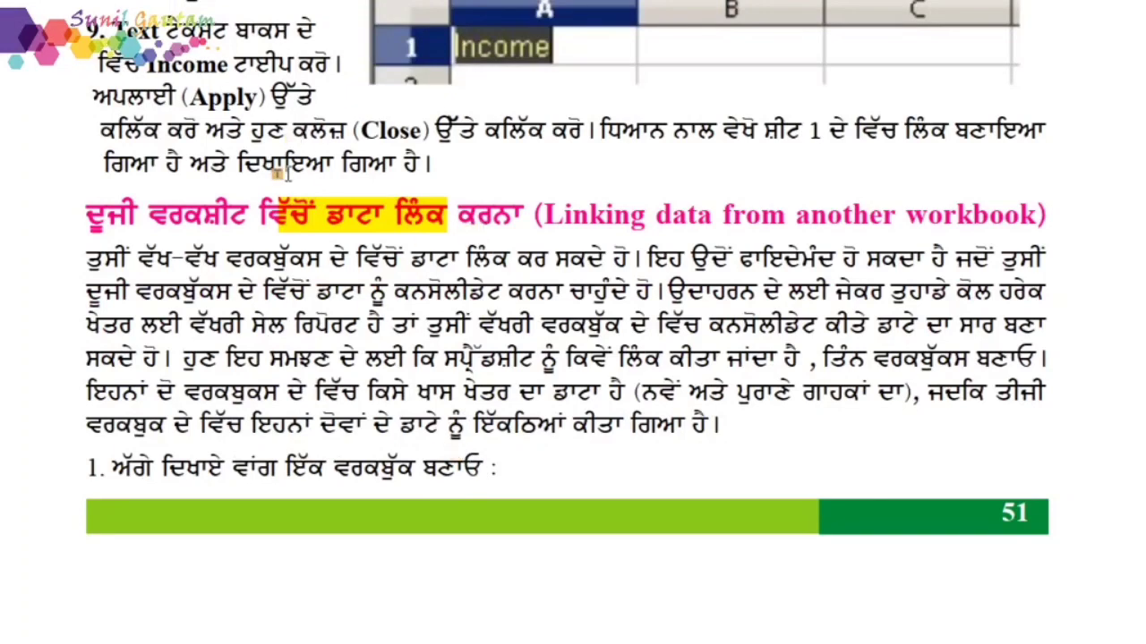
pyautogui.moveTo(249, 215); pyautogui.dragTo(150, 215)
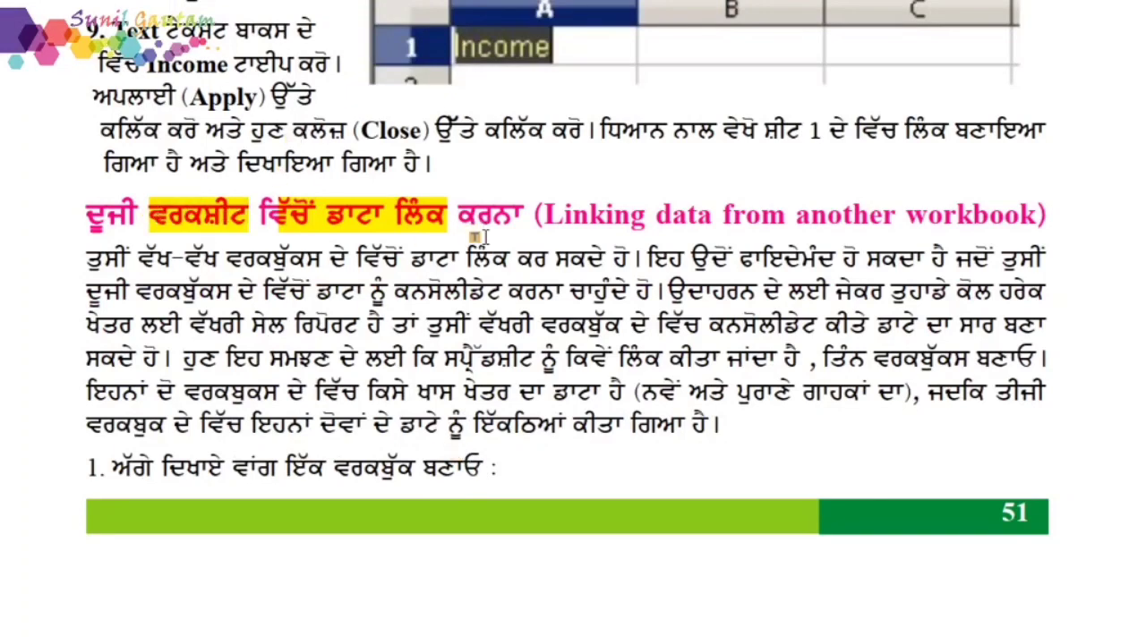
# Highlight the text from Sales_region_delhi.ods in step 1 through the first sentence of step 2 under "Alternate method to link".
pyautogui.scroll(-2, 479, 238)
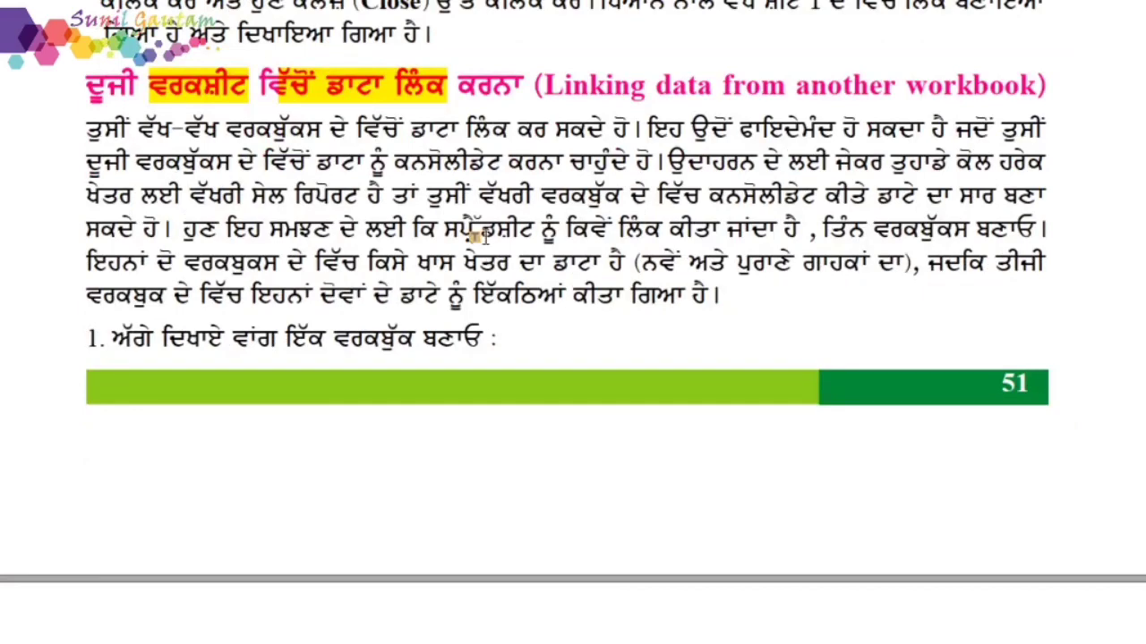
pyautogui.scroll(-12, 480, 235)
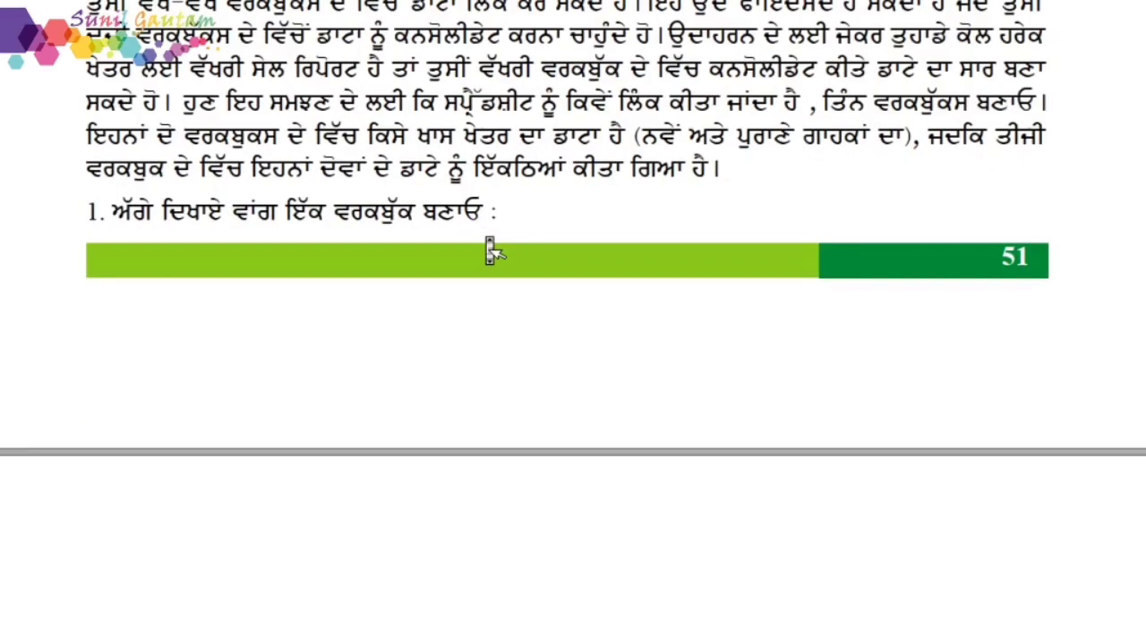
pyautogui.scroll(-14, 481, 236)
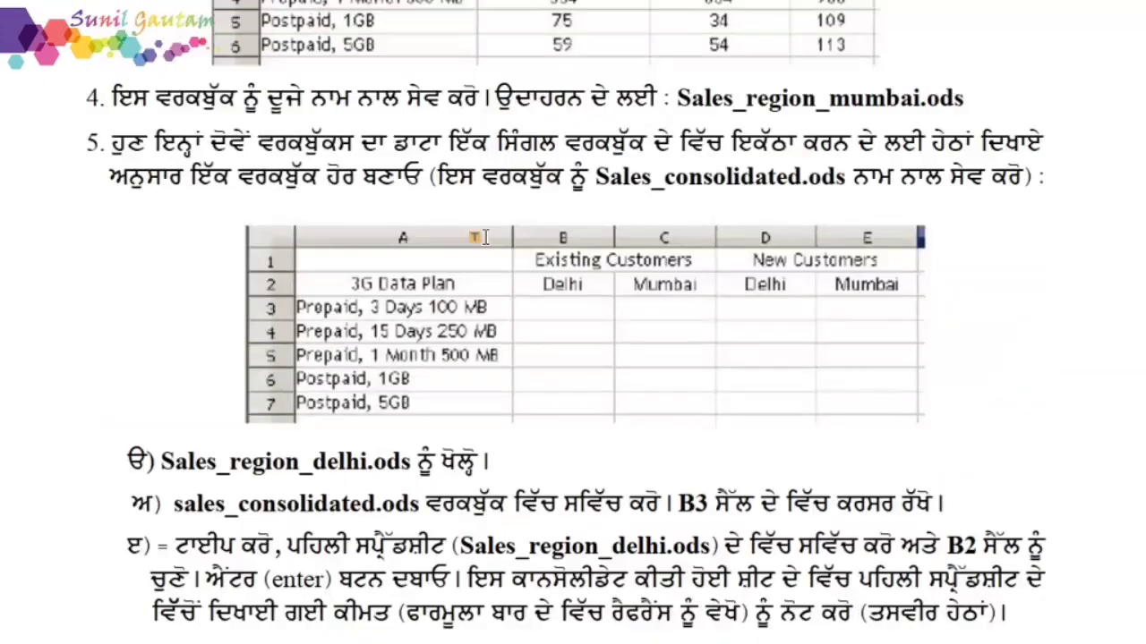
pyautogui.scroll(-14, 477, 238)
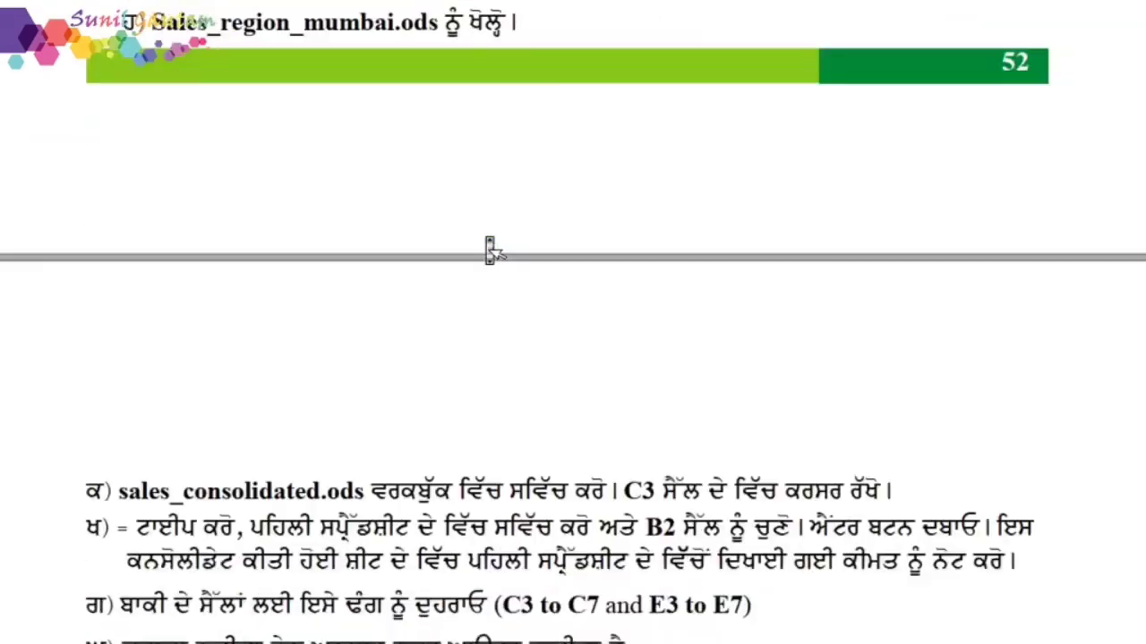
pyautogui.scroll(-4, 483, 244)
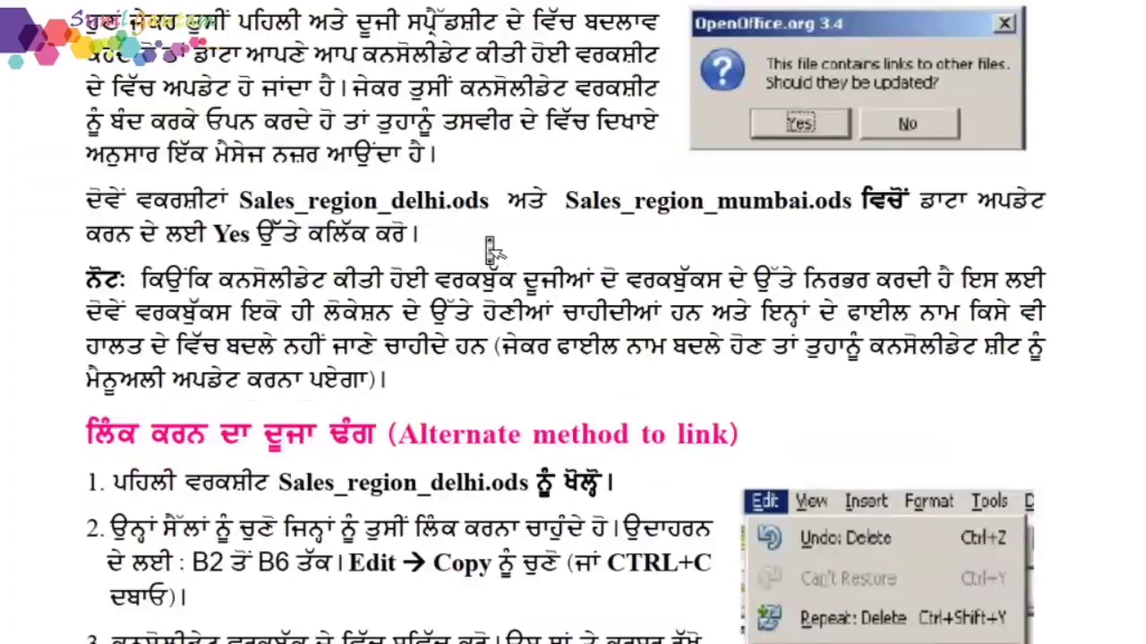
pyautogui.scroll(-6, 479, 236)
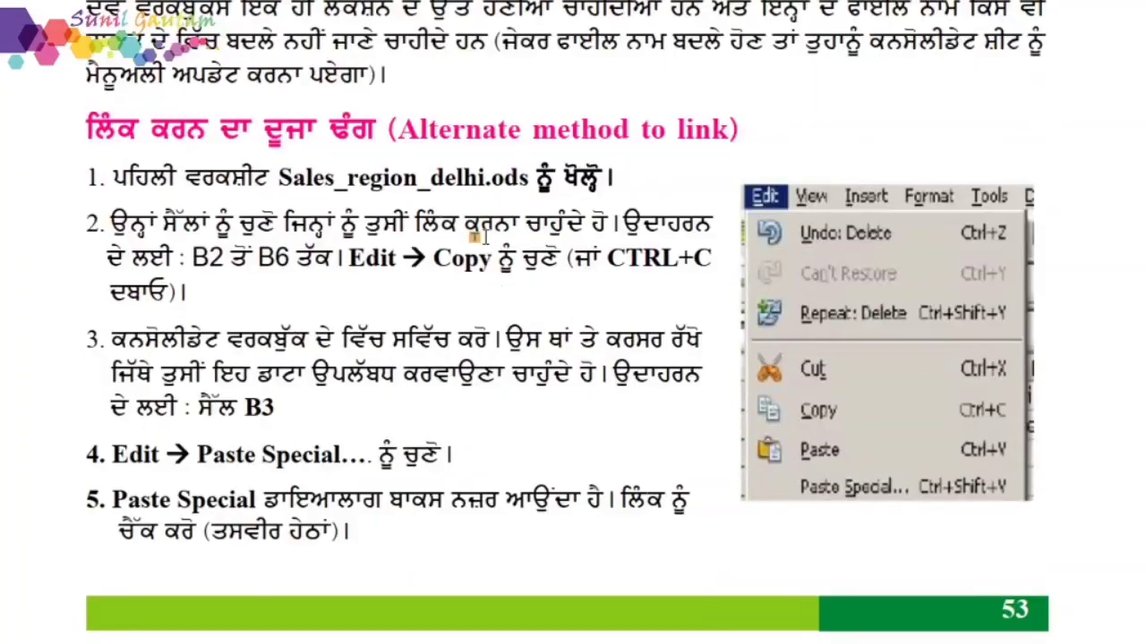
pyautogui.moveTo(294, 159); pyautogui.dragTo(605, 224)
# Skim the rest of the lesson up to the exercises, and go back over the pages to the website hyperlink section.
pyautogui.scroll(-10, 626, 222)
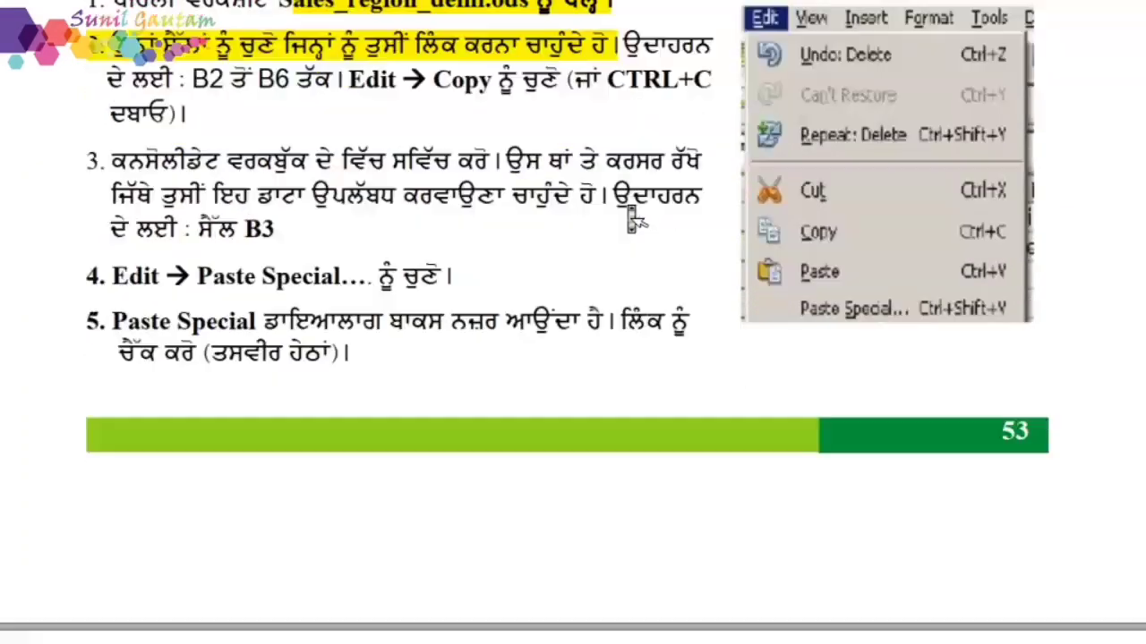
pyautogui.scroll(-12, 632, 219)
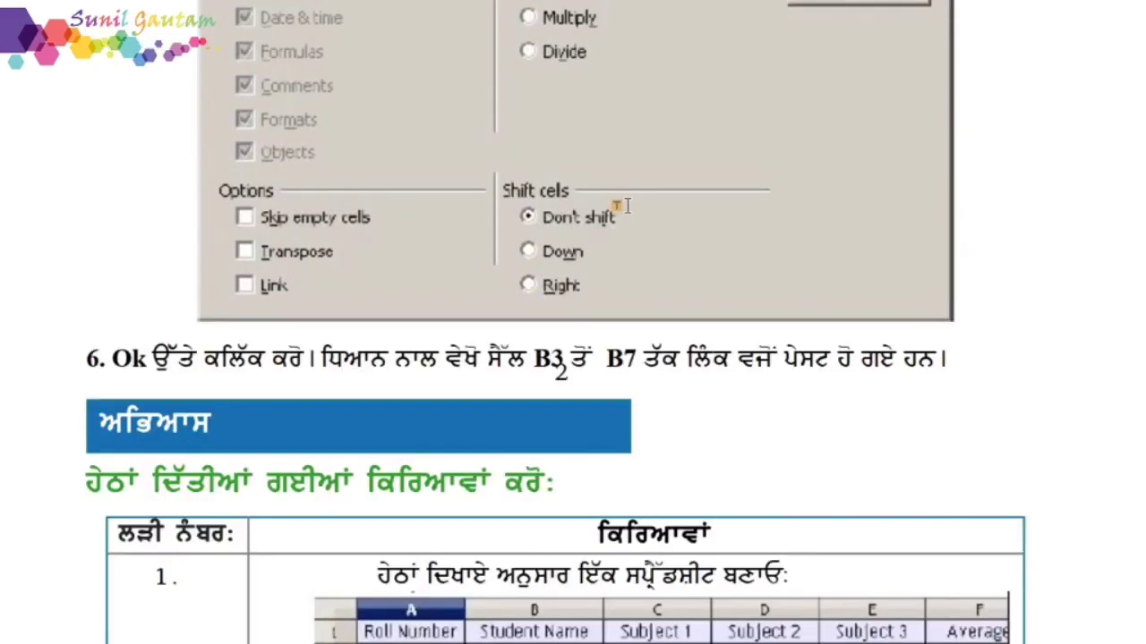
pyautogui.scroll(20, 621, 205)
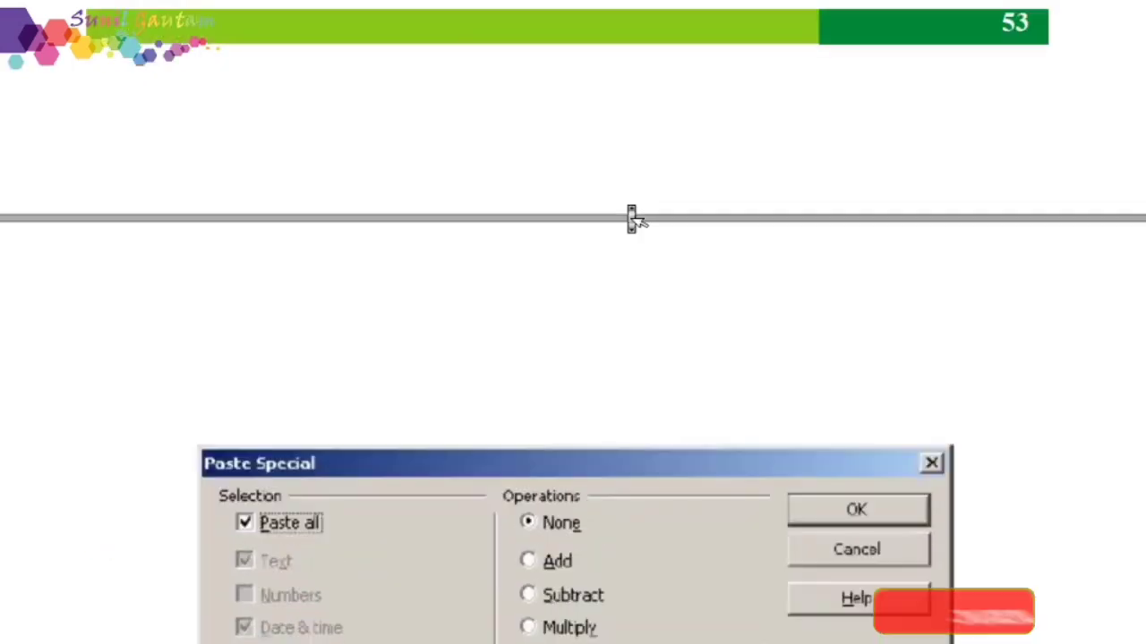
pyautogui.scroll(20, 621, 206)
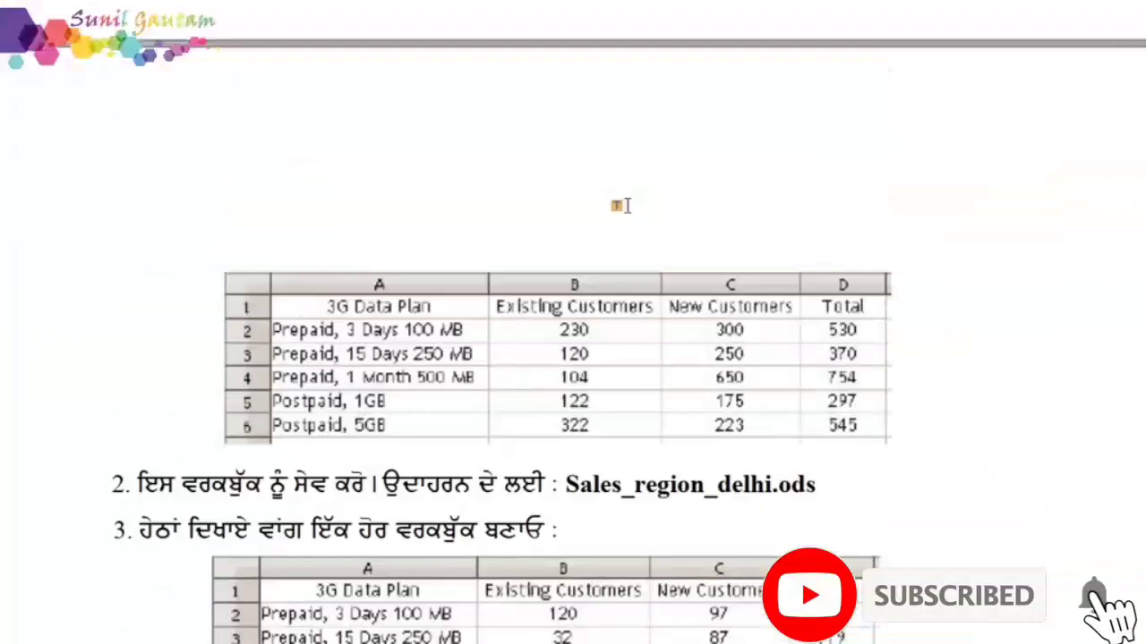
pyautogui.scroll(20, 618, 206)
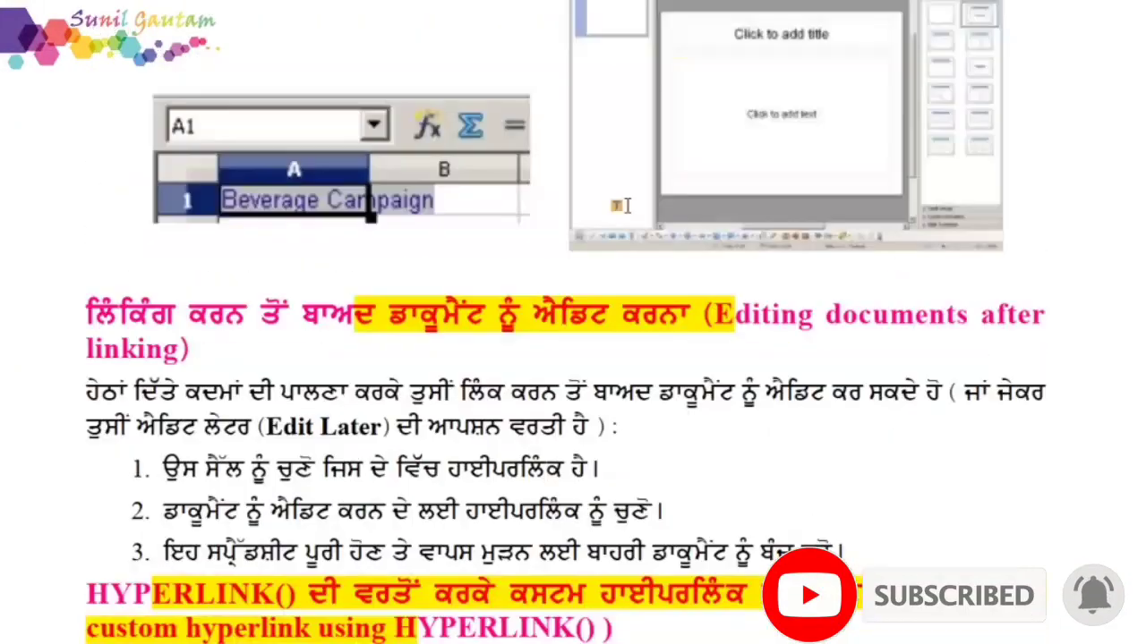
pyautogui.scroll(20, 627, 206)
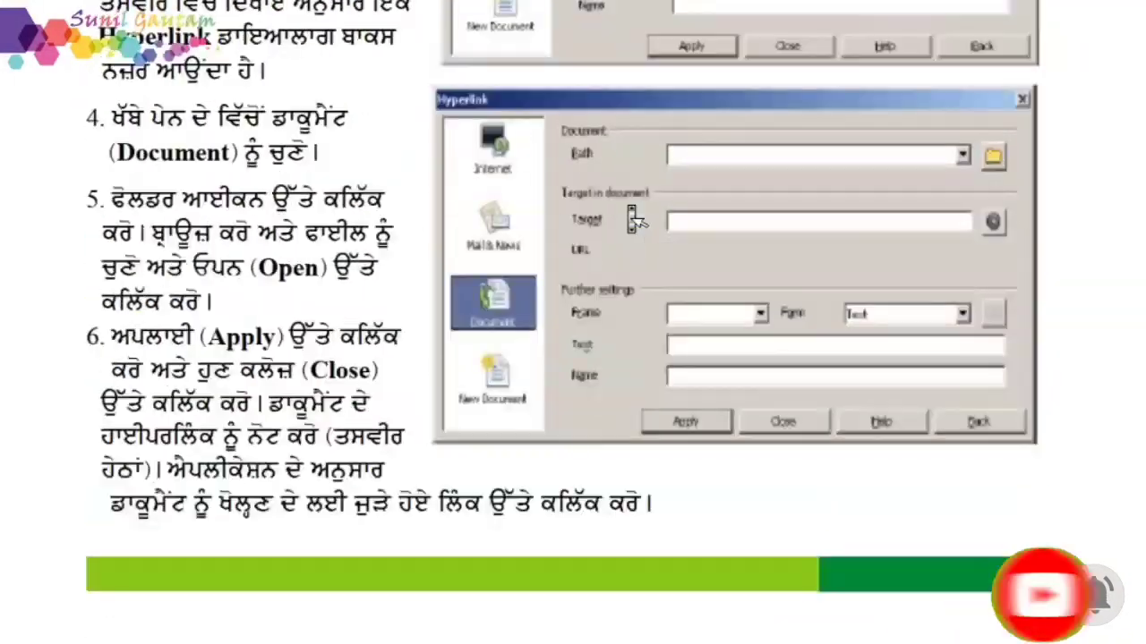
pyautogui.scroll(20, 631, 222)
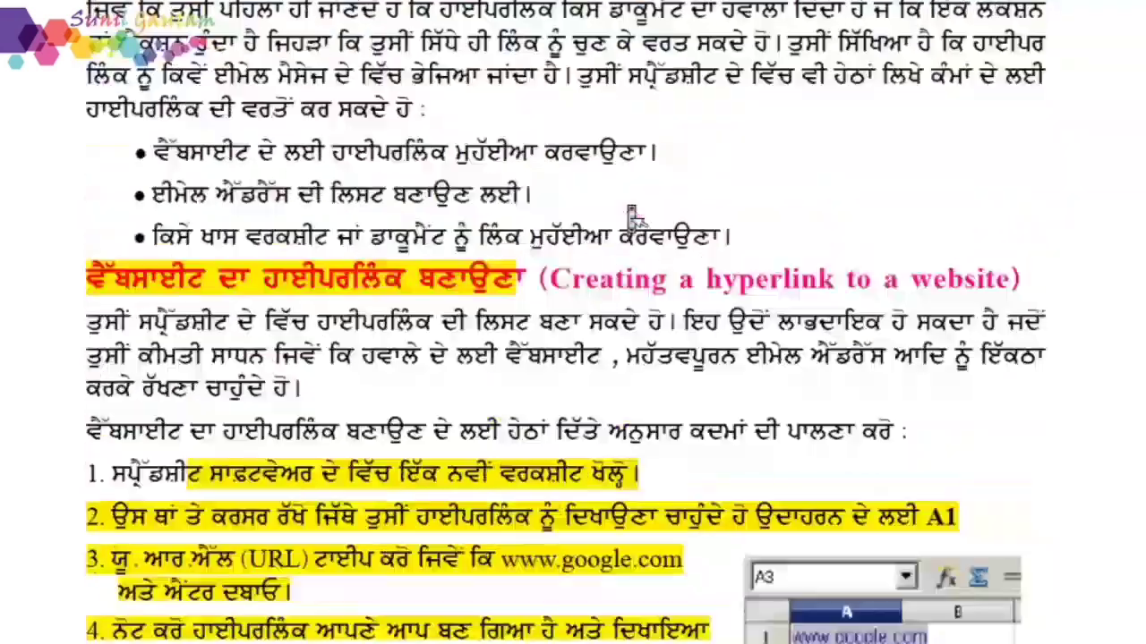
pyautogui.scroll(-8, 629, 222)
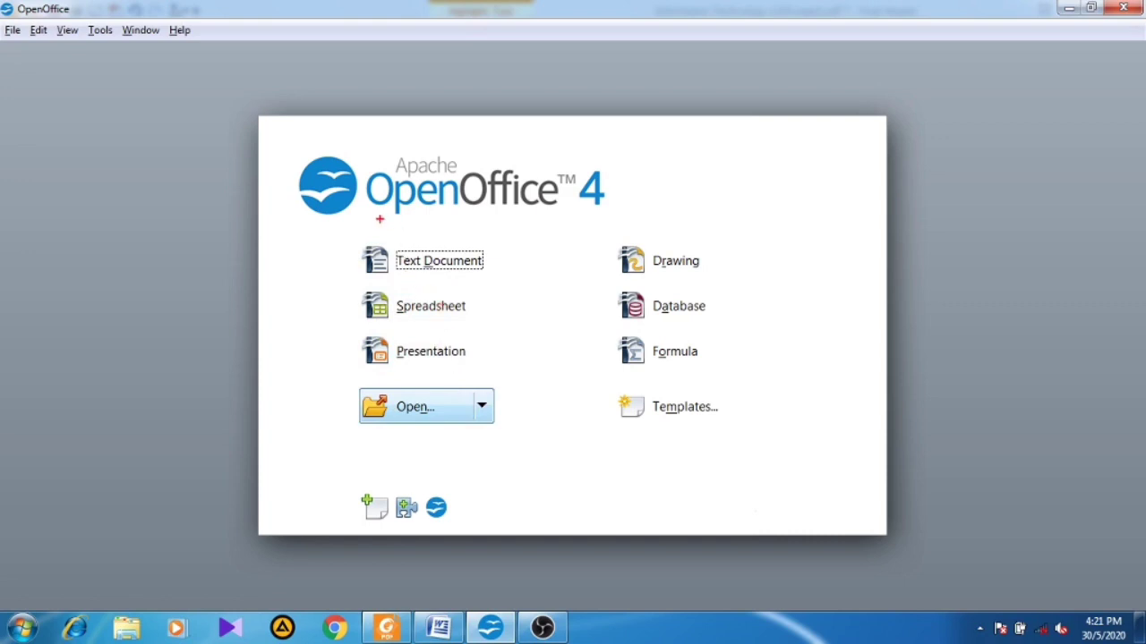
# Switch to OpenOffice and mark the Text Document and Spreadsheet choices with temporary red and orange pen strokes.
pyautogui.moveTo(380, 218)
pyautogui.mouseDown()
pyautogui.moveTo(398, 304)
pyautogui.moveTo(428, 208)
pyautogui.moveTo(354, 235)
pyautogui.mouseUp()
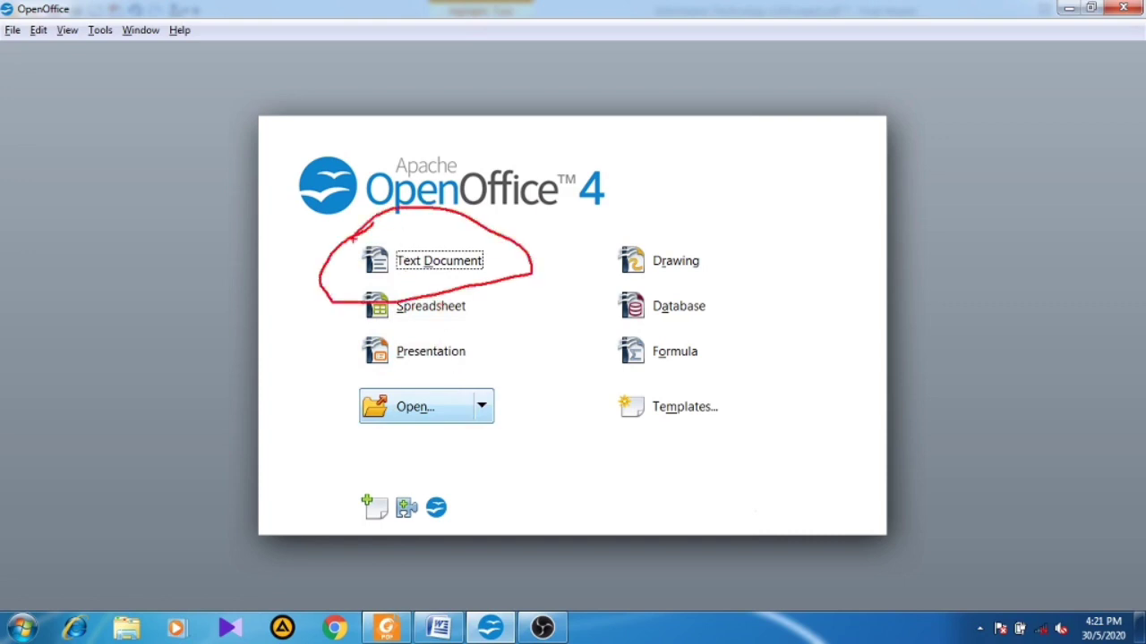
pyautogui.press('e')
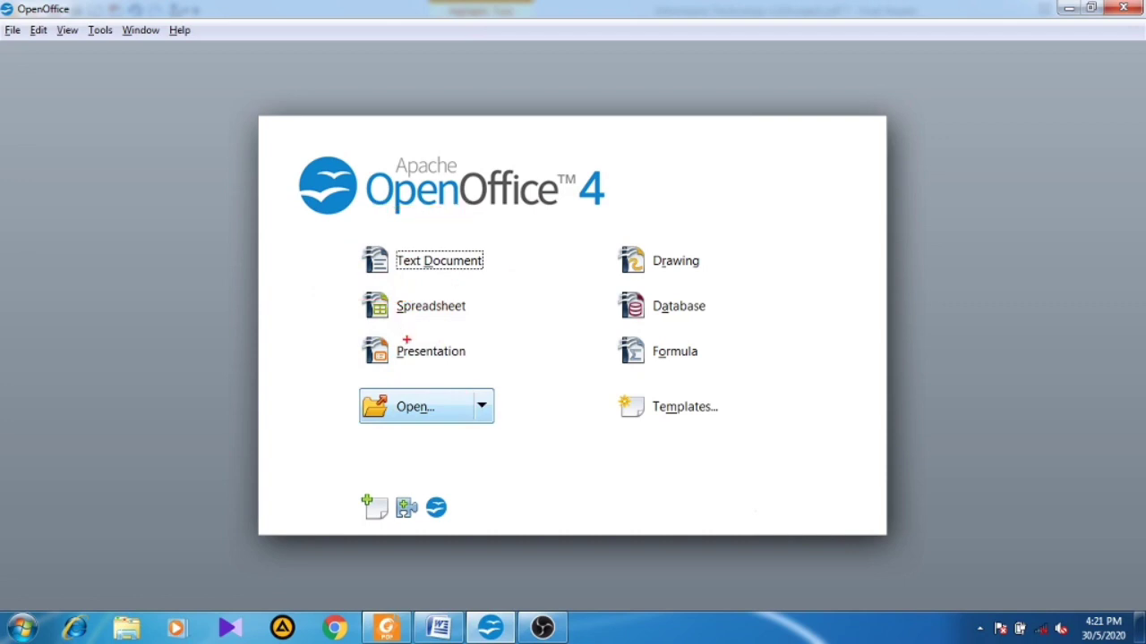
pyautogui.press('o')
pyautogui.moveTo(282, 320); pyautogui.dragTo(394, 288)
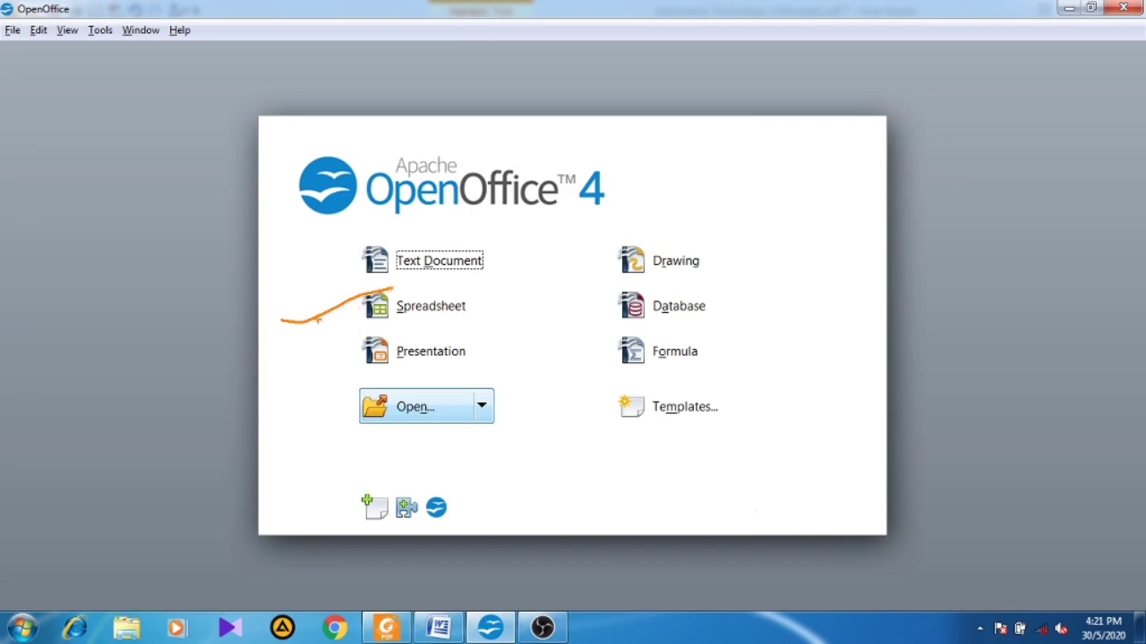
pyautogui.press('e')
pyautogui.press('Escape')
# Create a new spreadsheet and open the recent document todays data.ods from it.
pyautogui.click(421, 306)
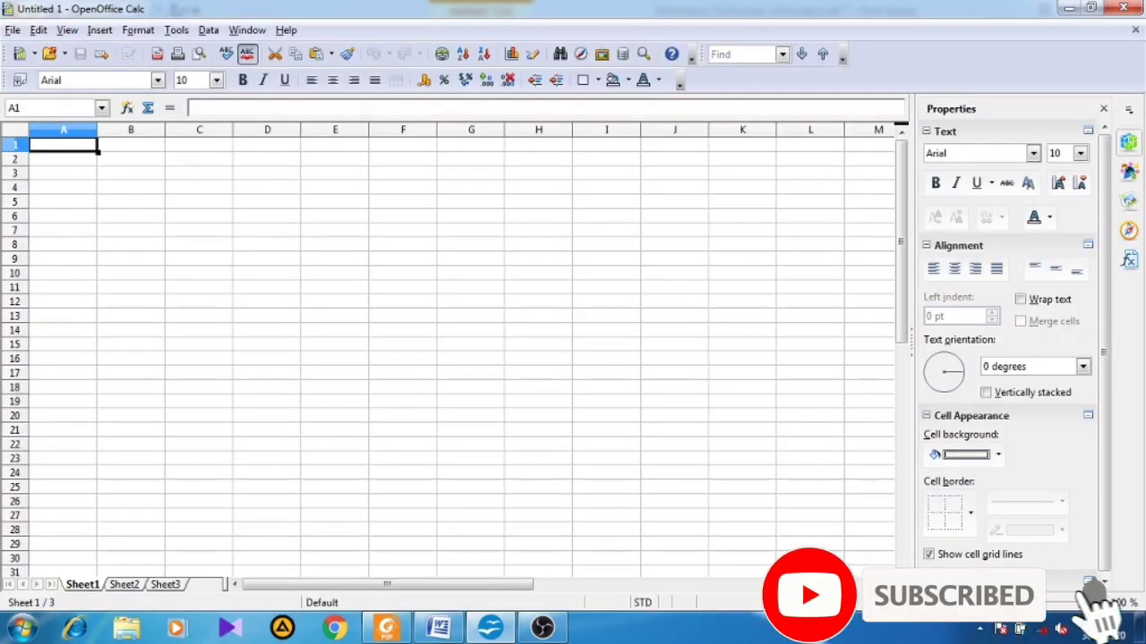
pyautogui.click(12, 31)
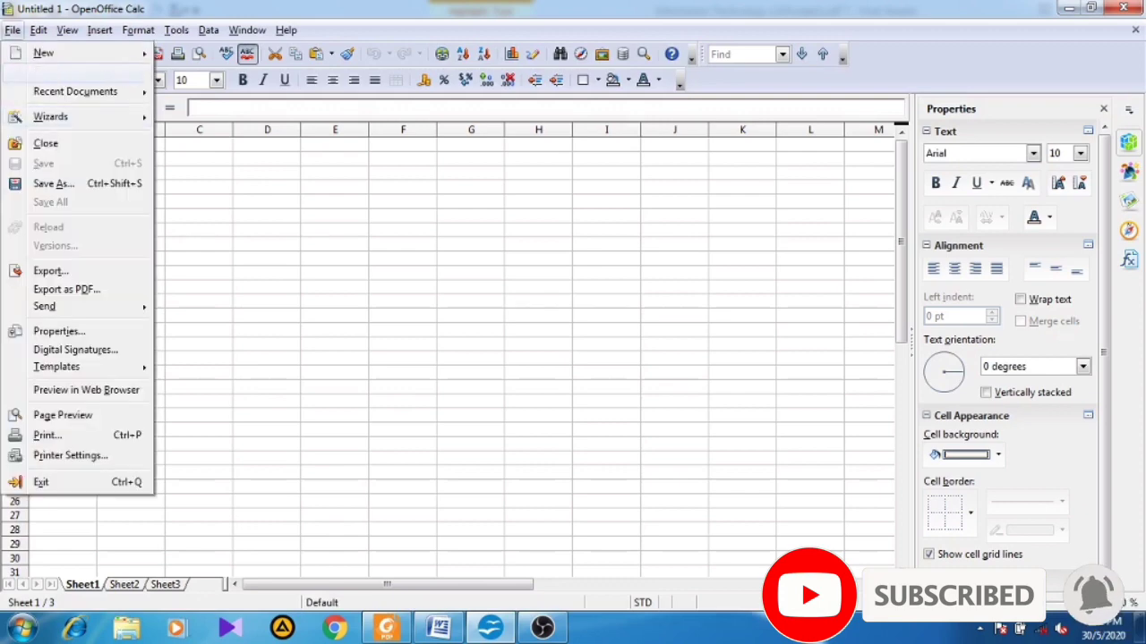
pyautogui.moveTo(75, 92)
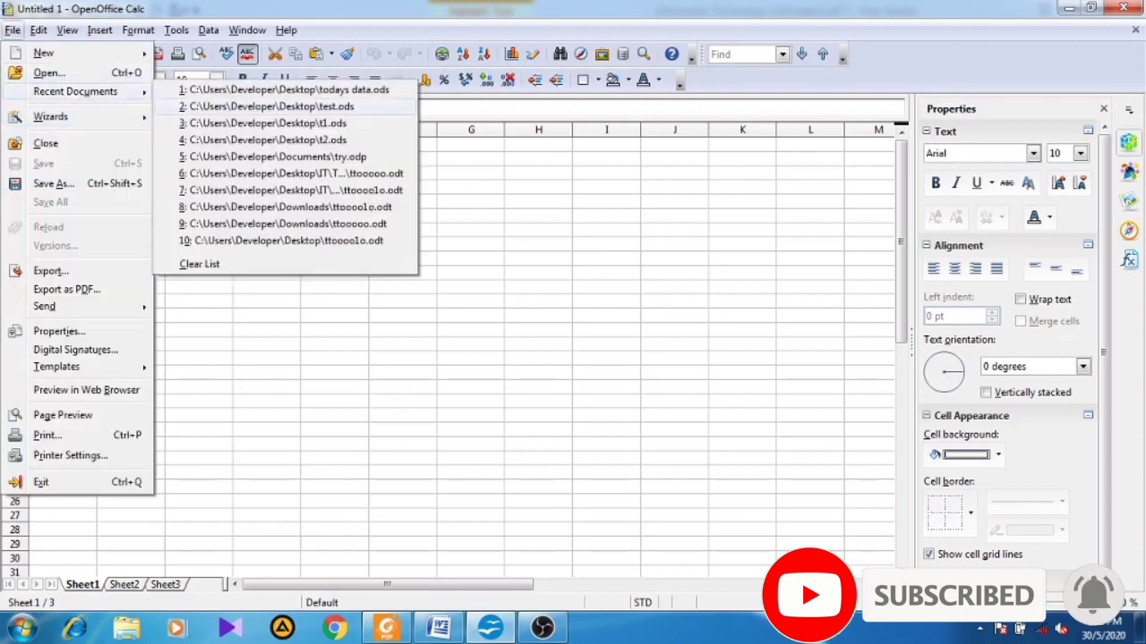
pyautogui.click(288, 91)
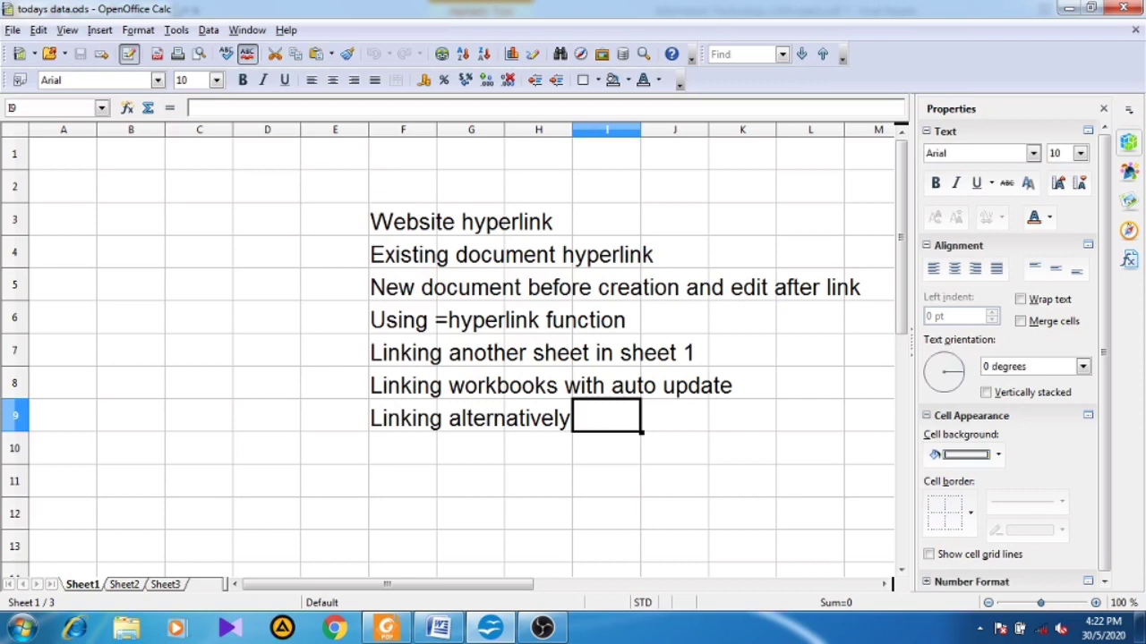
# Go through the list of hyperlink topics in cells F3 to F9 one by one and return to the first topic.
pyautogui.click(403, 286)
pyautogui.click(403, 221)
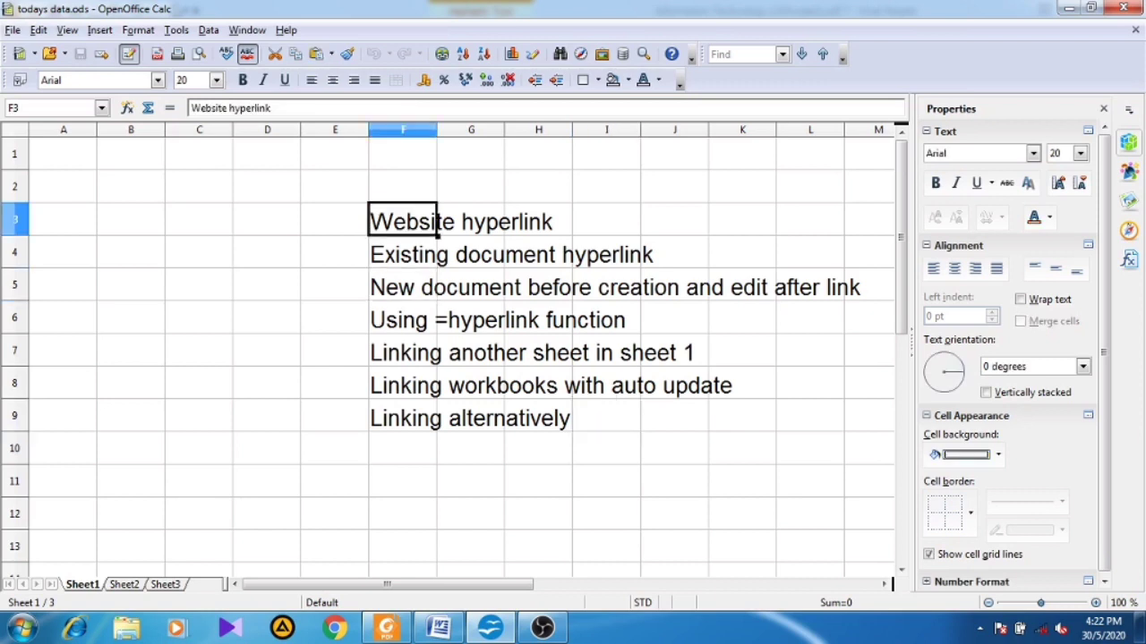
pyautogui.click(403, 253)
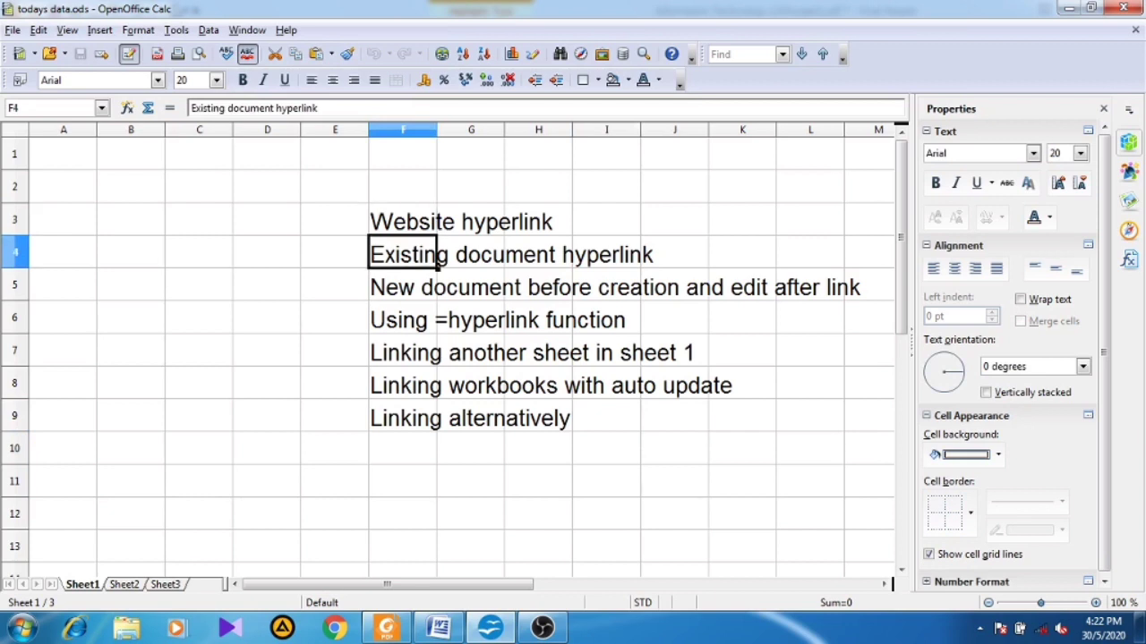
pyautogui.click(403, 286)
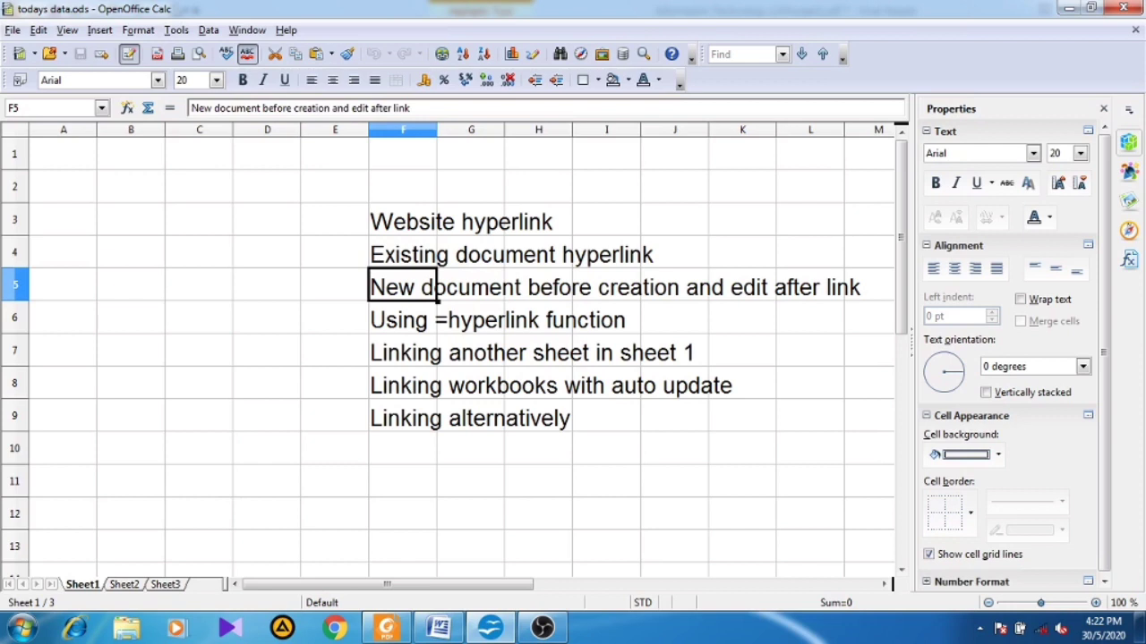
pyautogui.click(403, 319)
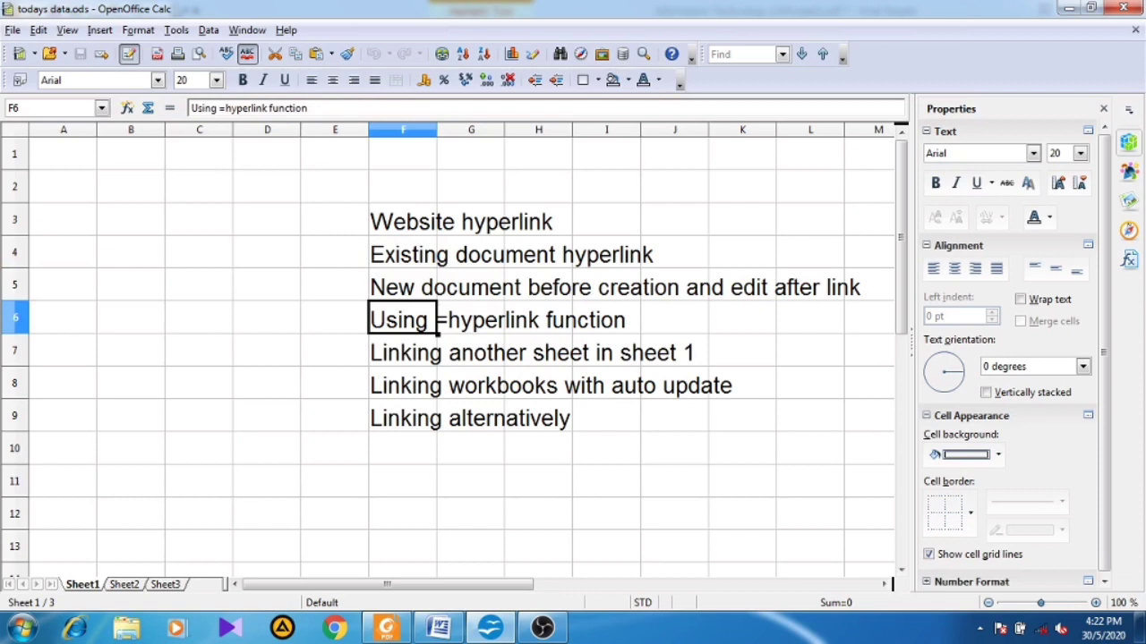
pyautogui.click(402, 352)
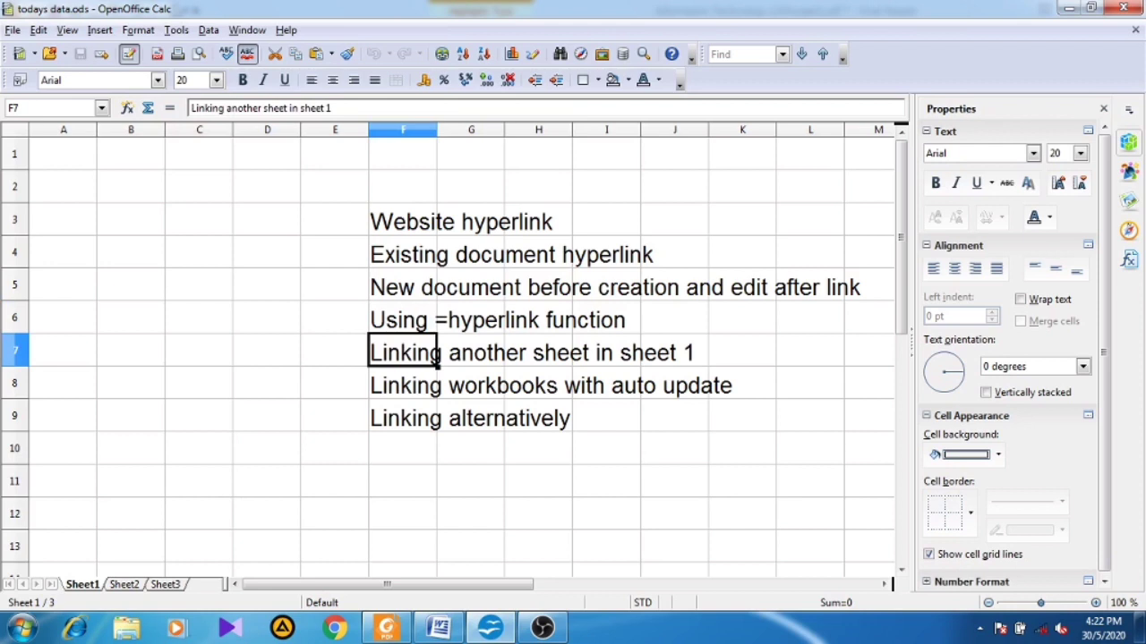
pyautogui.click(403, 385)
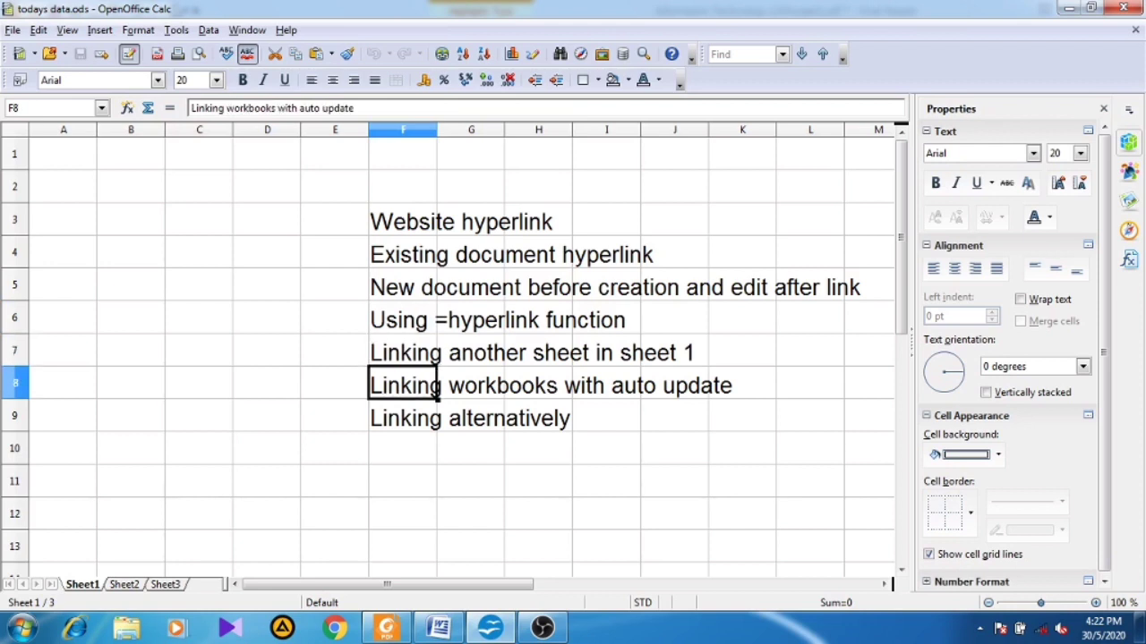
pyautogui.press('Right')
pyautogui.press('Right')
pyautogui.press('Down')
pyautogui.press('Left')
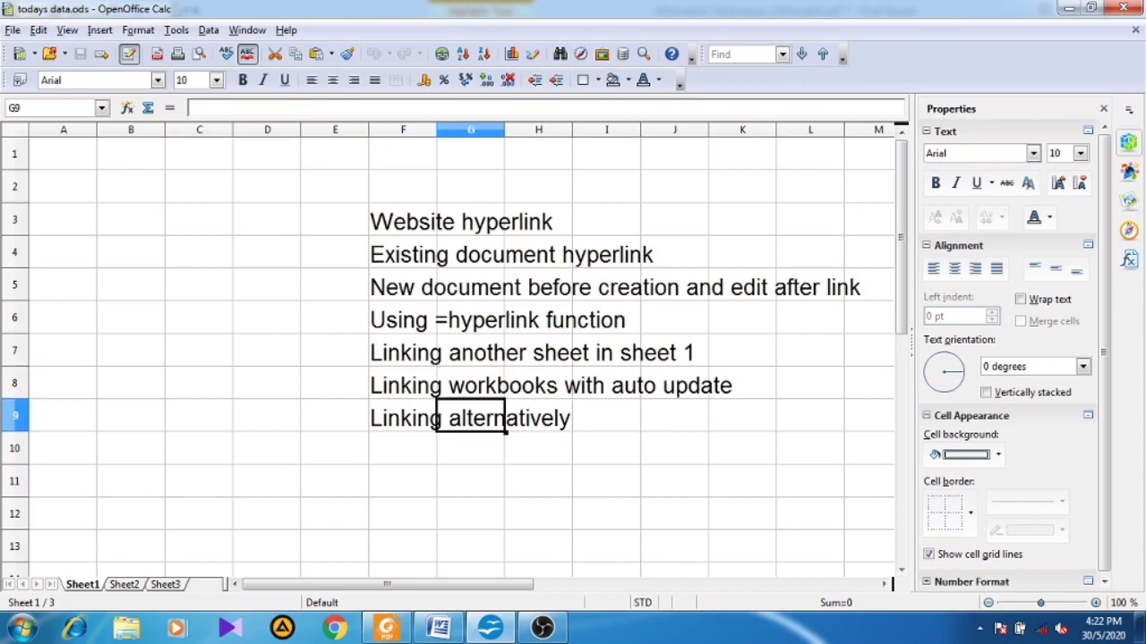
pyautogui.press('Left')
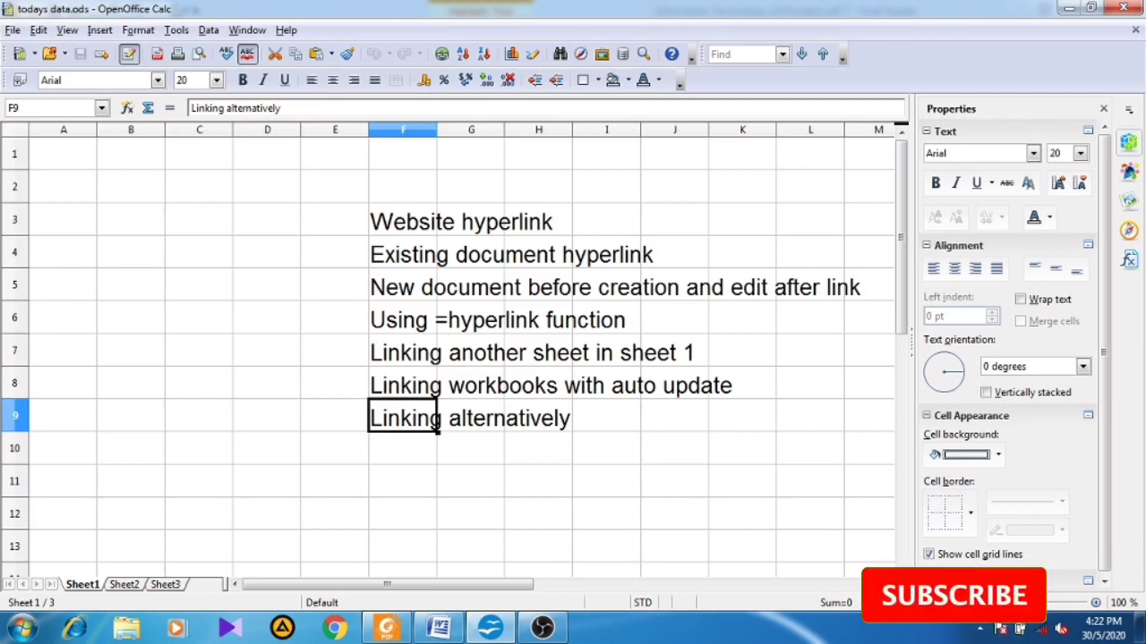
pyautogui.hotkey('ctrl', 'Up')
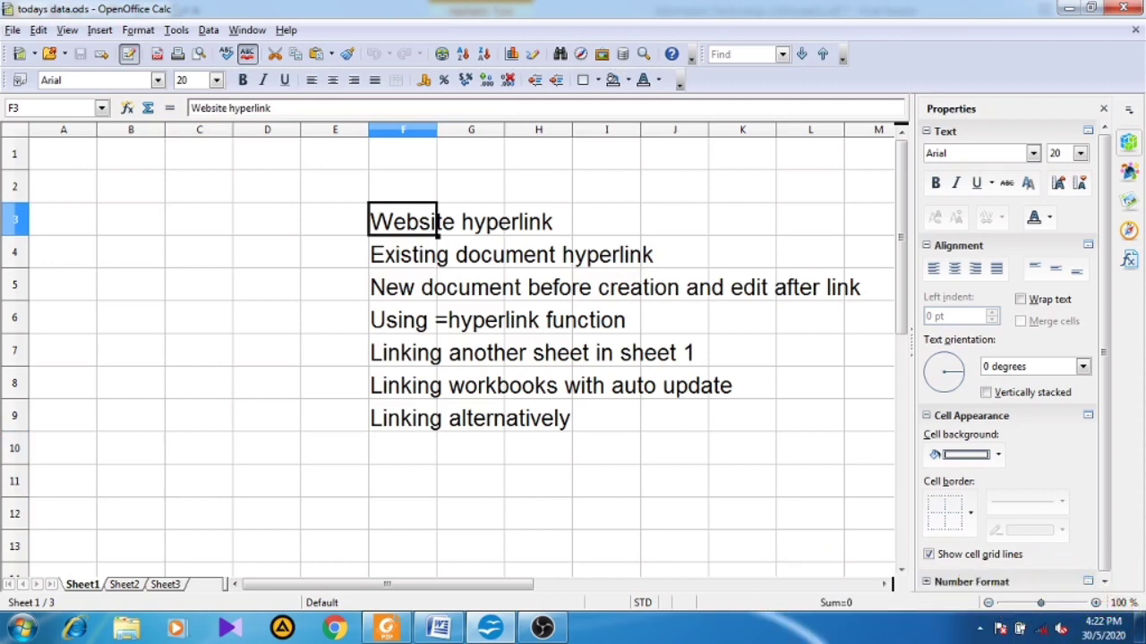
pyautogui.click(63, 154)
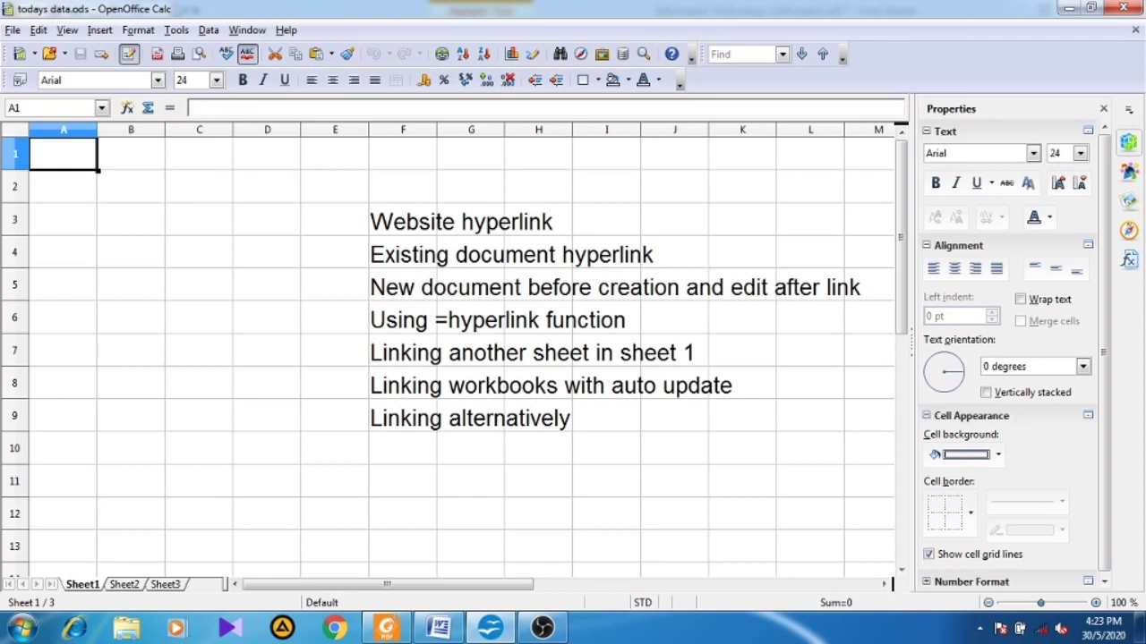
pyautogui.write('www.')
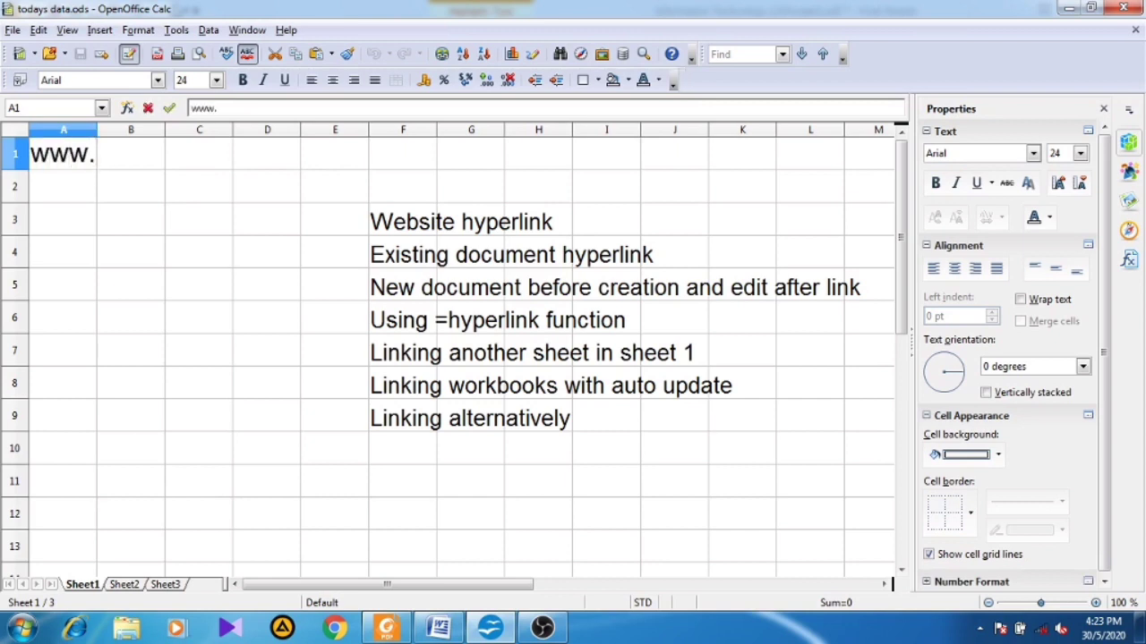
pyautogui.write('google.')
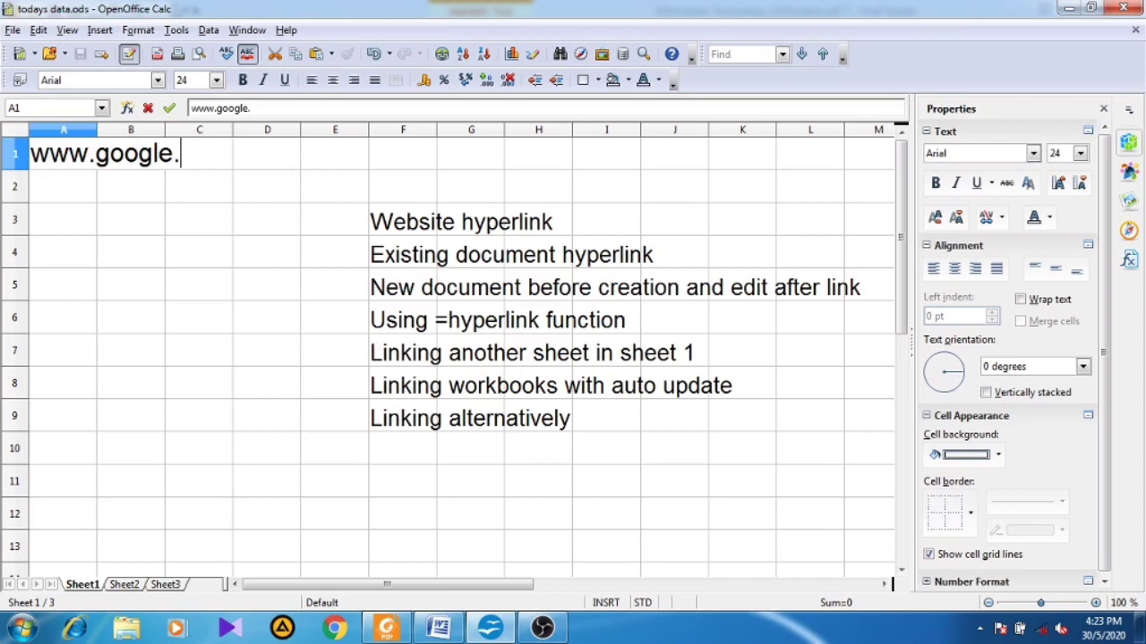
pyautogui.write('comn')
pyautogui.press('BackSpace')
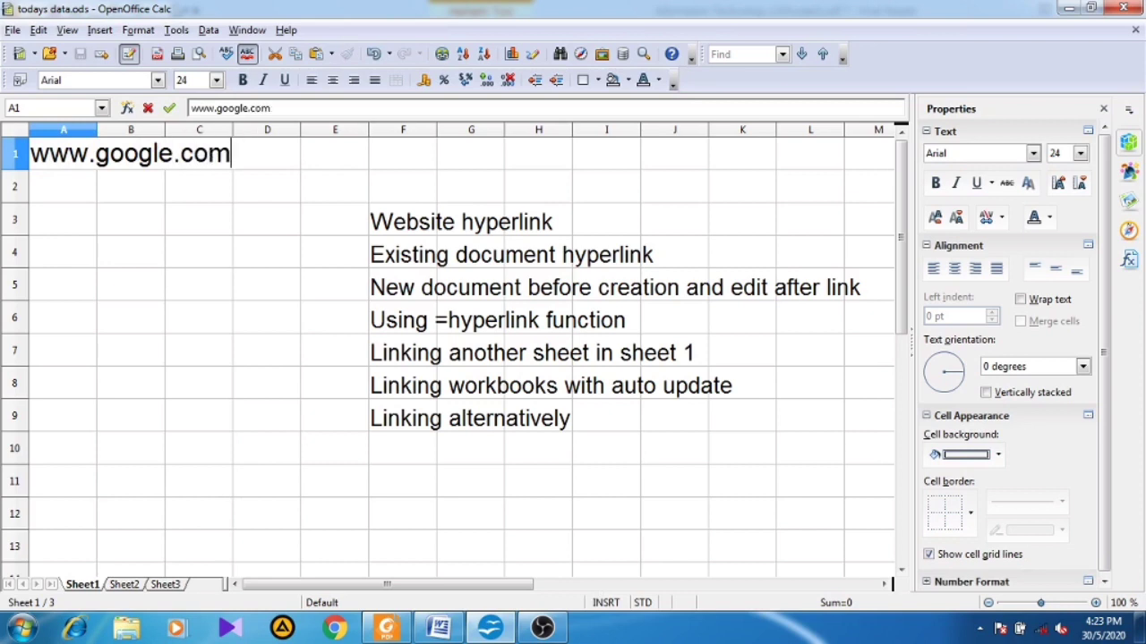
pyautogui.press('Return')
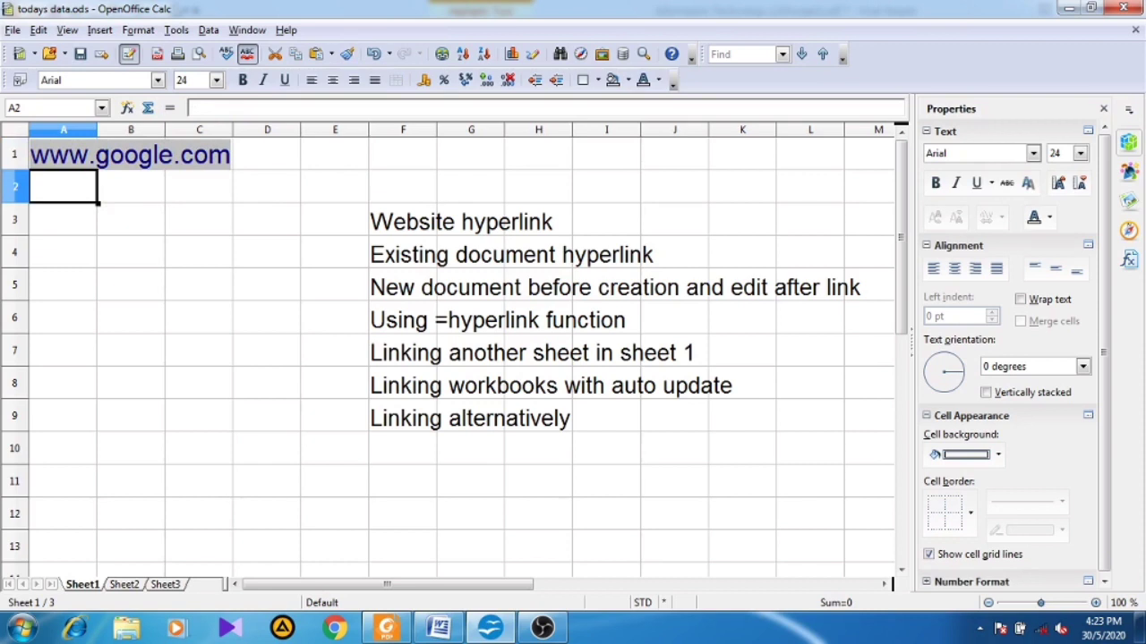
pyautogui.click(63, 154)
pyautogui.click(63, 187)
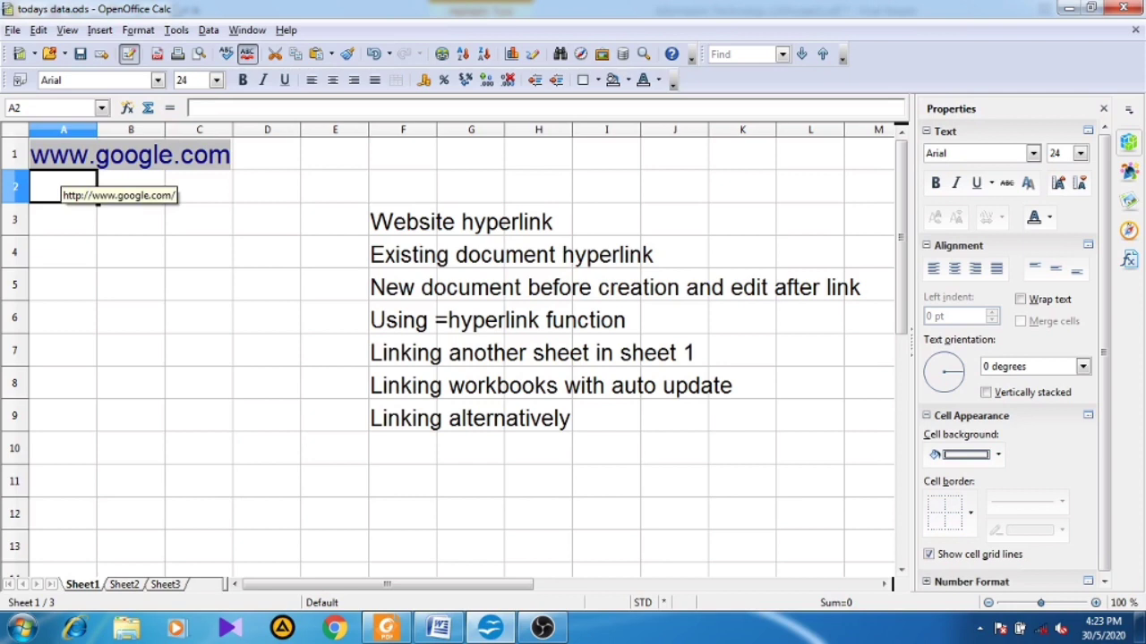
pyautogui.click(64, 159)
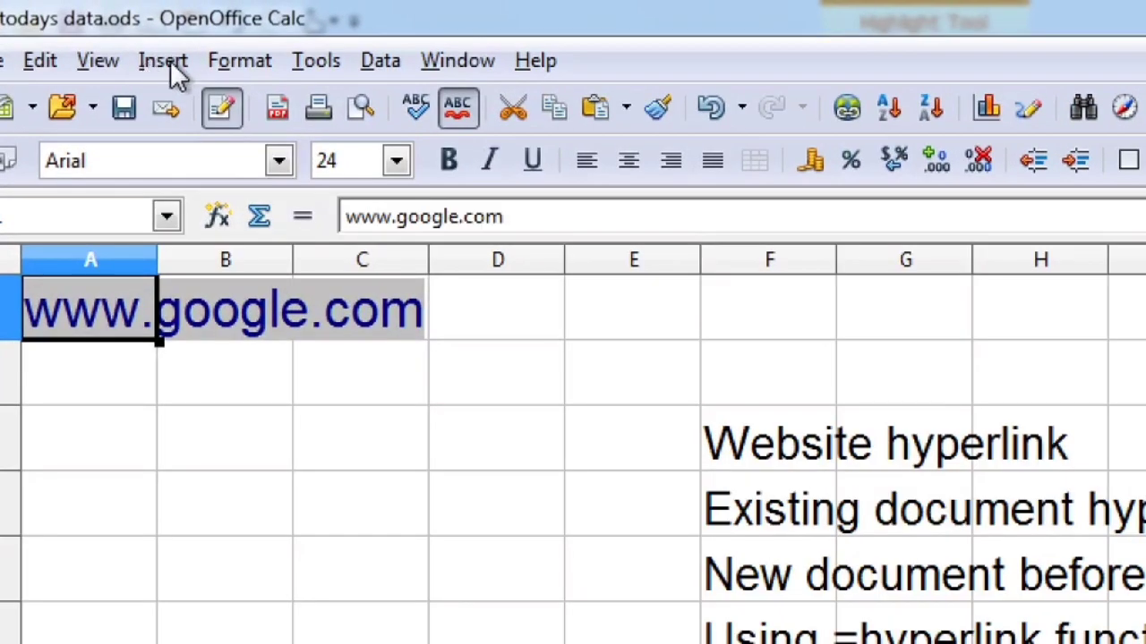
pyautogui.click(170, 65)
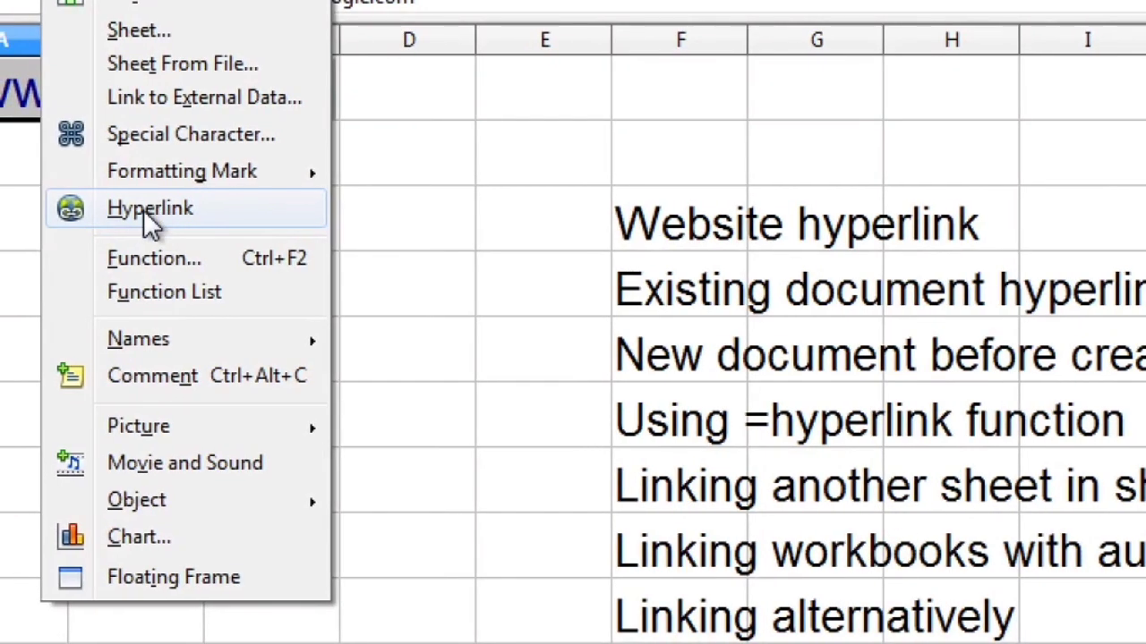
pyautogui.click(141, 213)
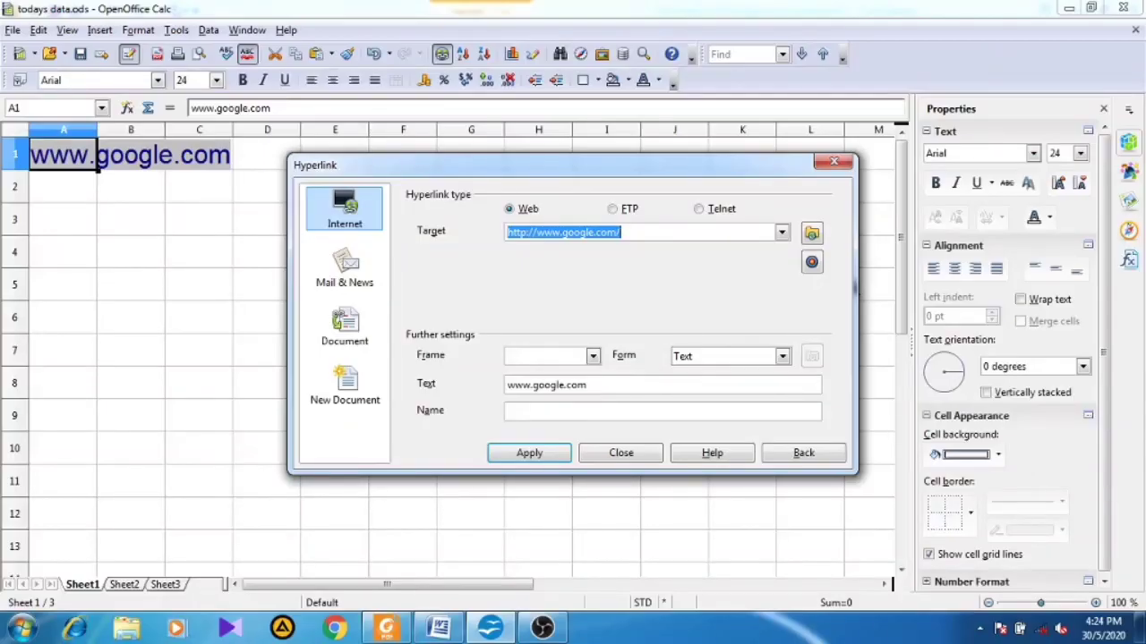
pyautogui.moveTo(483, 165); pyautogui.dragTo(318, 159)
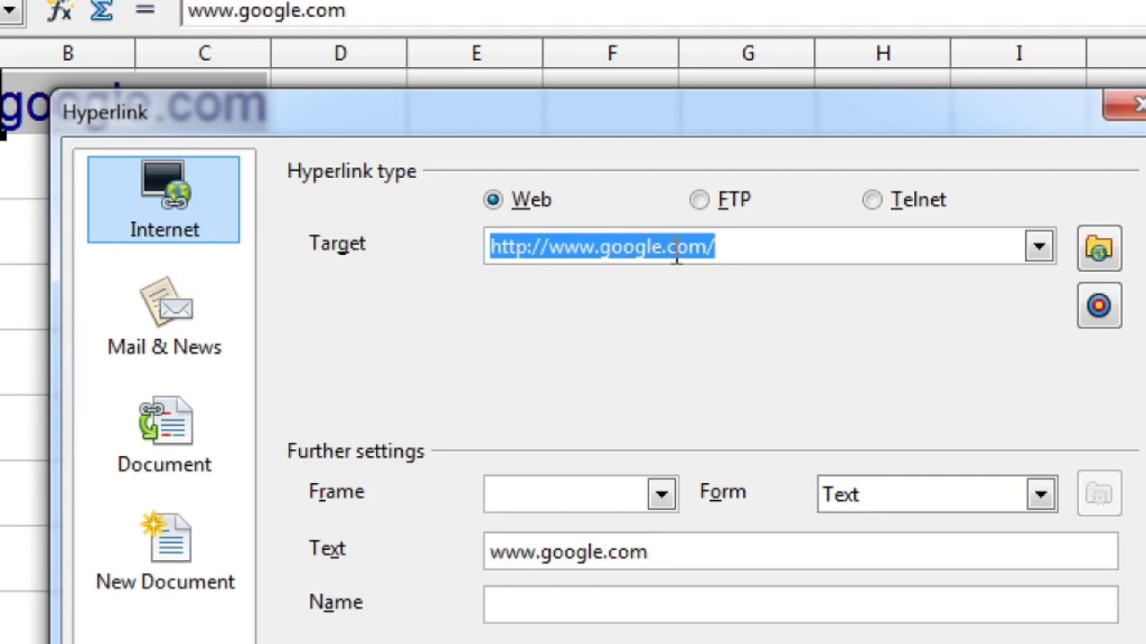
pyautogui.click(750, 251)
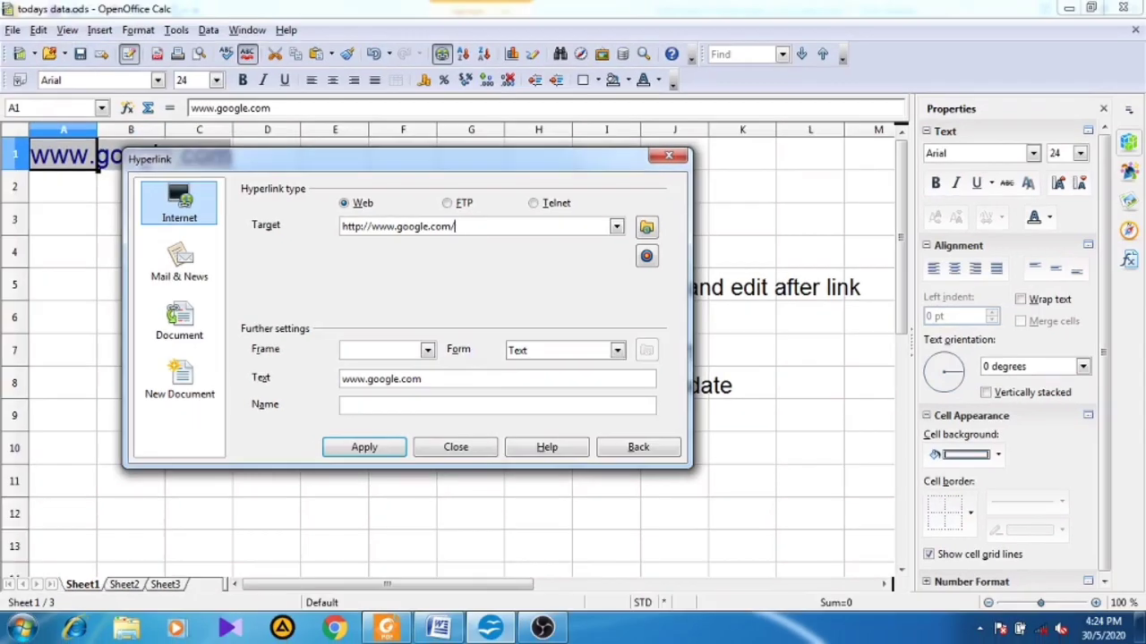
# Change the display text of the A1 hyperlink to google, apply it and close the hyperlink settings.
pyautogui.click(601, 552)
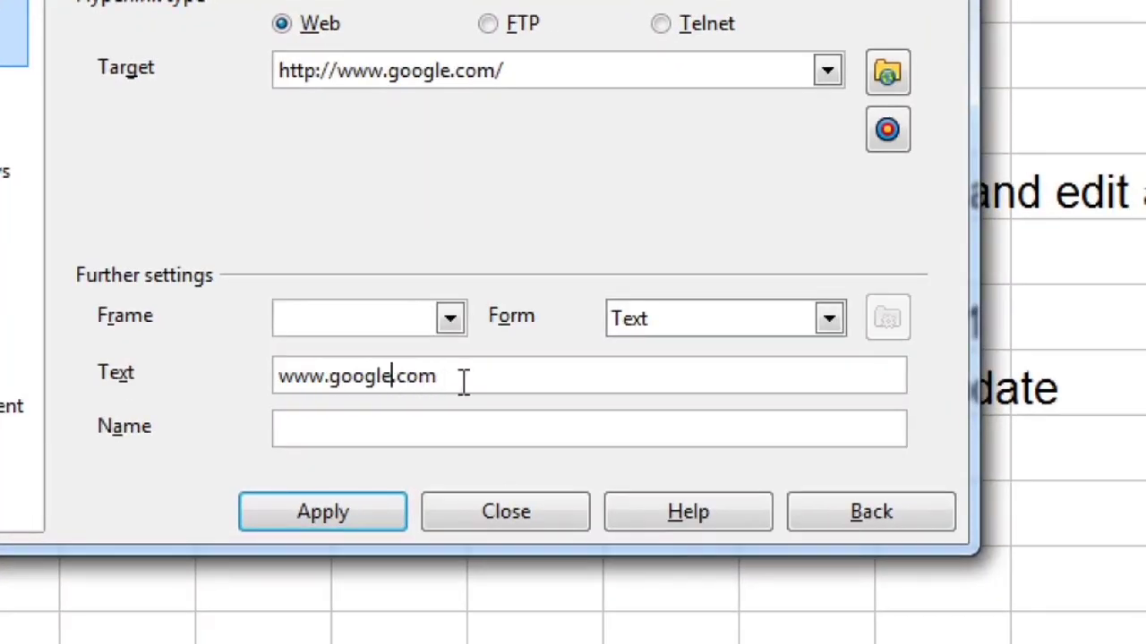
pyautogui.moveTo(479, 379); pyautogui.dragTo(230, 372)
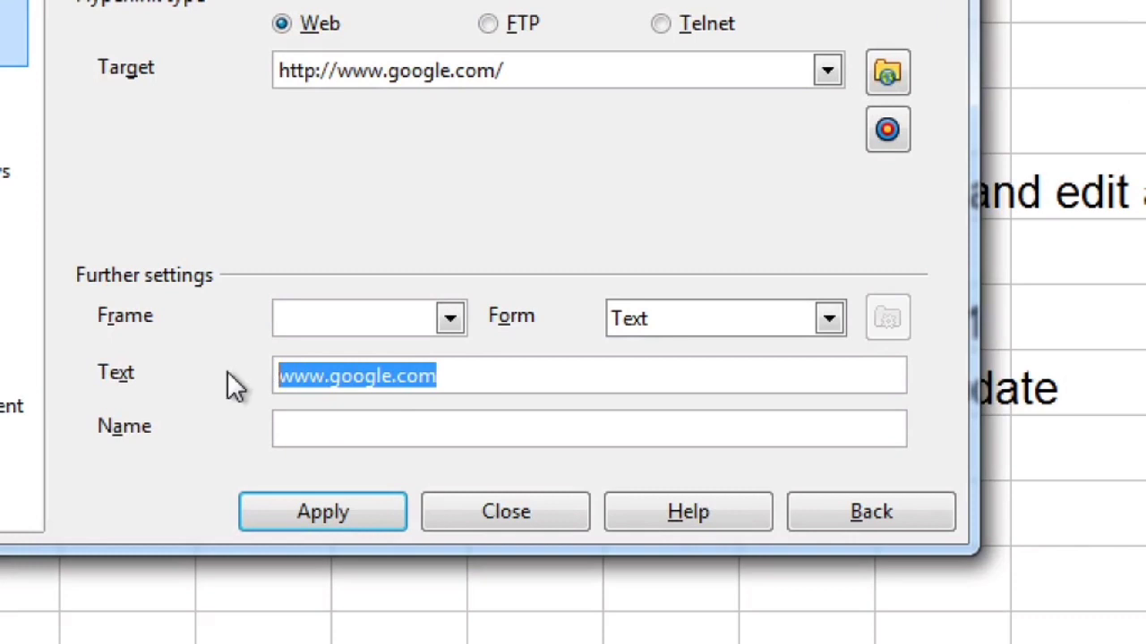
pyautogui.write('goo')
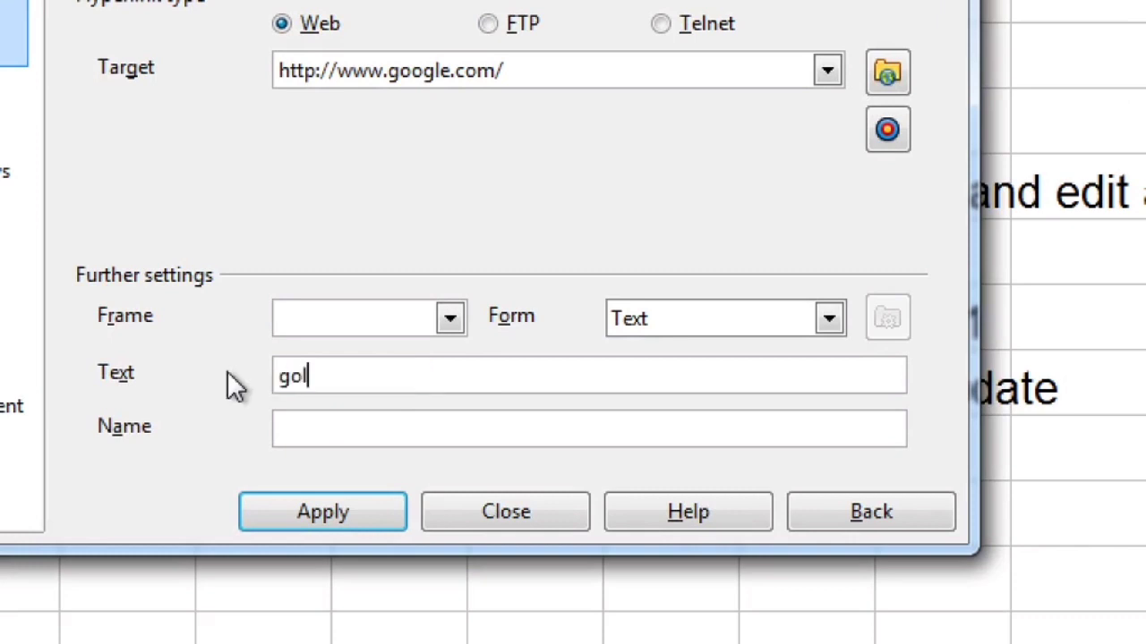
pyautogui.write('le')
pyautogui.press('BackSpace')
pyautogui.press('BackSpace')
pyautogui.write('gle')
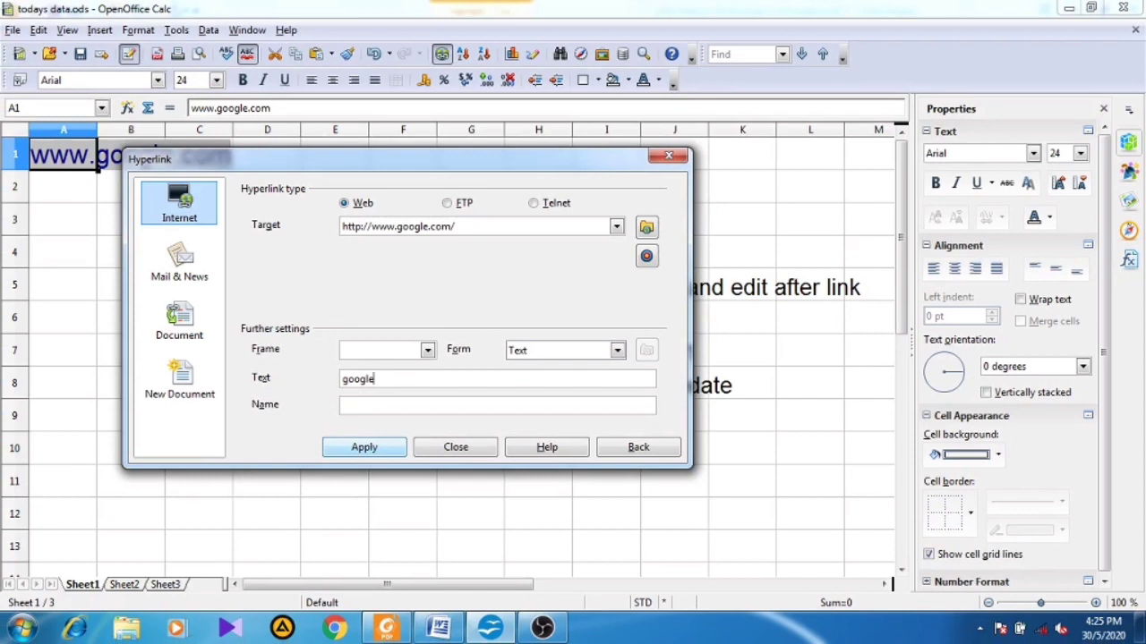
pyautogui.click(364, 447)
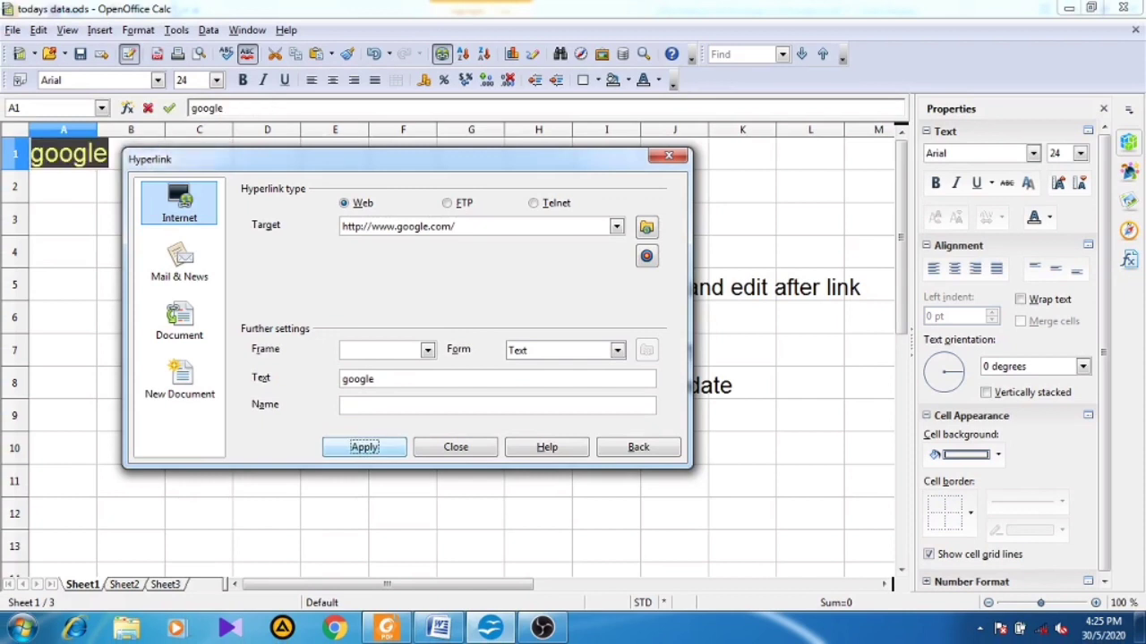
pyautogui.moveTo(385, 159); pyautogui.dragTo(549, 157)
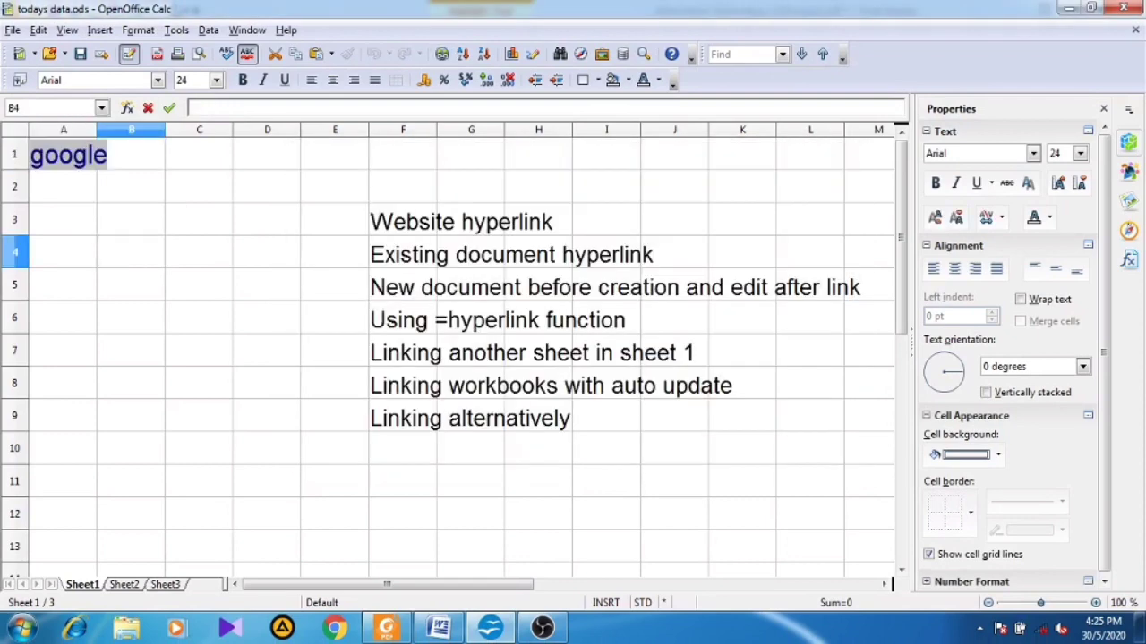
# Follow the google link in cell A1 to the browser, check the address it opens and return to the spreadsheet.
pyautogui.click(62, 186)
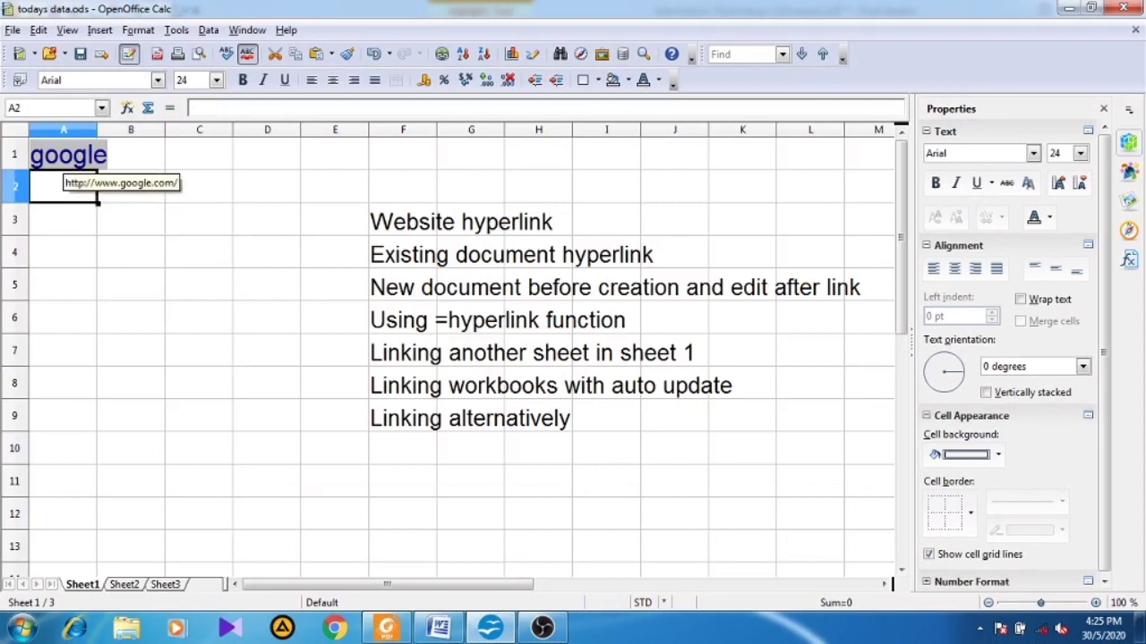
pyautogui.click(68, 155)
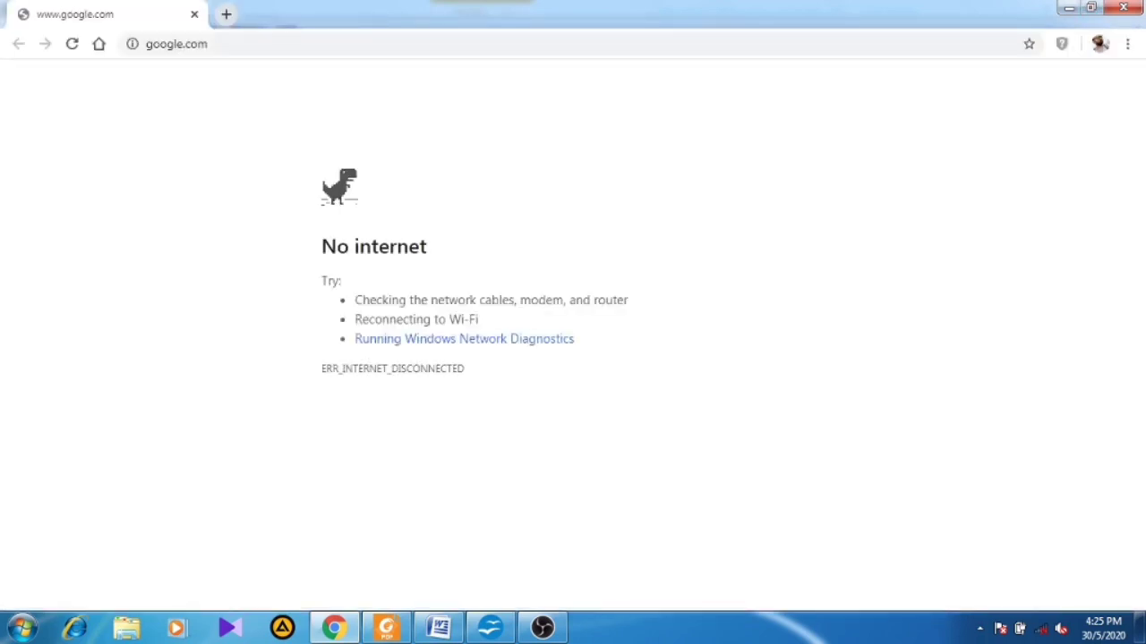
pyautogui.click(176, 44)
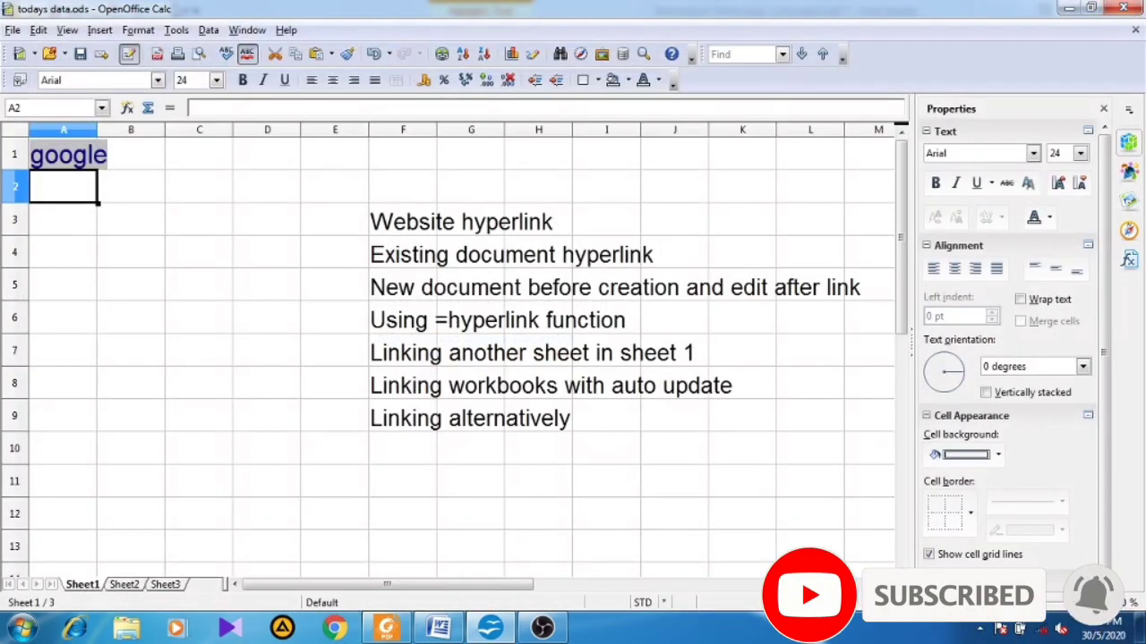
# Remove the hyperlink from cell A1 by resetting the cell to default formatting.
pyautogui.click(63, 219)
pyautogui.click(63, 187)
pyautogui.click(131, 186)
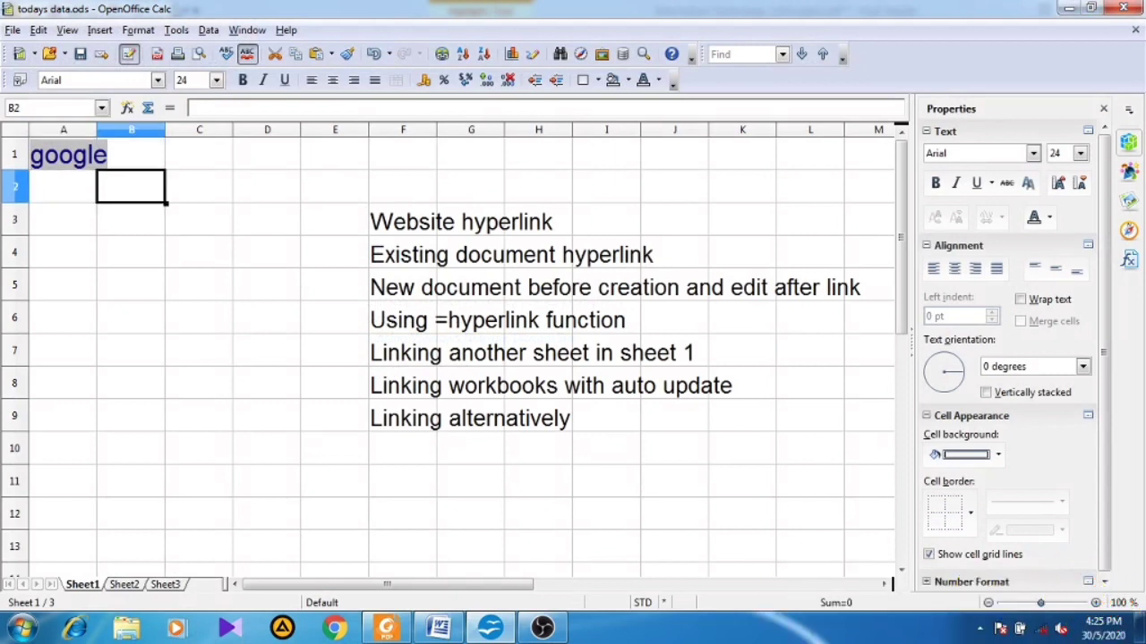
pyautogui.click(62, 186)
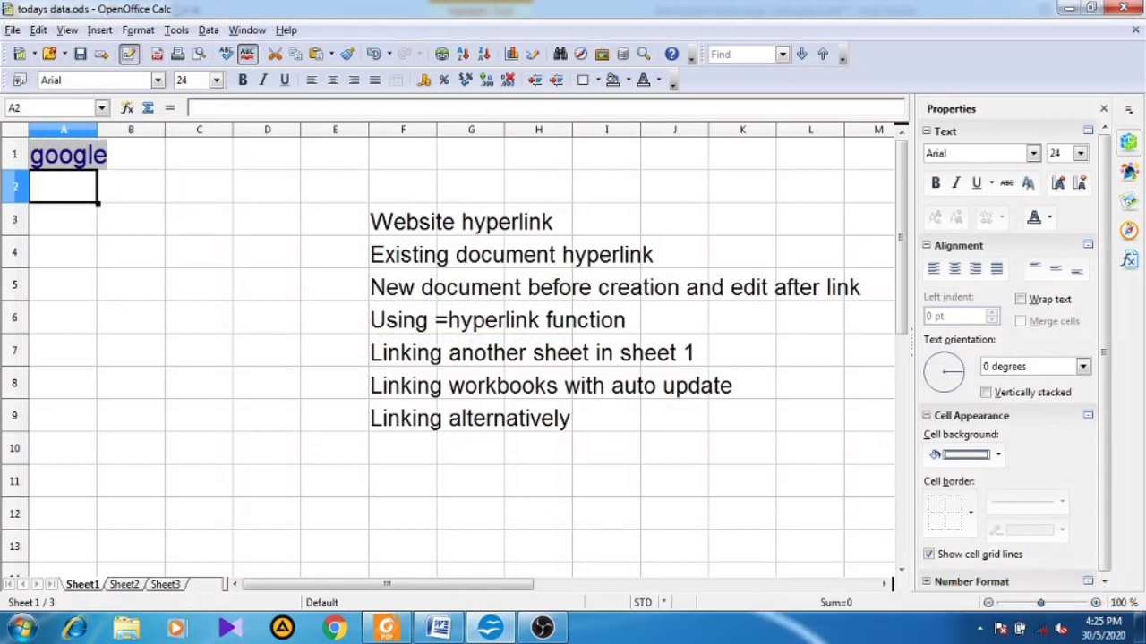
pyautogui.click(63, 153)
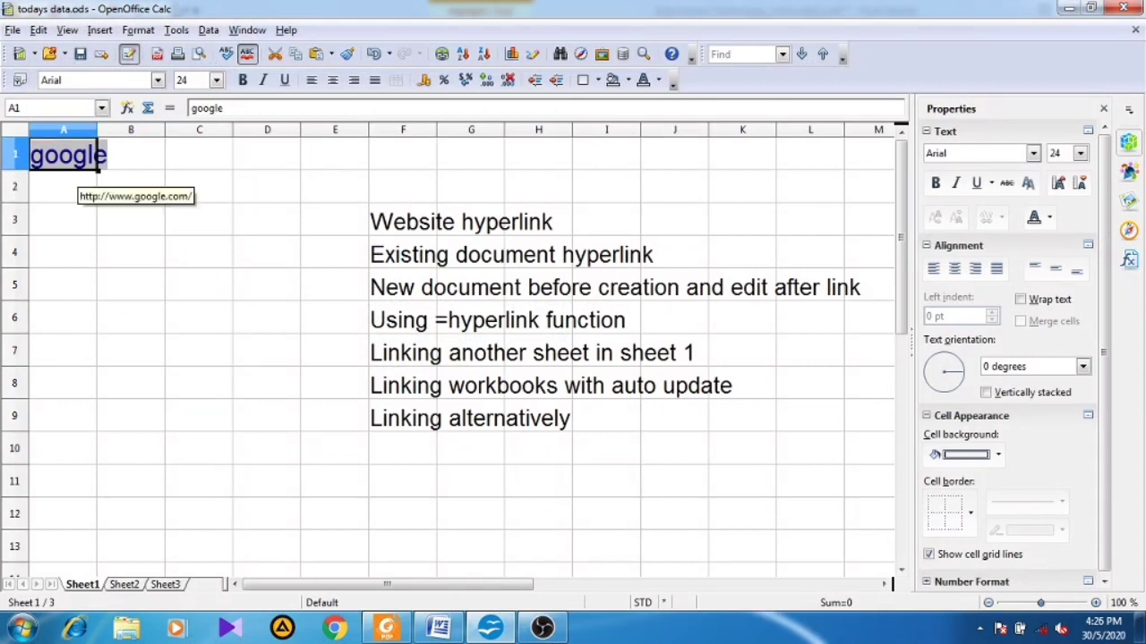
pyautogui.rightClick(94, 159)
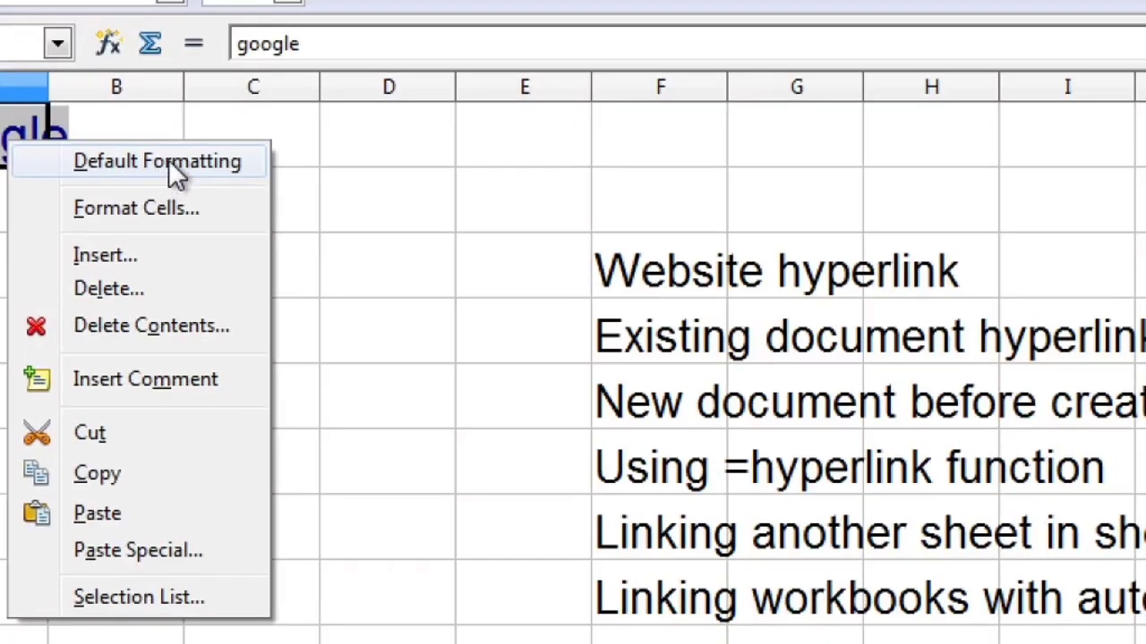
pyautogui.click(176, 162)
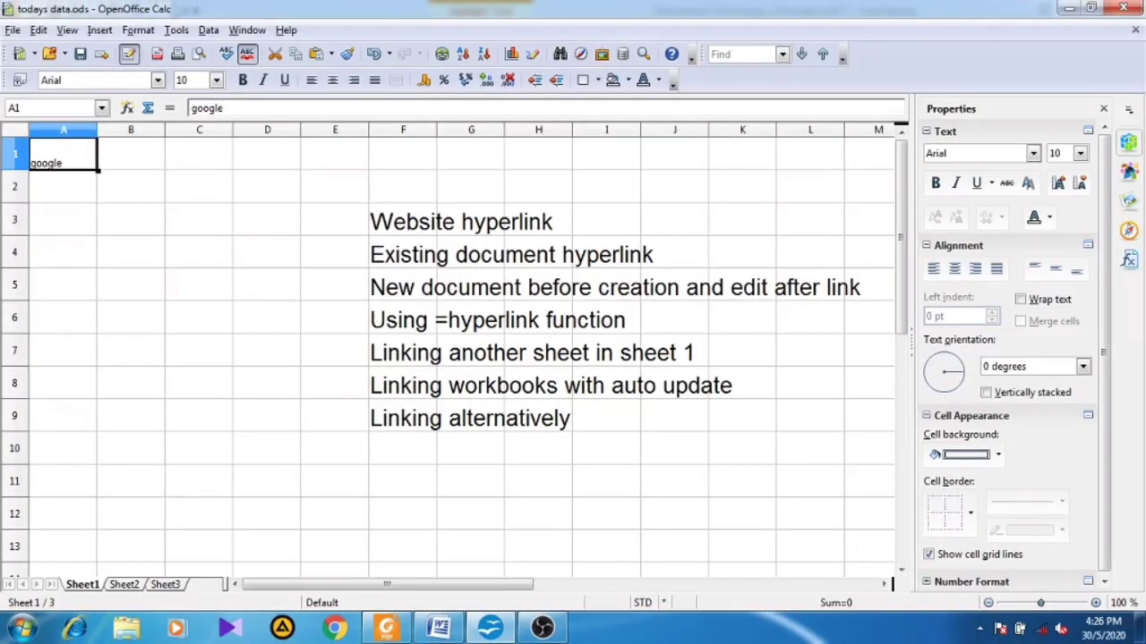
# Delete the contents of cell A1, accepting the preselected content types.
pyautogui.click(63, 187)
pyautogui.click(63, 155)
pyautogui.press('BackSpace')
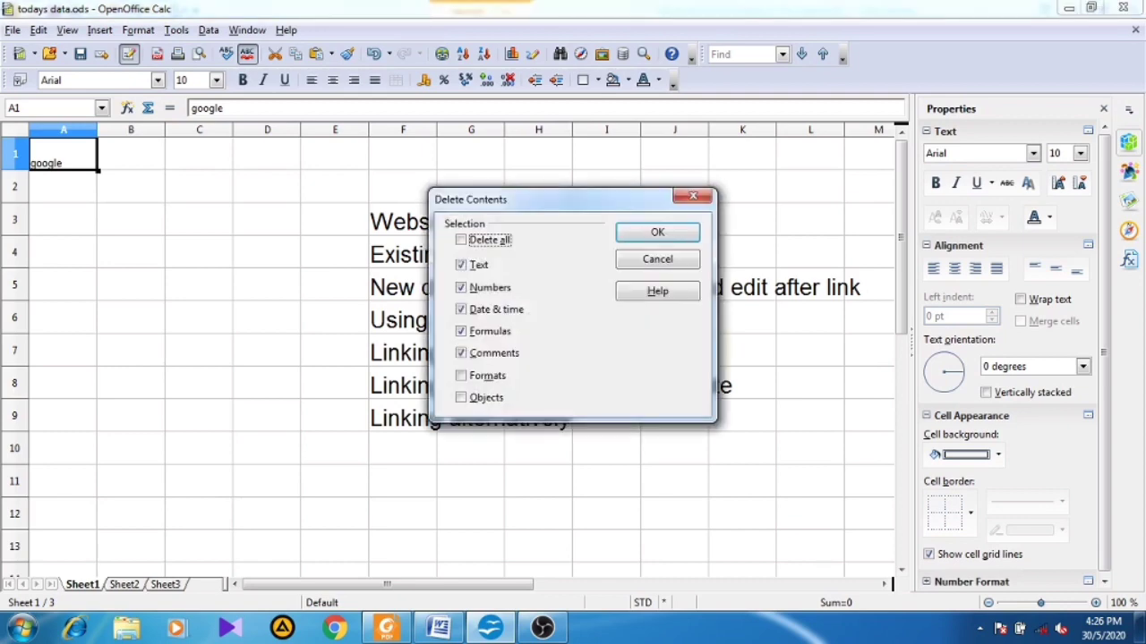
pyautogui.press('Return')
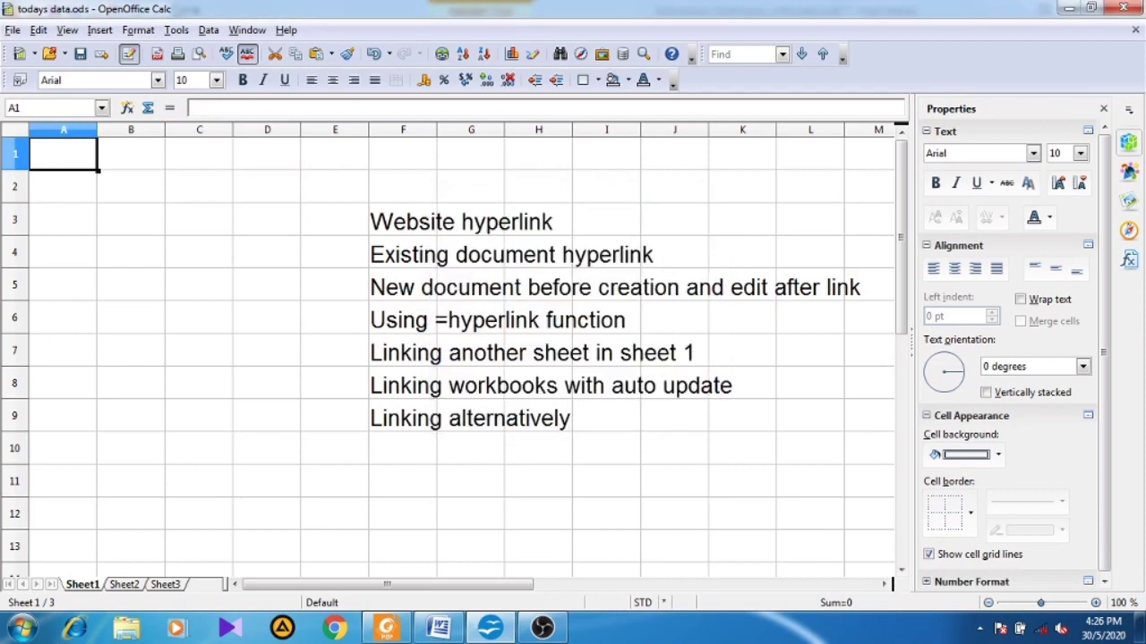
# Colour the Website hyperlink topic in cell F3 green to mark it as covered.
pyautogui.click(471, 187)
pyautogui.press('Down')
pyautogui.press('Left')
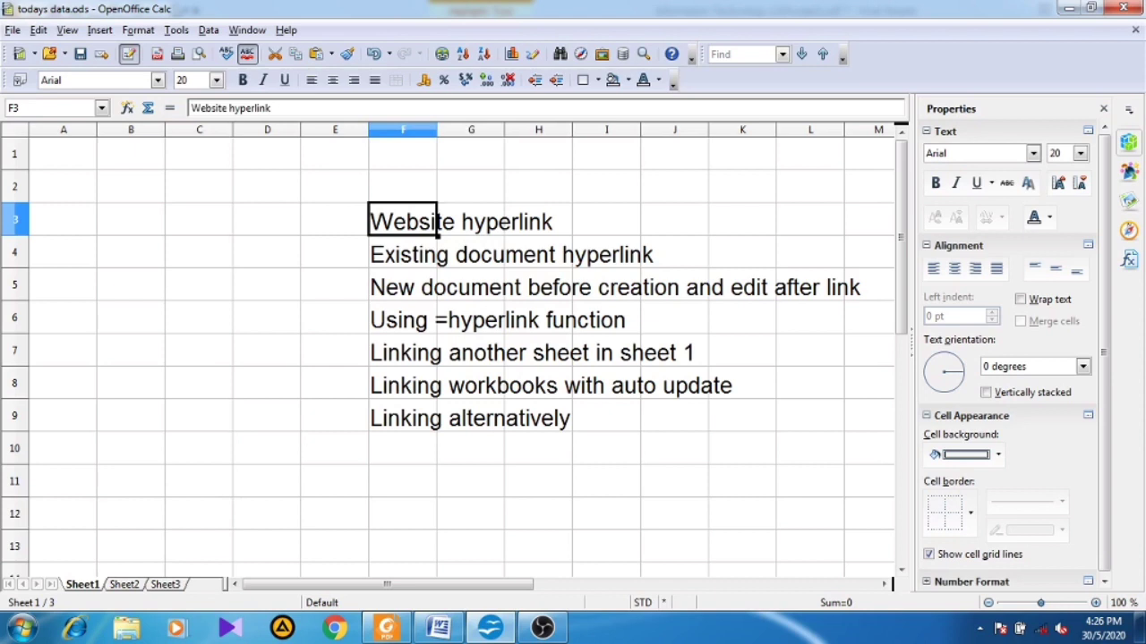
pyautogui.hotkey('ctrl', 'z')
pyautogui.click(1049, 217)
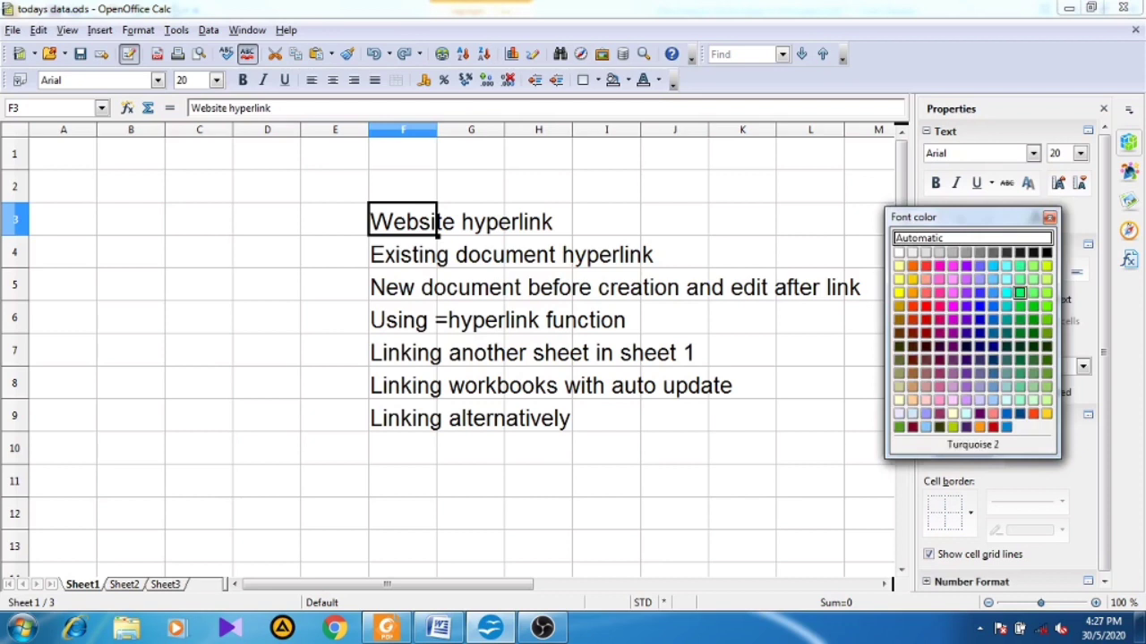
pyautogui.click(1033, 306)
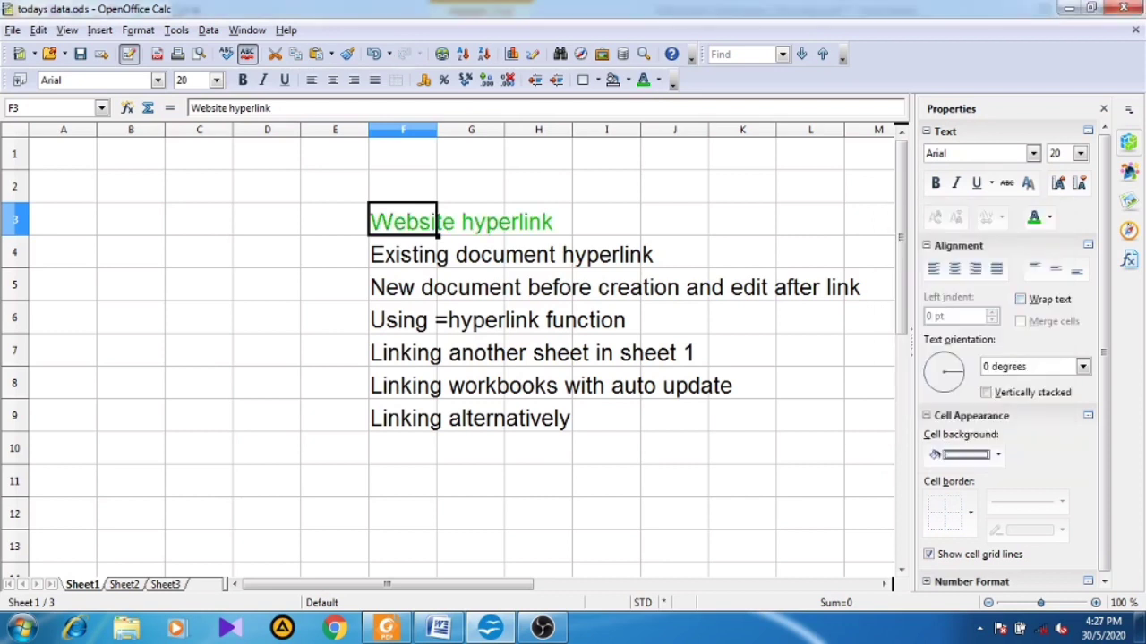
pyautogui.click(402, 253)
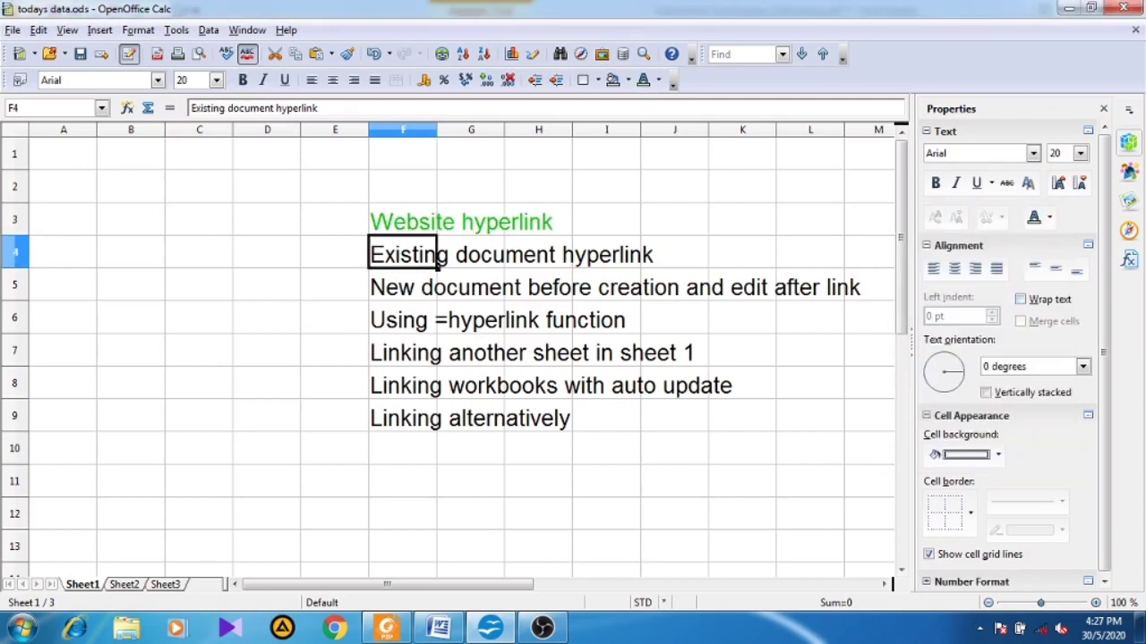
pyautogui.click(402, 220)
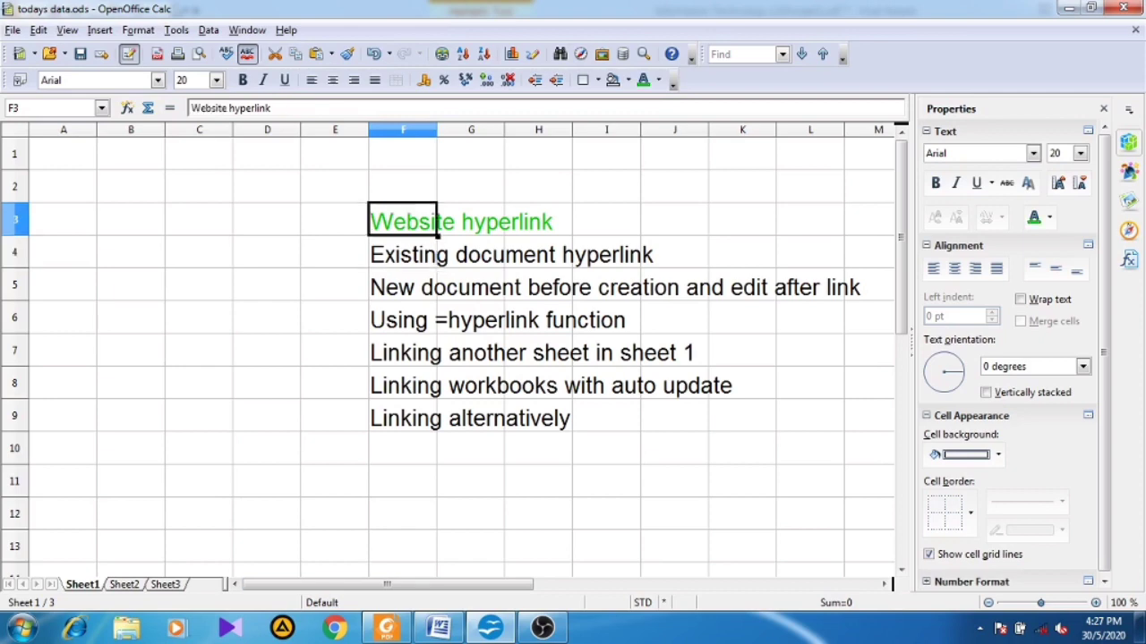
# Switch to the Punjabi PDF lesson and read the rest of the website hyperlink steps and those for linking an existing document.
pyautogui.click(63, 186)
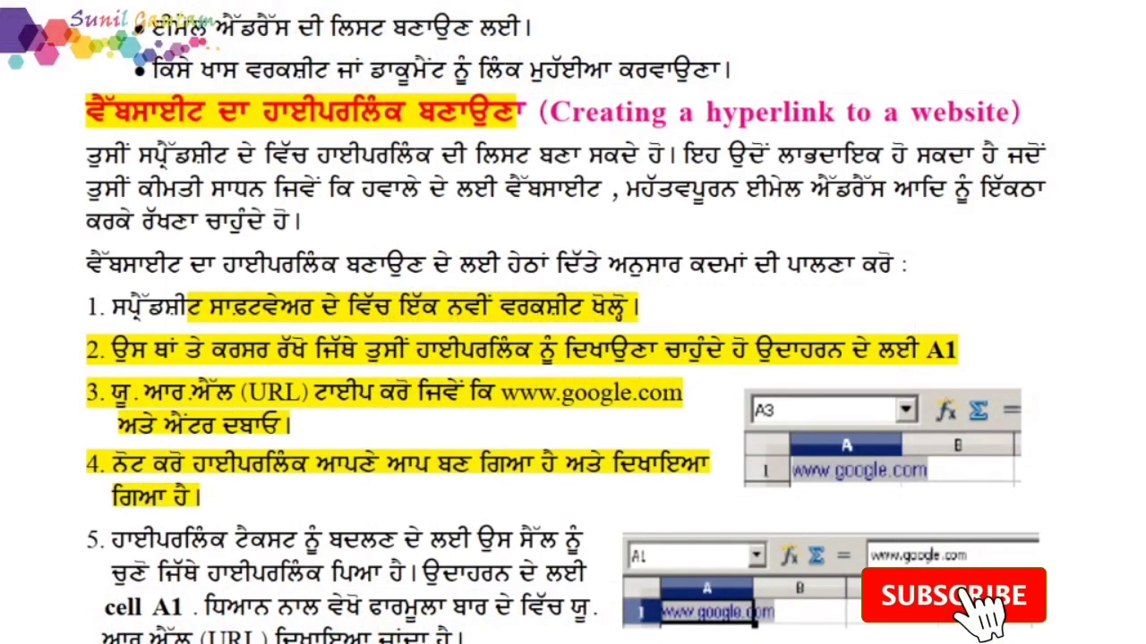
pyautogui.scroll(-3, 337, 309)
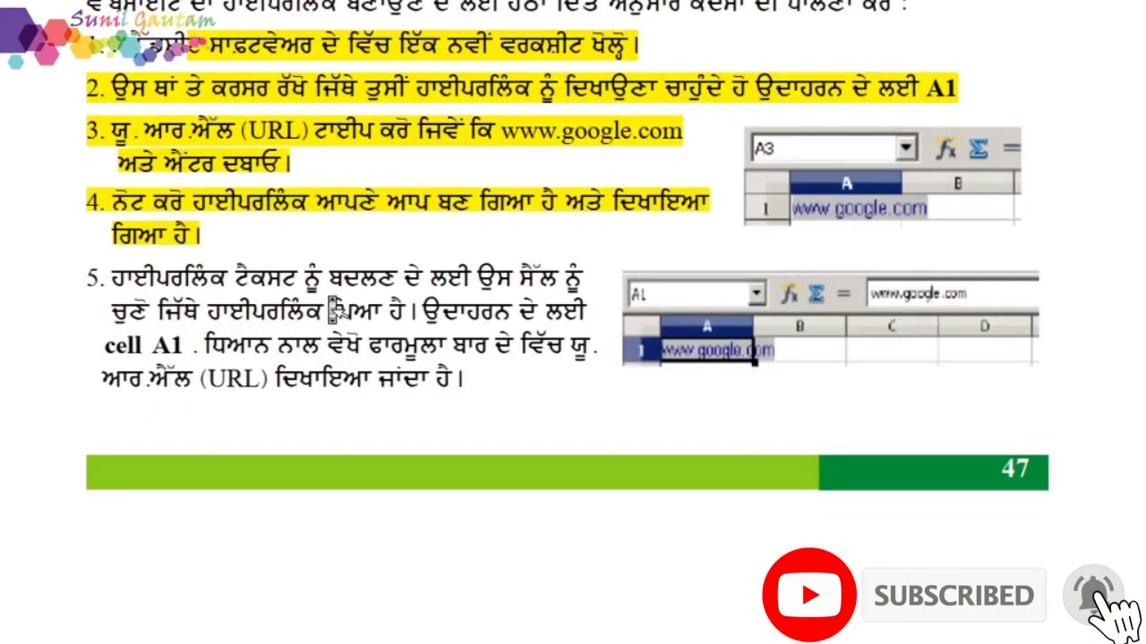
pyautogui.scroll(-10, 338, 309)
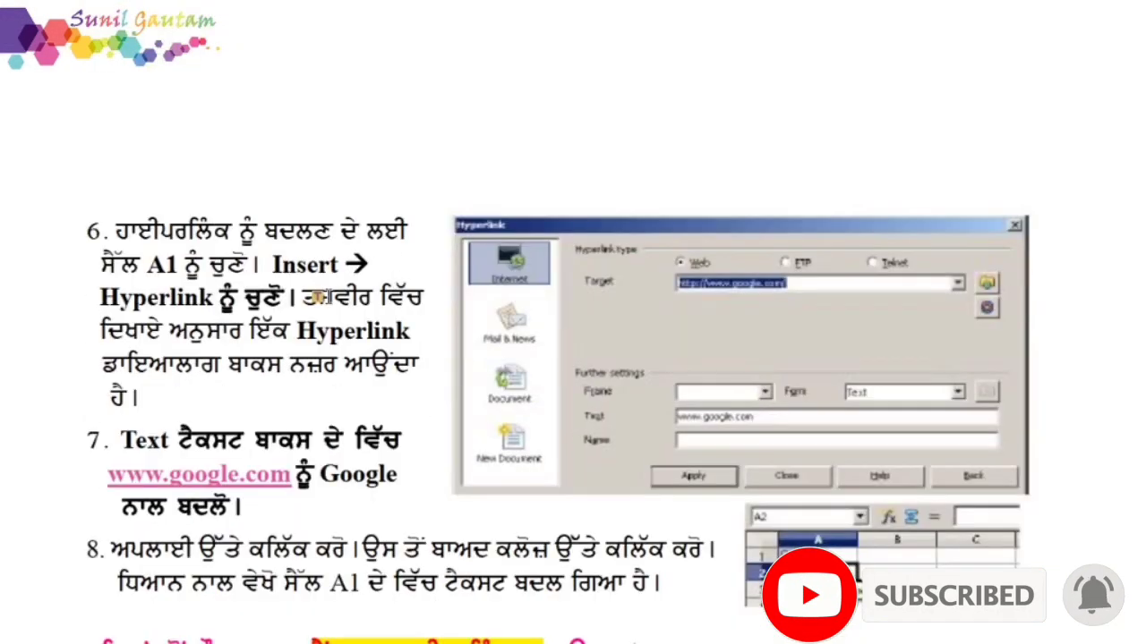
pyautogui.scroll(-3, 318, 298)
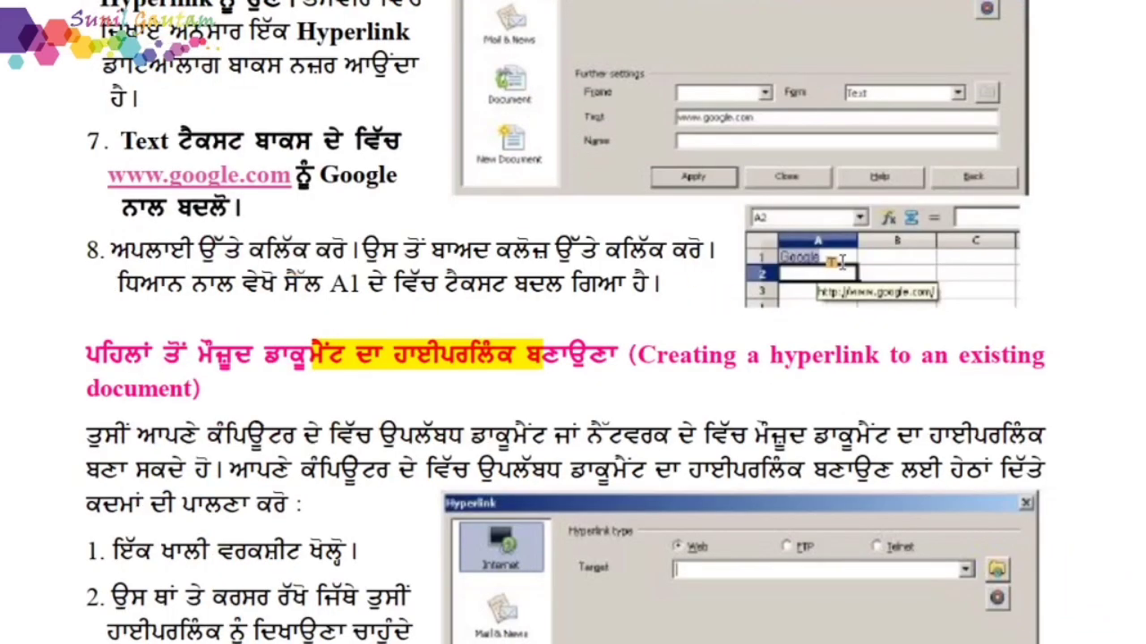
pyautogui.scroll(-2, 605, 269)
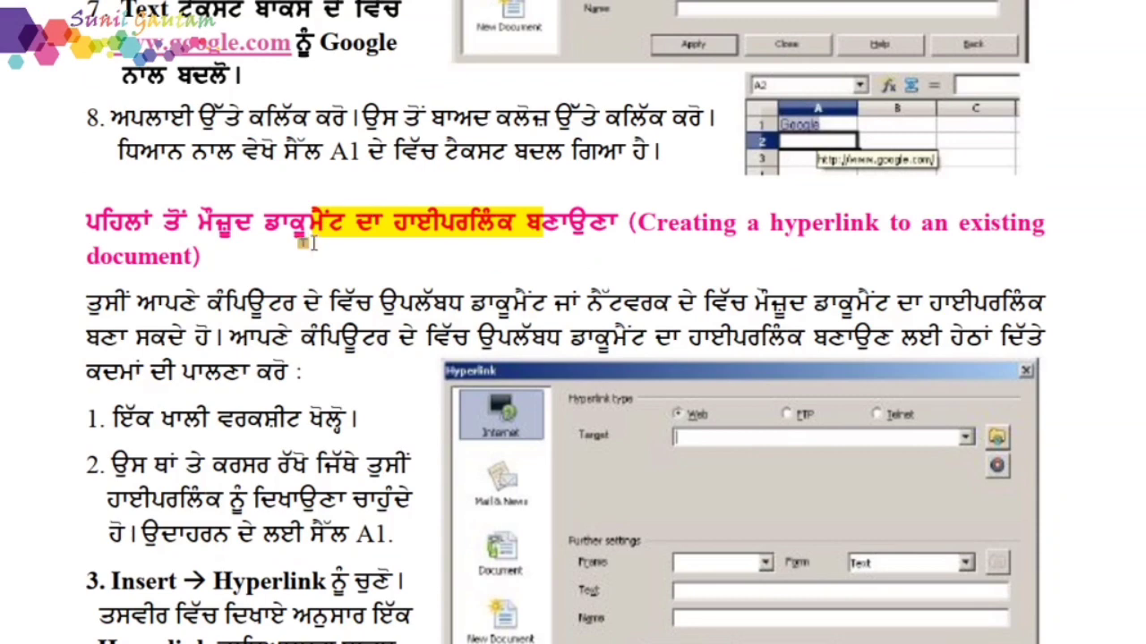
pyautogui.scroll(-2, 471, 239)
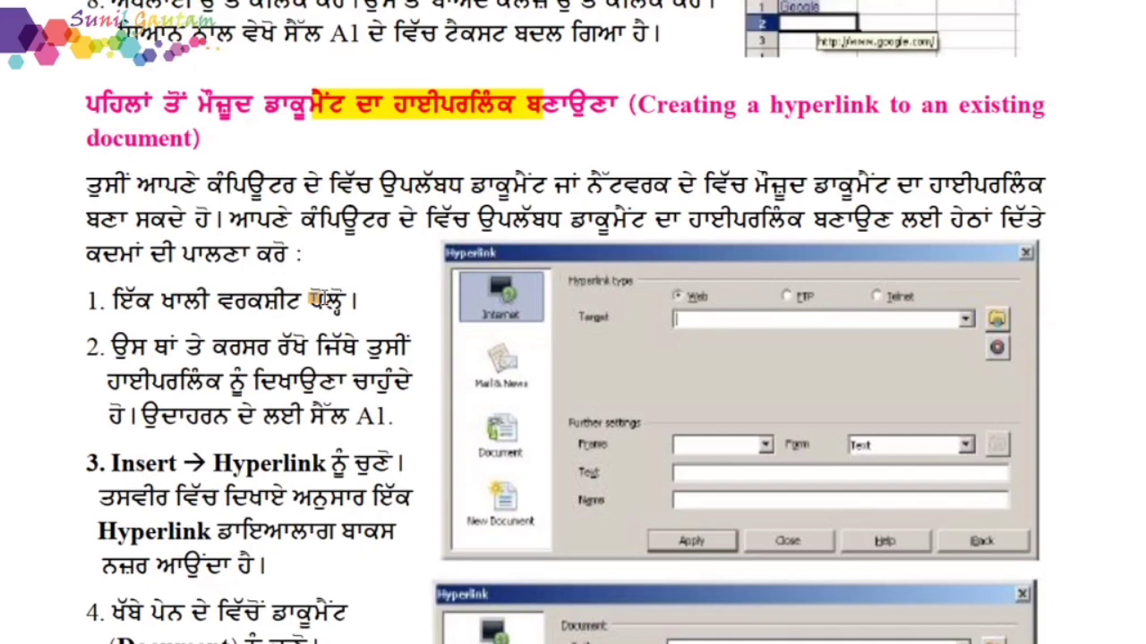
pyautogui.scroll(-1, 313, 430)
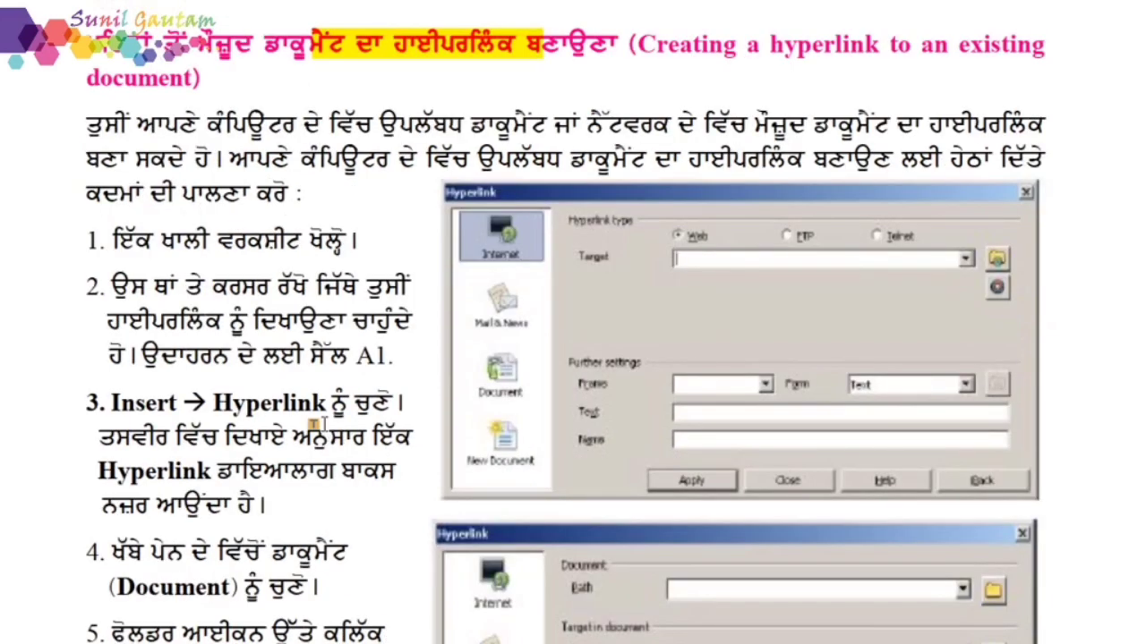
pyautogui.scroll(-5, 318, 427)
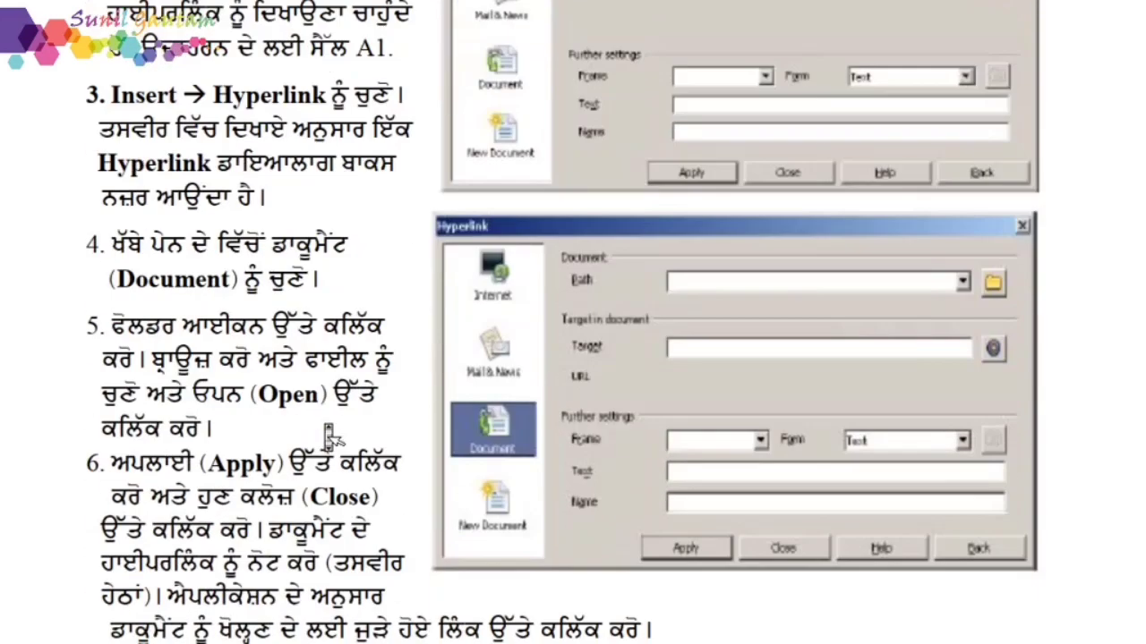
# Read the remaining steps for linking an existing document in the PDF lesson and mark the Insert → Hyperlink instruction.
pyautogui.scroll(-2, 318, 425)
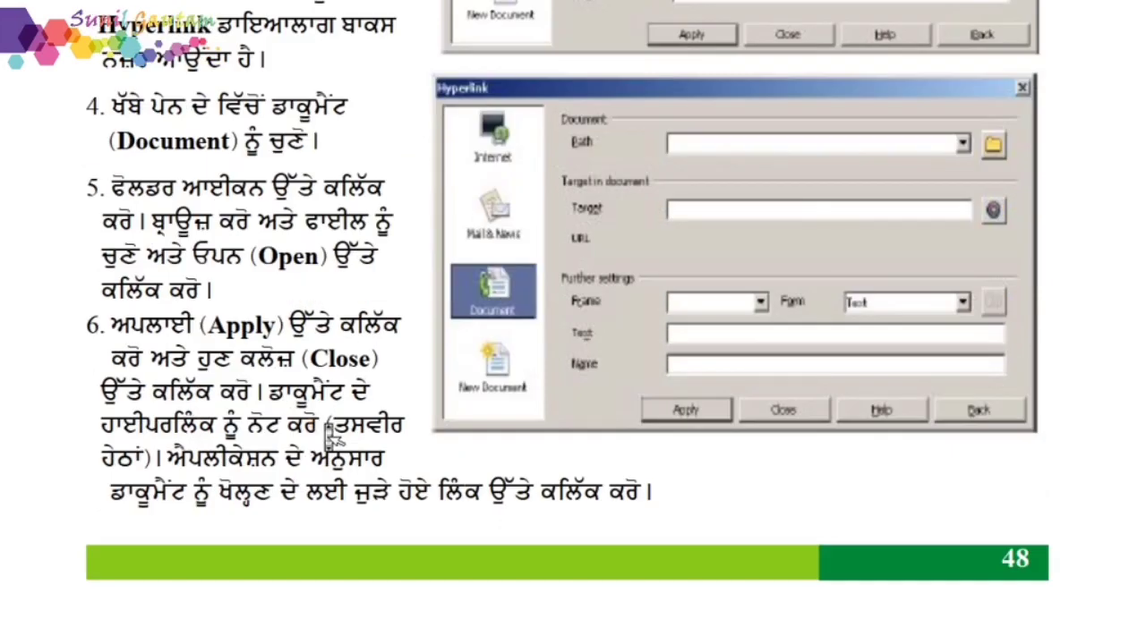
pyautogui.scroll(3, 331, 435)
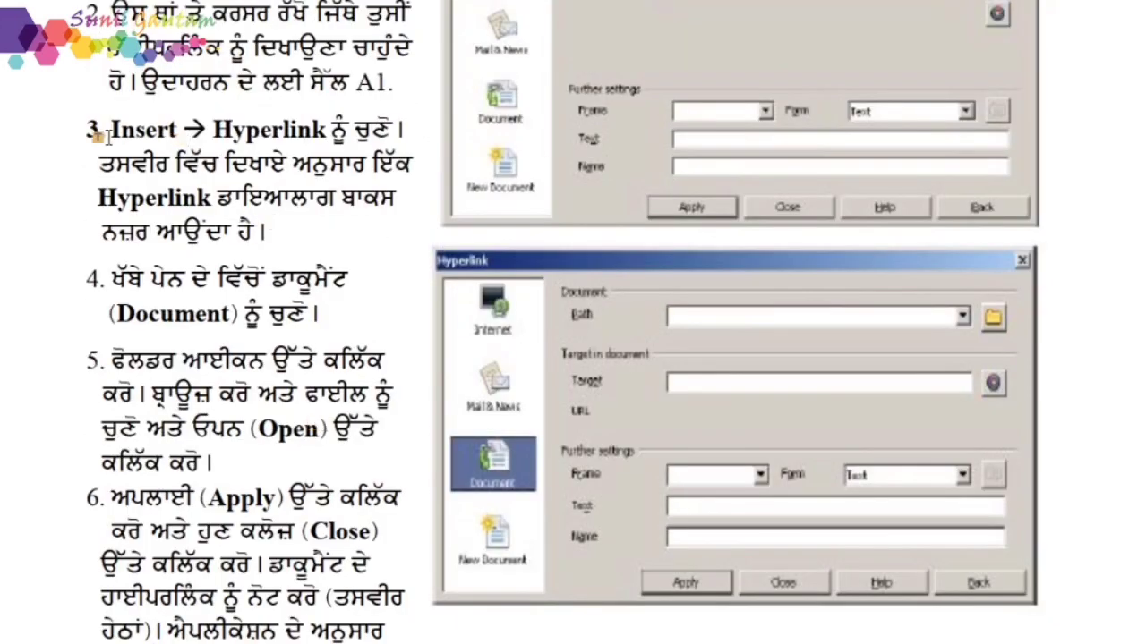
pyautogui.moveTo(111, 136)
pyautogui.mouseDown()
pyautogui.moveTo(347, 142)
pyautogui.moveTo(366, 155)
pyautogui.mouseUp()
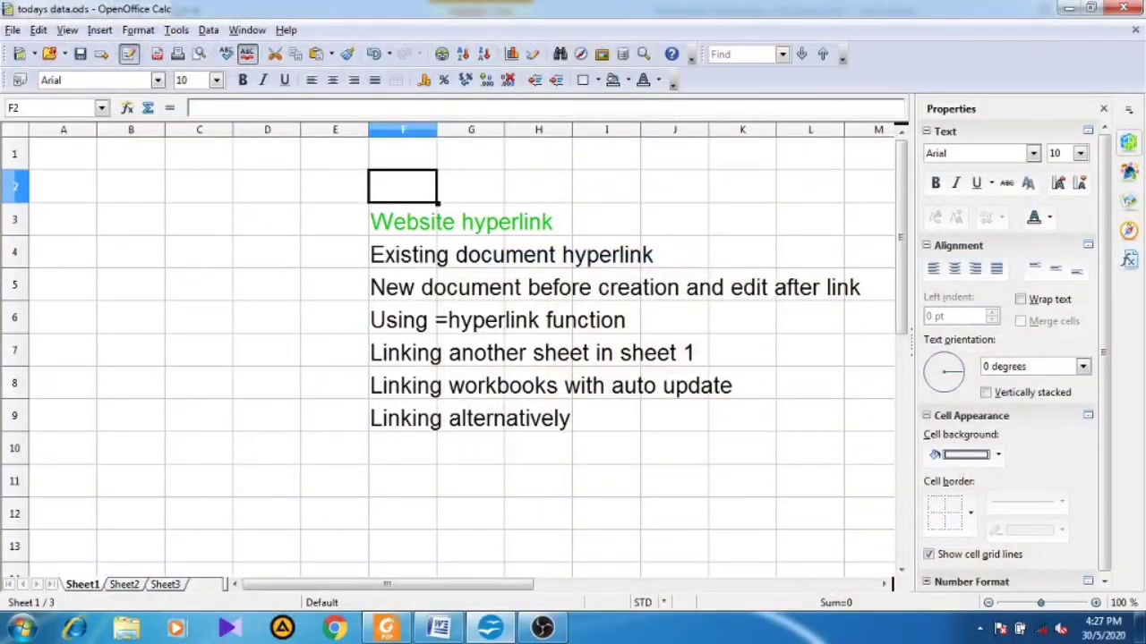
# Start inserting a hyperlink in cell A1 and choose the existing Document link type.
pyautogui.click(64, 154)
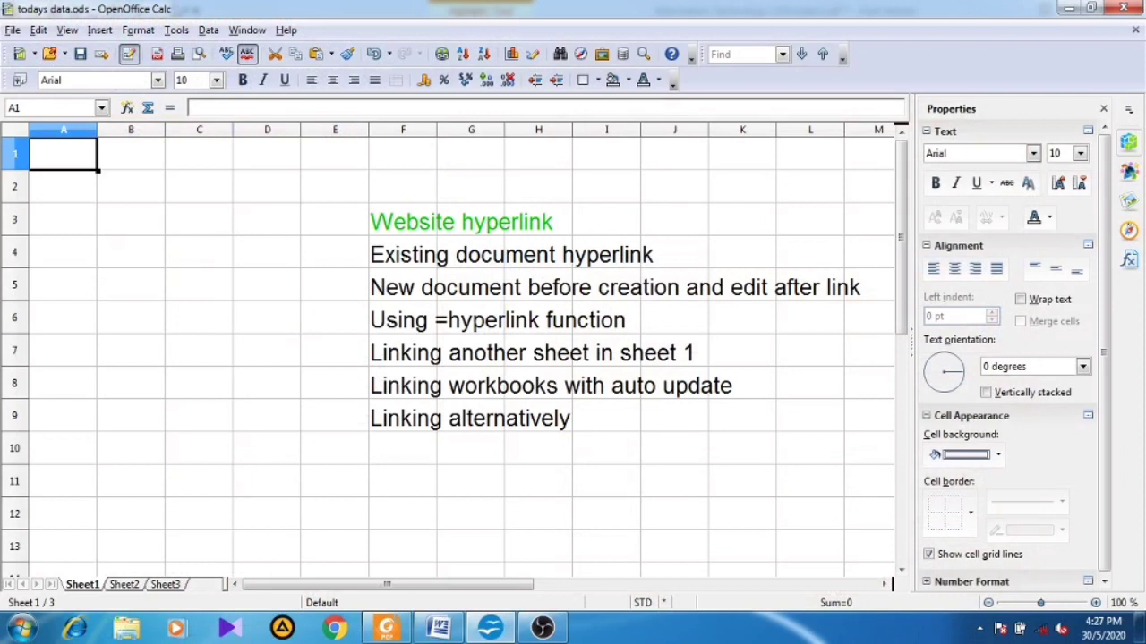
pyautogui.click(64, 187)
pyautogui.click(63, 154)
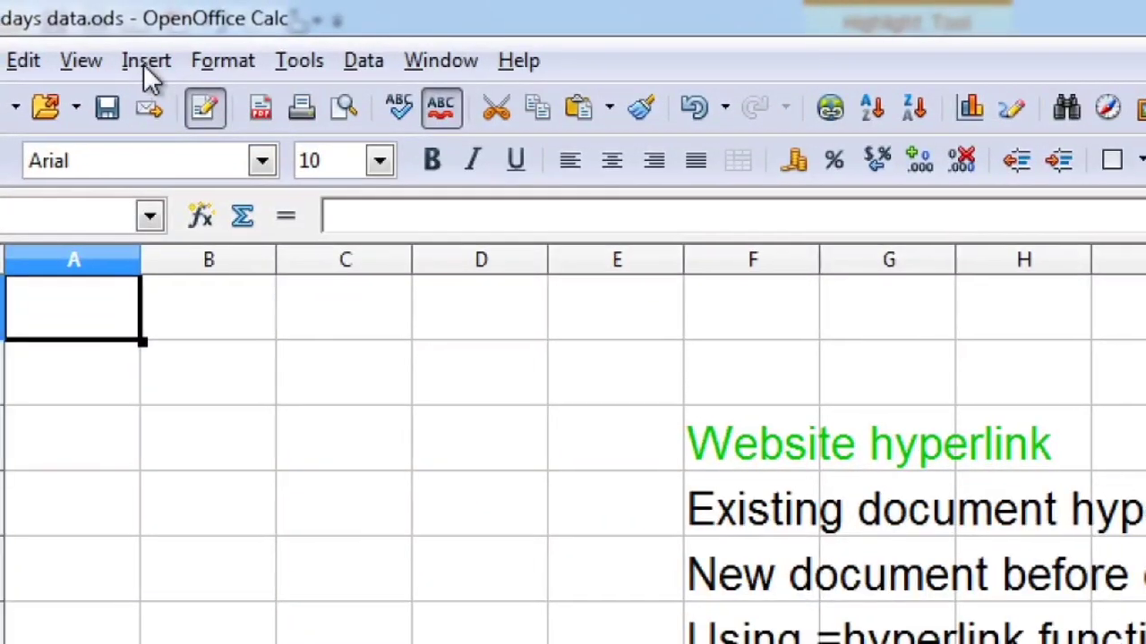
pyautogui.click(152, 63)
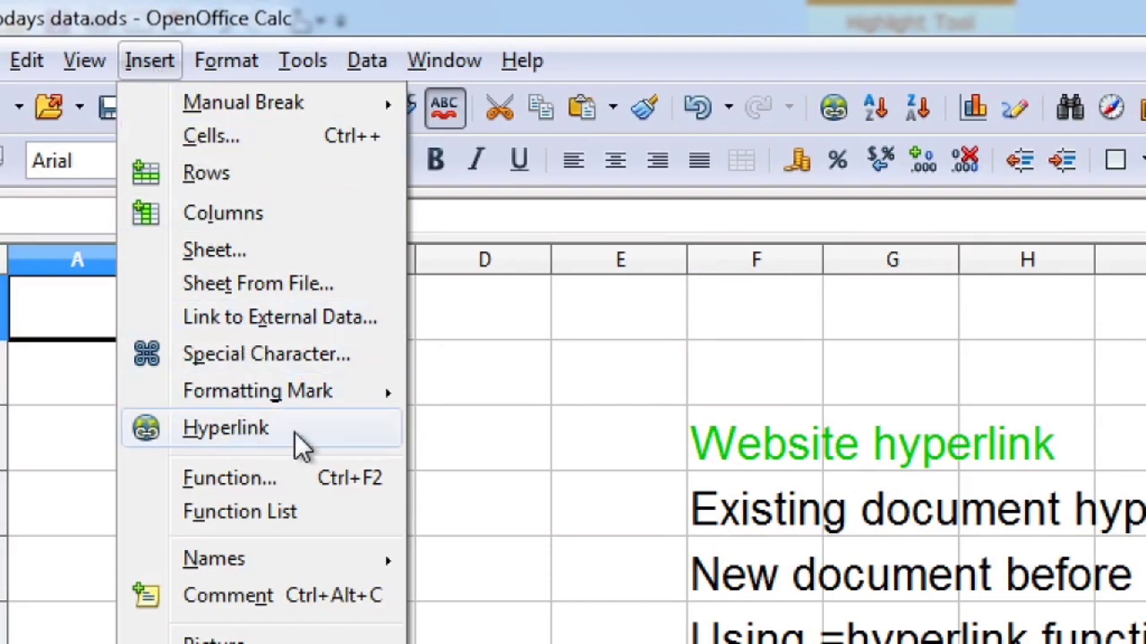
pyautogui.click(240, 430)
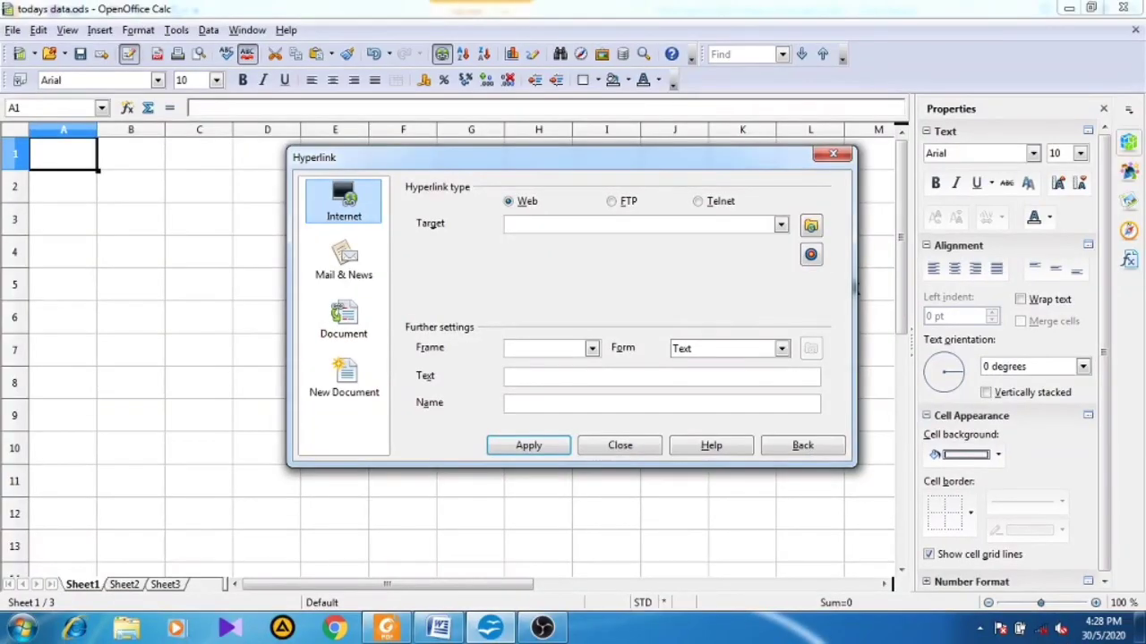
pyautogui.moveTo(528, 158); pyautogui.dragTo(376, 154)
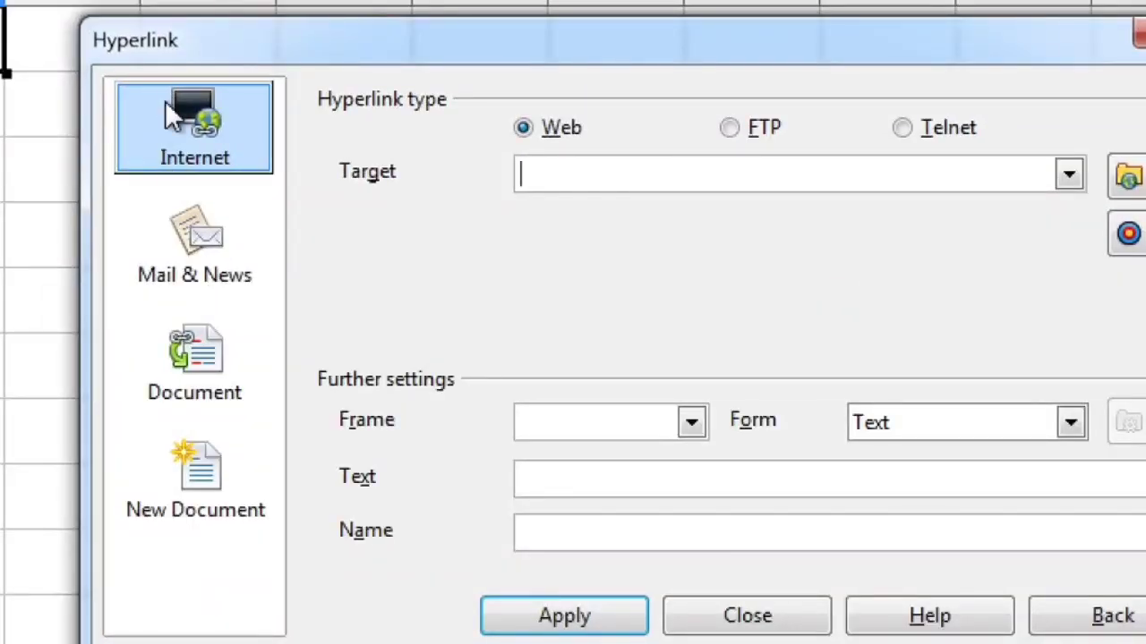
pyautogui.click(201, 392)
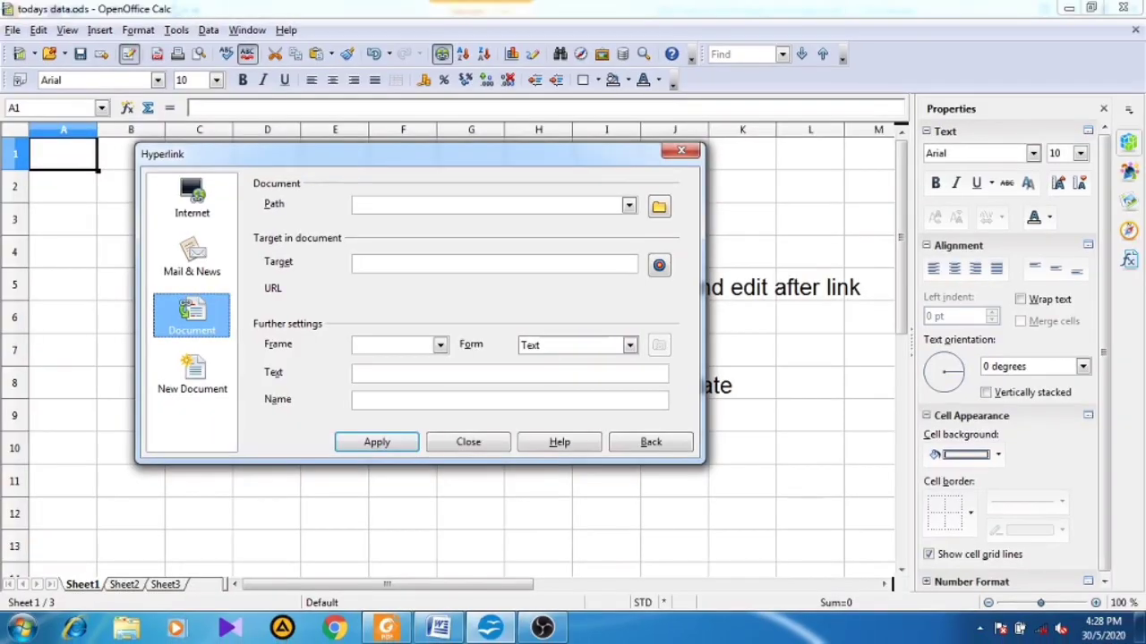
# Set the link's document path to 95-957130_graphic-vector-design-png-clipart copy.png on the Desktop.
pyautogui.click(483, 205)
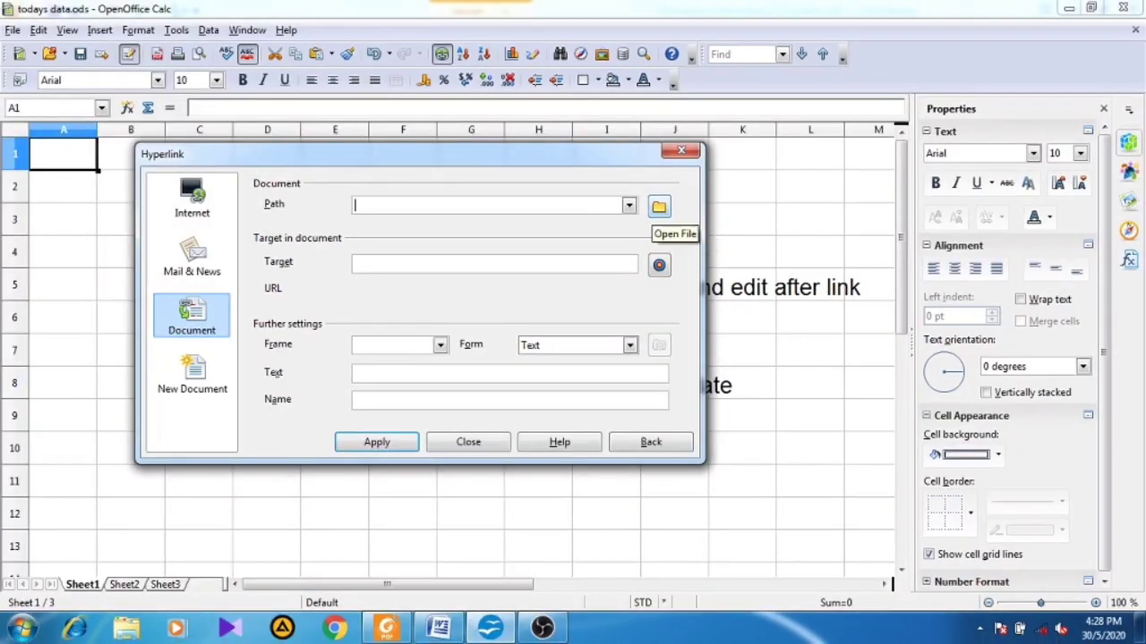
pyautogui.click(658, 207)
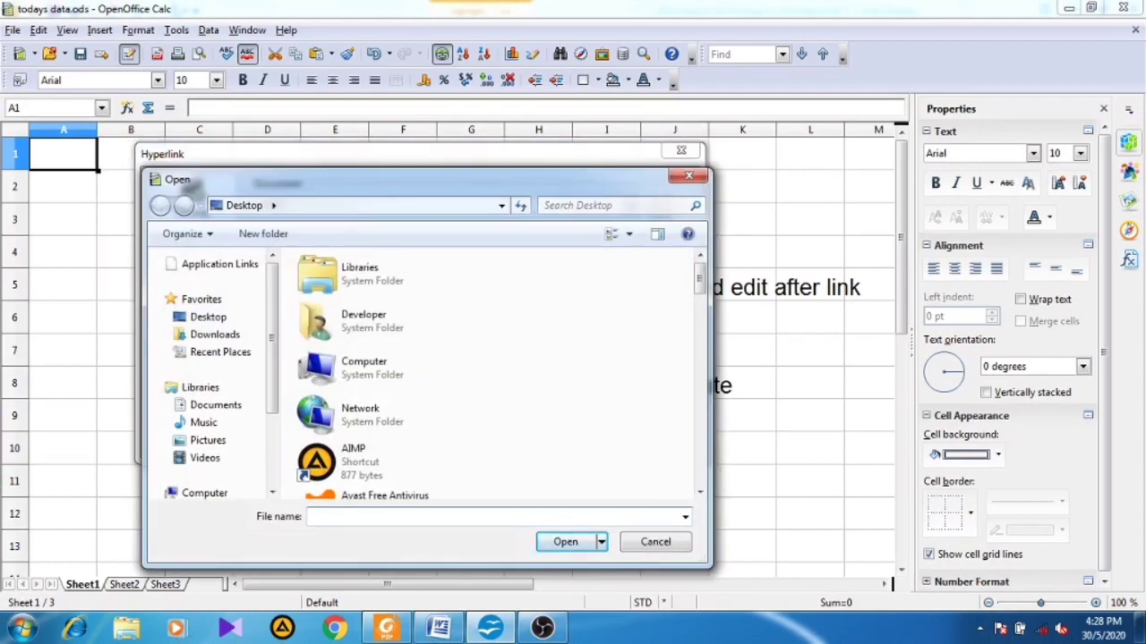
pyautogui.moveTo(429, 179); pyautogui.dragTo(433, 114)
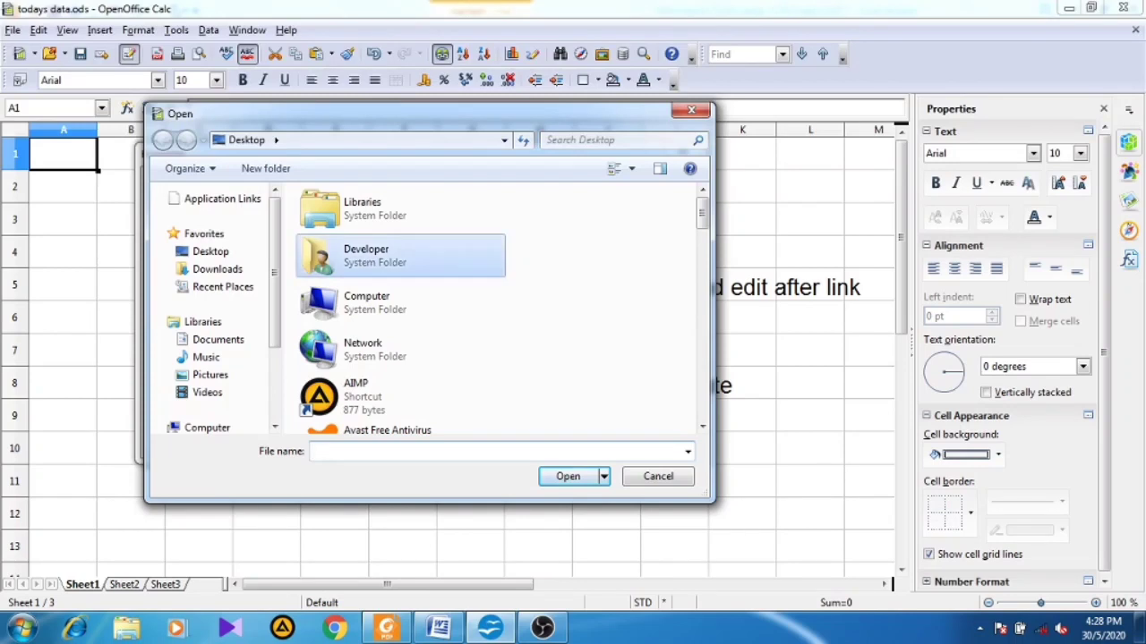
pyautogui.scroll(-5, 403, 260)
pyautogui.scroll(-5, 403, 267)
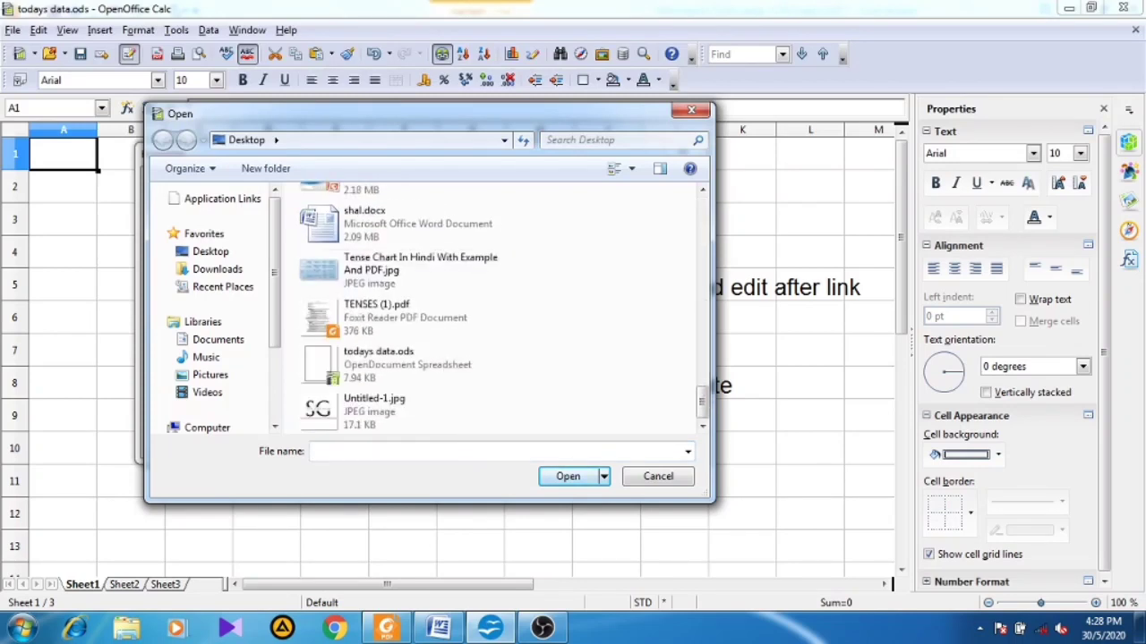
pyautogui.scroll(4, 403, 267)
pyautogui.scroll(5, 496, 309)
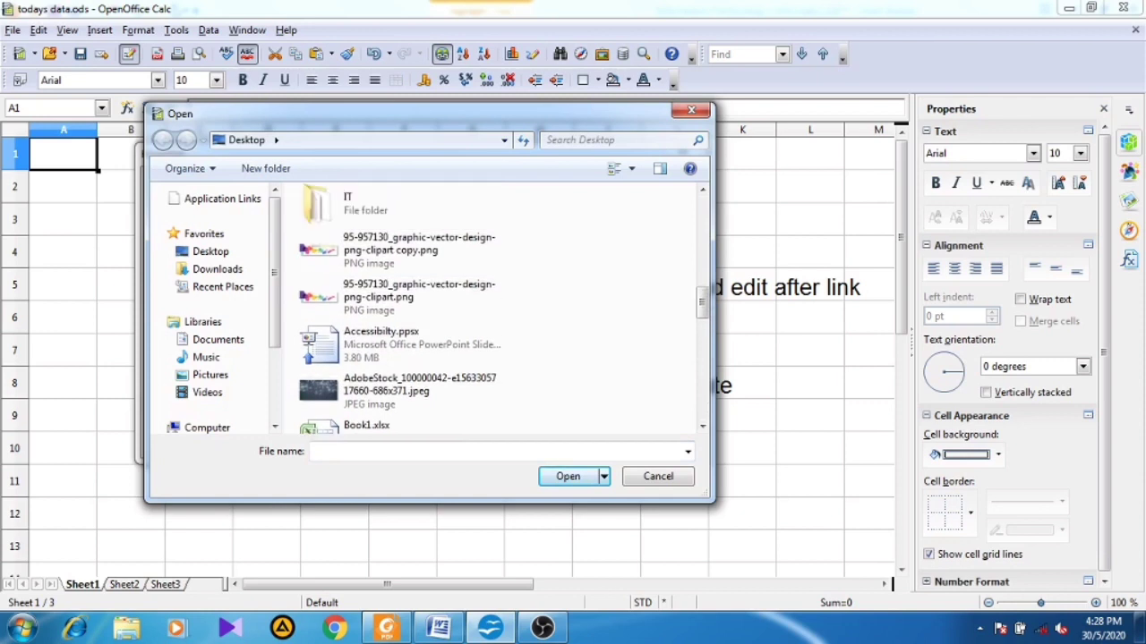
pyautogui.scroll(-3, 496, 309)
pyautogui.scroll(3, 497, 309)
pyautogui.scroll(-1, 496, 308)
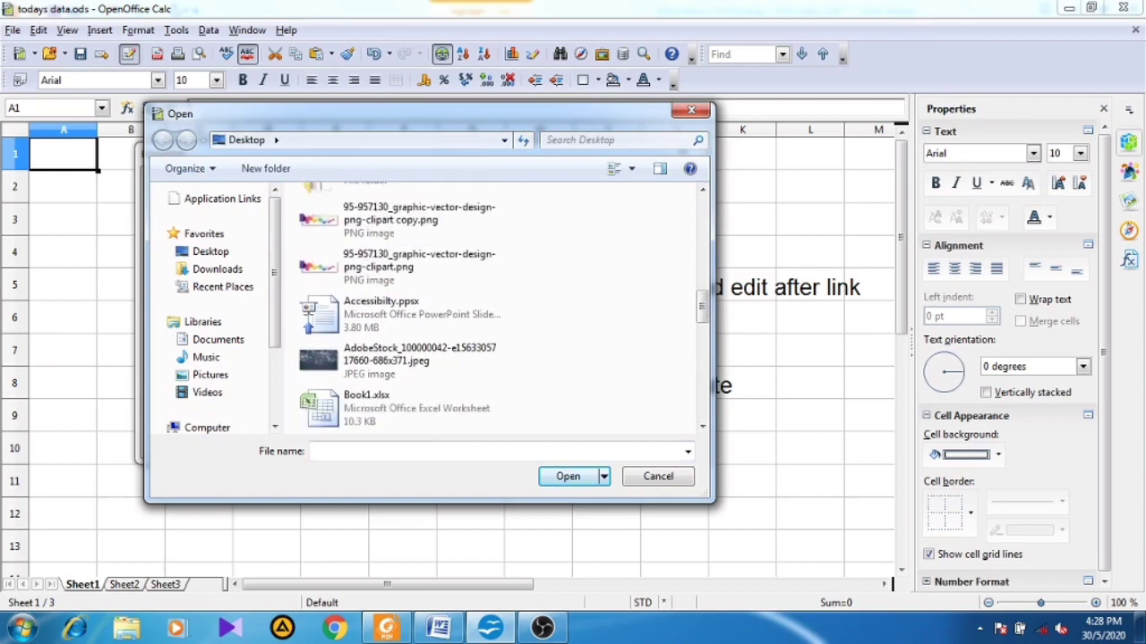
pyautogui.moveTo(703, 306)
pyautogui.mouseDown()
pyautogui.moveTo(703, 321)
pyautogui.moveTo(703, 309)
pyautogui.mouseUp()
pyautogui.click(403, 204)
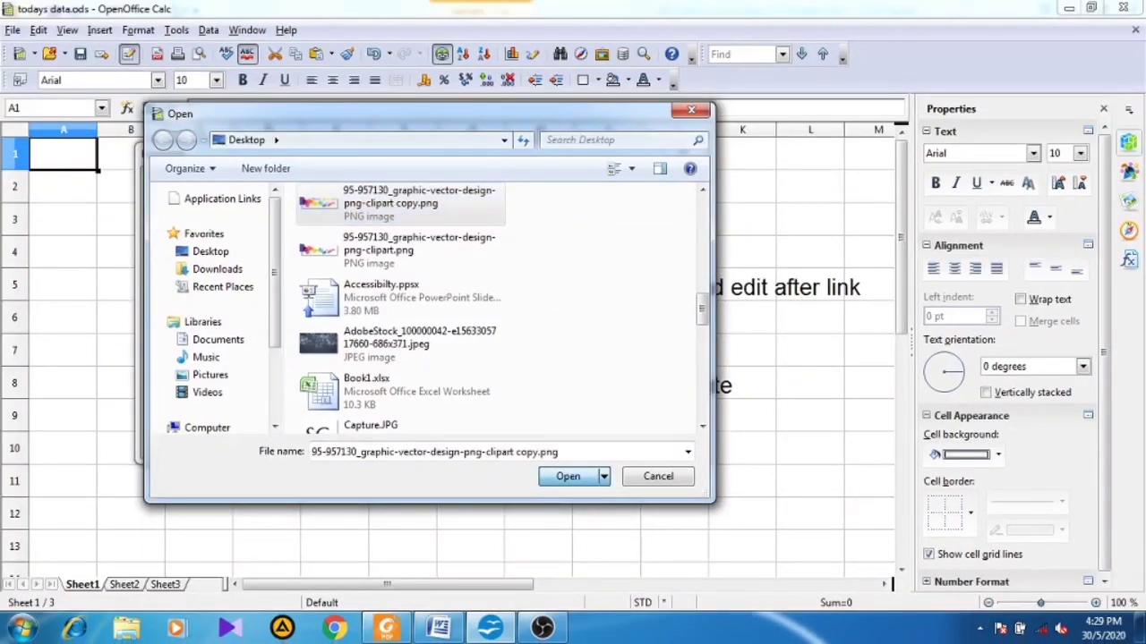
pyautogui.click(574, 474)
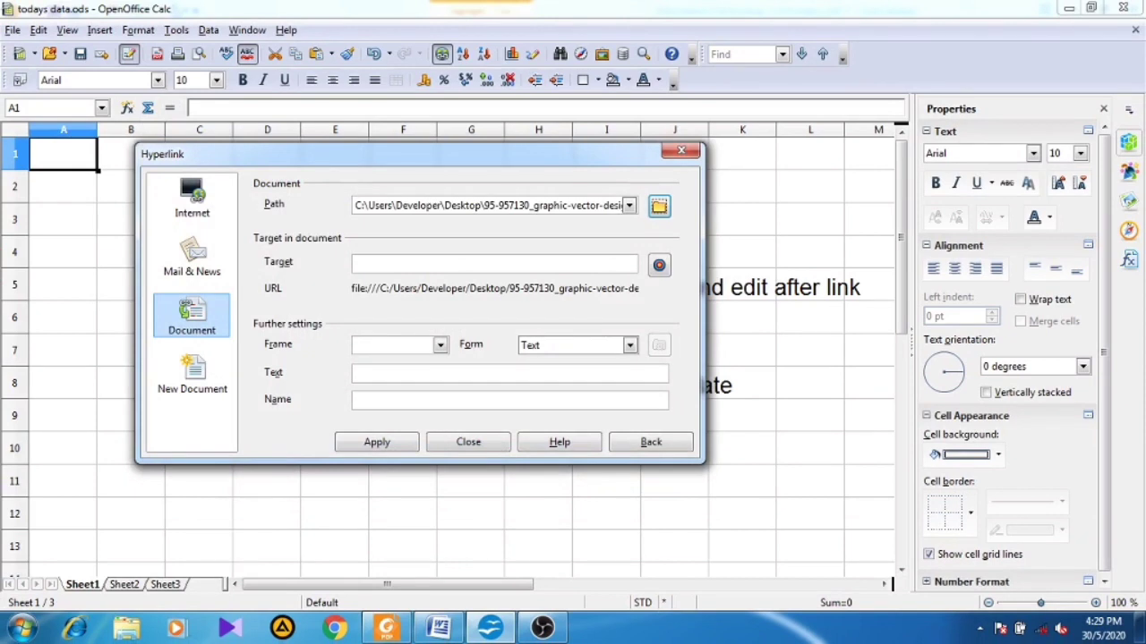
# Set the hyperlink's display text to "image", apply it to cell A1 and close the hyperlink settings.
pyautogui.click(509, 374)
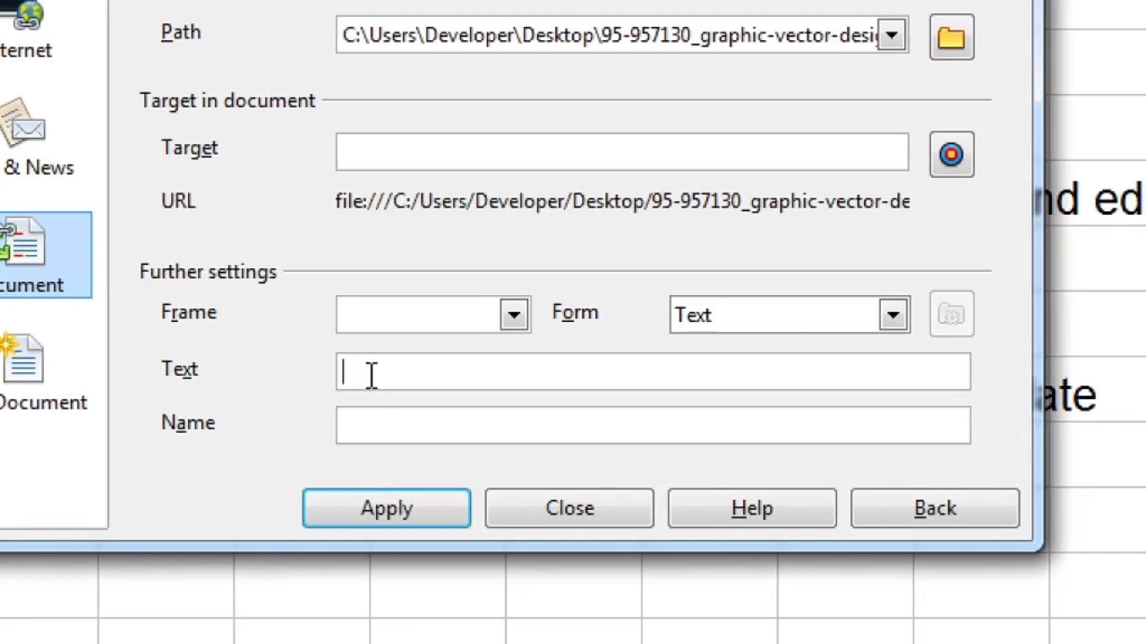
pyautogui.write('imagh')
pyautogui.press('BackSpace')
pyautogui.write('e')
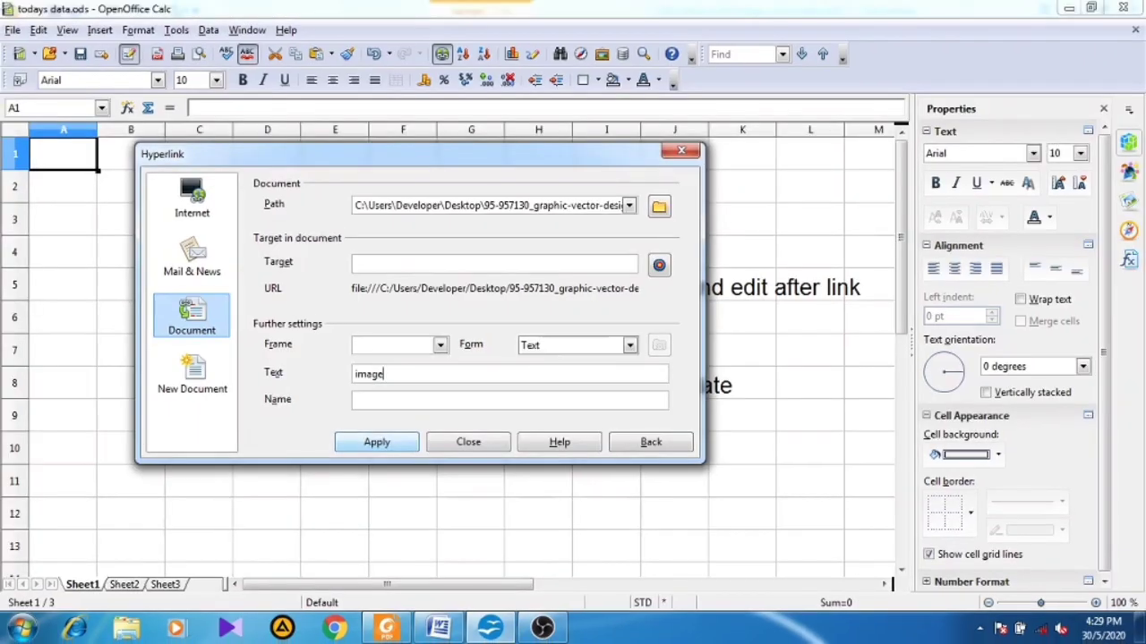
pyautogui.click(438, 522)
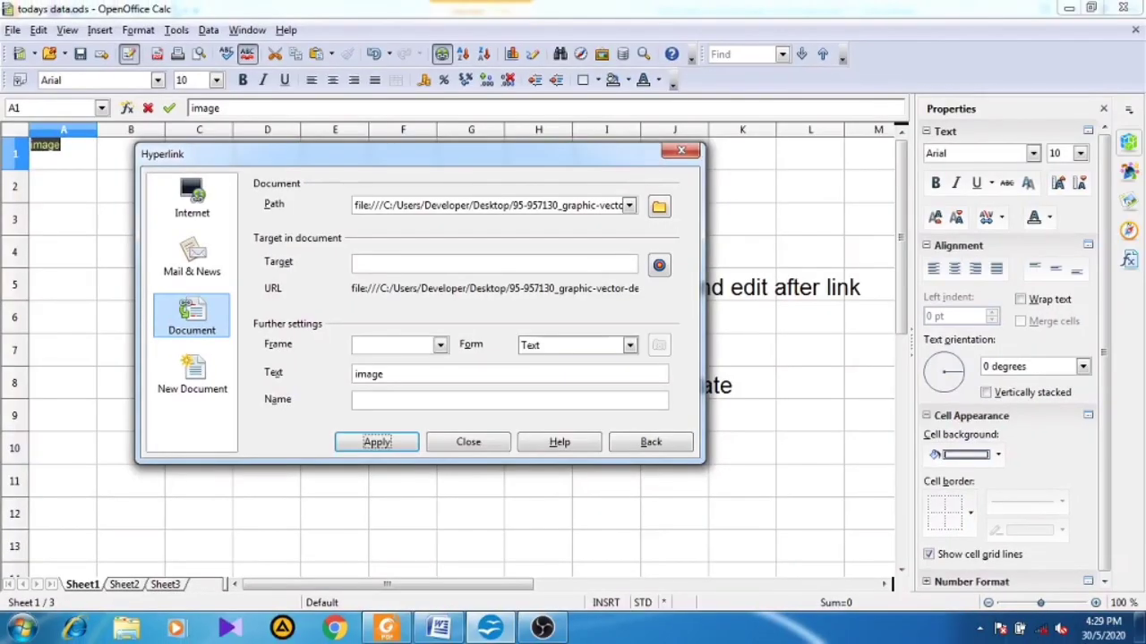
pyautogui.click(468, 443)
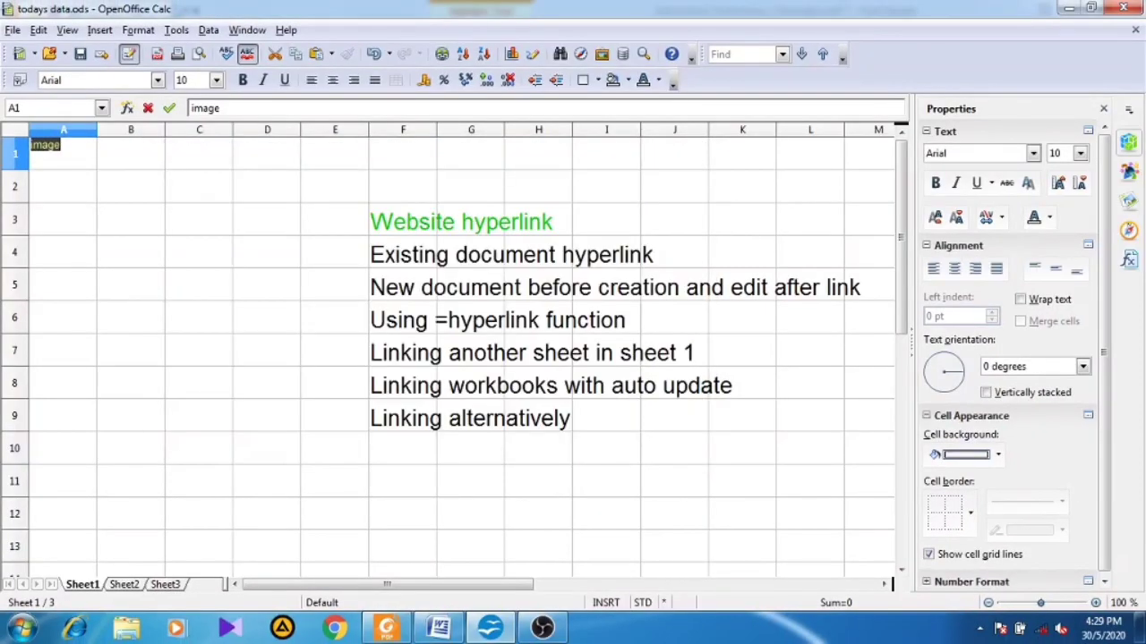
# Finish editing cell A1, follow its image hyperlink to view the linked picture, and close the picture viewer.
pyautogui.click(131, 186)
pyautogui.click(63, 186)
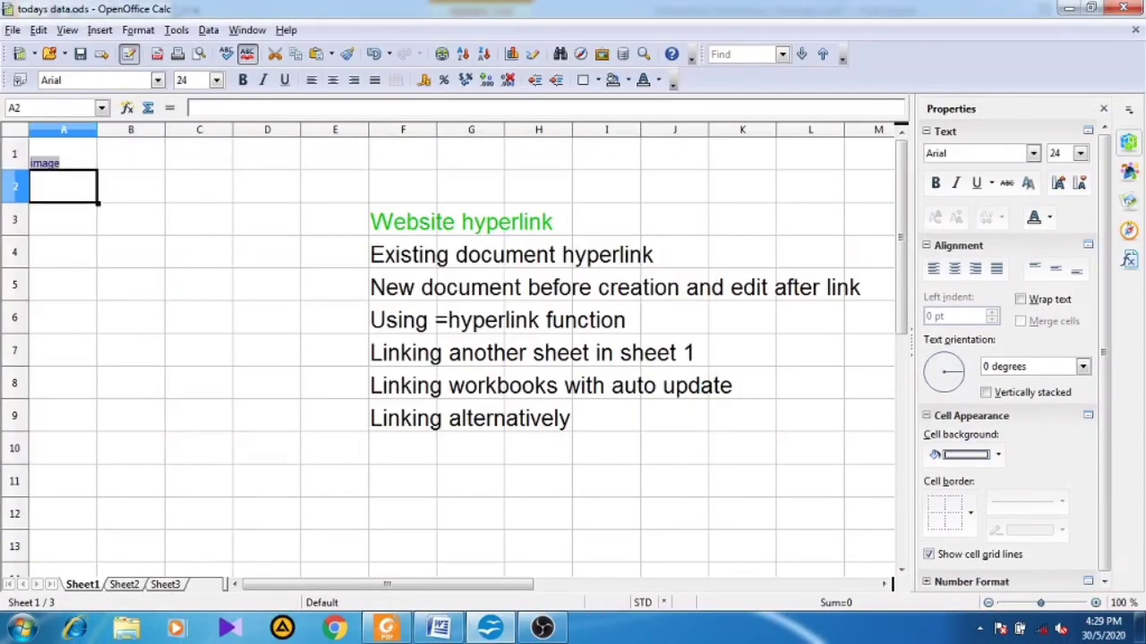
pyautogui.click(45, 164)
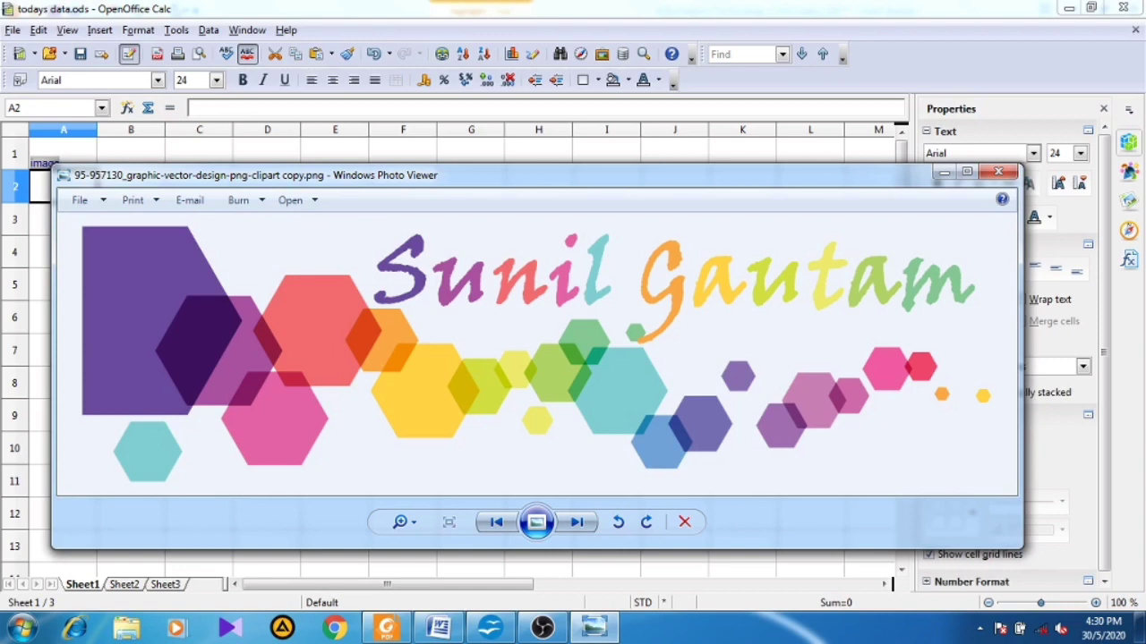
pyautogui.click(998, 171)
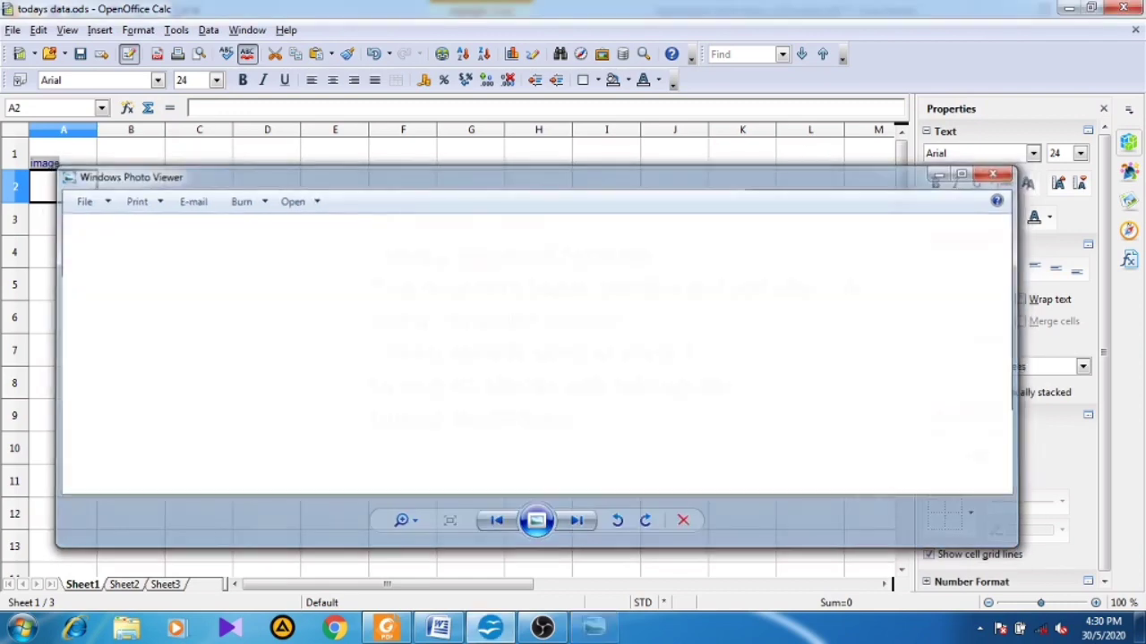
# Colour the Existing document hyperlink topic in cell F4 green to mark it as covered.
pyautogui.click(402, 253)
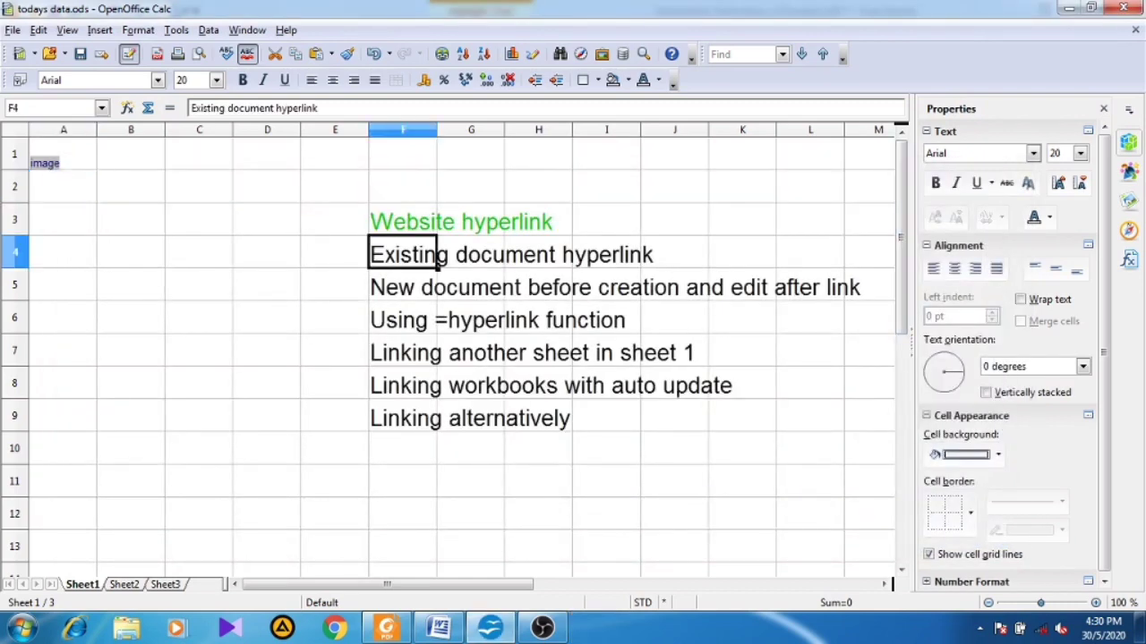
pyautogui.click(1049, 217)
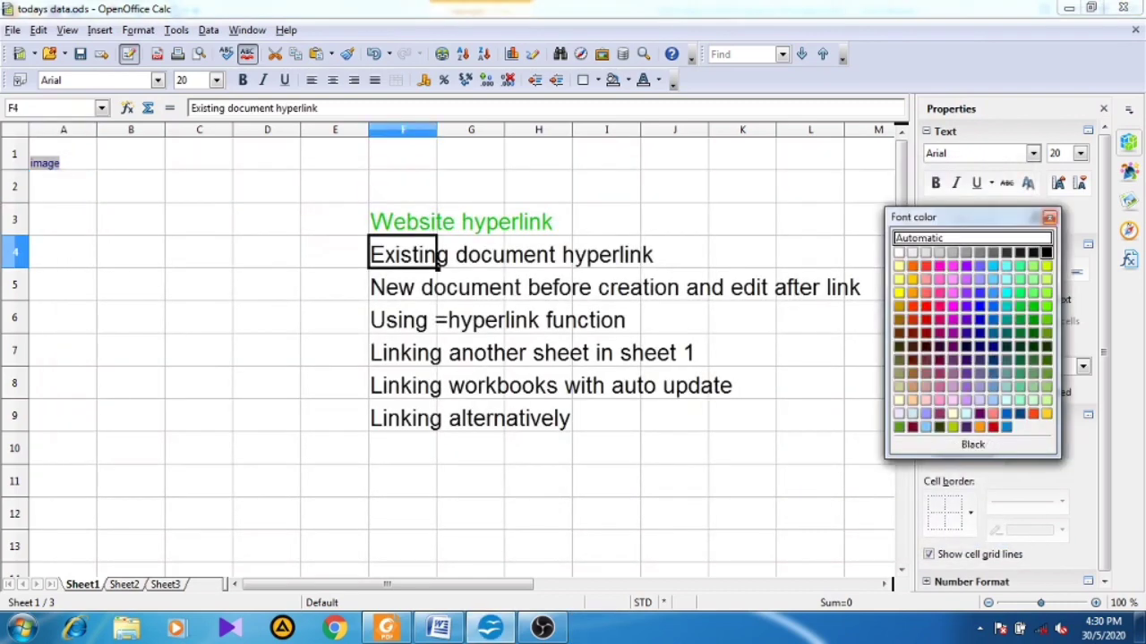
pyautogui.click(1046, 306)
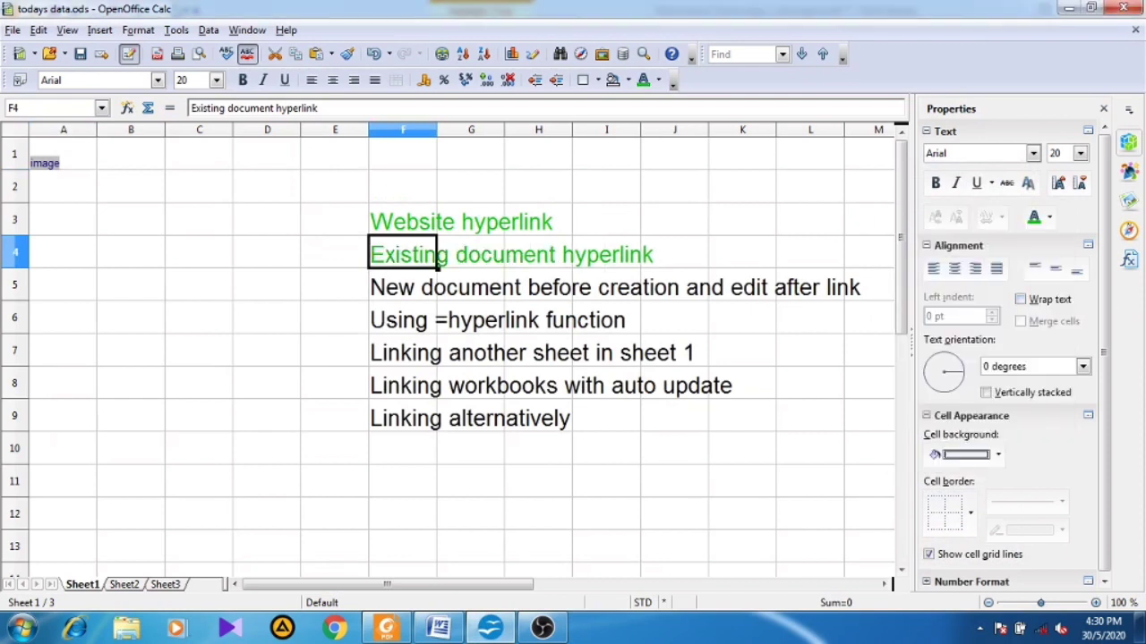
pyautogui.click(335, 285)
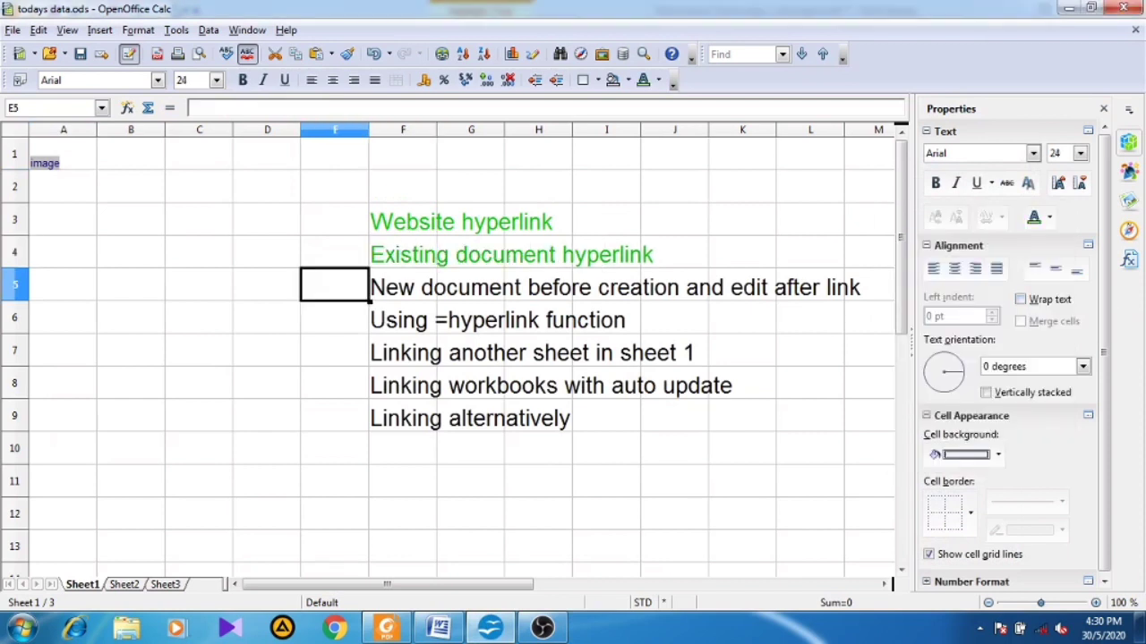
# Switch to the Punjabi PDF lesson and read the section on creating a hyperlink to a new document.
pyautogui.click(64, 220)
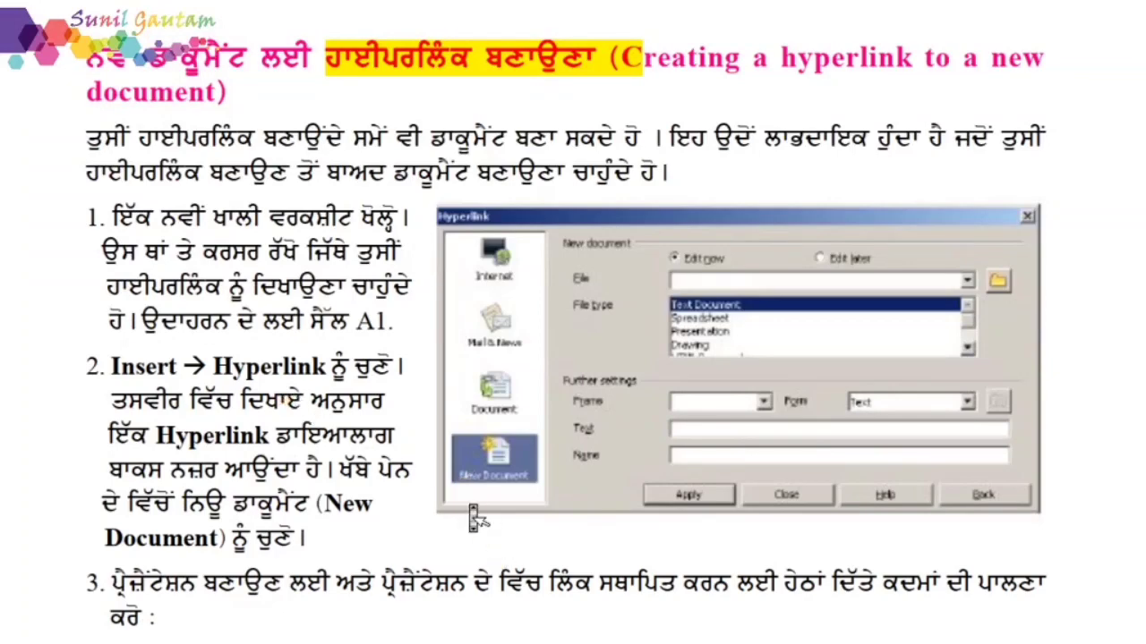
pyautogui.scroll(-5, 470, 510)
pyautogui.scroll(3, 477, 517)
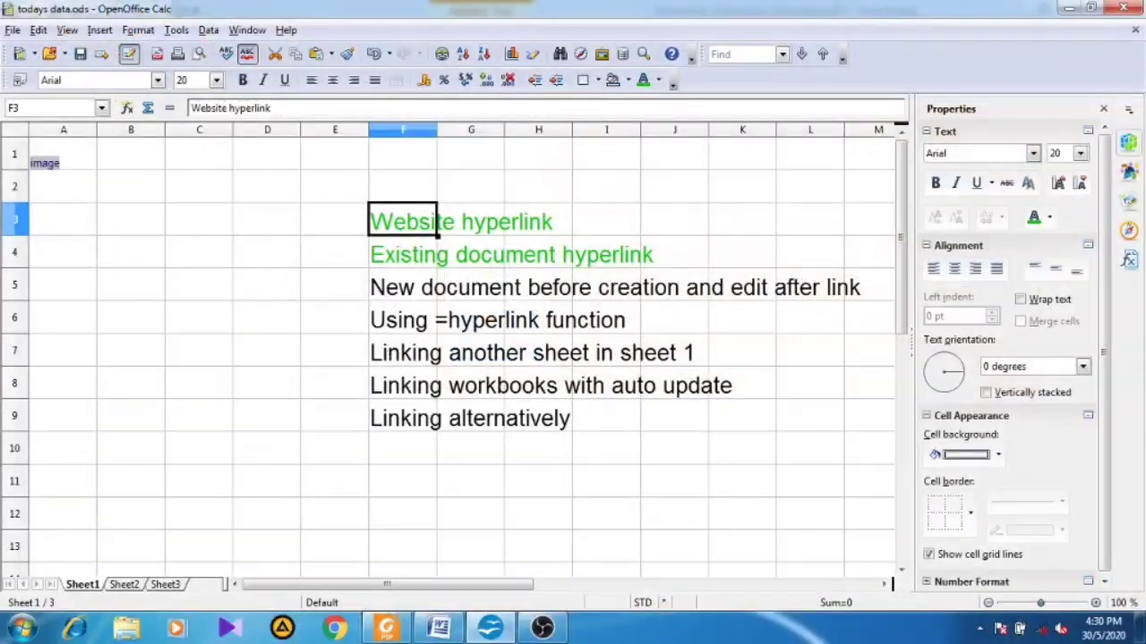
# Return to the spreadsheet, delete the image hyperlink from cell A1 with the preselected content types, and reselect the cell.
pyautogui.click(197, 187)
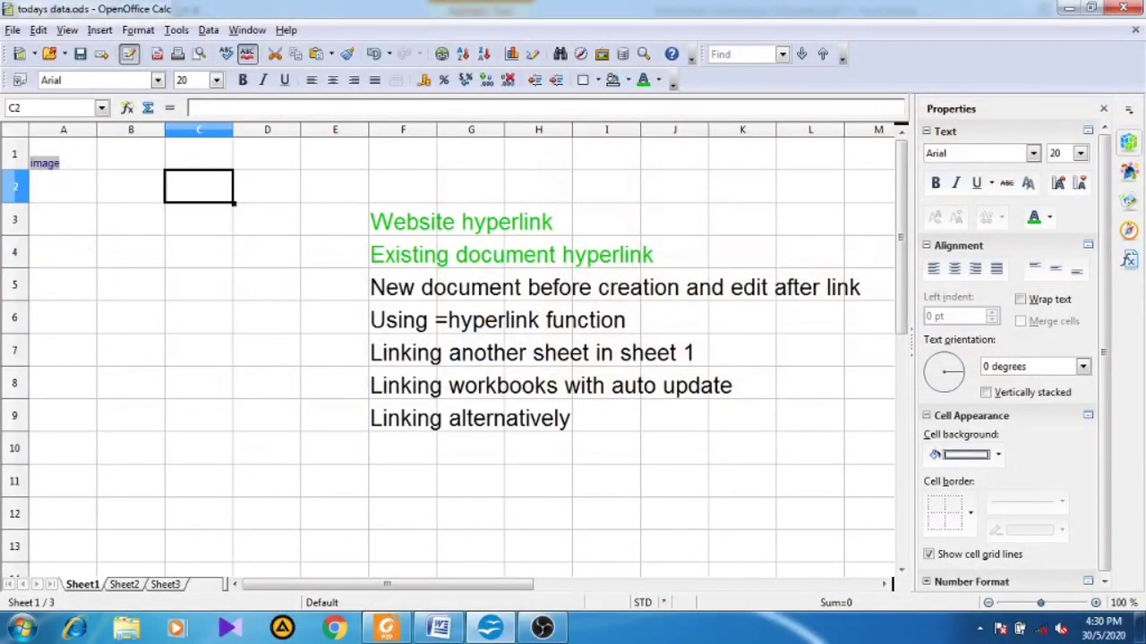
pyautogui.click(131, 153)
pyautogui.click(63, 154)
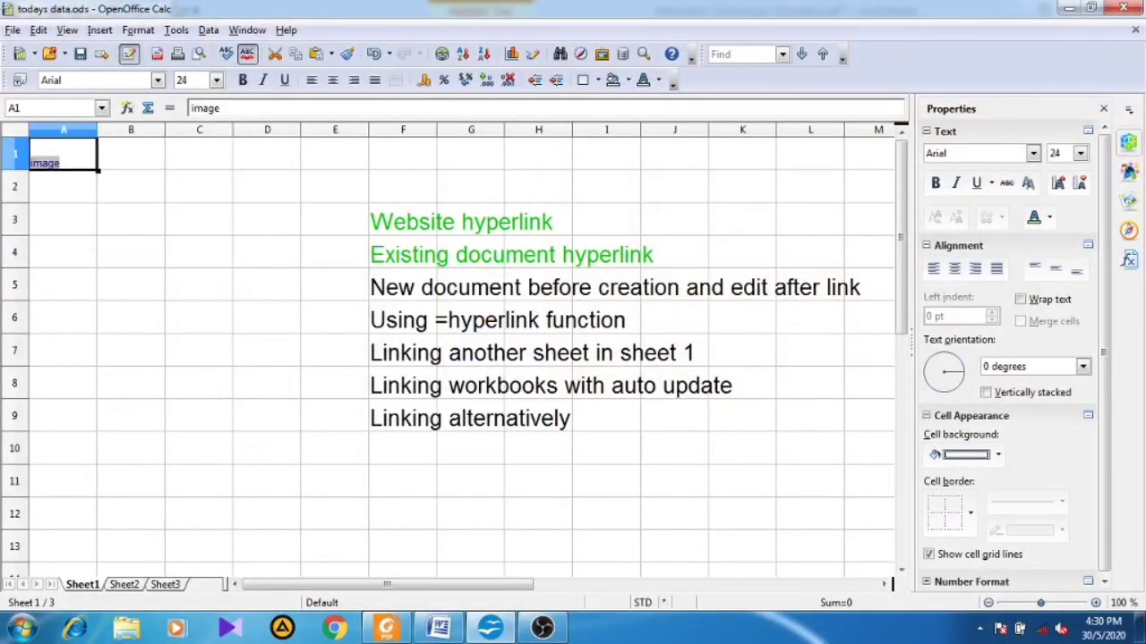
pyautogui.press('Delete')
pyautogui.press('Return')
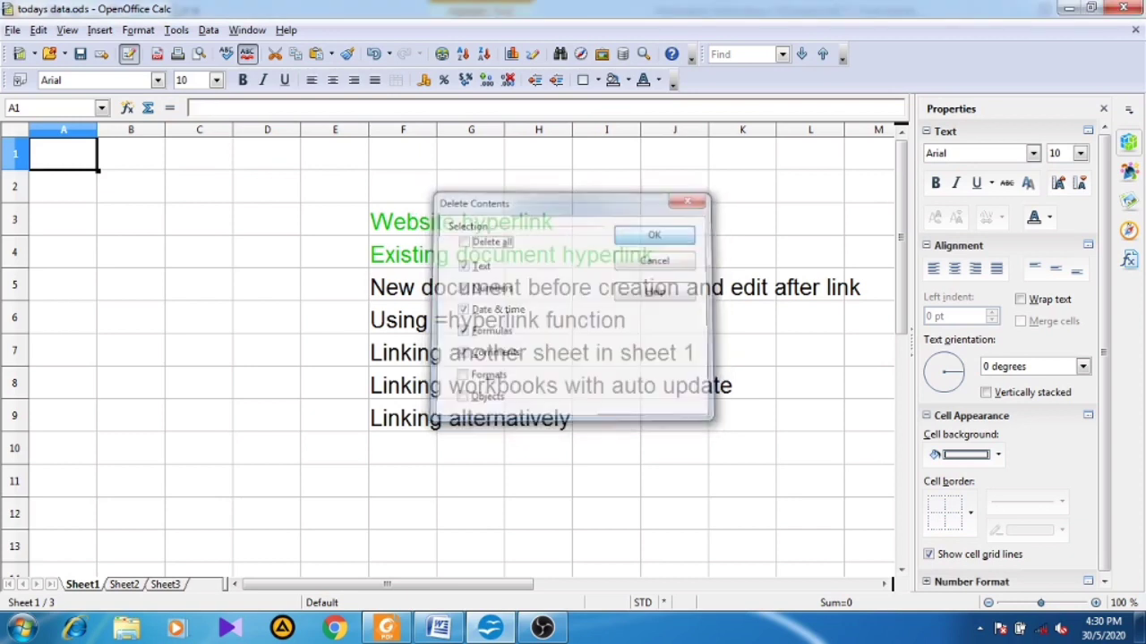
pyautogui.click(131, 219)
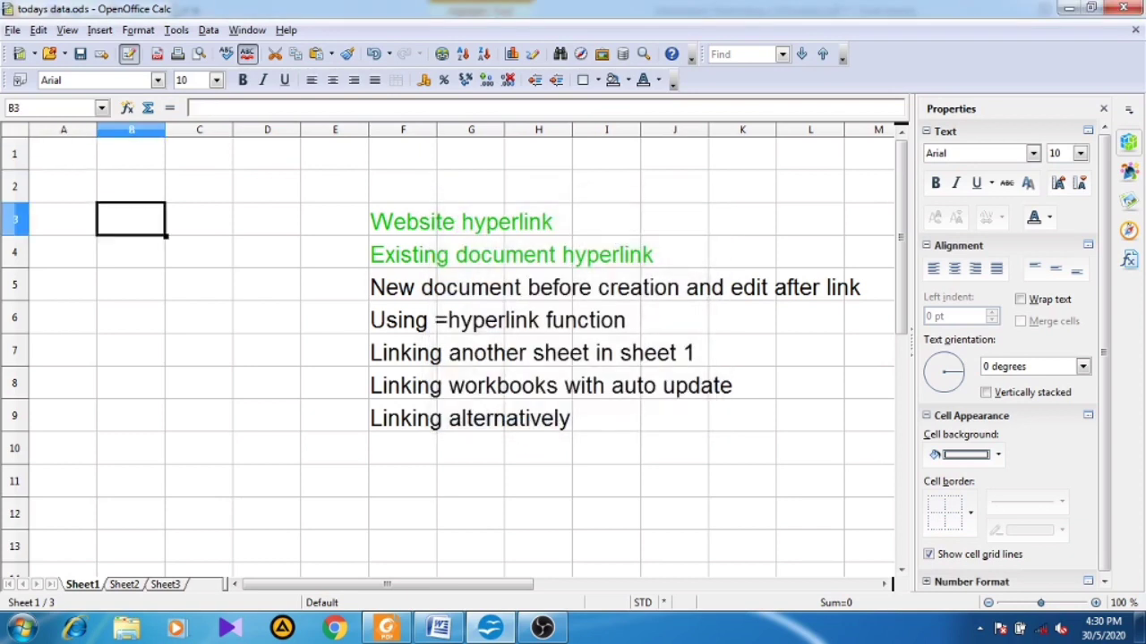
pyautogui.click(63, 154)
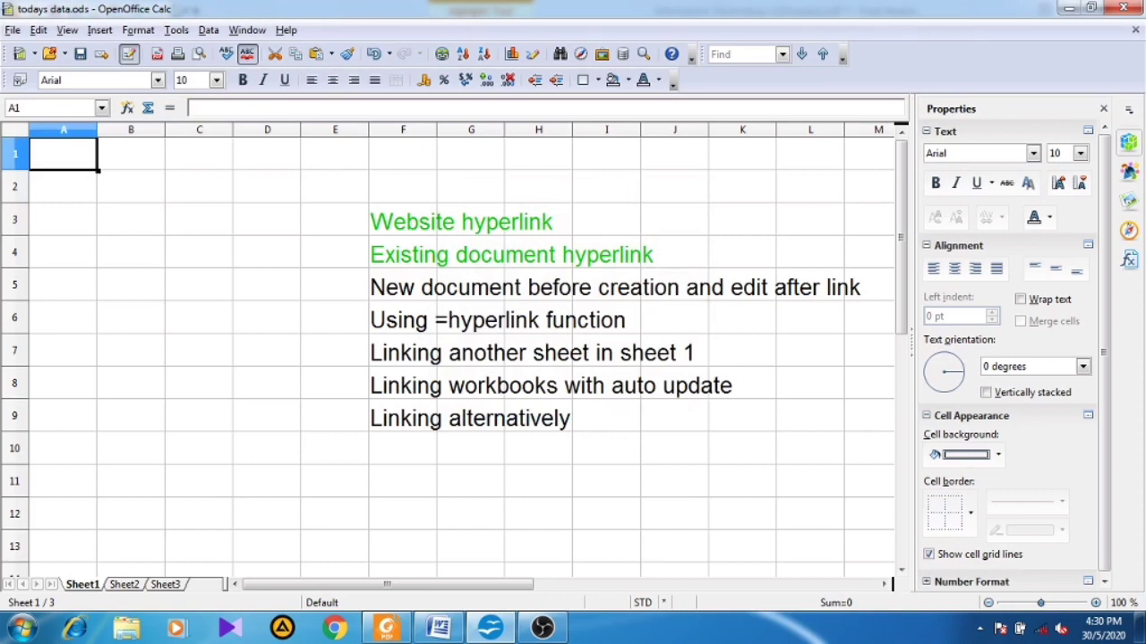
# Start a new-document hyperlink in cell A1 for a presentation file named test123, with the Edit later option.
pyautogui.hotkey('alt', 'i')
pyautogui.press('Down')
pyautogui.press('Down')
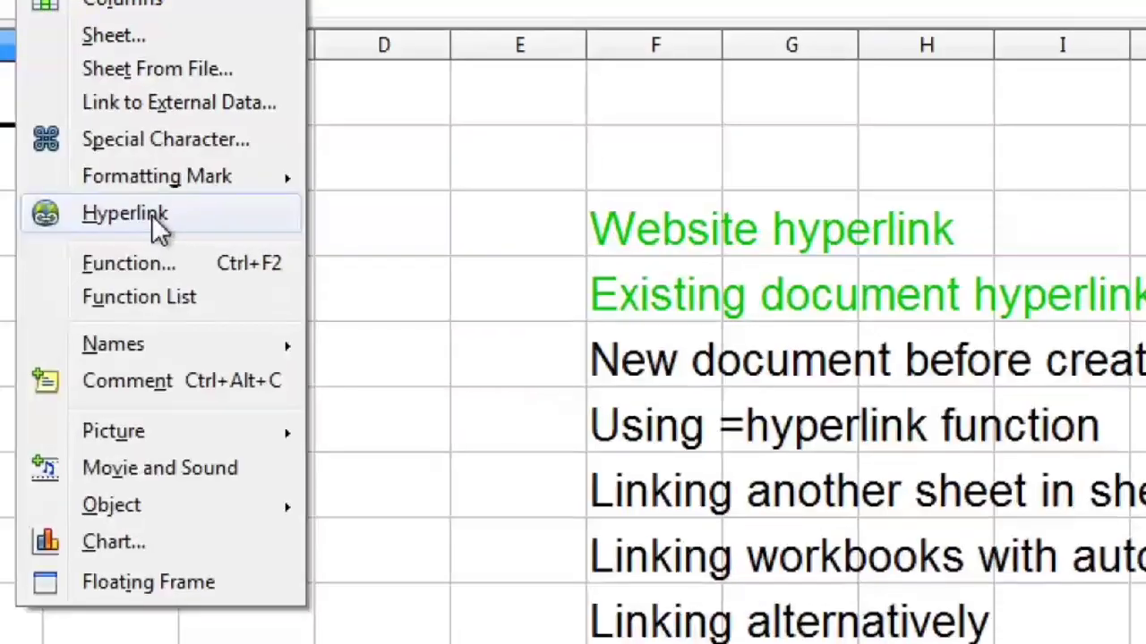
pyautogui.click(152, 215)
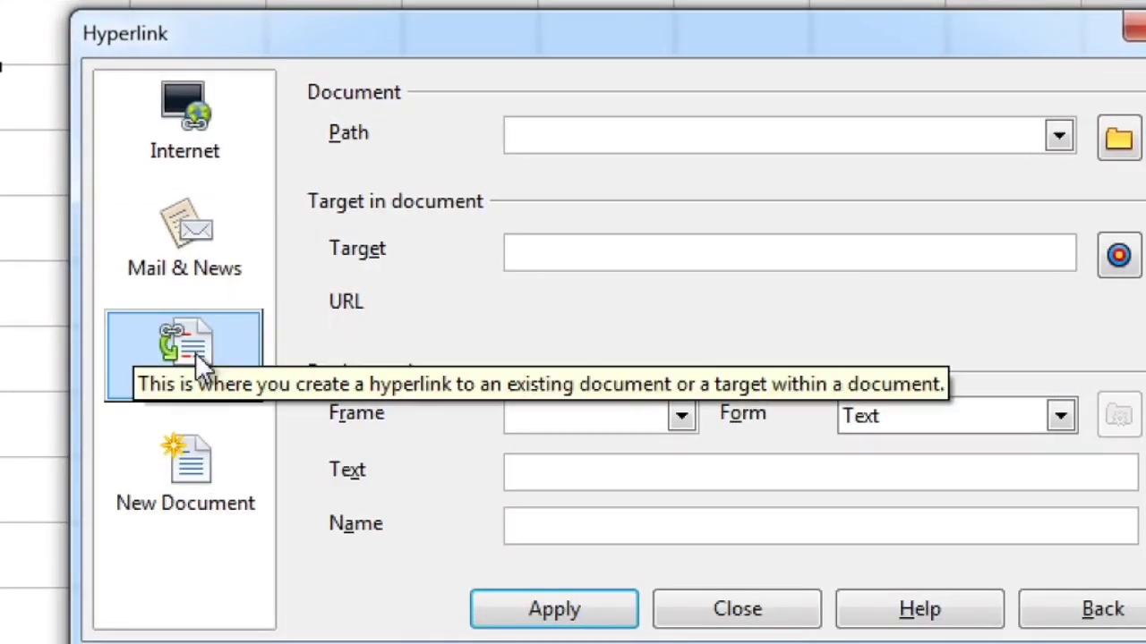
pyautogui.click(199, 484)
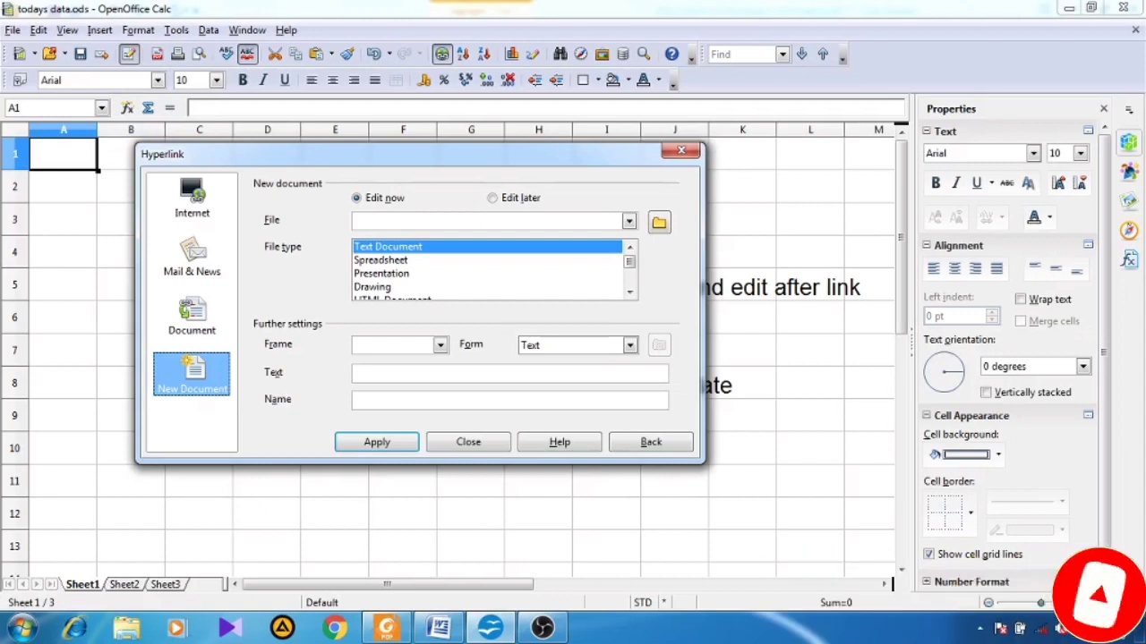
pyautogui.click(382, 274)
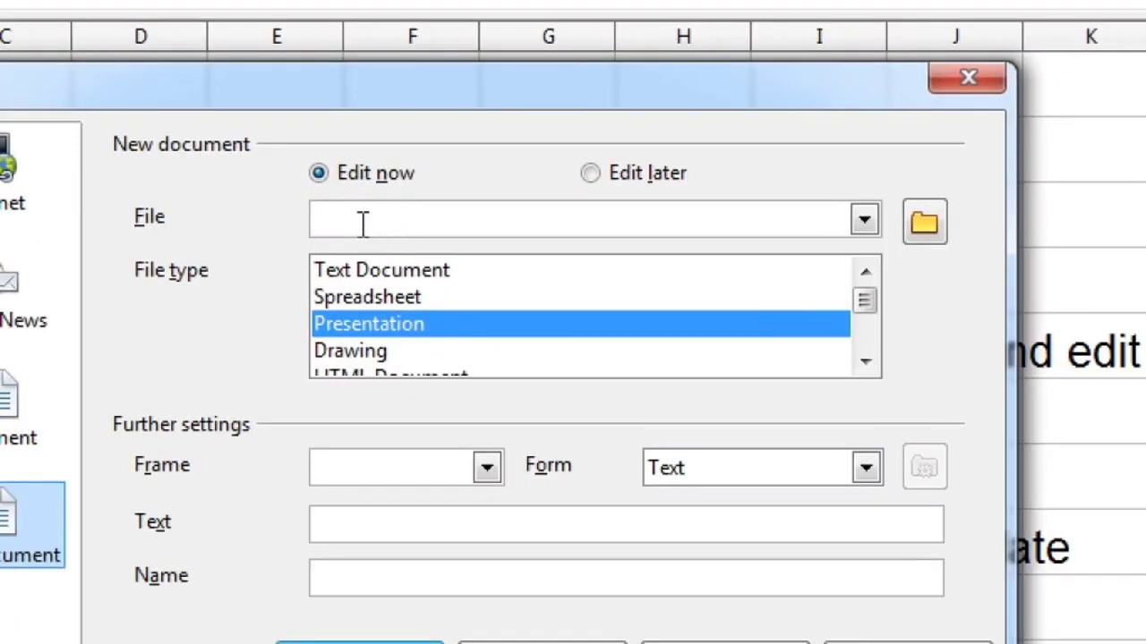
pyautogui.write('test123')
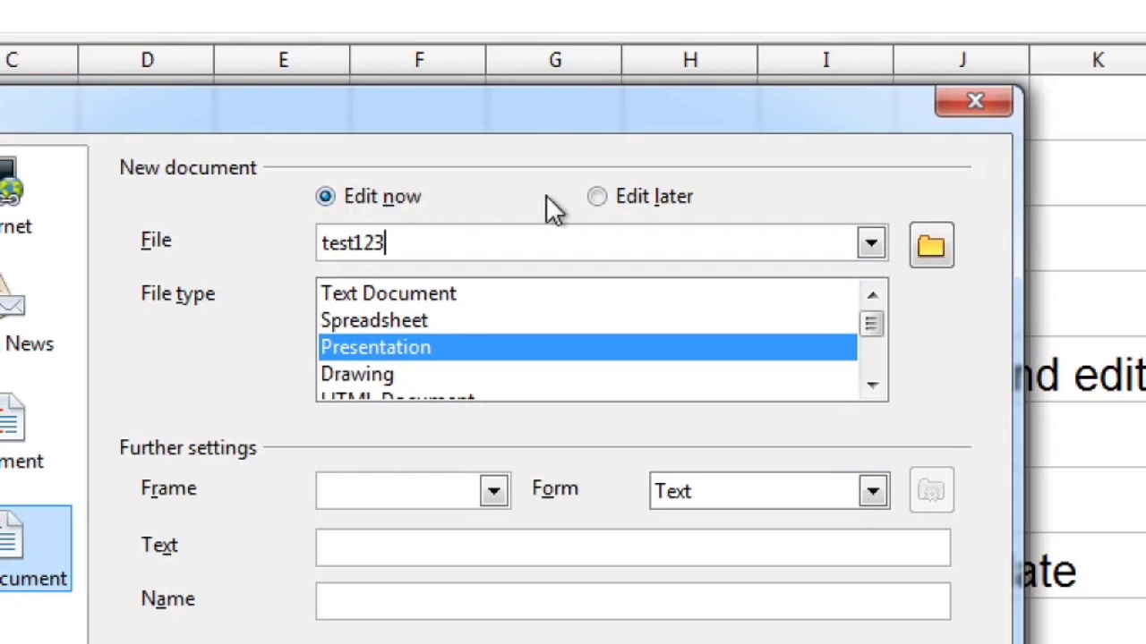
pyautogui.click(631, 202)
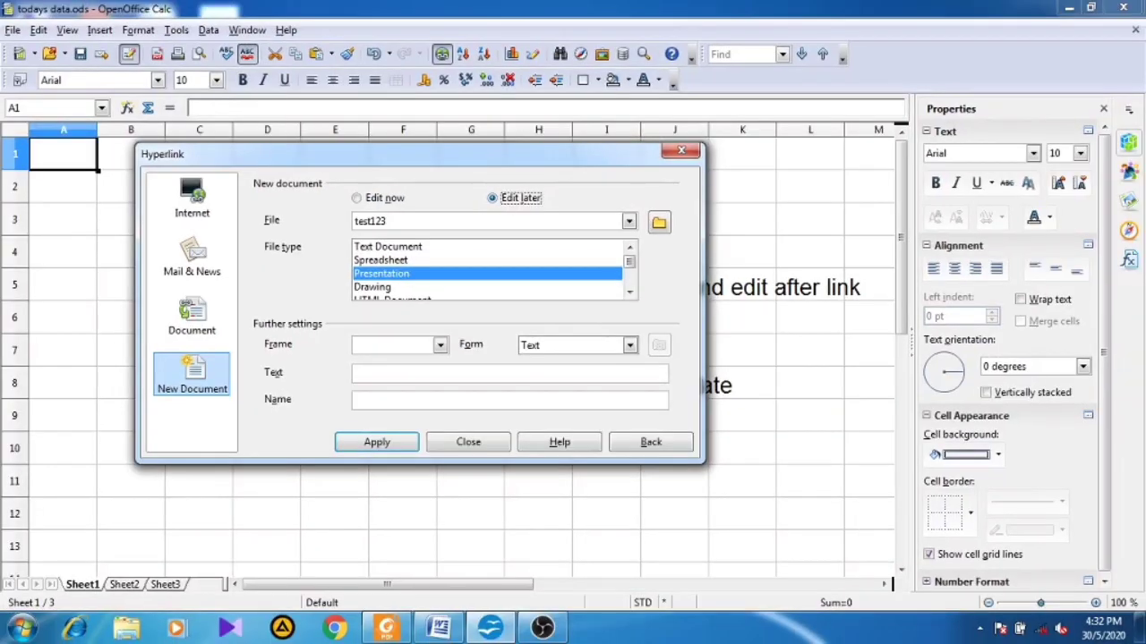
# Give the new-document link the display text "practical 3", apply it, close the Hyperlink dialog and leave cell A1.
pyautogui.click(509, 374)
pyautogui.write('practical 3')
pyautogui.click(377, 442)
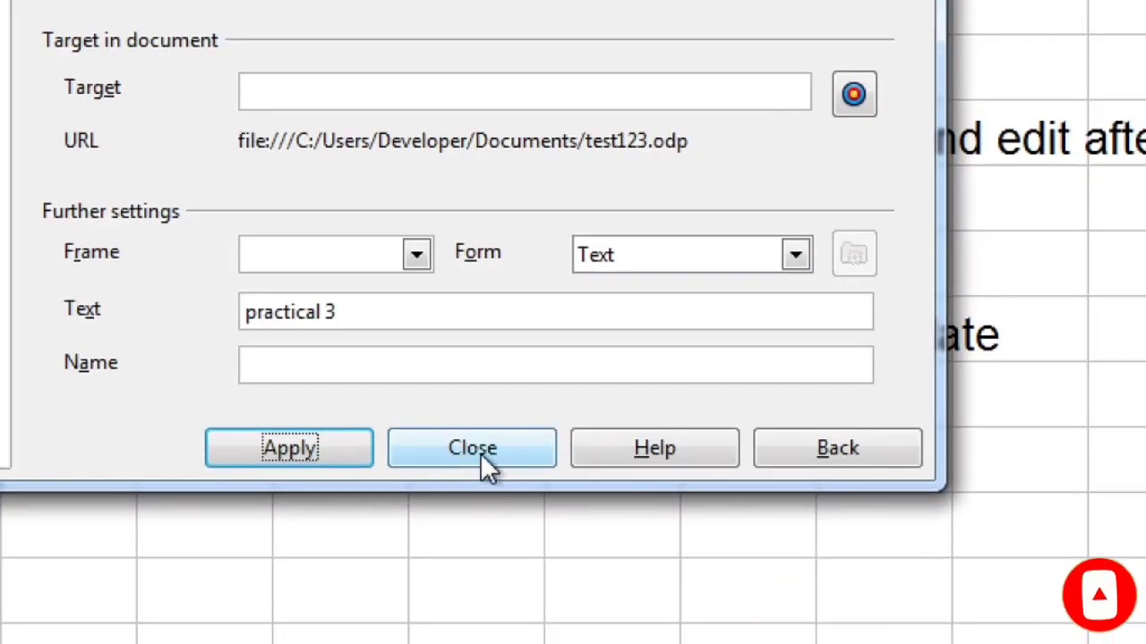
pyautogui.click(480, 455)
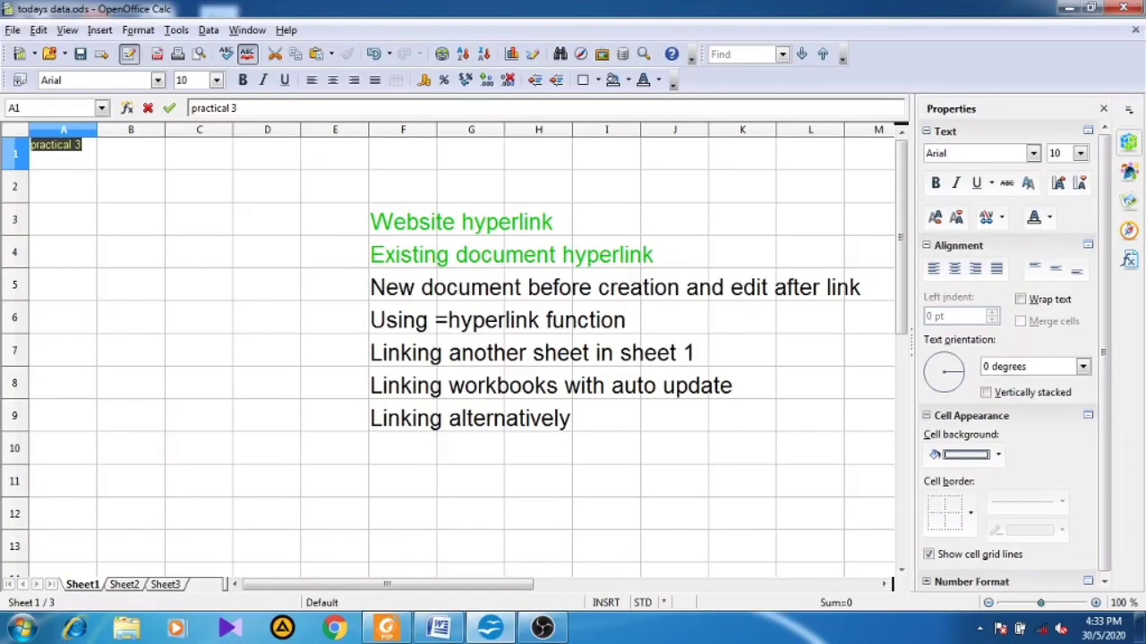
pyautogui.click(63, 219)
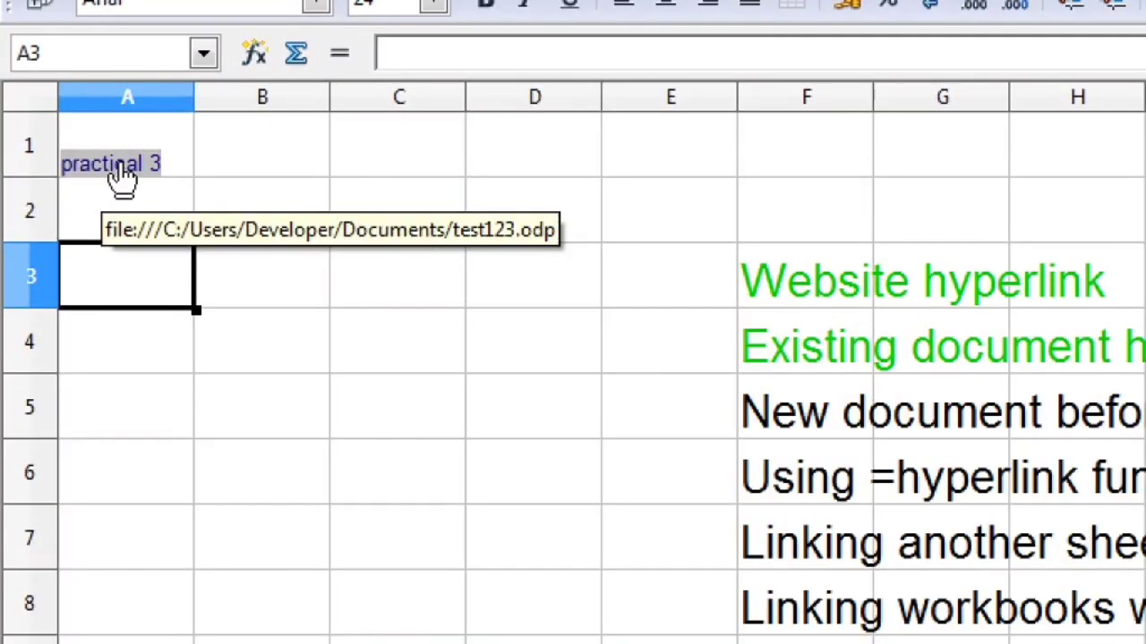
# Follow the practical 3 hyperlink to the linked presentation, enter the slide title "Alksdfjklds;a" and save the file.
pyautogui.click(122, 177)
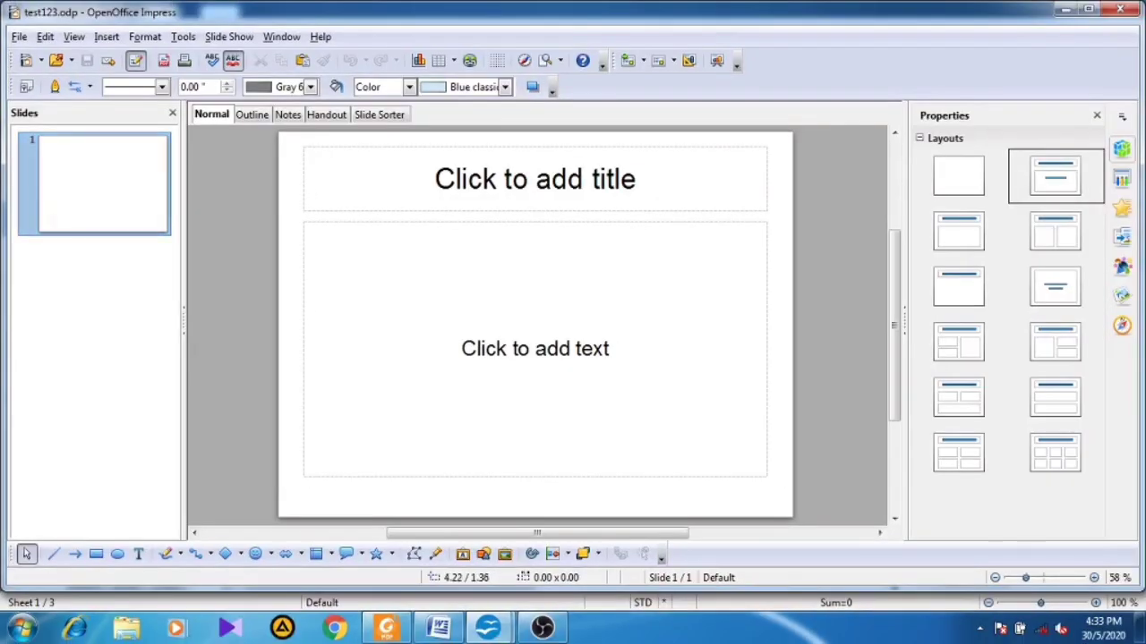
pyautogui.click(475, 195)
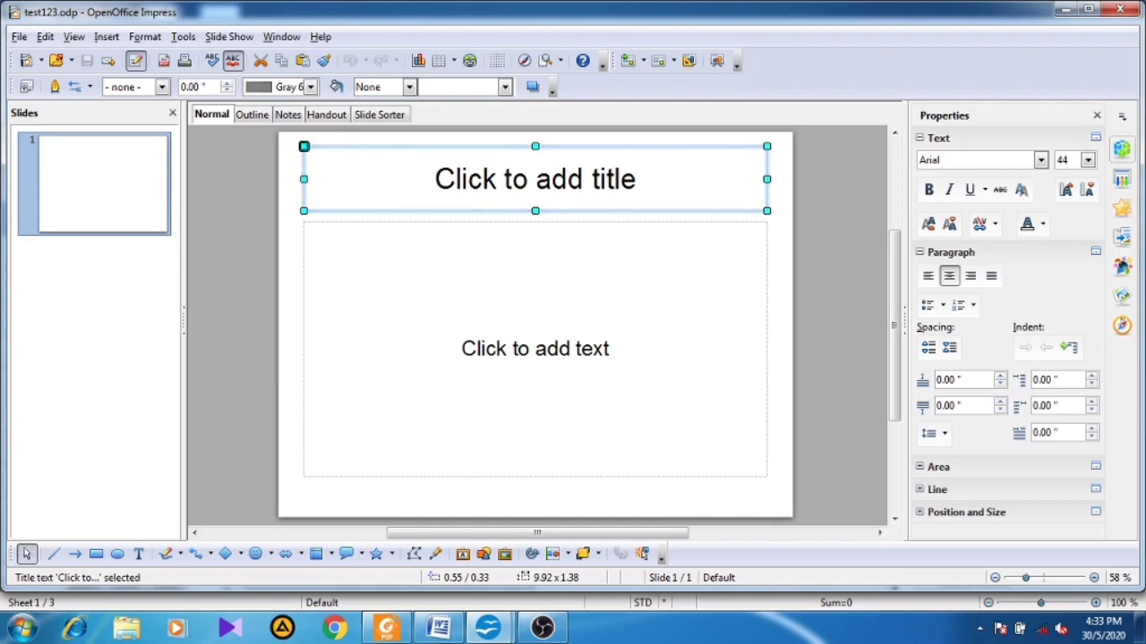
pyautogui.click(534, 179)
pyautogui.write('alksdfjklds;a')
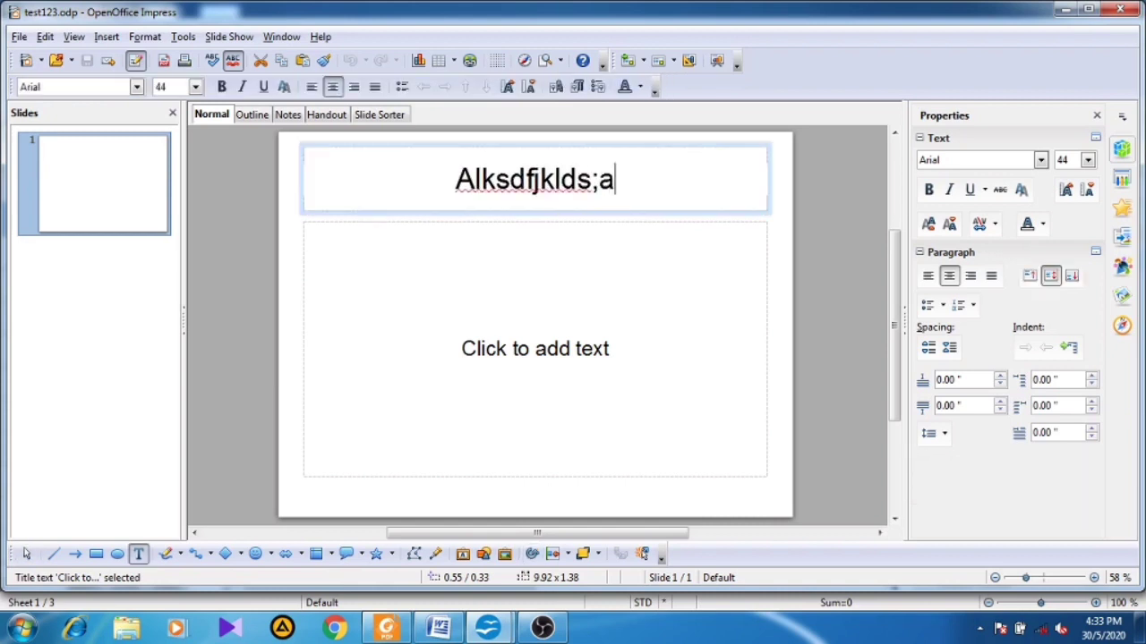
pyautogui.click(87, 60)
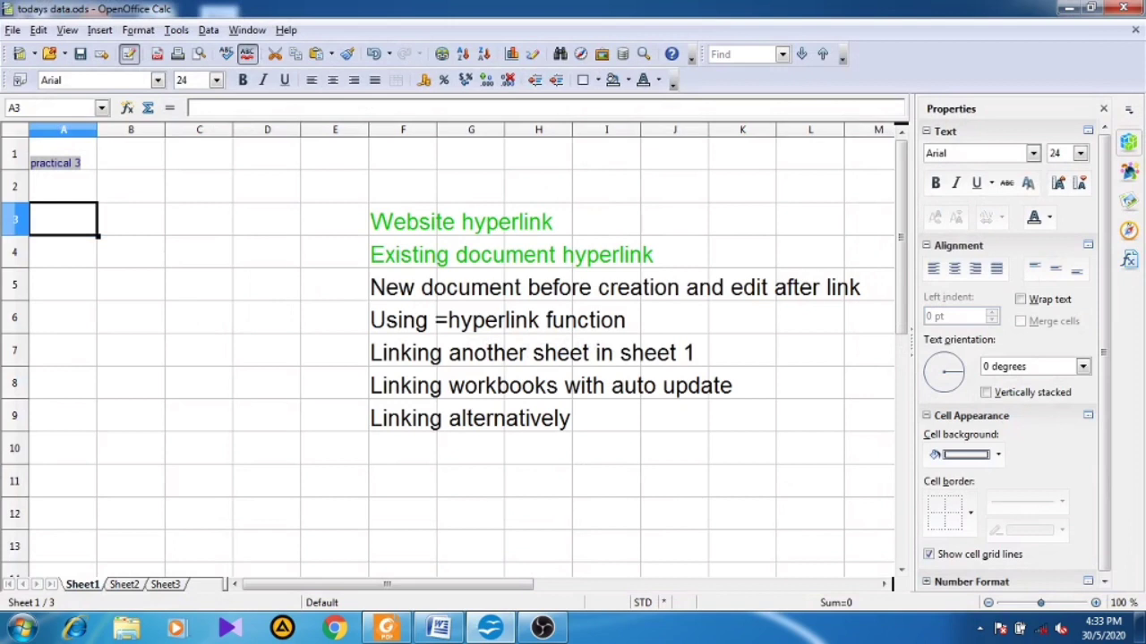
# Reopen the presentation through the practical 3 hyperlink, check the slide title by selecting its text, and close the presentation.
pyautogui.click(131, 252)
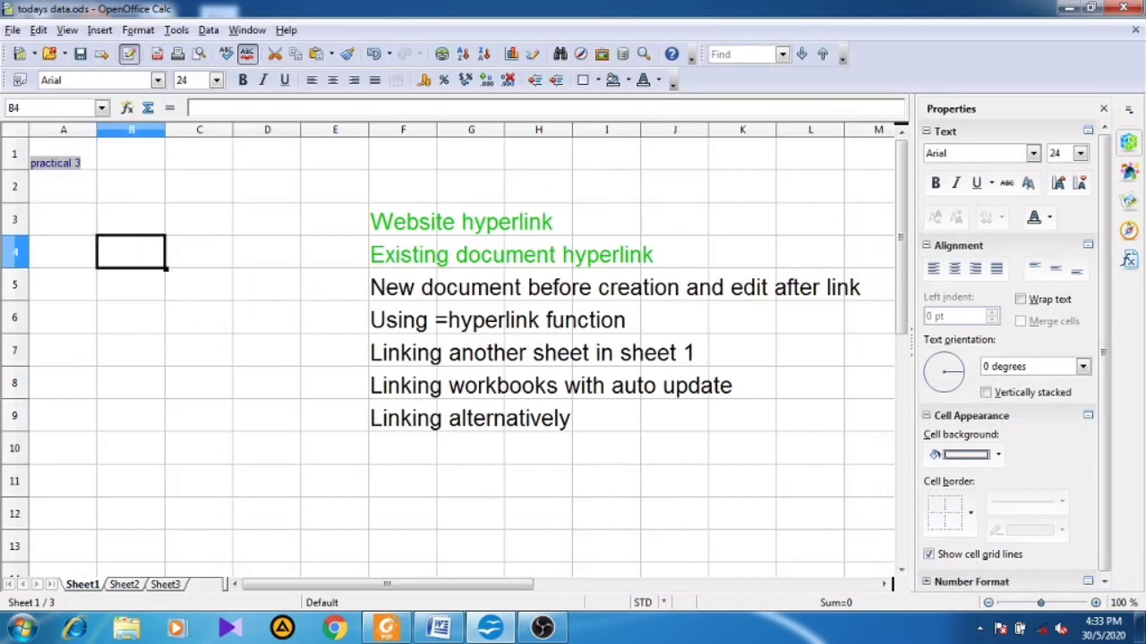
pyautogui.click(63, 252)
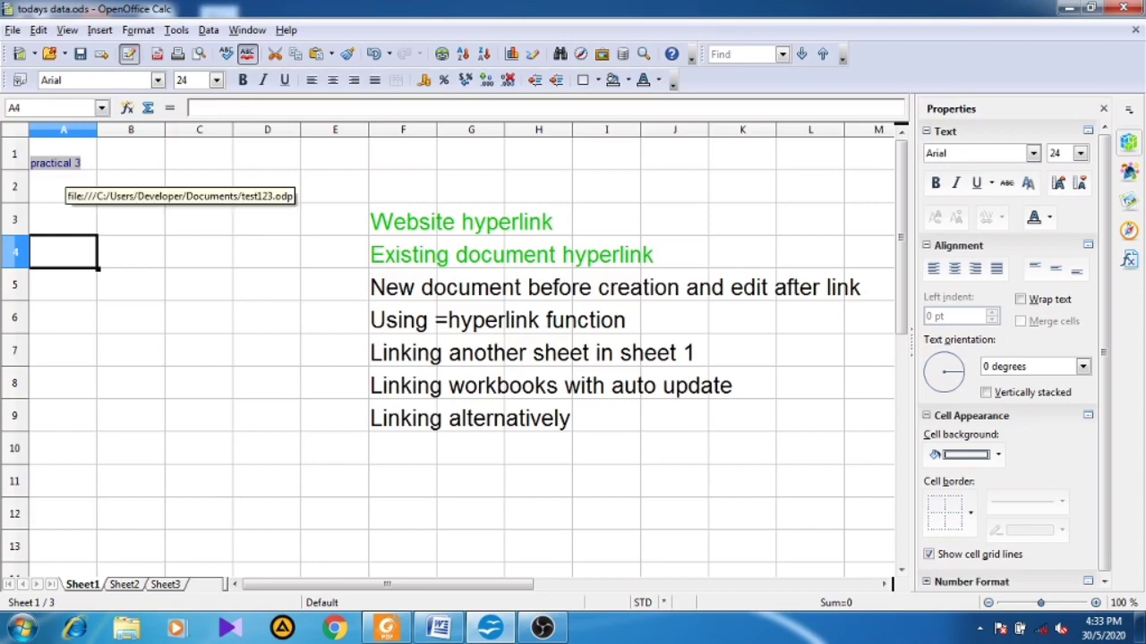
pyautogui.click(63, 163)
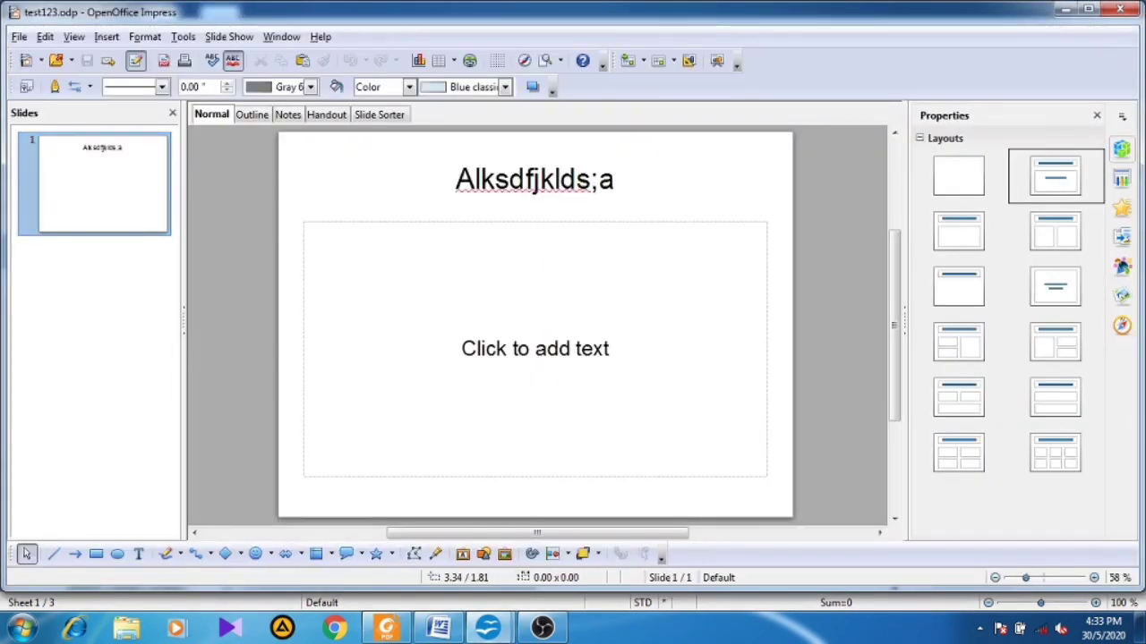
pyautogui.click(578, 190)
pyautogui.moveTo(618, 182); pyautogui.dragTo(455, 181)
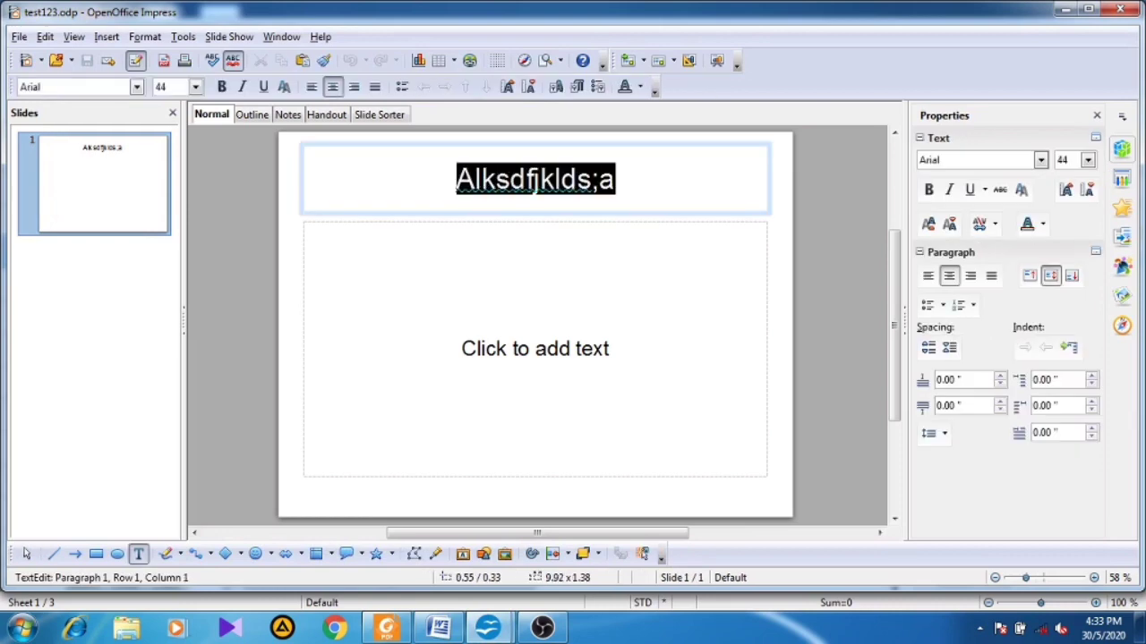
pyautogui.click(1119, 9)
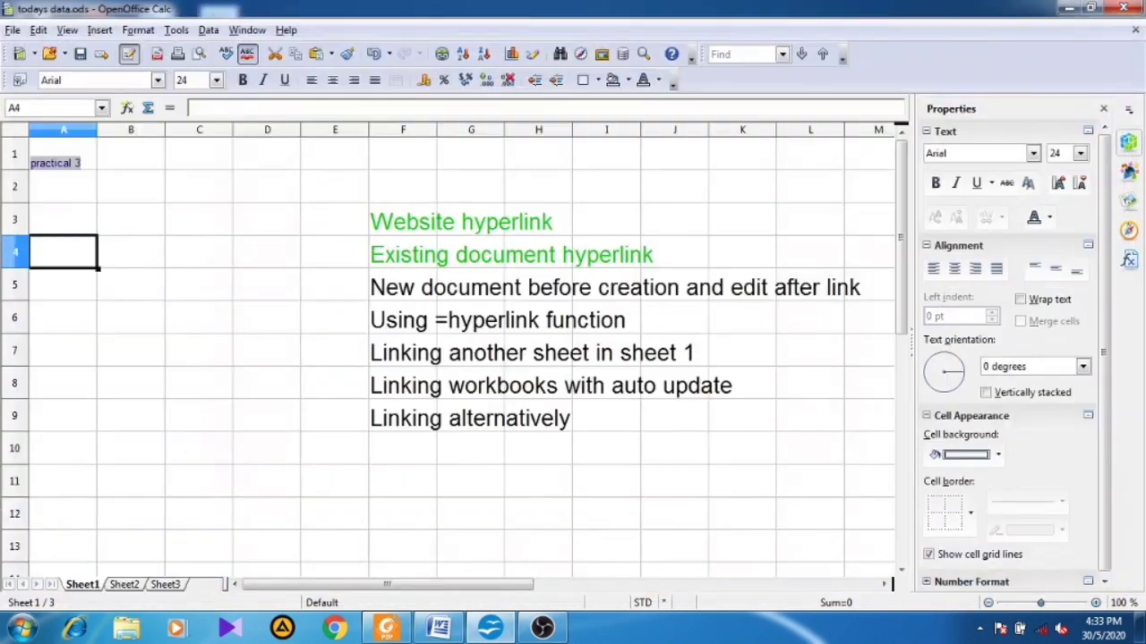
# Colour the new document topic in cell F5 green to mark it as covered.
pyautogui.click(403, 286)
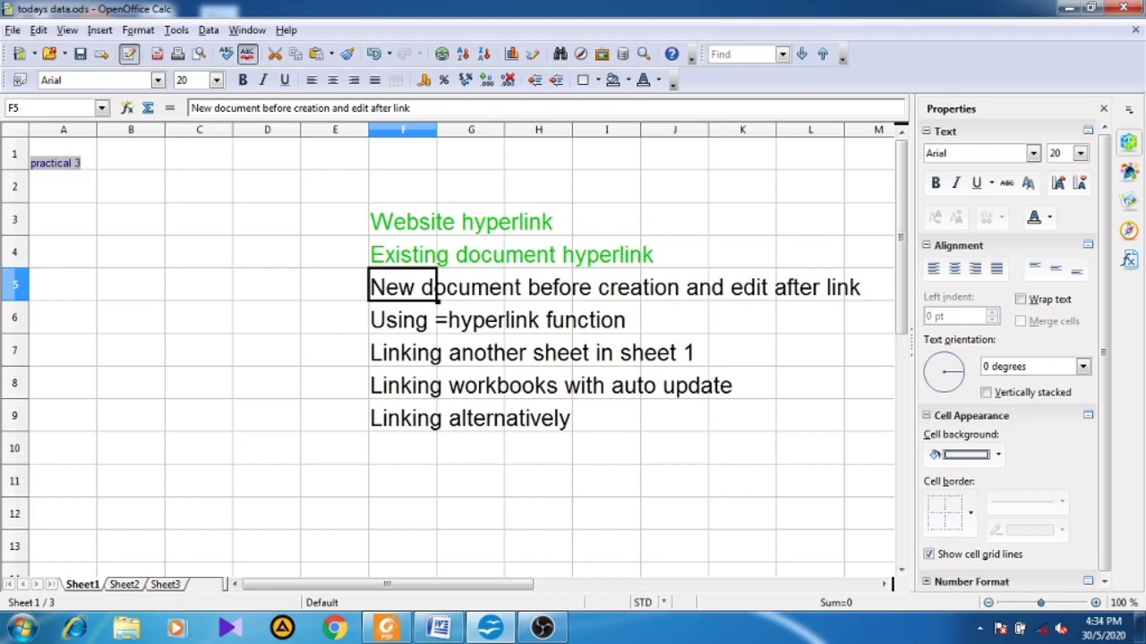
pyautogui.click(1049, 217)
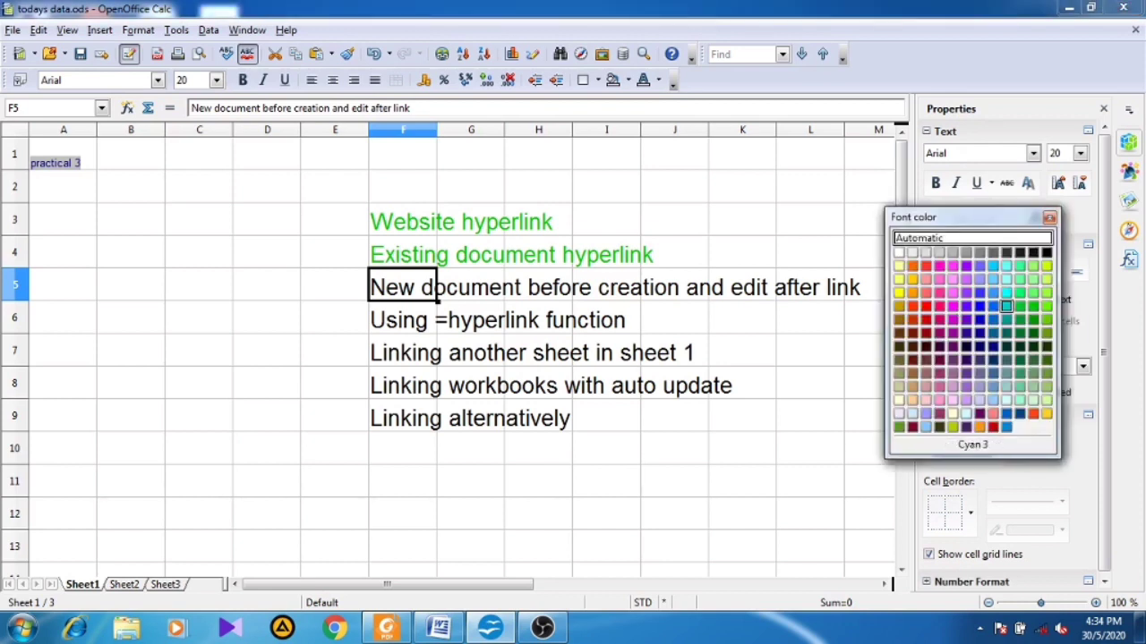
pyautogui.click(1006, 320)
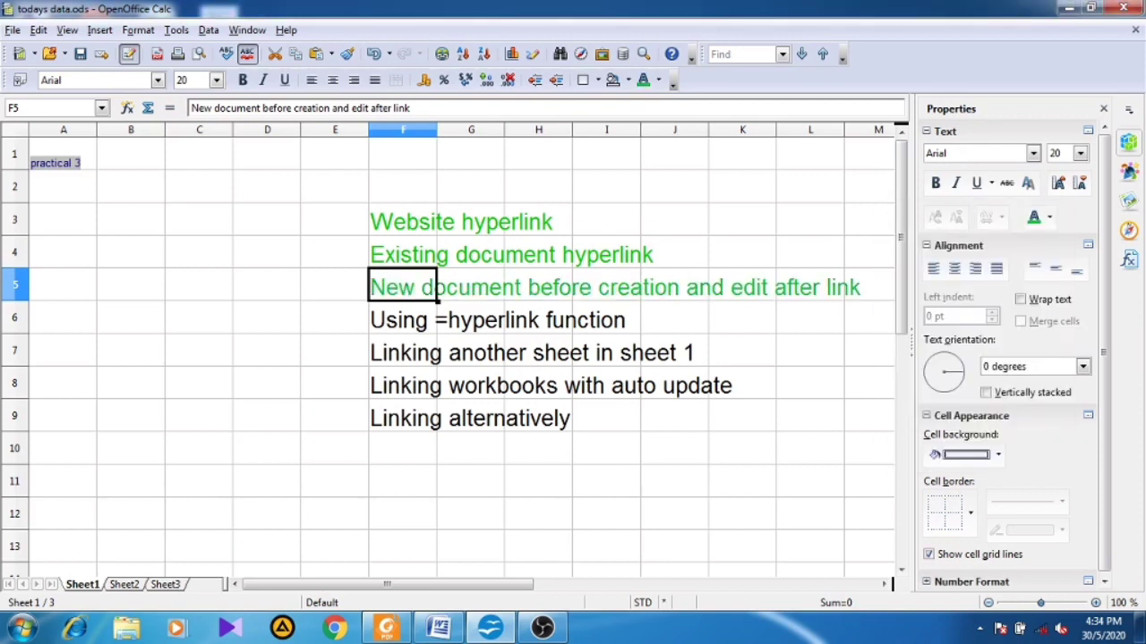
pyautogui.click(335, 284)
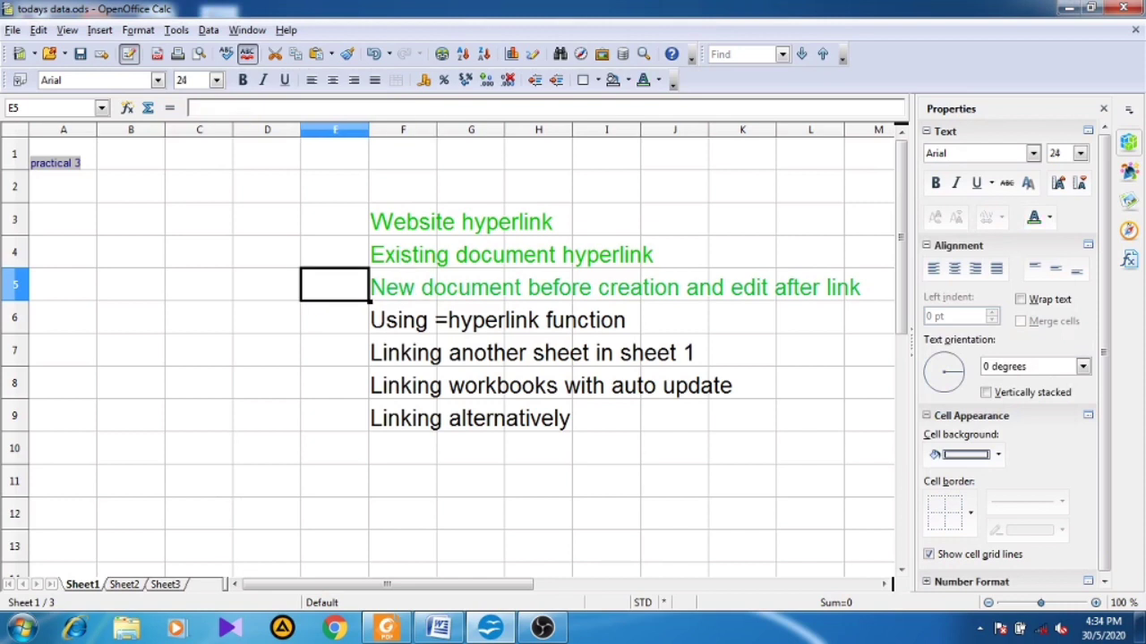
# Delete the practical 3 hyperlink from cell A1 with the preselected content types.
pyautogui.click(403, 319)
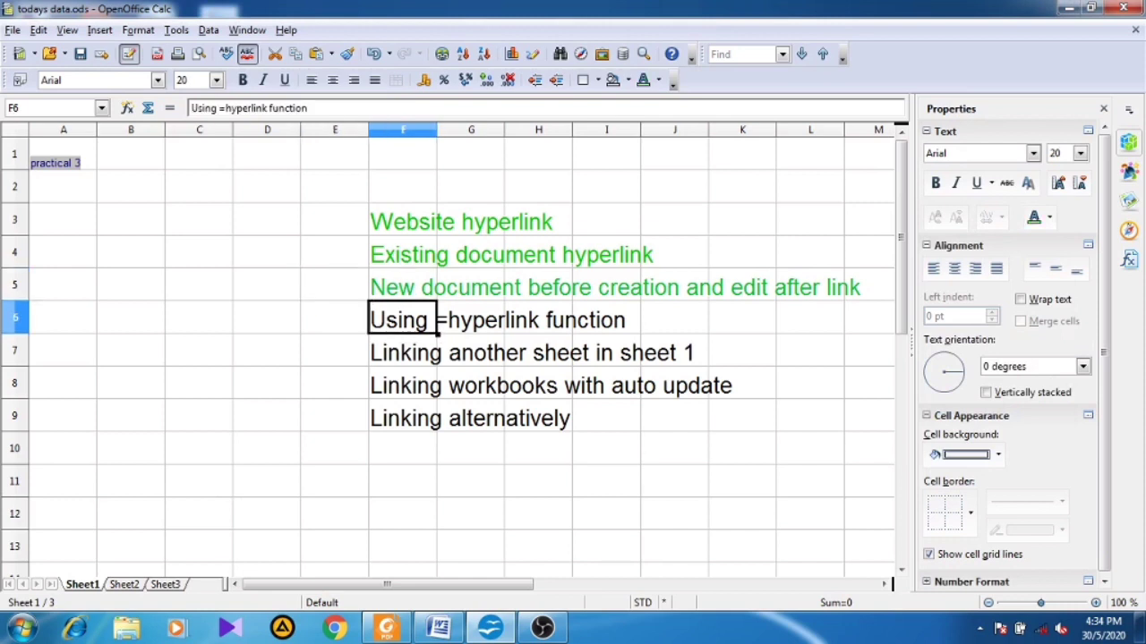
pyautogui.click(131, 186)
pyautogui.click(63, 187)
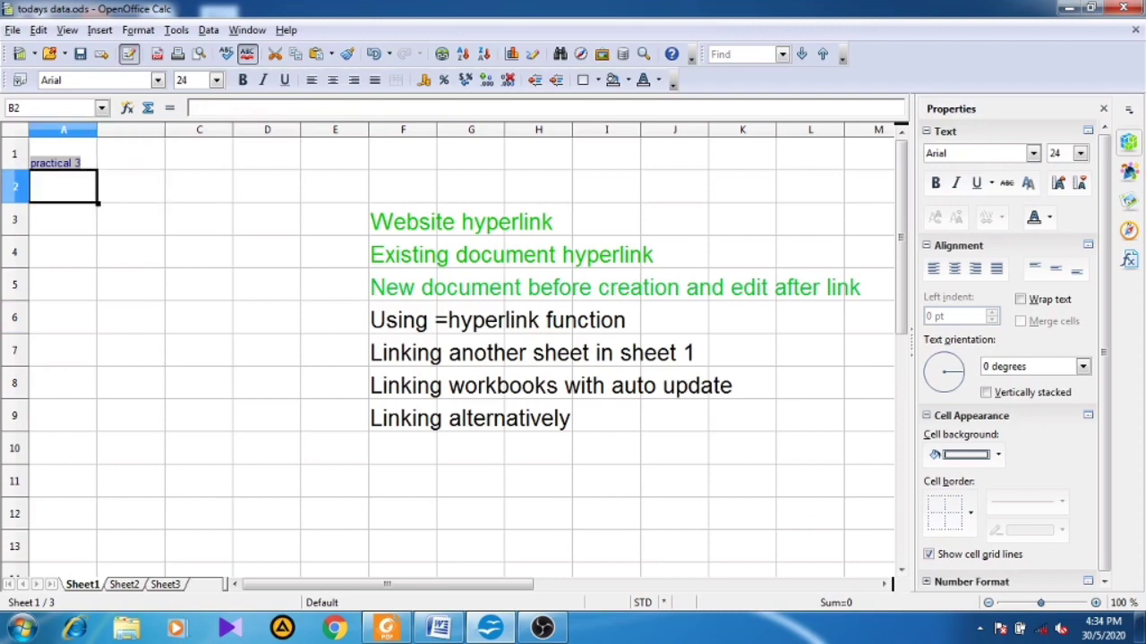
pyautogui.click(63, 152)
pyautogui.press('Delete')
pyautogui.press('Return')
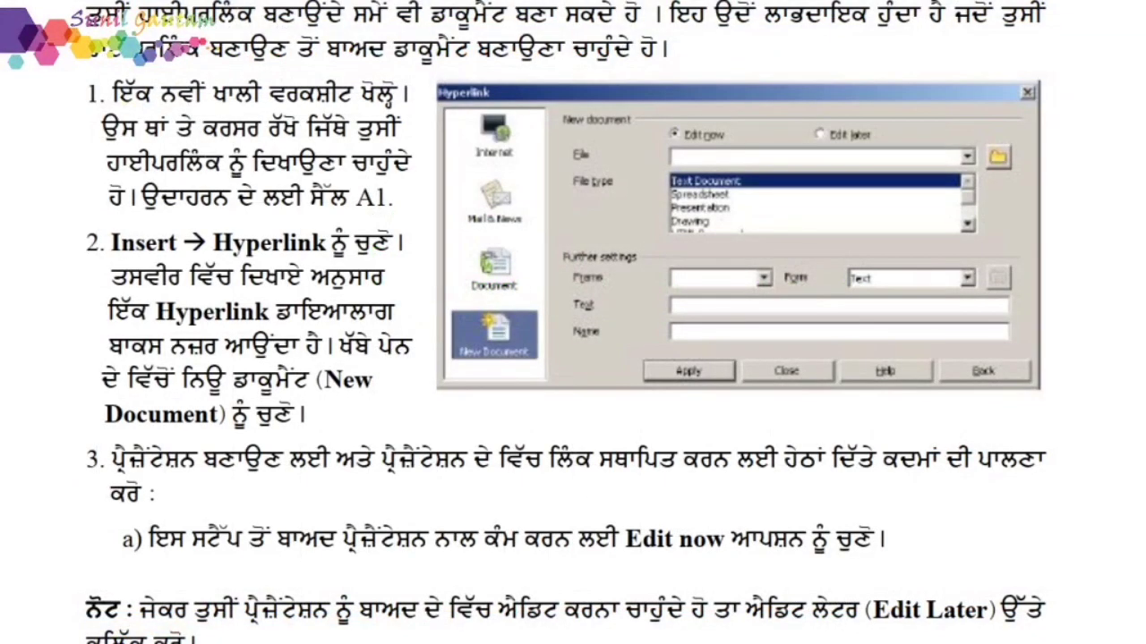
# Read through the new document steps in the Punjabi PDF lesson and highlight steps 1 and 2 of editing documents after linking.
pyautogui.scroll(-5, 289, 361)
pyautogui.scroll(-1, 295, 360)
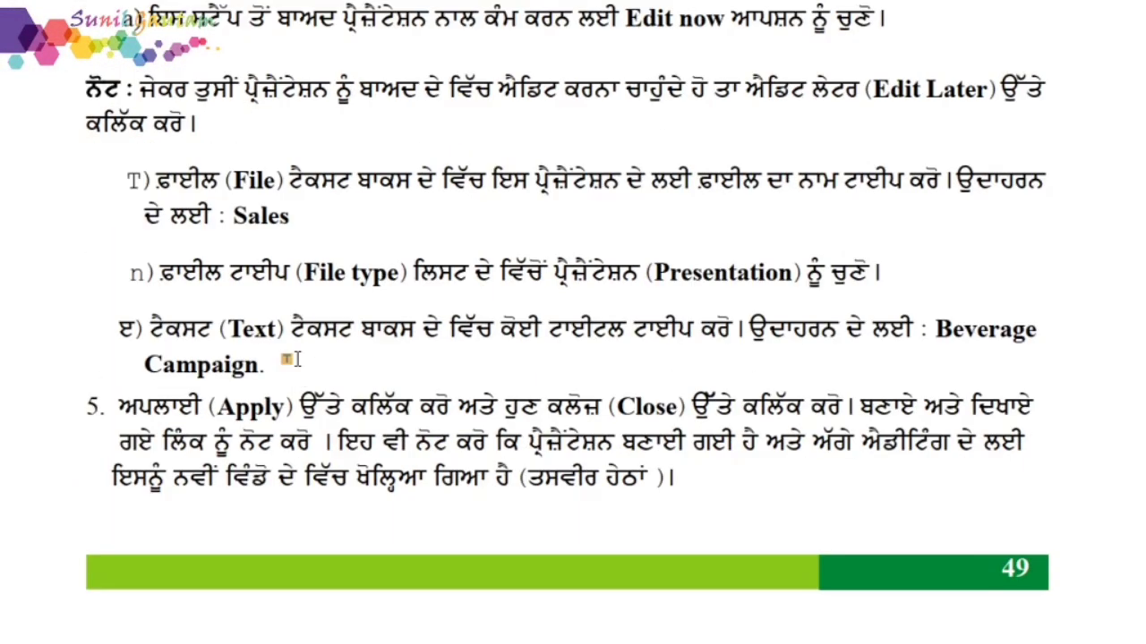
pyautogui.scroll(-9, 295, 360)
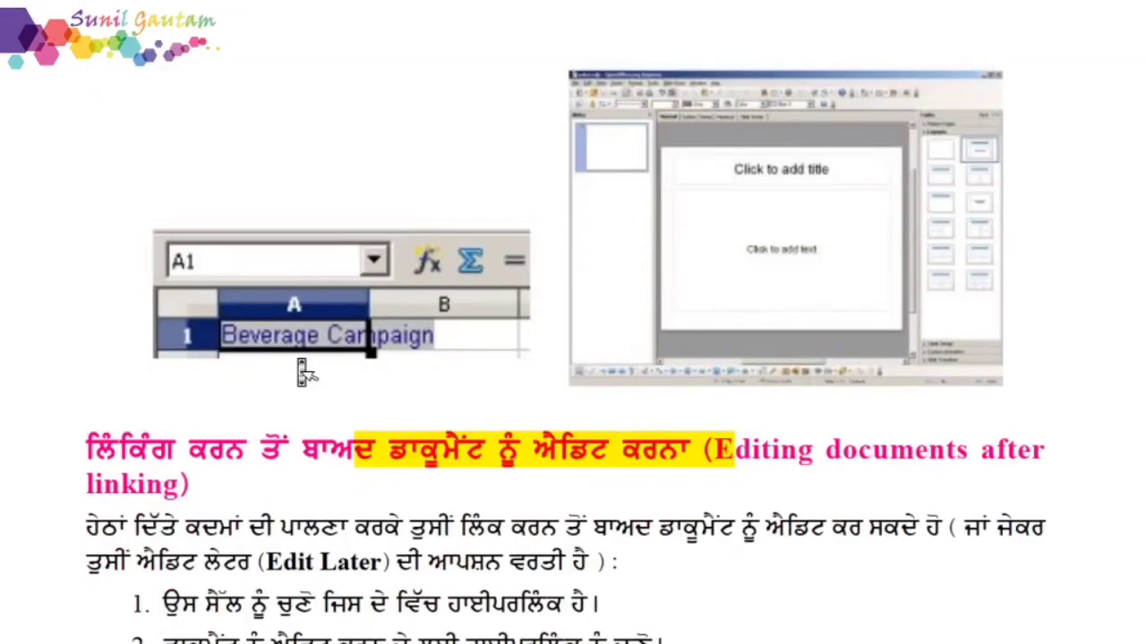
pyautogui.scroll(-1, 304, 370)
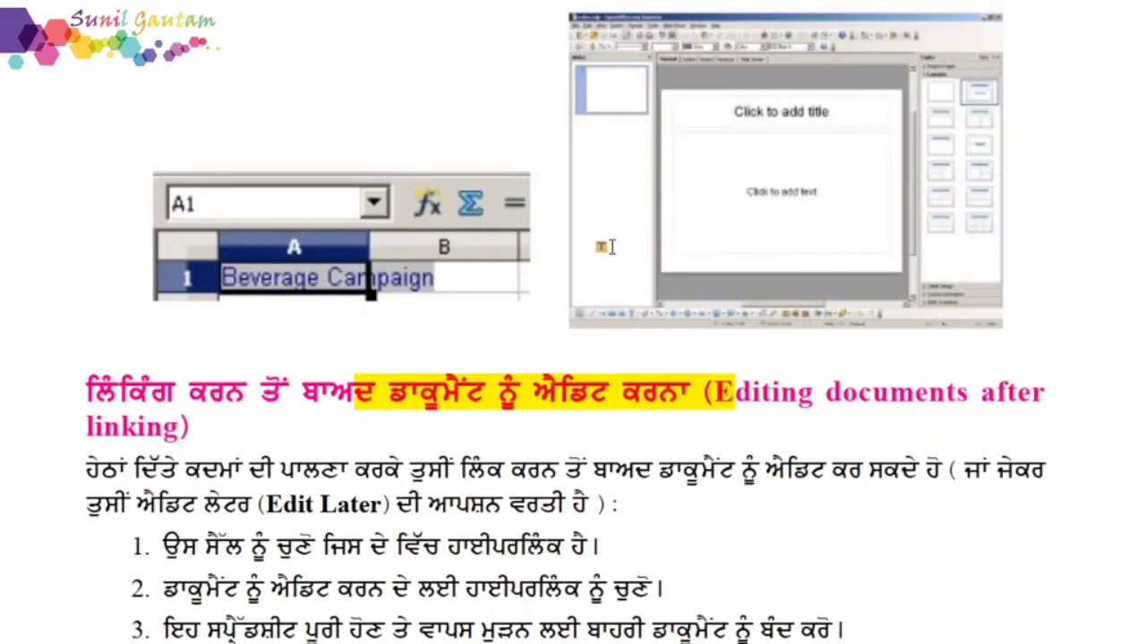
pyautogui.scroll(-3, 611, 248)
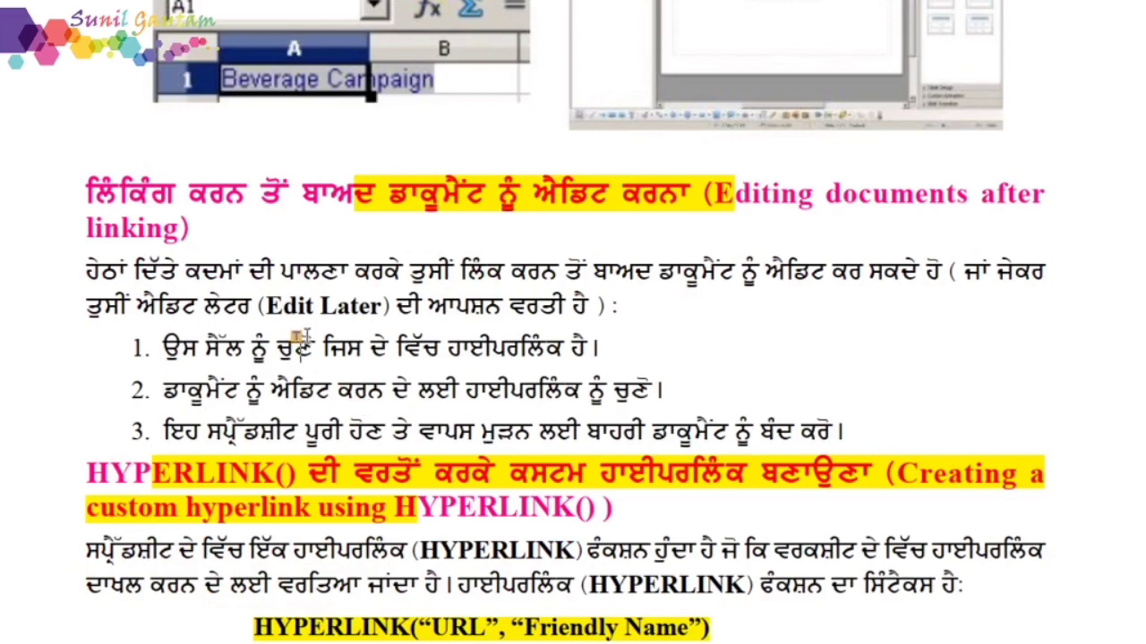
pyautogui.moveTo(300, 347); pyautogui.dragTo(483, 399)
pyautogui.scroll(-1, 491, 401)
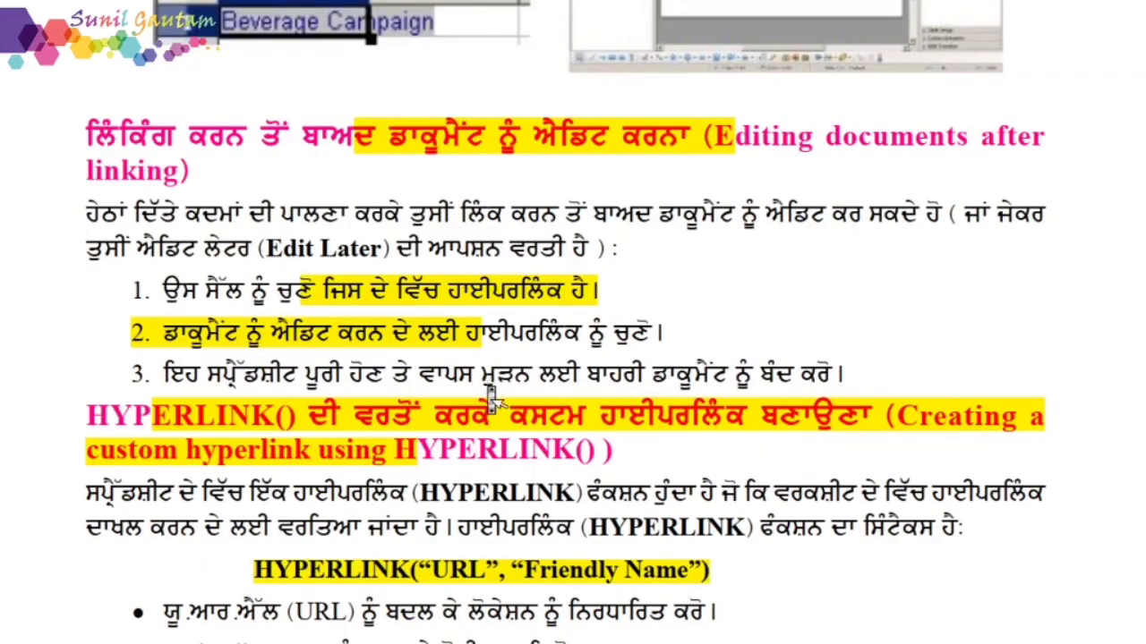
pyautogui.scroll(-1, 491, 401)
# Read the lesson section on custom hyperlinks with HYPERLINK(), examining the syntax line and the worked example.
pyautogui.scroll(-3, 417, 376)
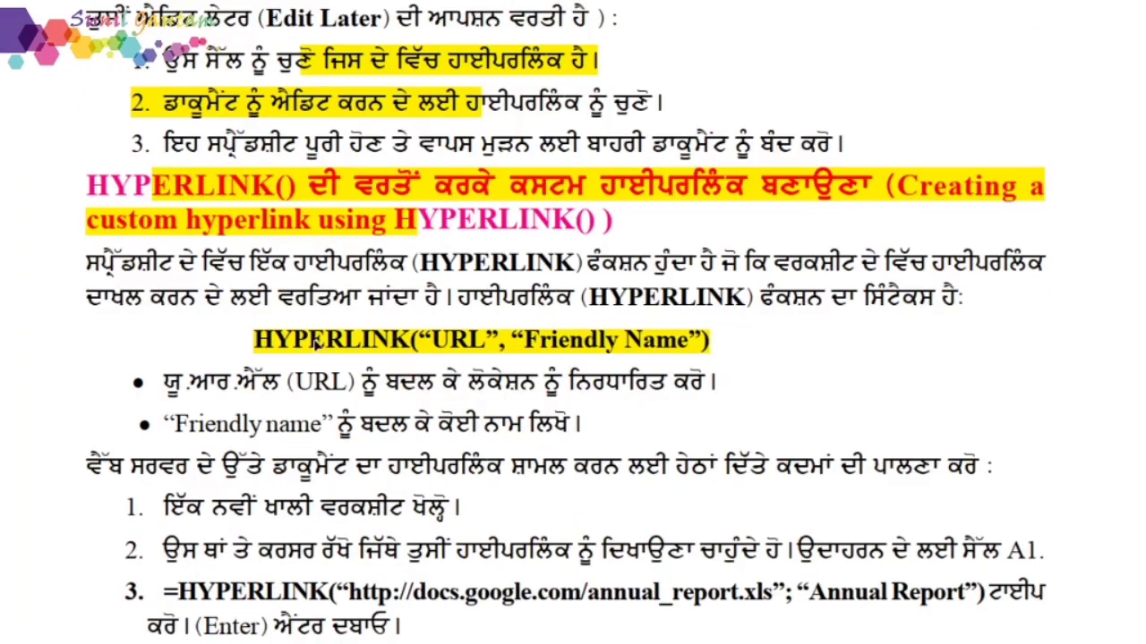
pyautogui.tripleClick(319, 344)
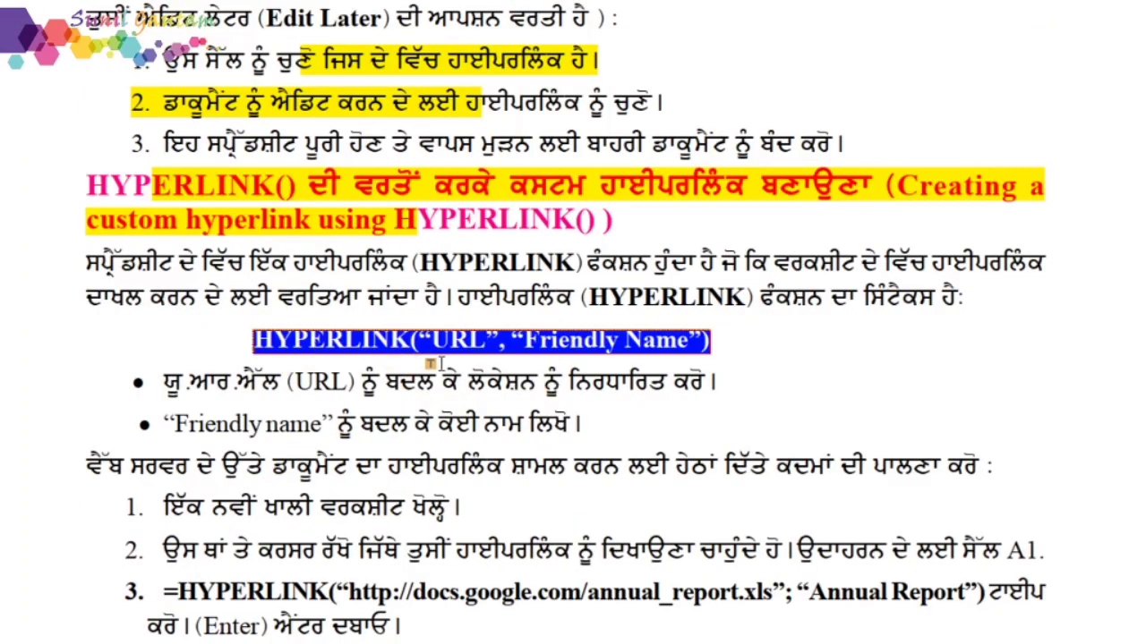
pyautogui.scroll(-1, 438, 364)
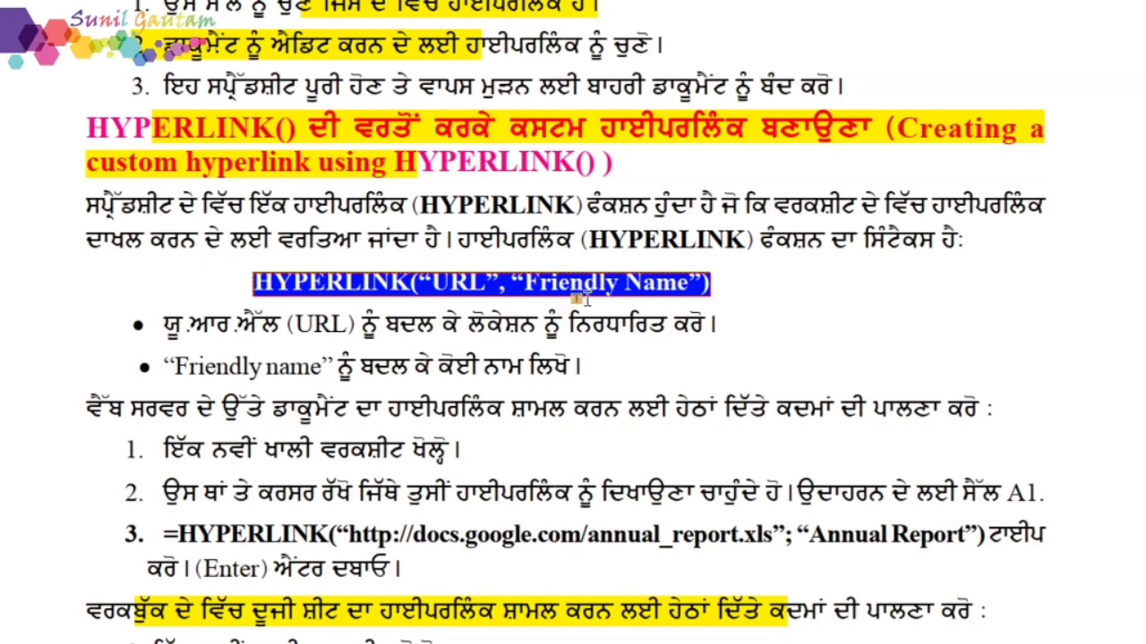
pyautogui.click(552, 342)
pyautogui.scroll(-4, 552, 343)
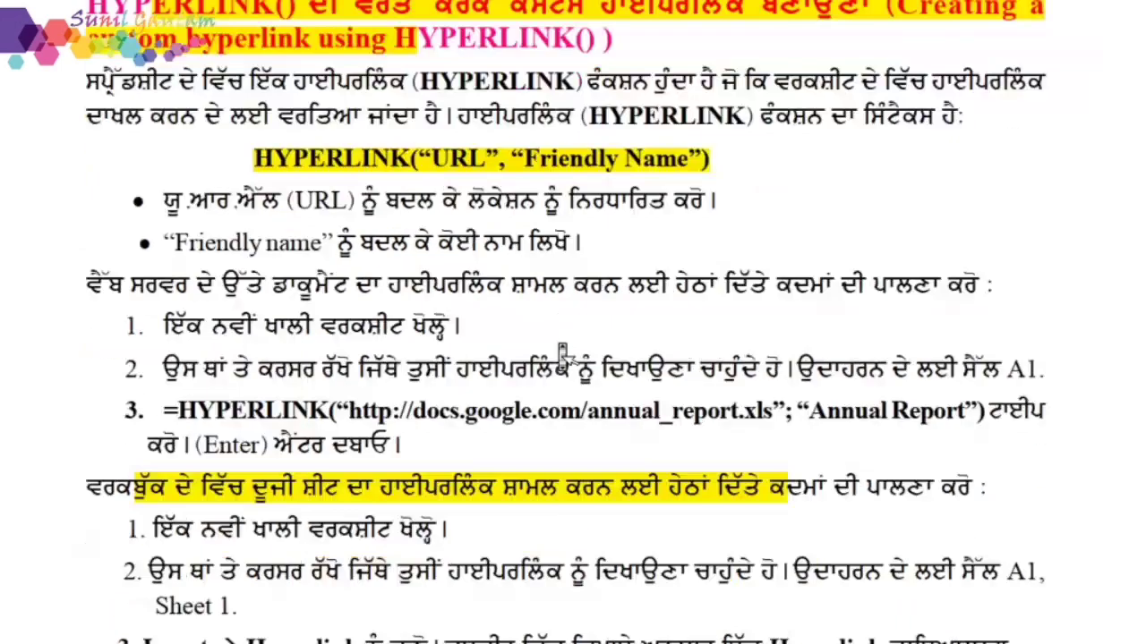
pyautogui.scroll(-12, 552, 343)
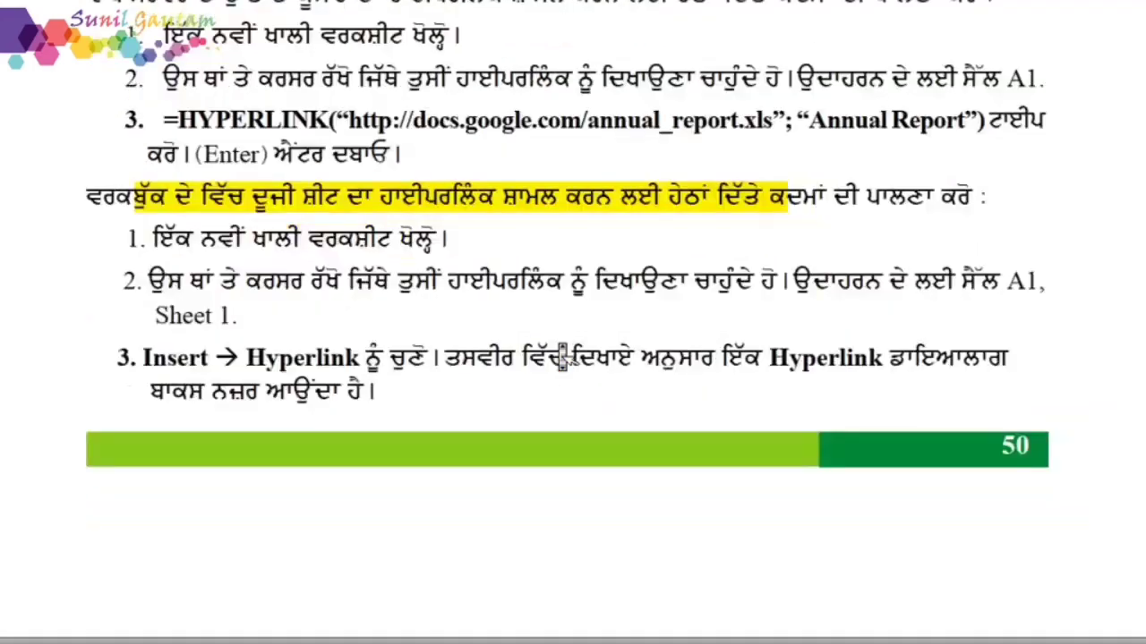
# Look over the PDF lesson's steps for linking another sheet of the workbook through the Hyperlink dialog.
pyautogui.scroll(-3, 555, 344)
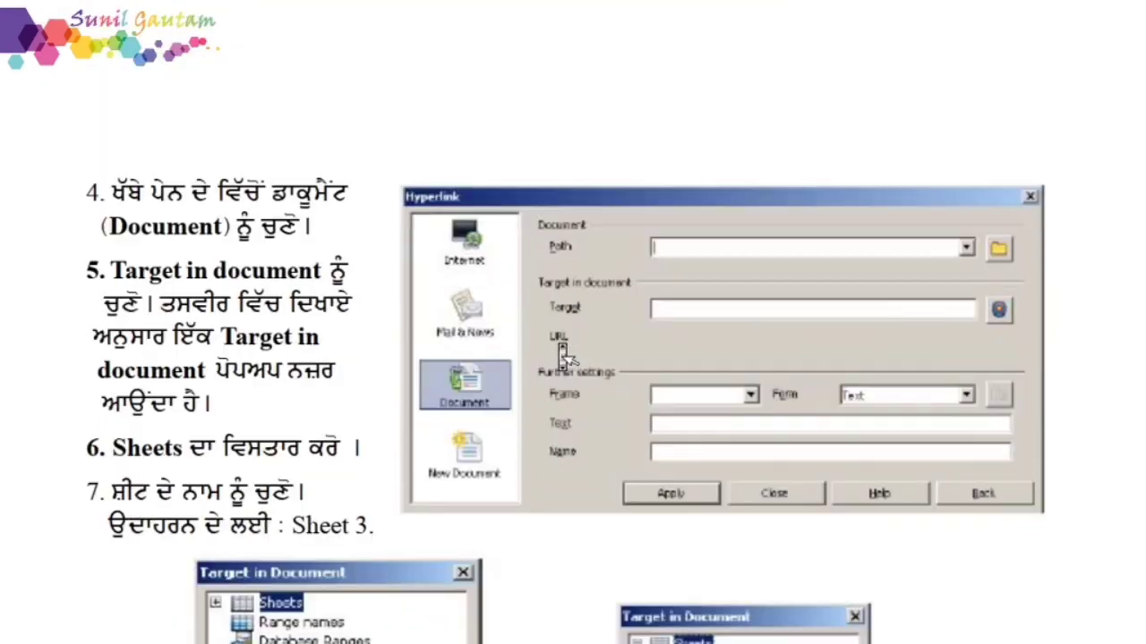
pyautogui.scroll(5, 555, 345)
pyautogui.scroll(10, 555, 345)
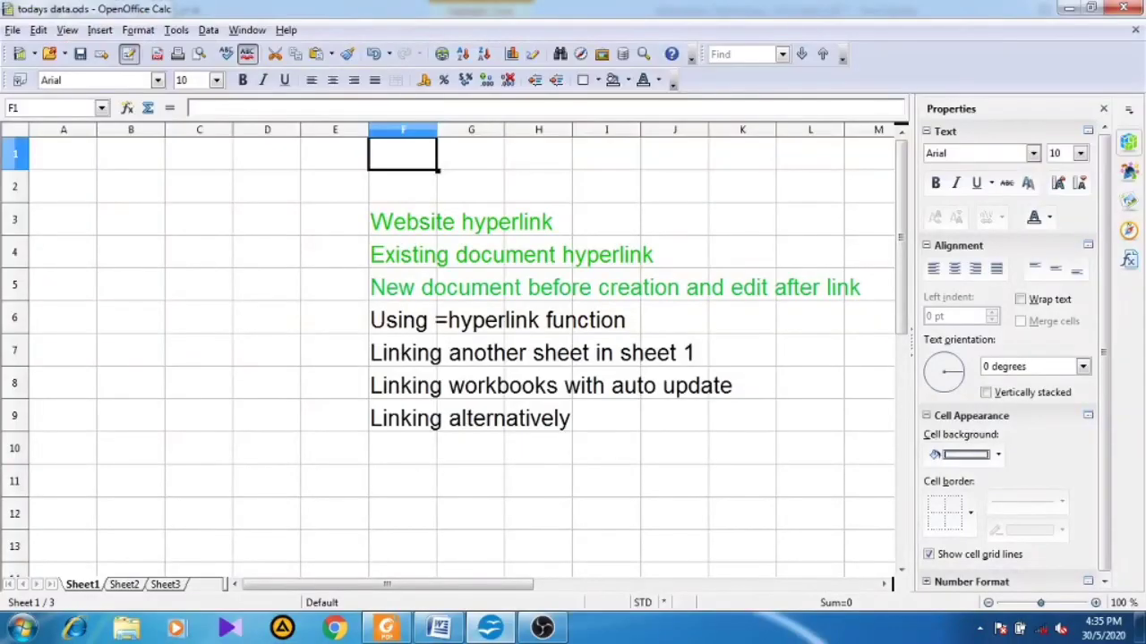
# In OpenOffice Calc, start a HYPERLINK formula in cell A1 of Sheet1, up to its opening parenthesis.
pyautogui.click(131, 154)
pyautogui.click(131, 186)
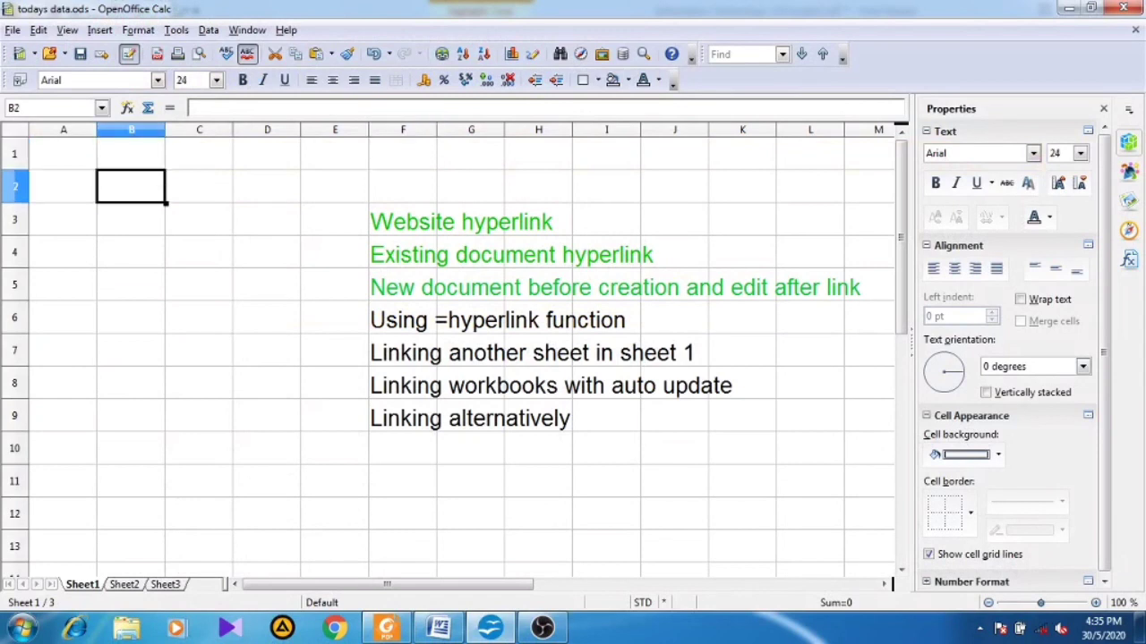
pyautogui.click(62, 154)
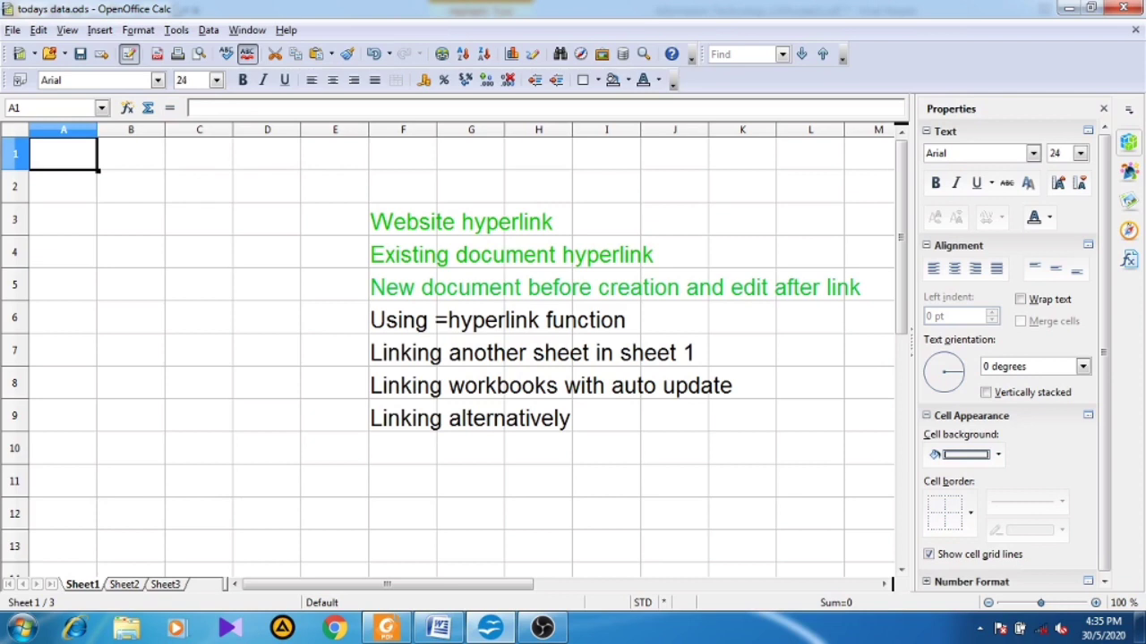
pyautogui.write('=')
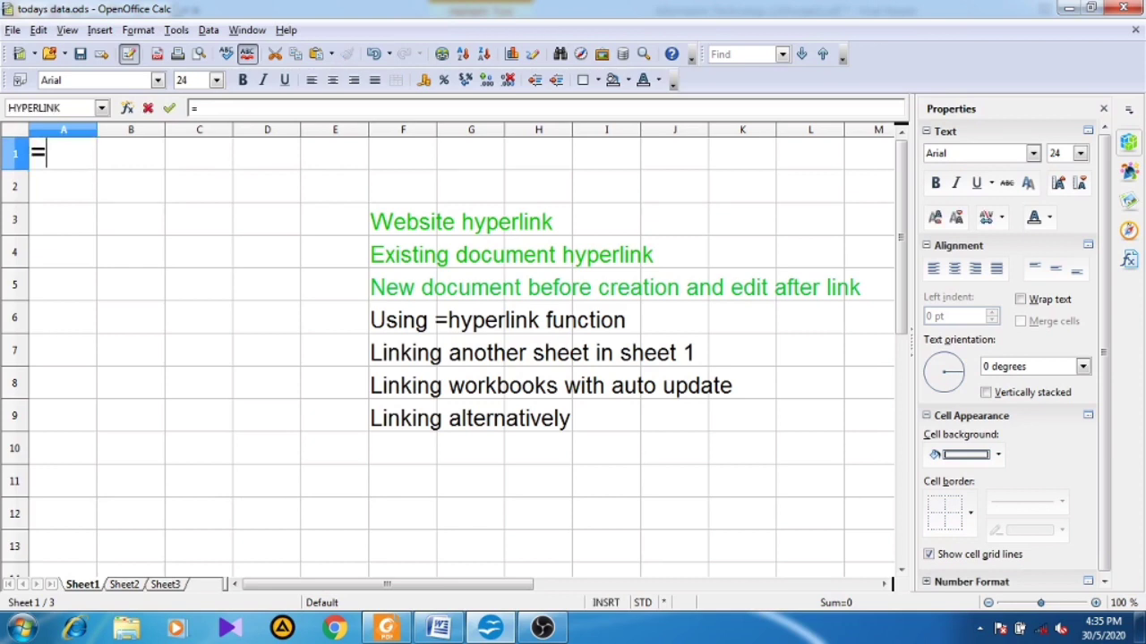
pyautogui.write('hyp')
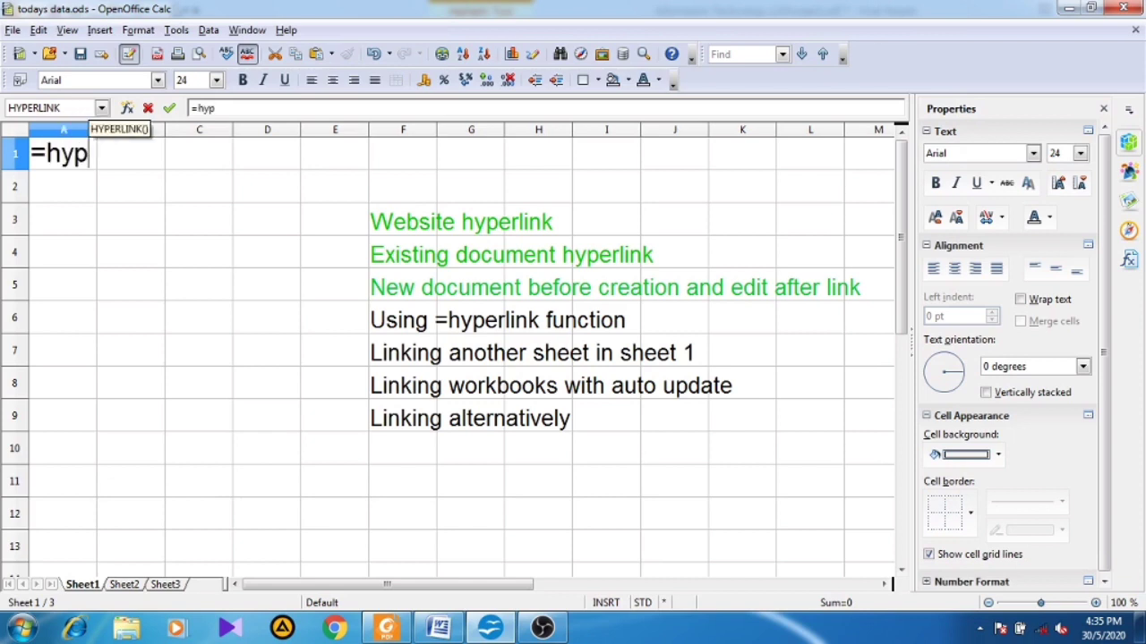
pyautogui.write('ernu')
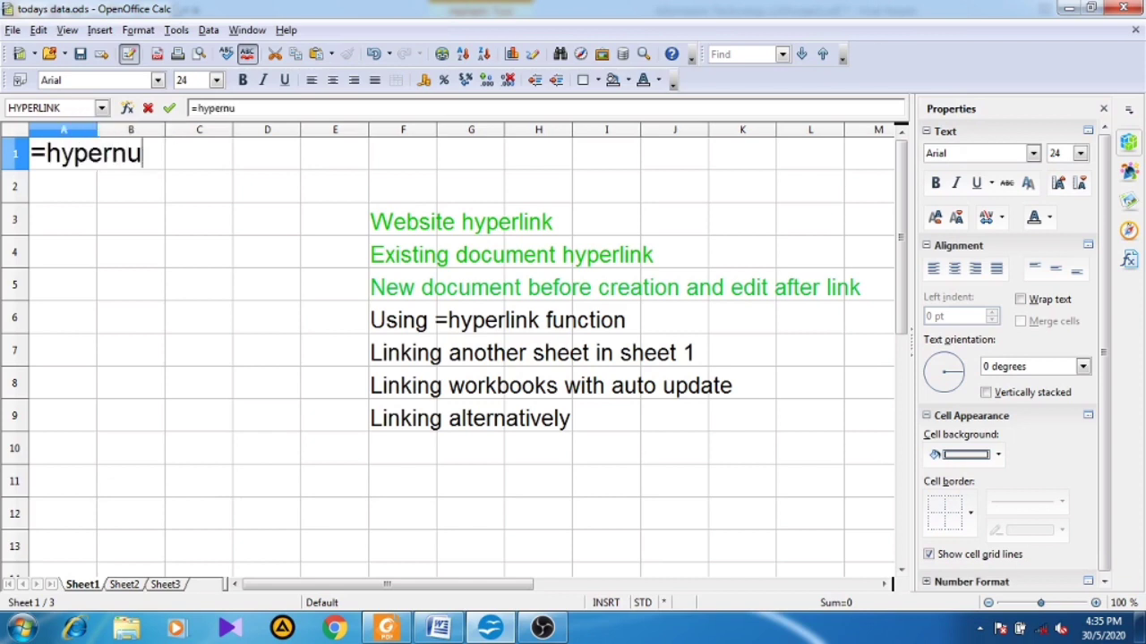
pyautogui.press('BackSpace')
pyautogui.press('BackSpace')
pyautogui.write('link')
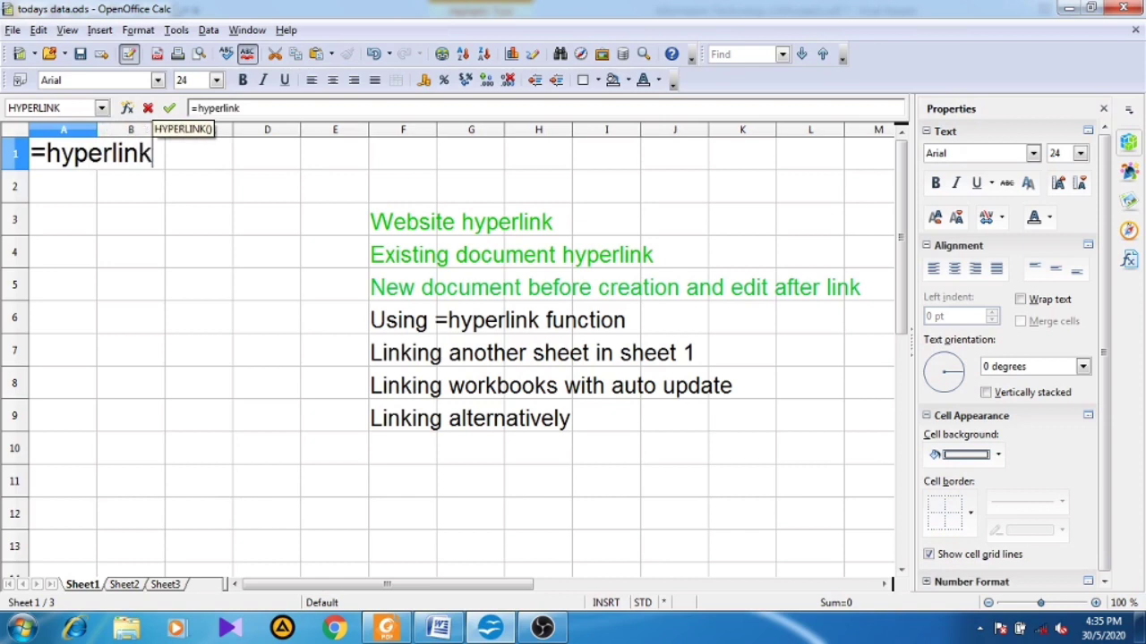
pyautogui.write('(')
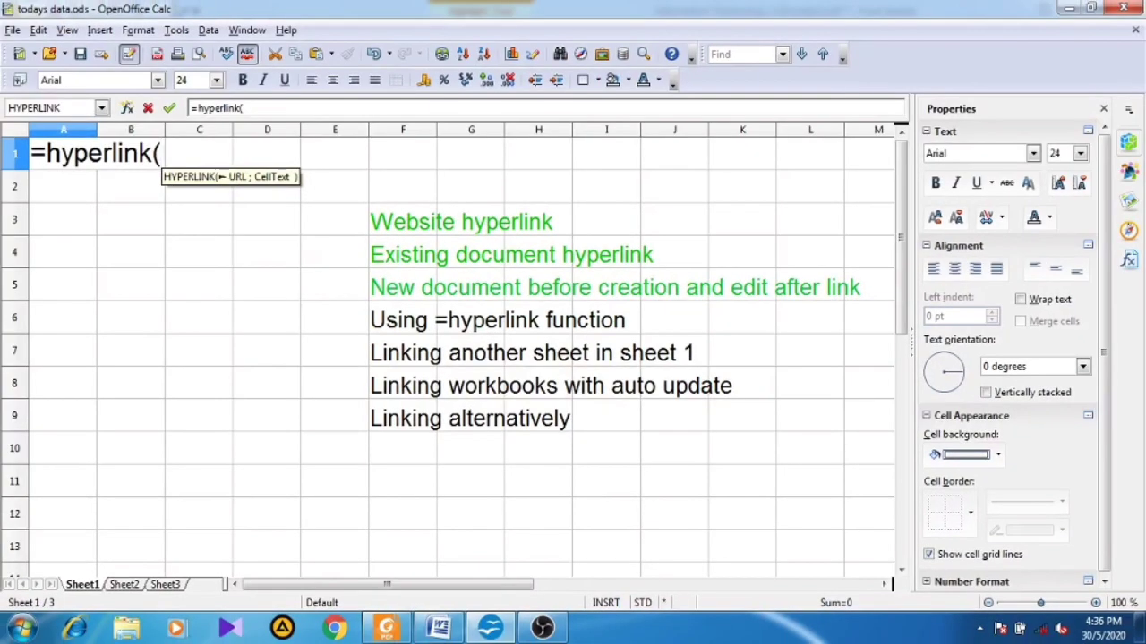
pyautogui.write('"')
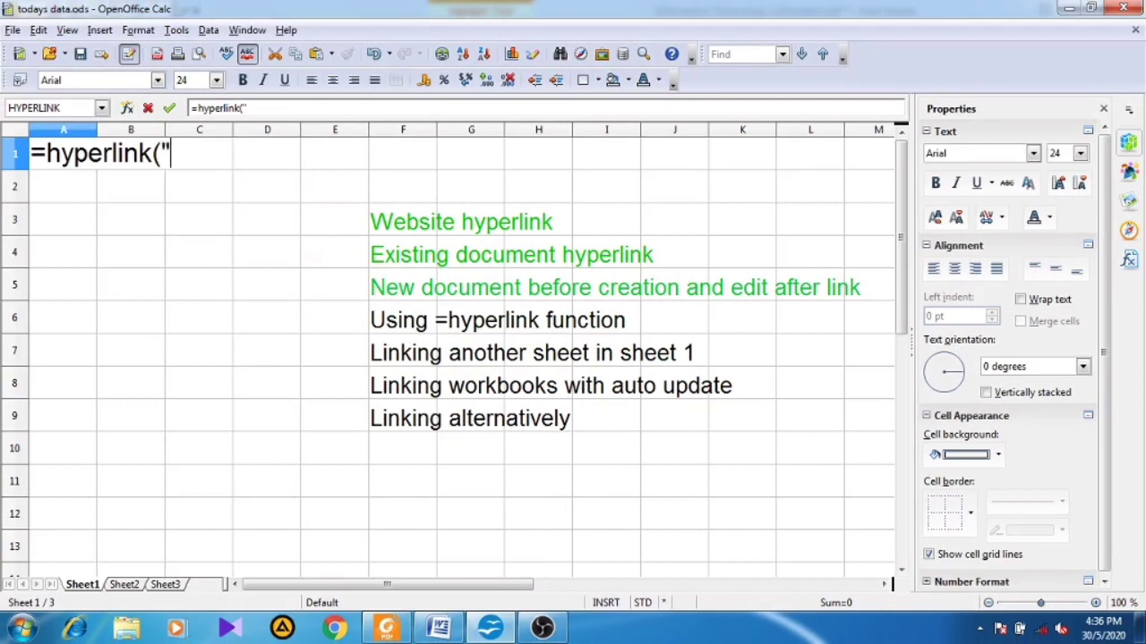
pyautogui.write('http')
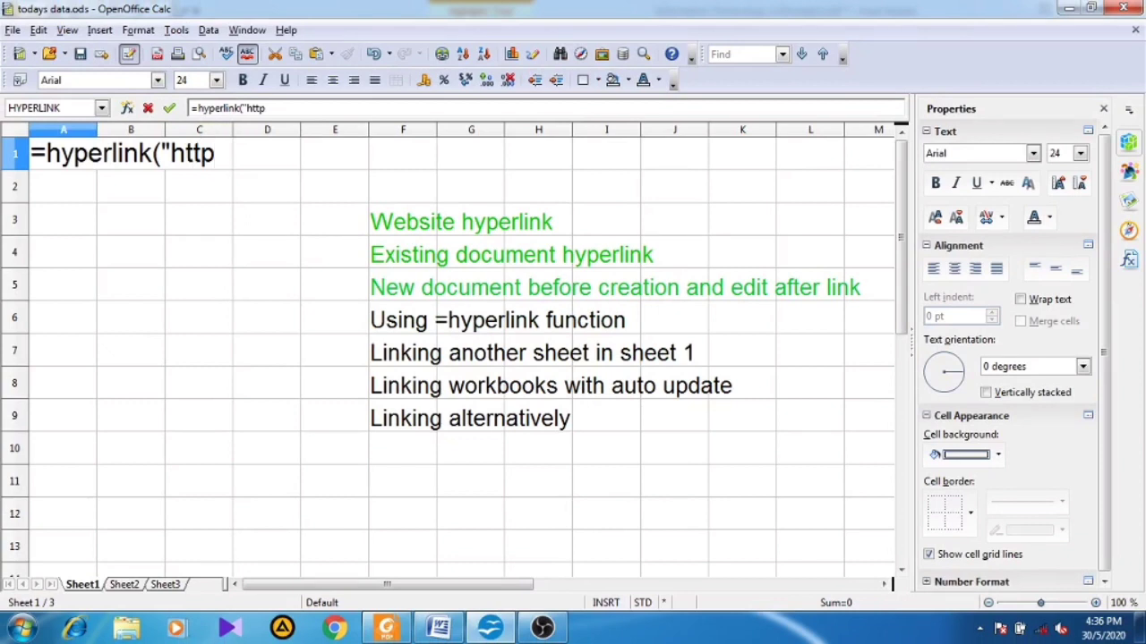
pyautogui.write('://ww')
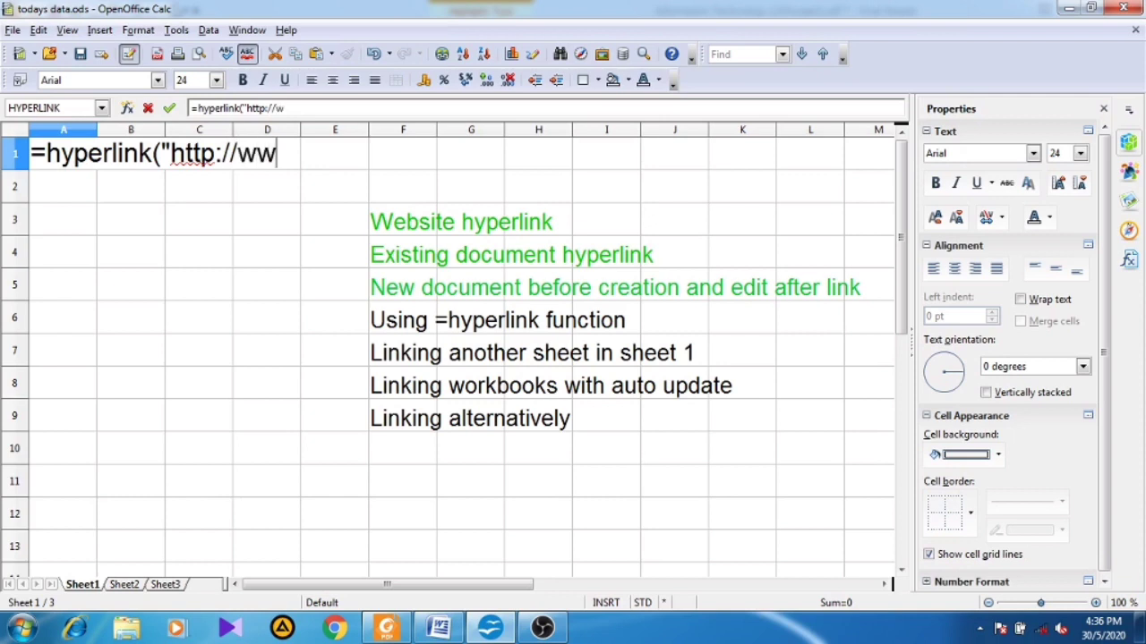
pyautogui.write('w.goolge')
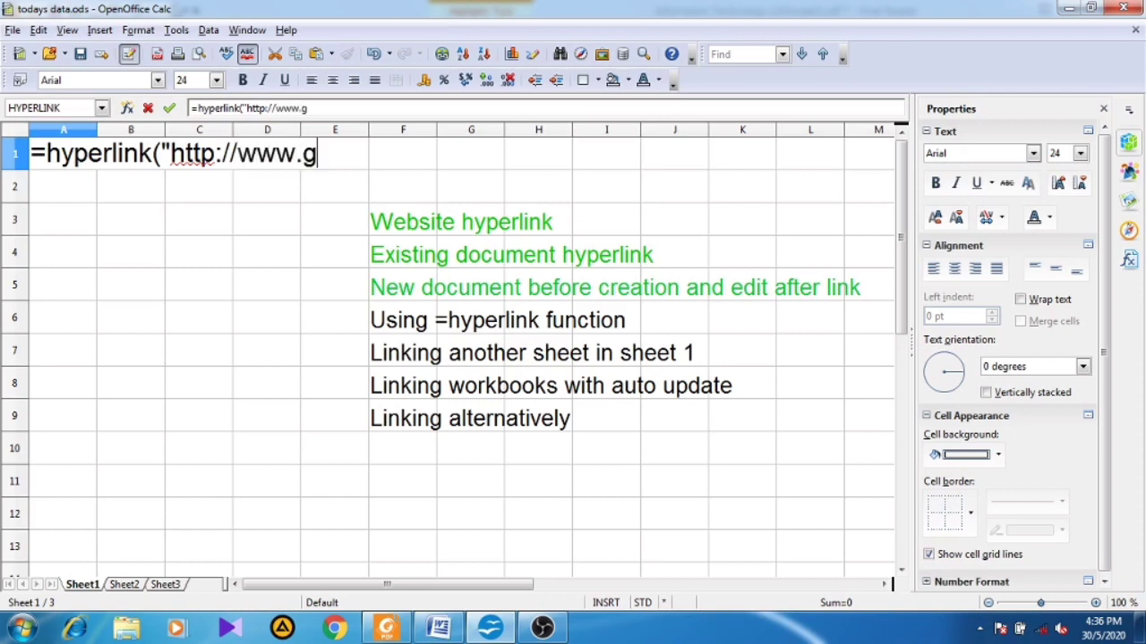
pyautogui.press('BackSpace')
pyautogui.press('BackSpace')
pyautogui.press('BackSpace')
pyautogui.write('gle.com')
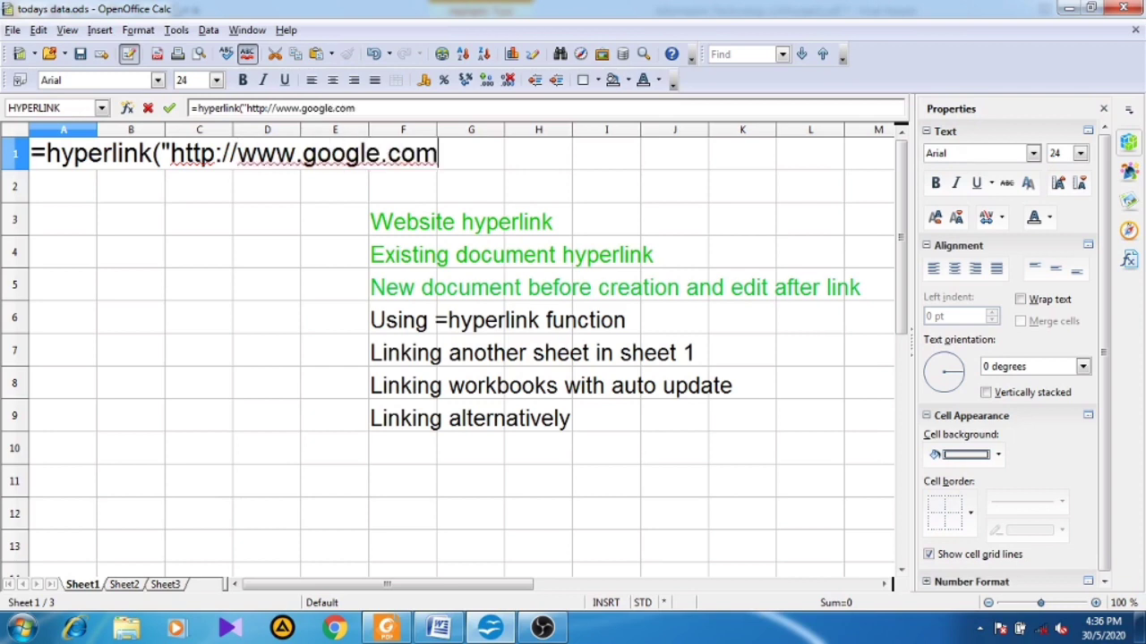
pyautogui.write('";')
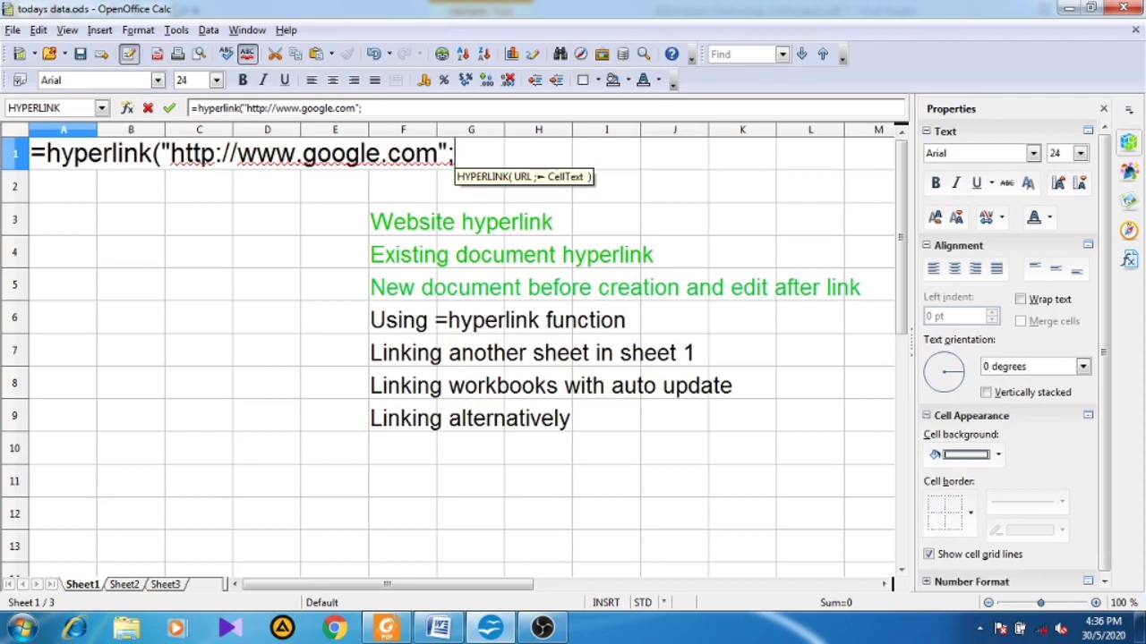
# Complete the HYPERLINK formula in A1 with the cell text "google" and check the resulting link's target address.
pyautogui.write('"')
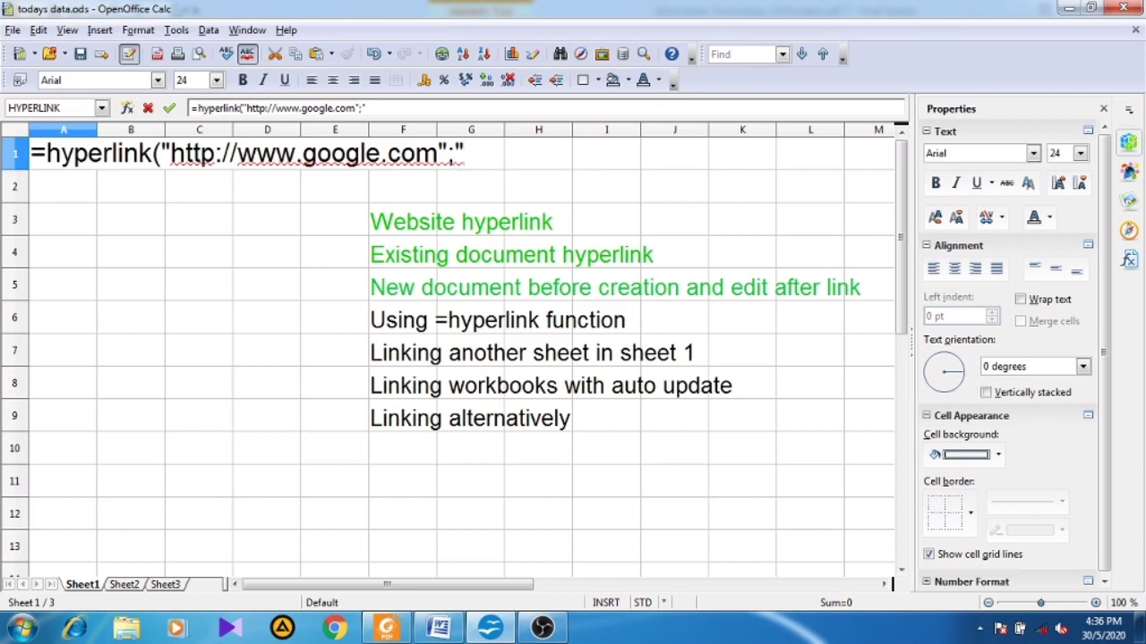
pyautogui.write('google')
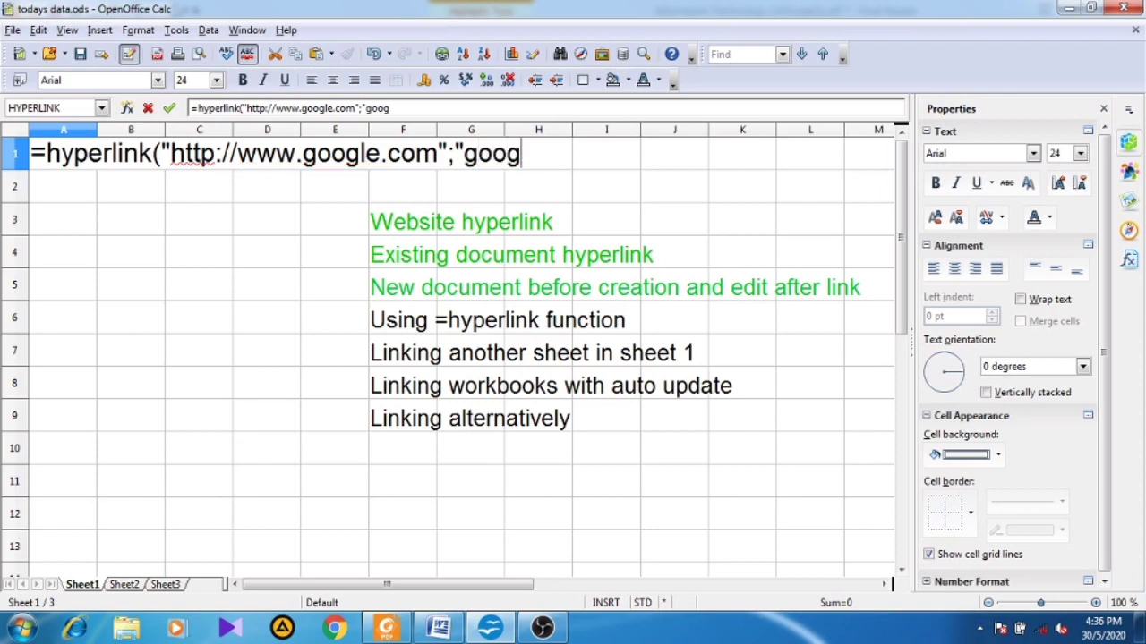
pyautogui.write('"')
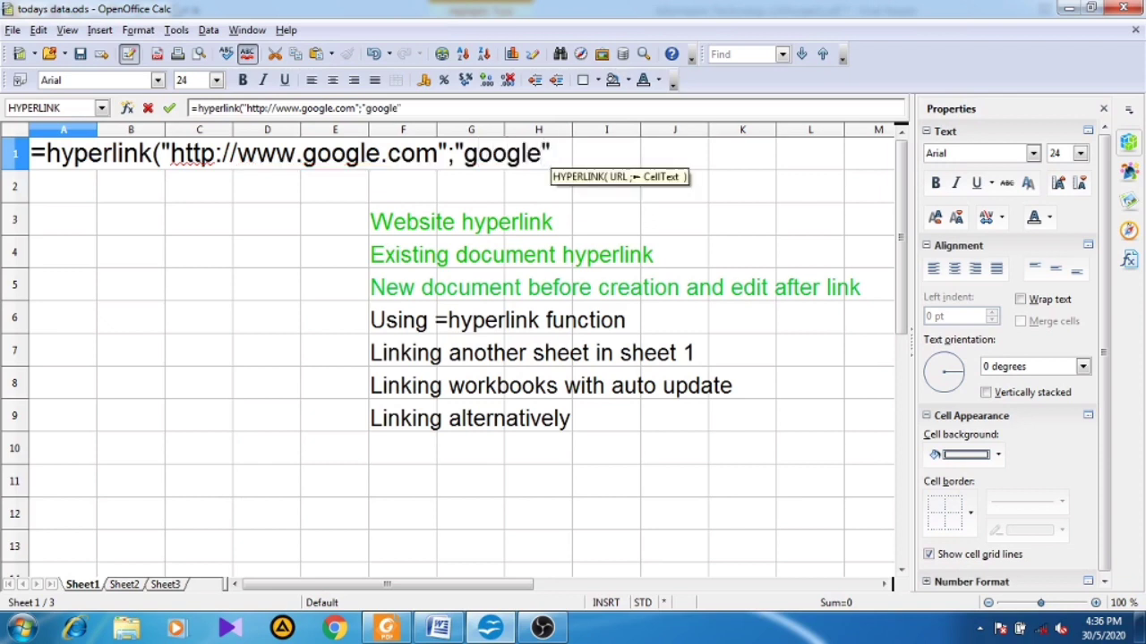
pyautogui.write(')')
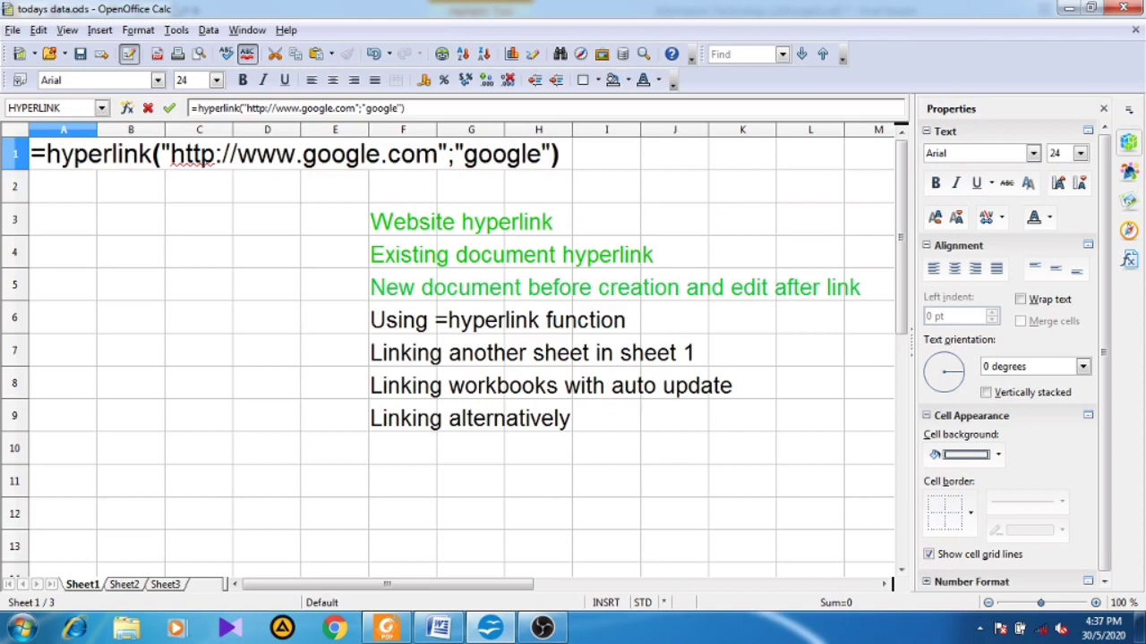
pyautogui.press('Return')
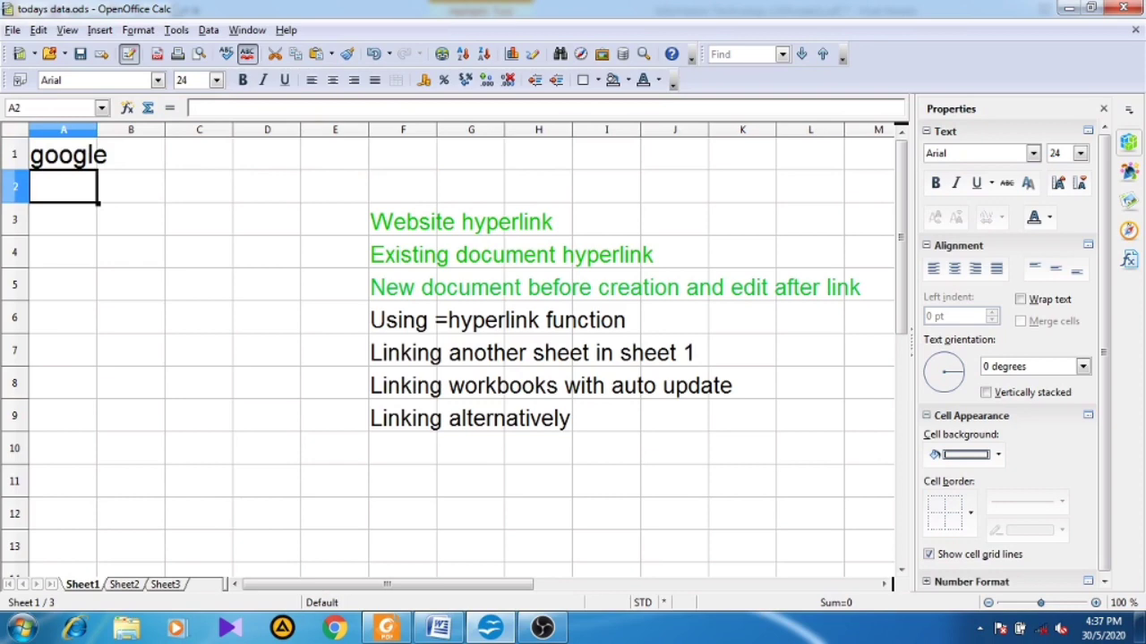
pyautogui.moveTo(80, 171)
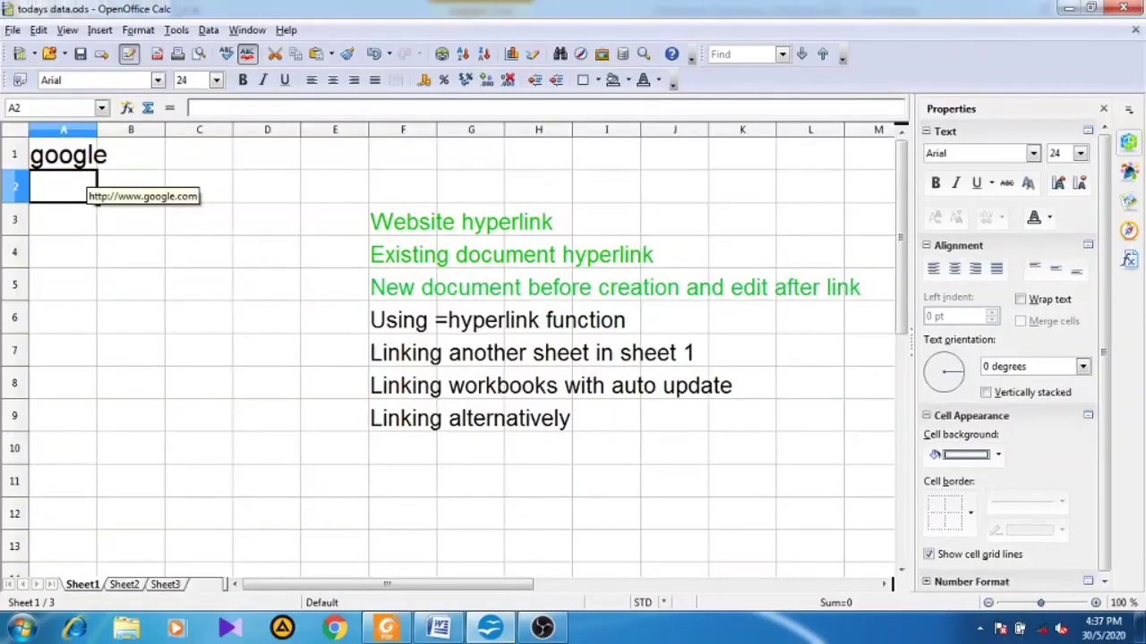
pyautogui.press('Down')
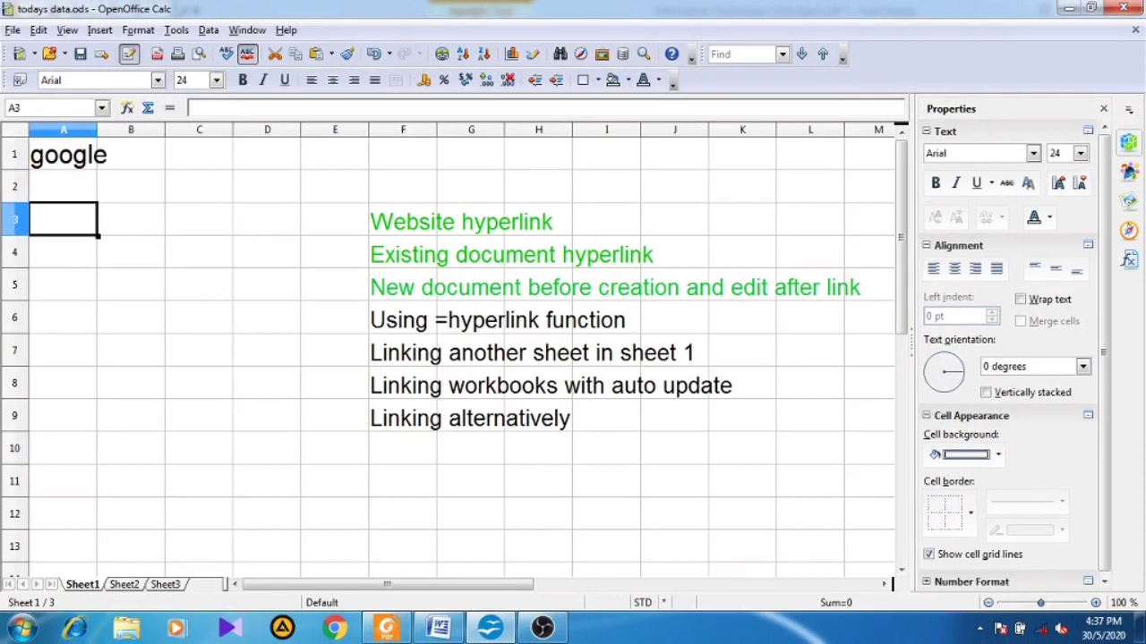
pyautogui.press('Up')
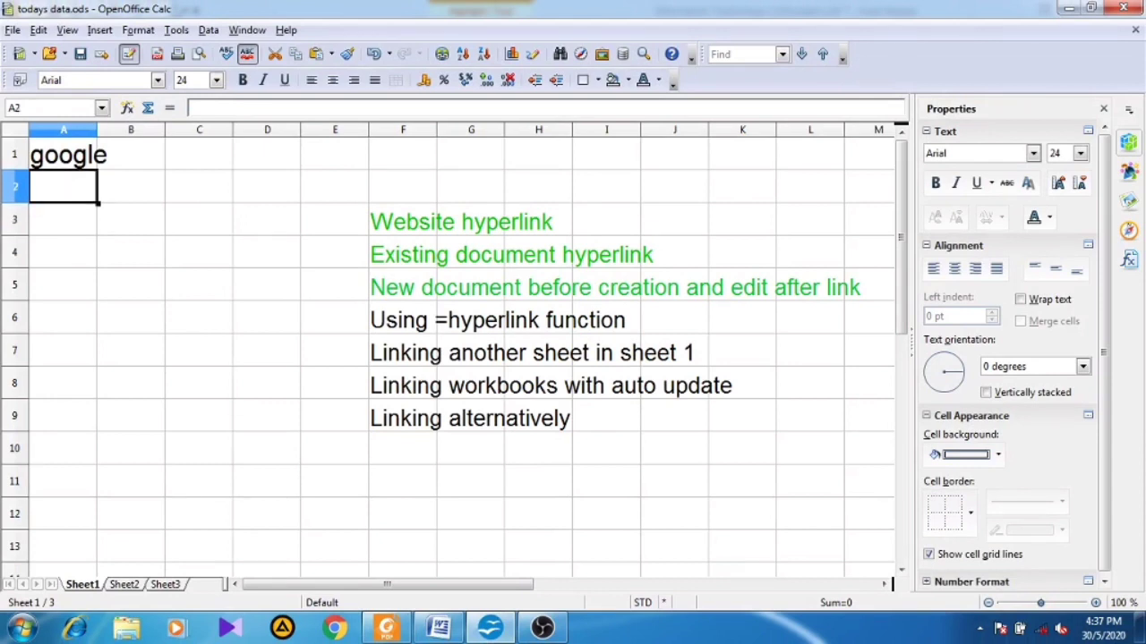
# Colour the =hyperlink function topic in cell F6 green to mark it as covered.
pyautogui.click(402, 320)
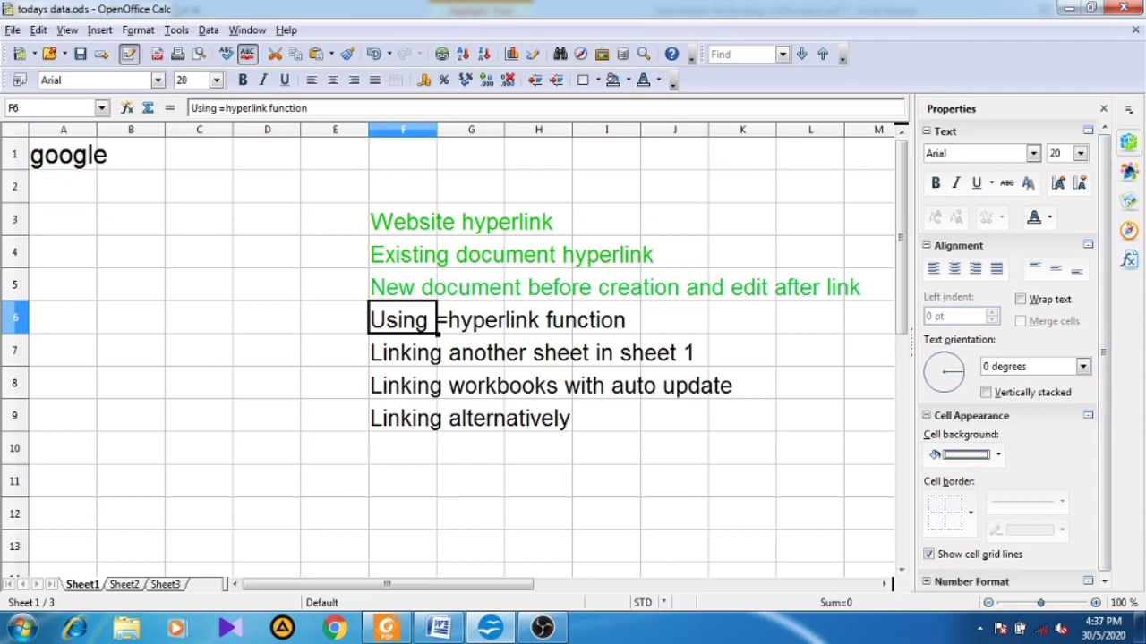
pyautogui.click(1049, 218)
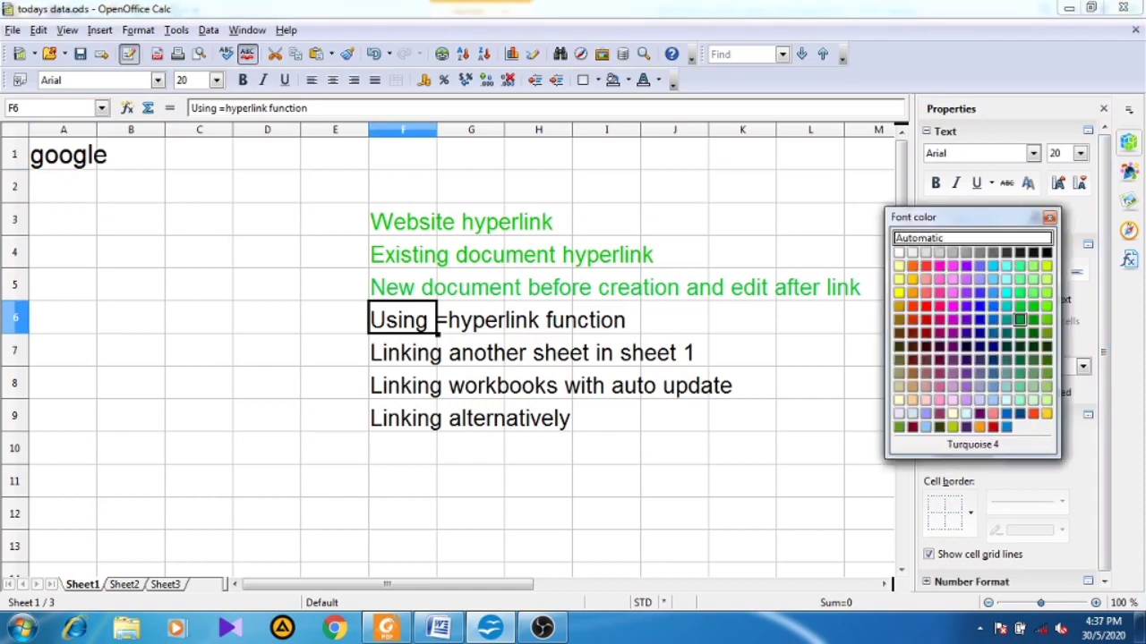
pyautogui.click(1019, 326)
pyautogui.click(267, 285)
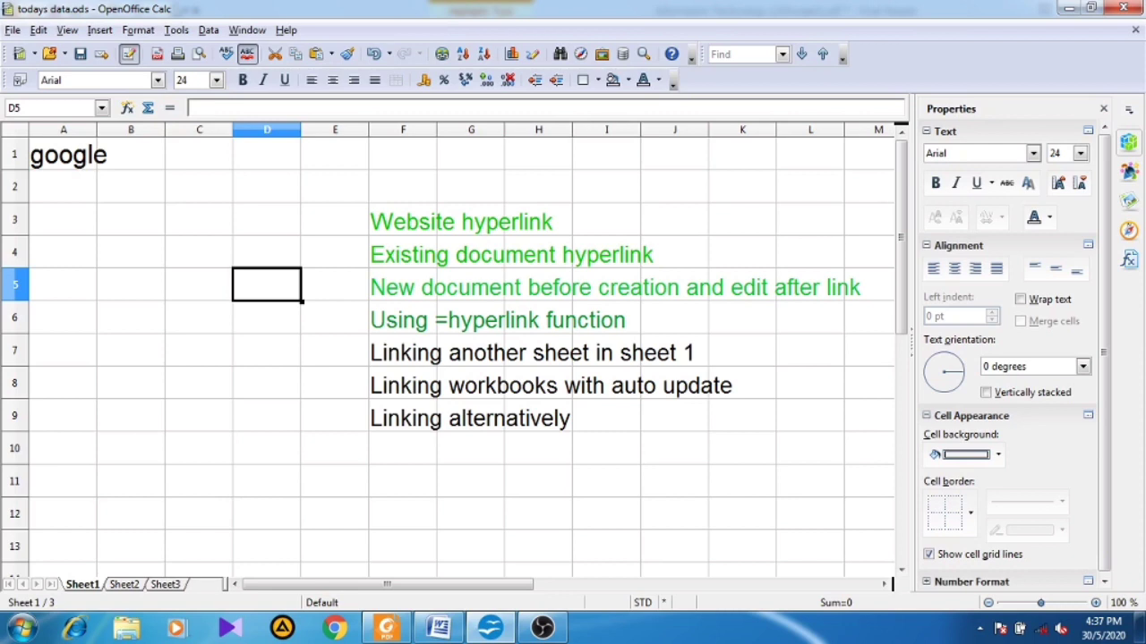
# Delete the google hyperlink formula from cell A1 with the preselected content types.
pyautogui.click(131, 253)
pyautogui.click(64, 187)
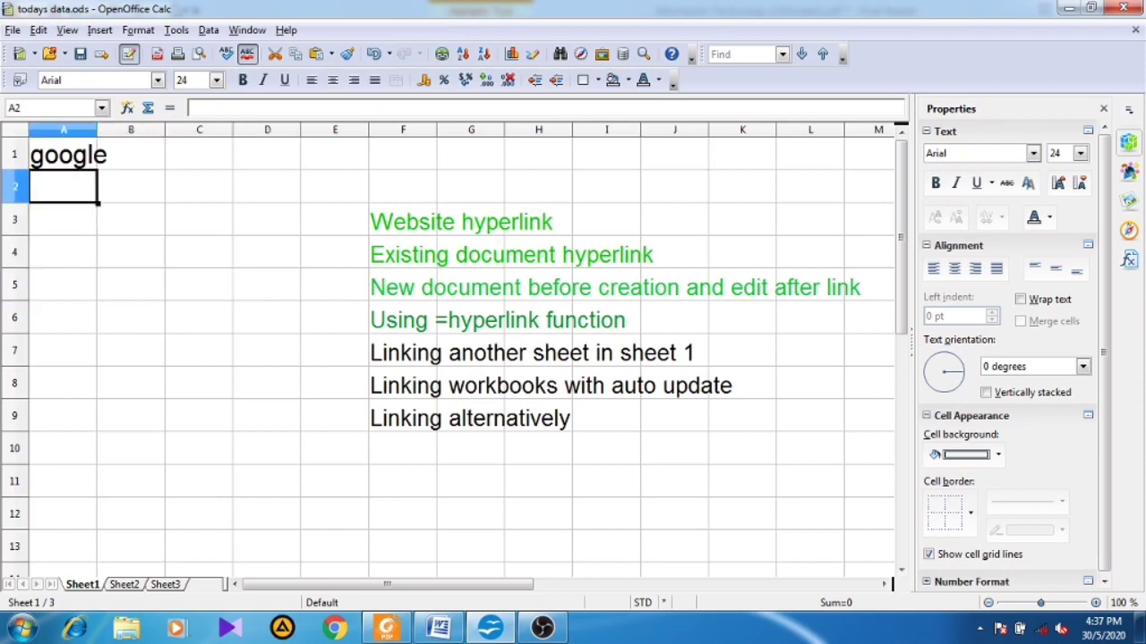
pyautogui.press('Up')
pyautogui.press('Delete')
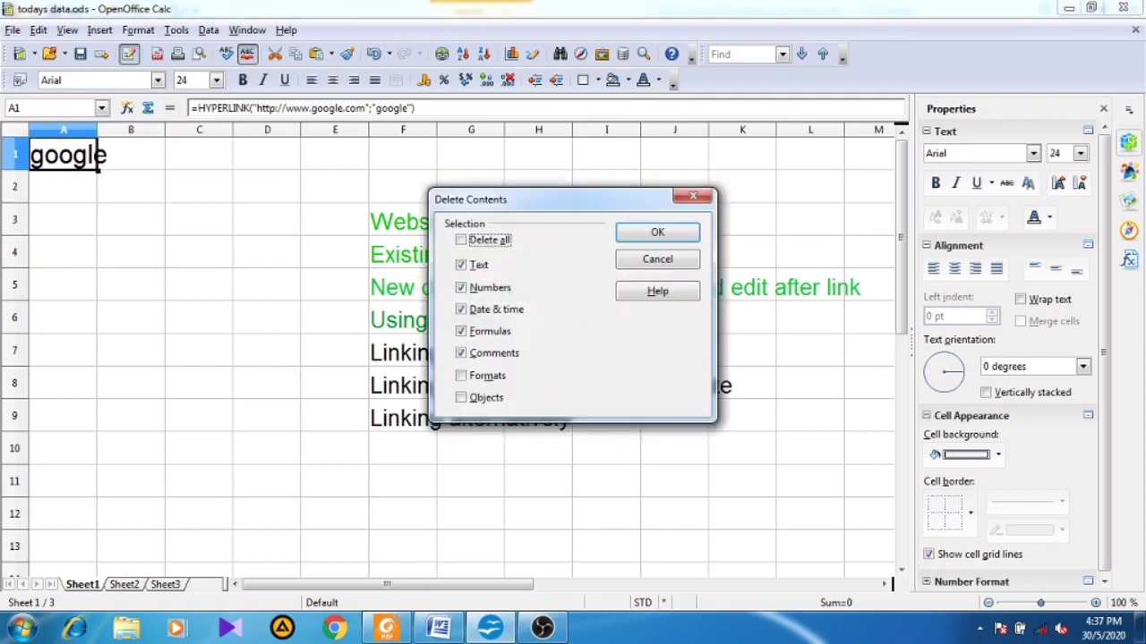
pyautogui.press('Return')
pyautogui.press('Down')
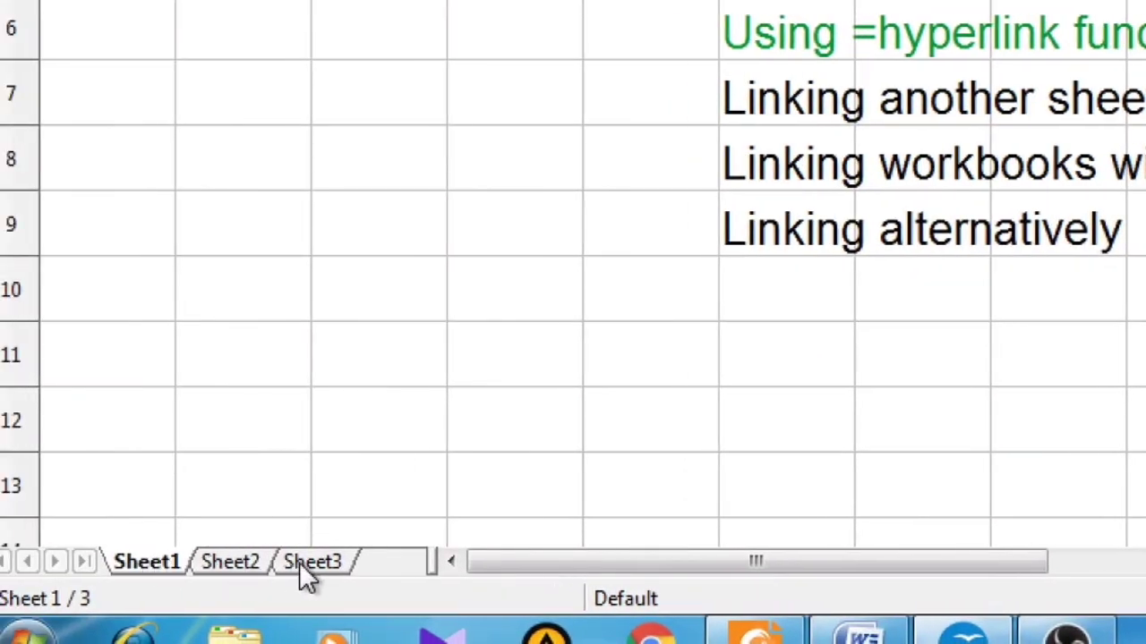
# Switch between Sheet2 and Sheet1 to compare the workbook's sheets, ending with cell A1 of Sheet1 selected.
pyautogui.click(245, 566)
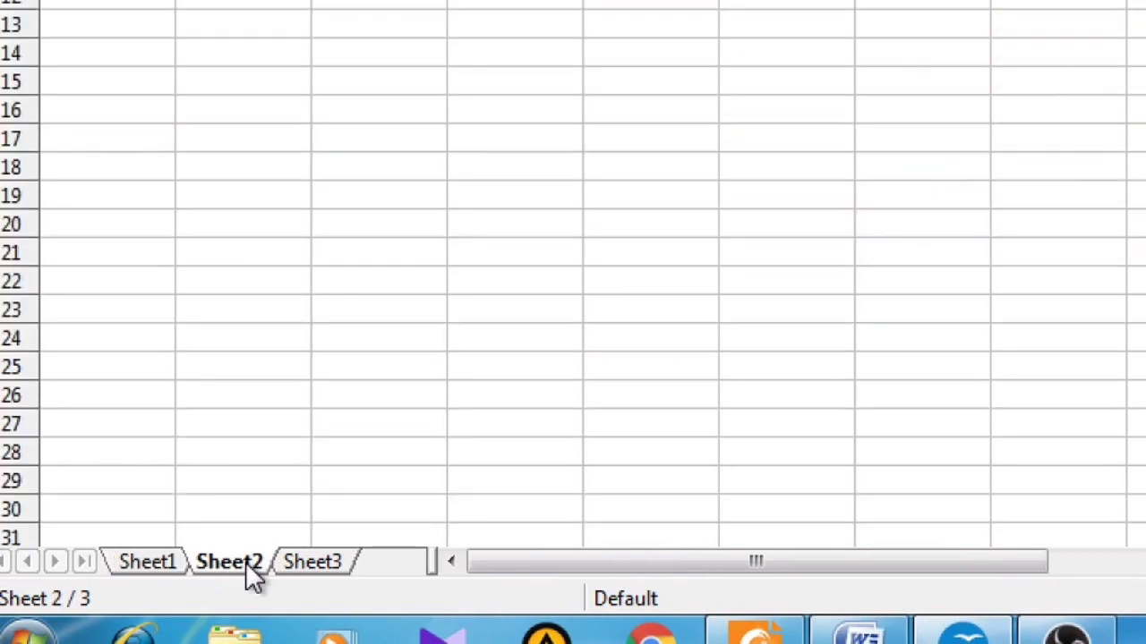
pyautogui.click(143, 561)
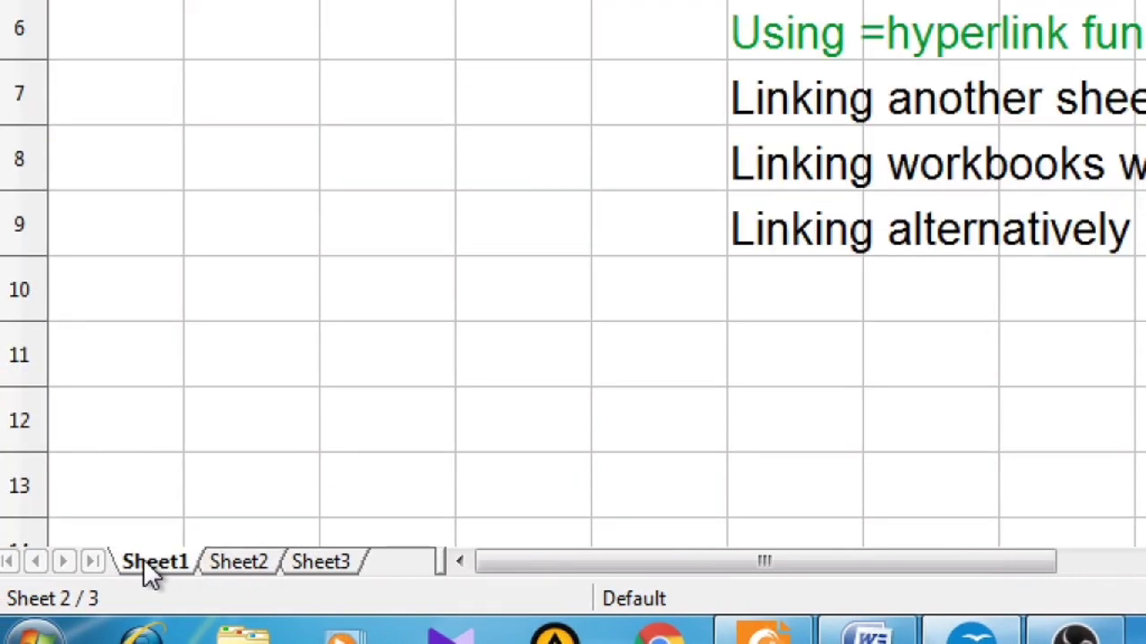
pyautogui.click(230, 562)
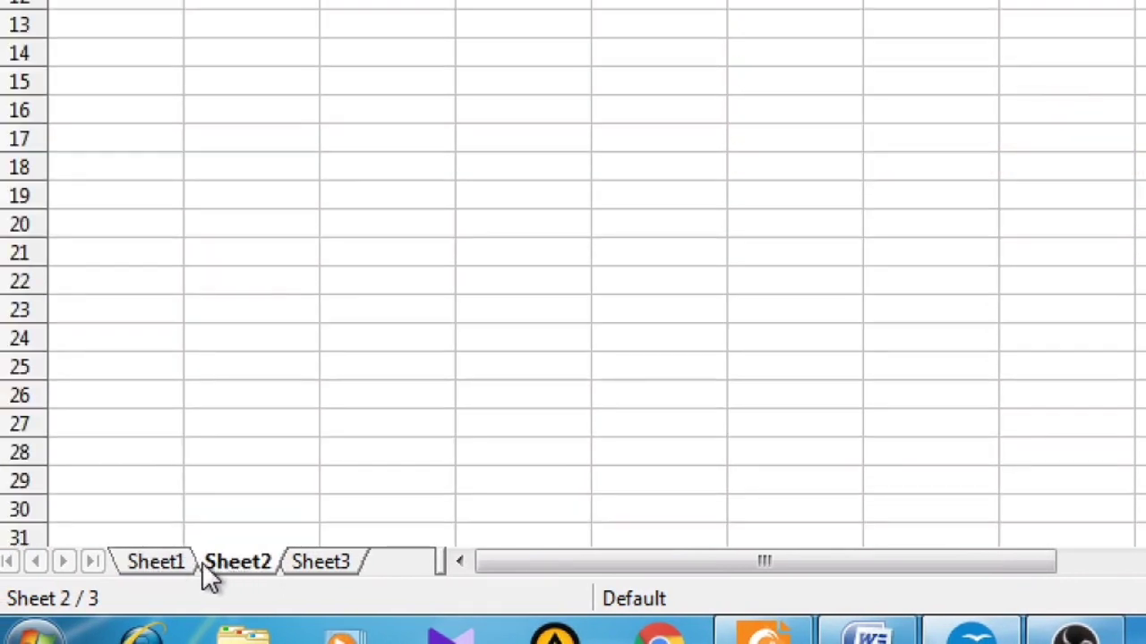
pyautogui.click(158, 561)
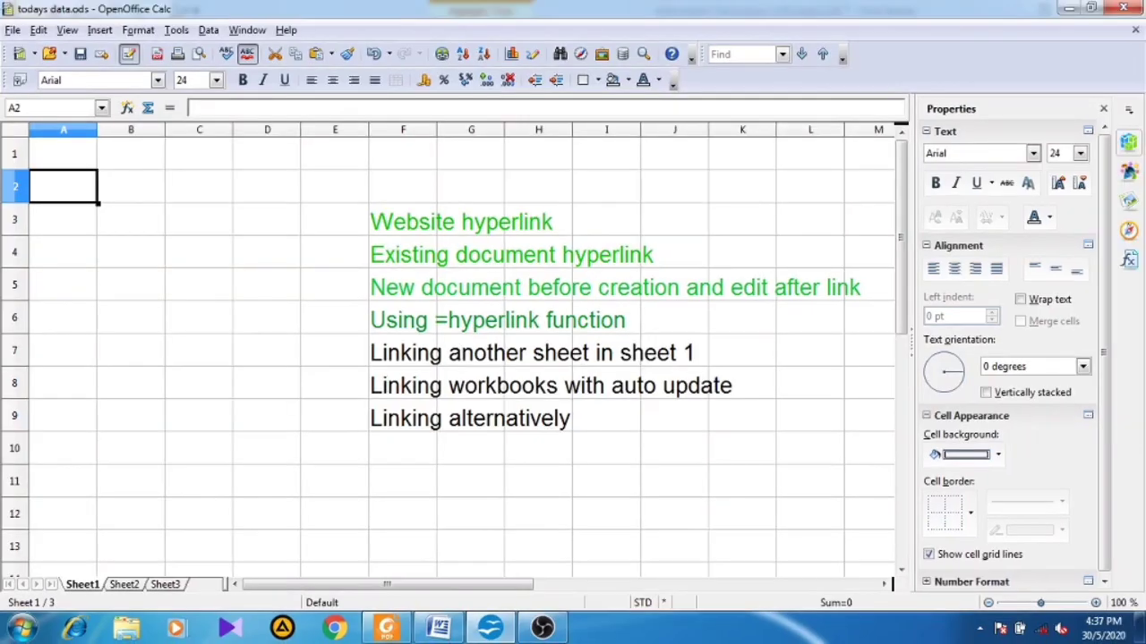
pyautogui.click(131, 186)
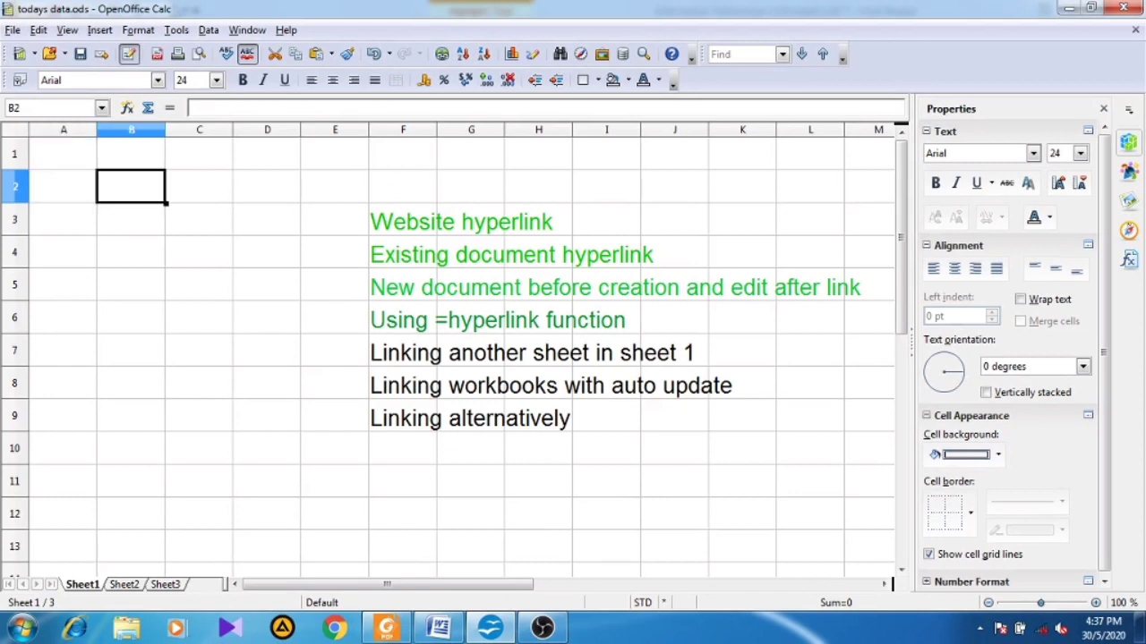
pyautogui.click(63, 154)
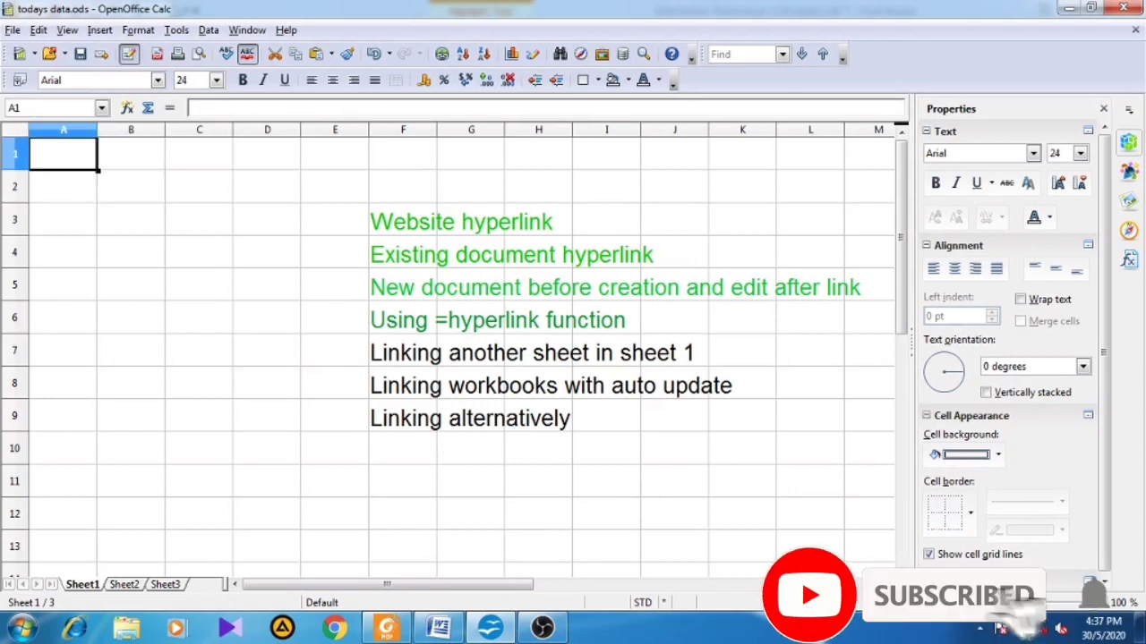
# Start a document hyperlink in cell B1 and set Sheet2 of this workbook as its target.
pyautogui.click(131, 154)
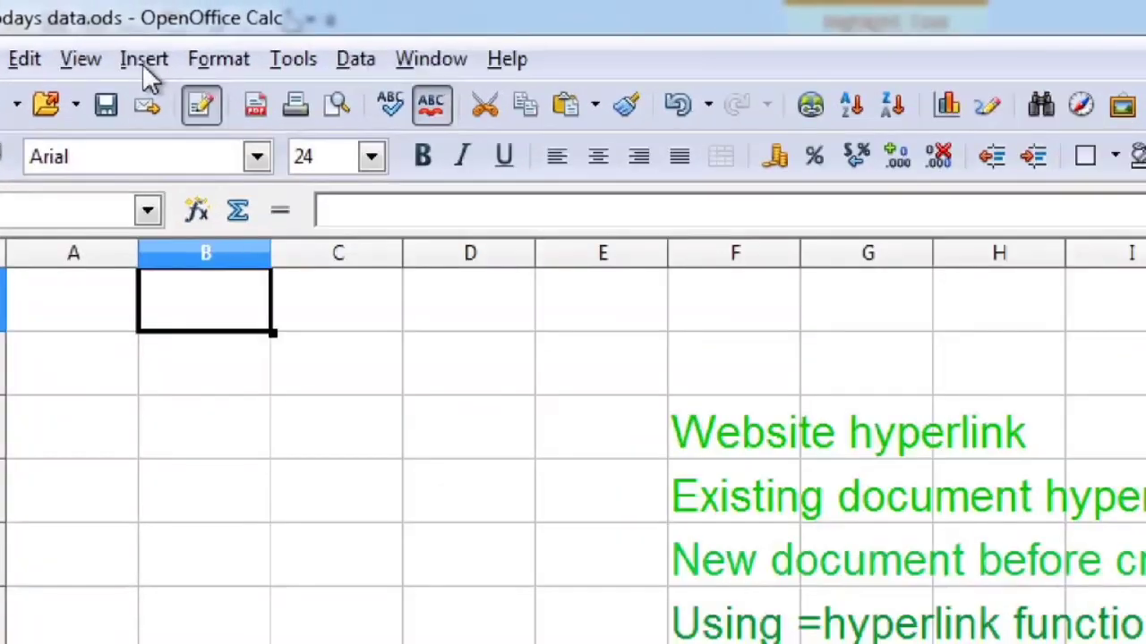
pyautogui.click(100, 30)
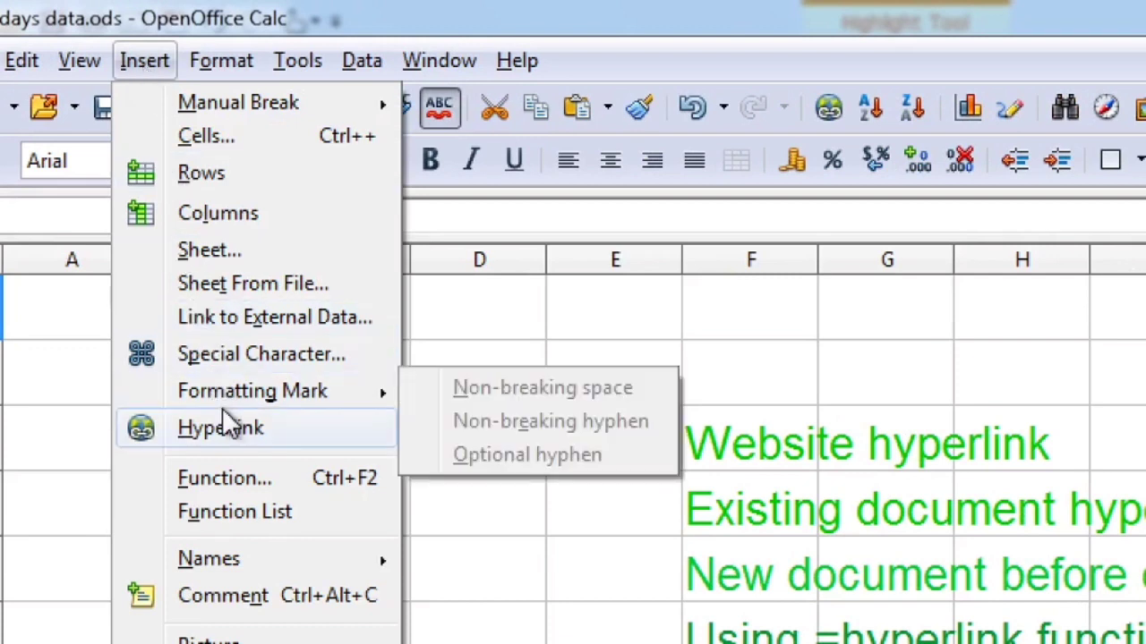
pyautogui.click(228, 430)
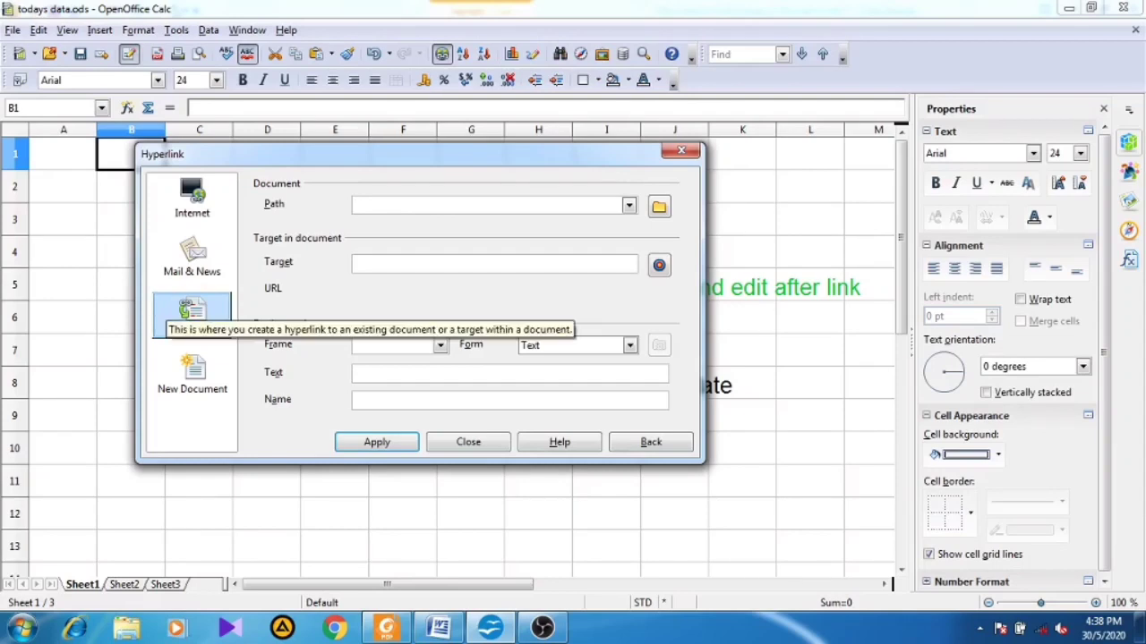
pyautogui.click(191, 313)
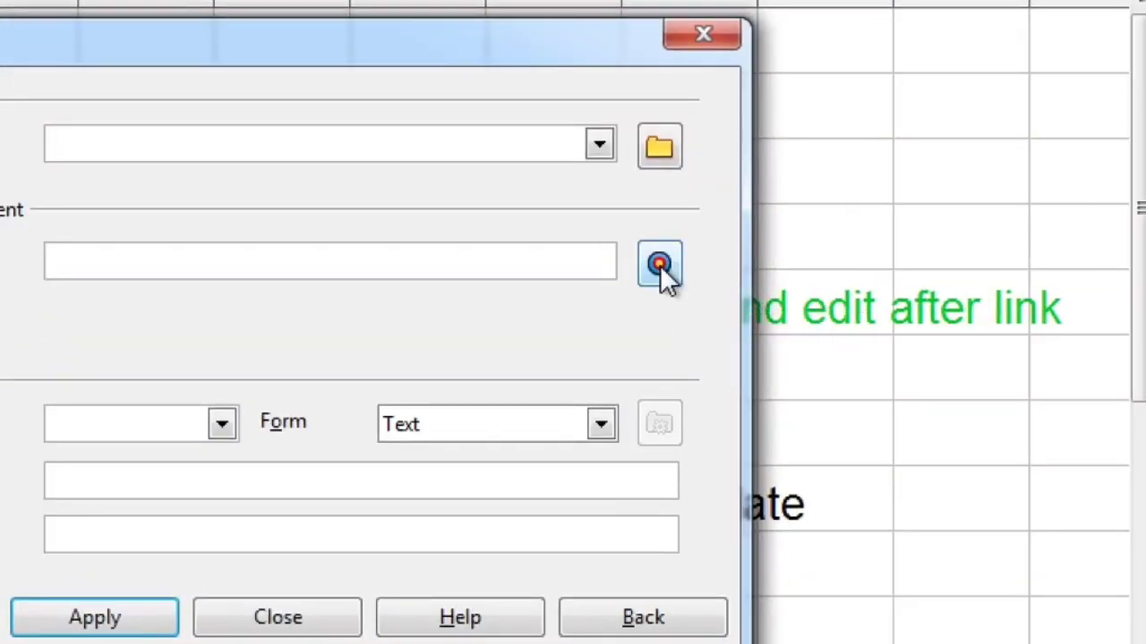
pyautogui.click(660, 265)
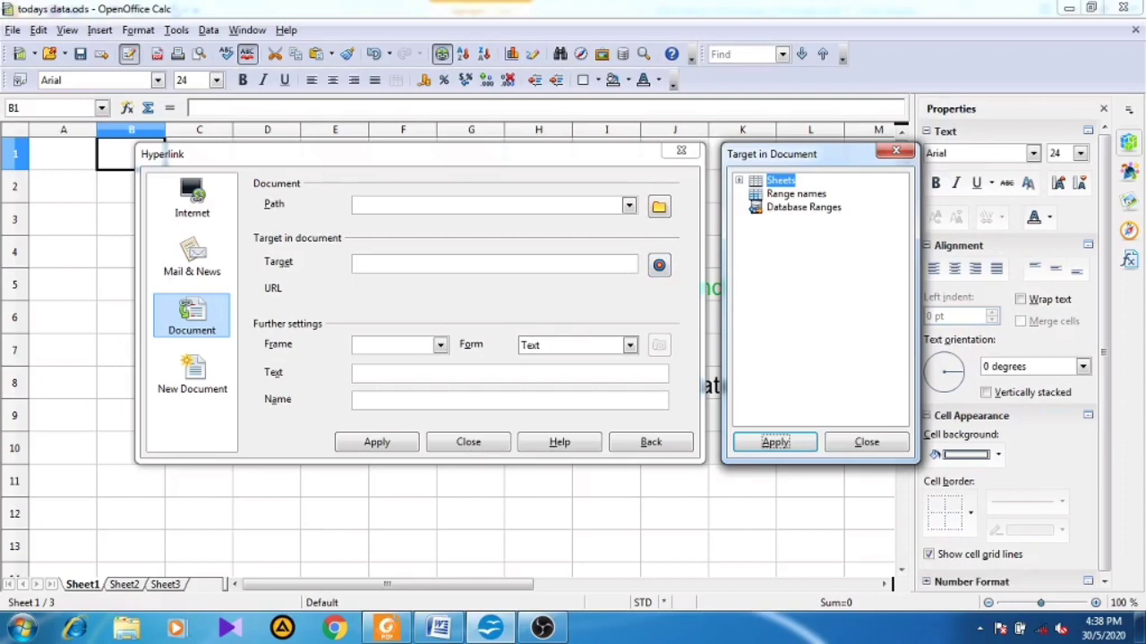
pyautogui.moveTo(835, 123); pyautogui.dragTo(482, 156)
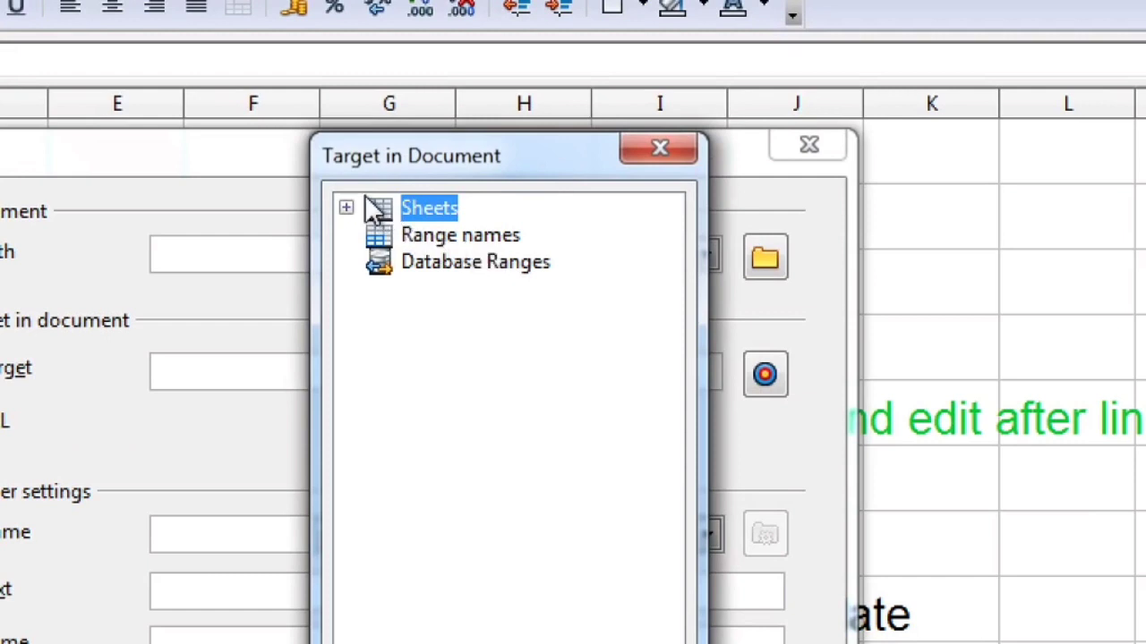
pyautogui.click(347, 207)
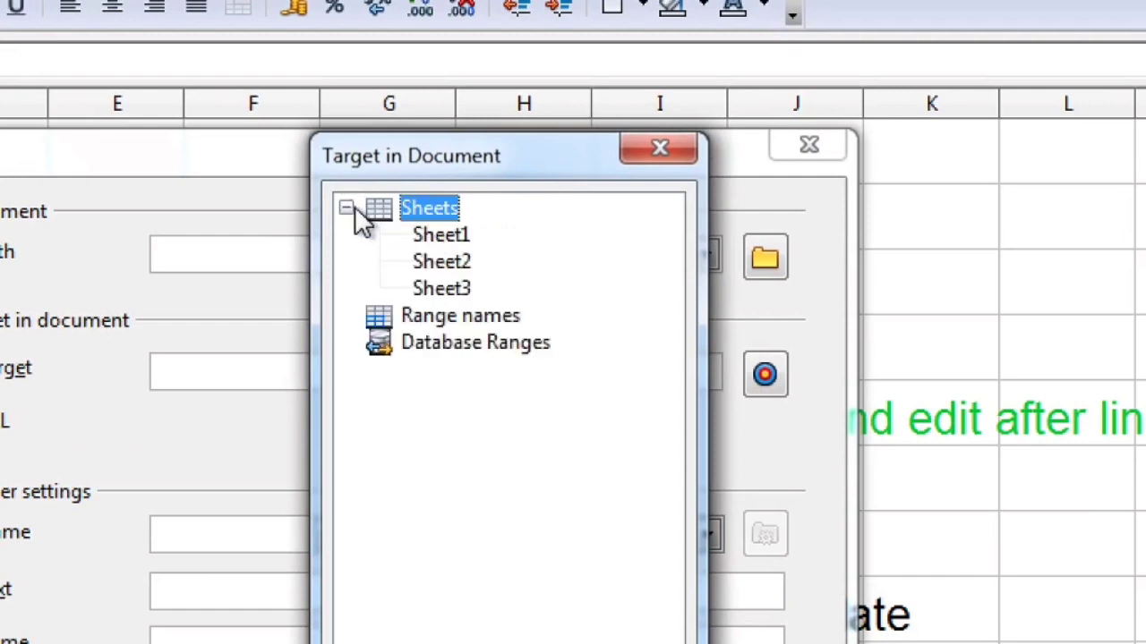
pyautogui.click(443, 261)
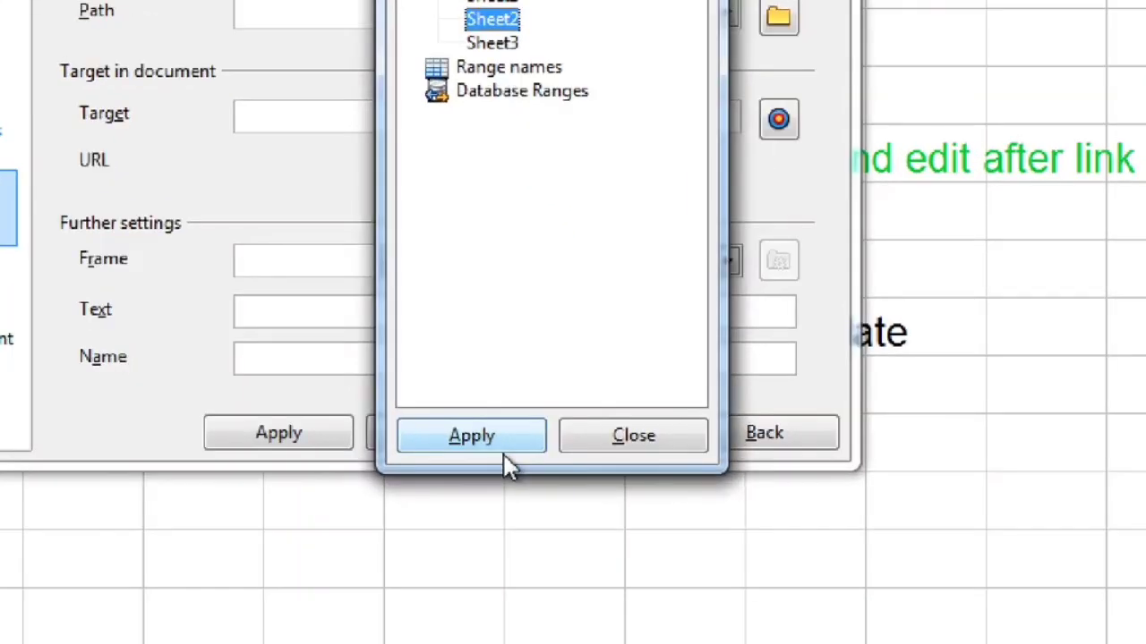
pyautogui.click(499, 439)
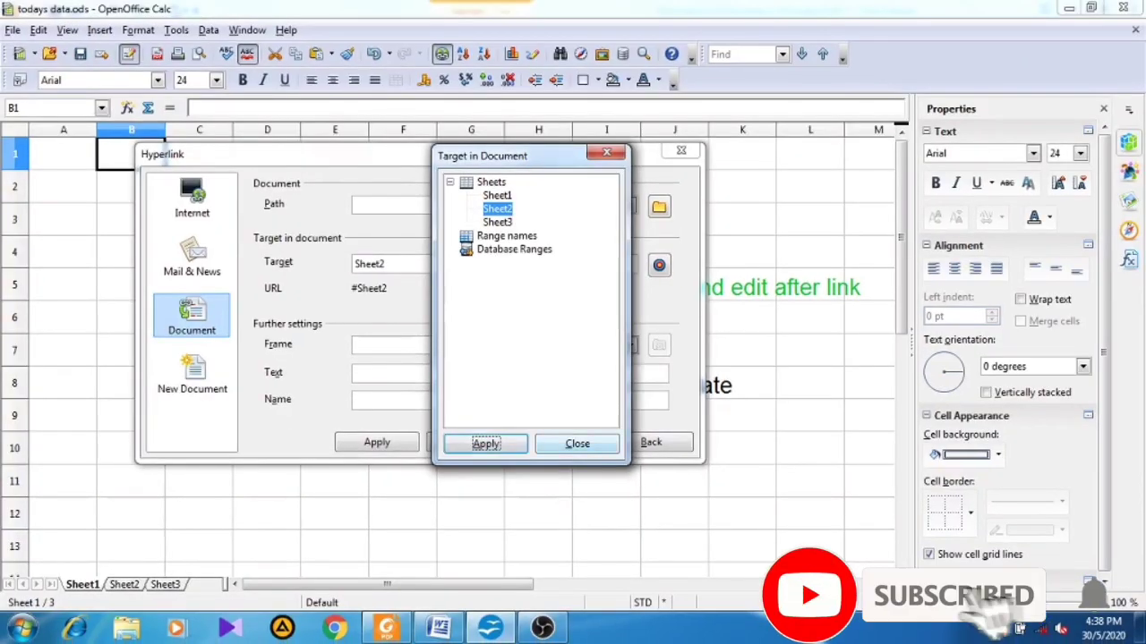
pyautogui.click(652, 443)
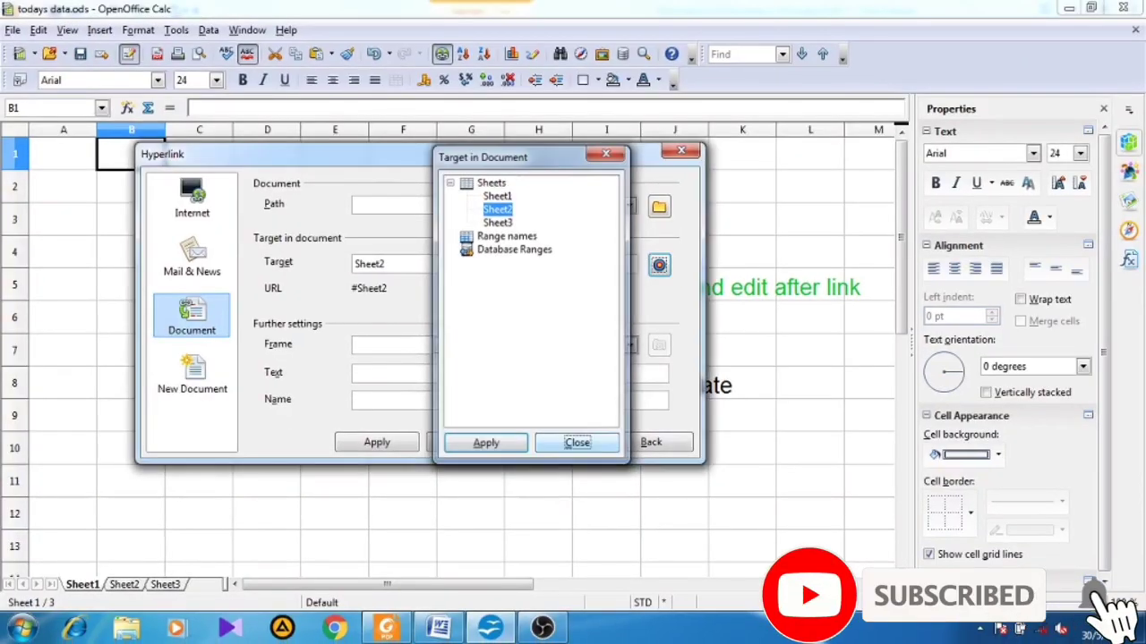
pyautogui.press('Return')
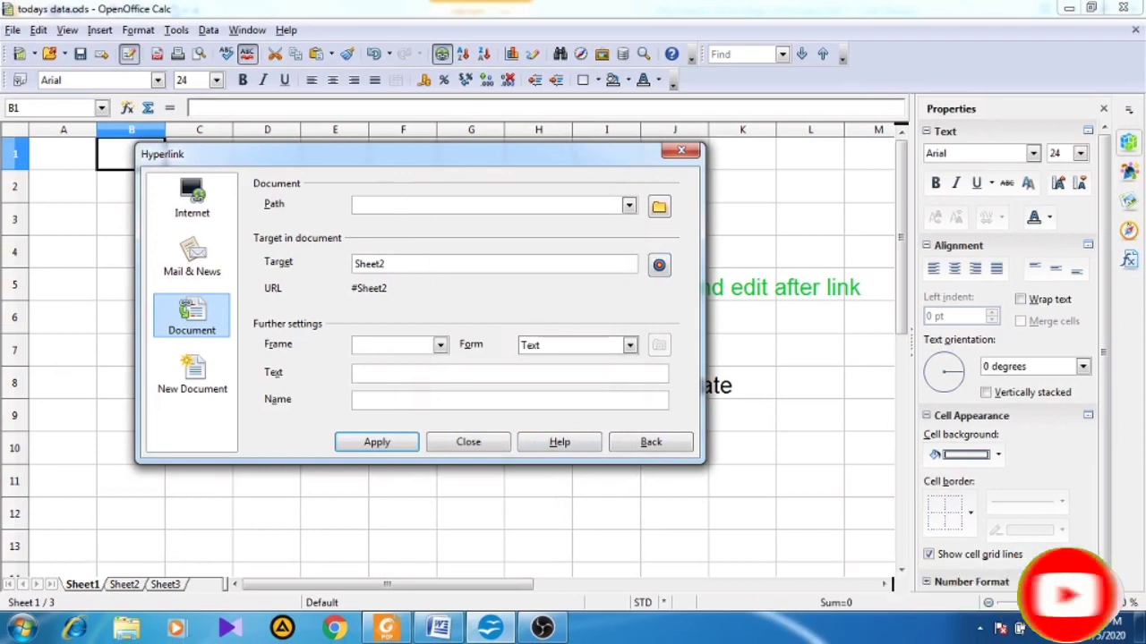
# Give the hyperlink the text "address to sheet 2" and insert it into cell B1.
pyautogui.write('adr')
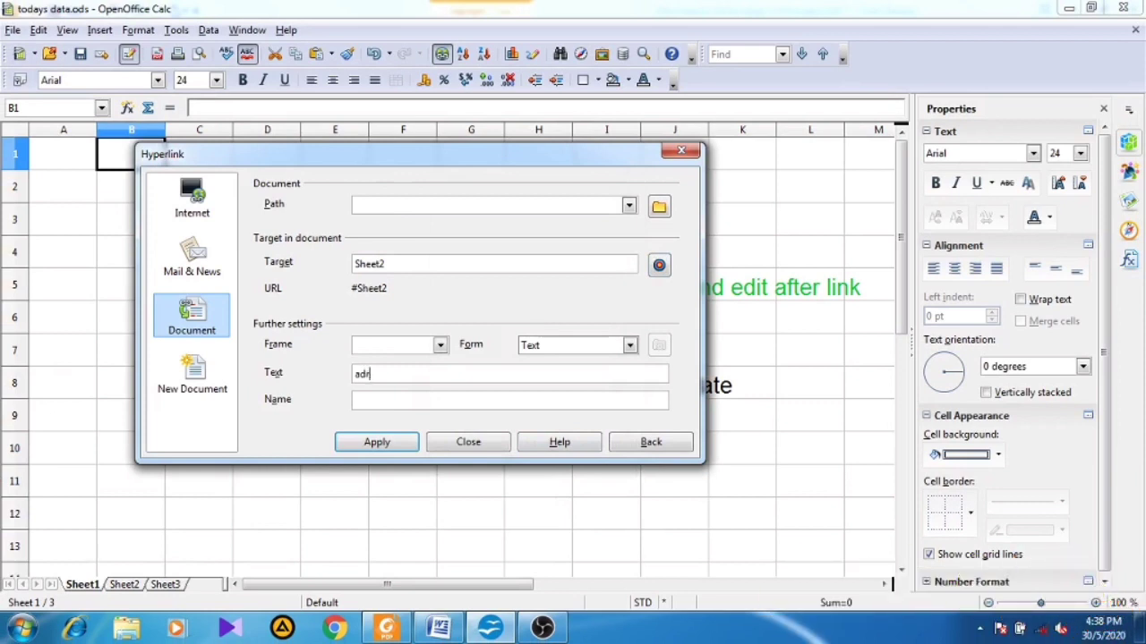
pyautogui.press('BackSpace')
pyautogui.write('dress to sheet 2')
pyautogui.click(377, 442)
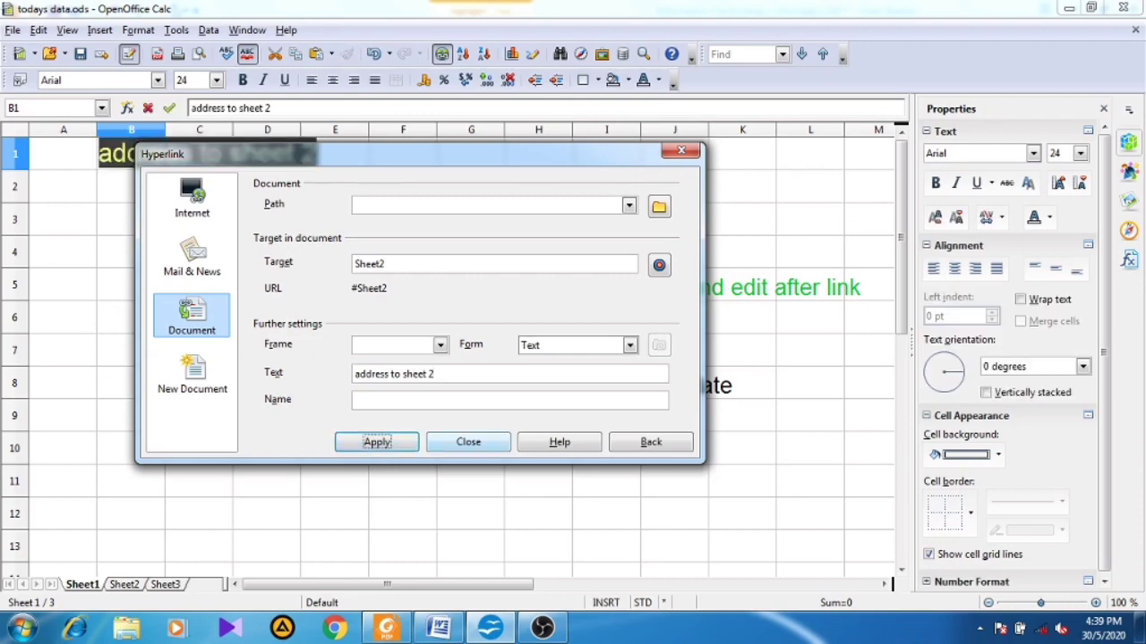
pyautogui.click(469, 442)
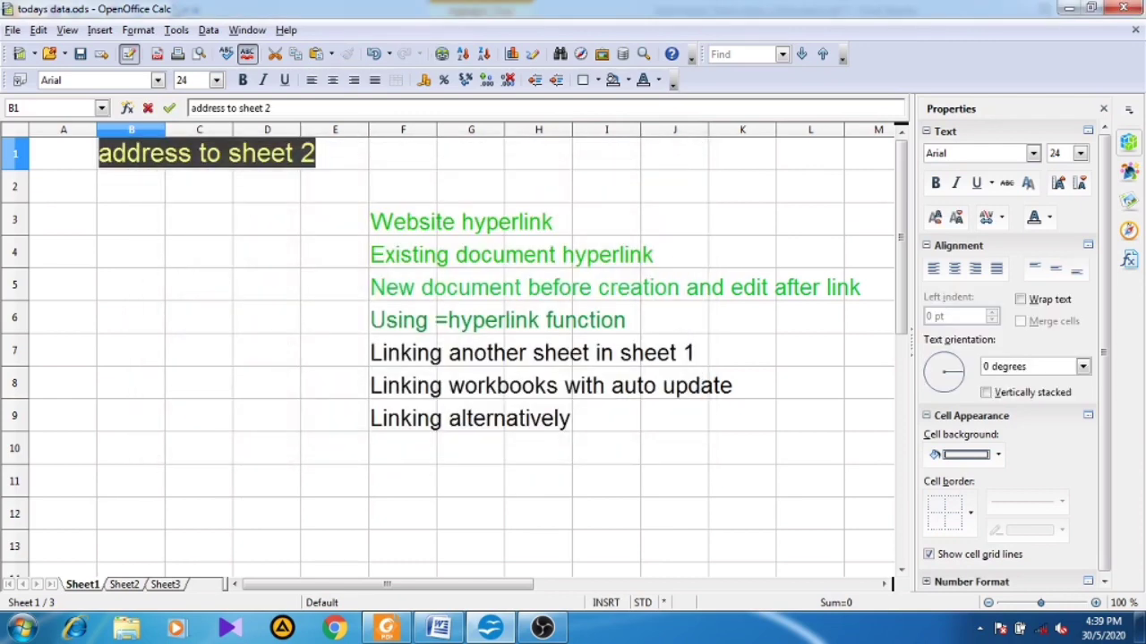
# Follow the B1 hyperlink to Sheet2 and enter "hi there" in cell B4.
pyautogui.click(206, 153)
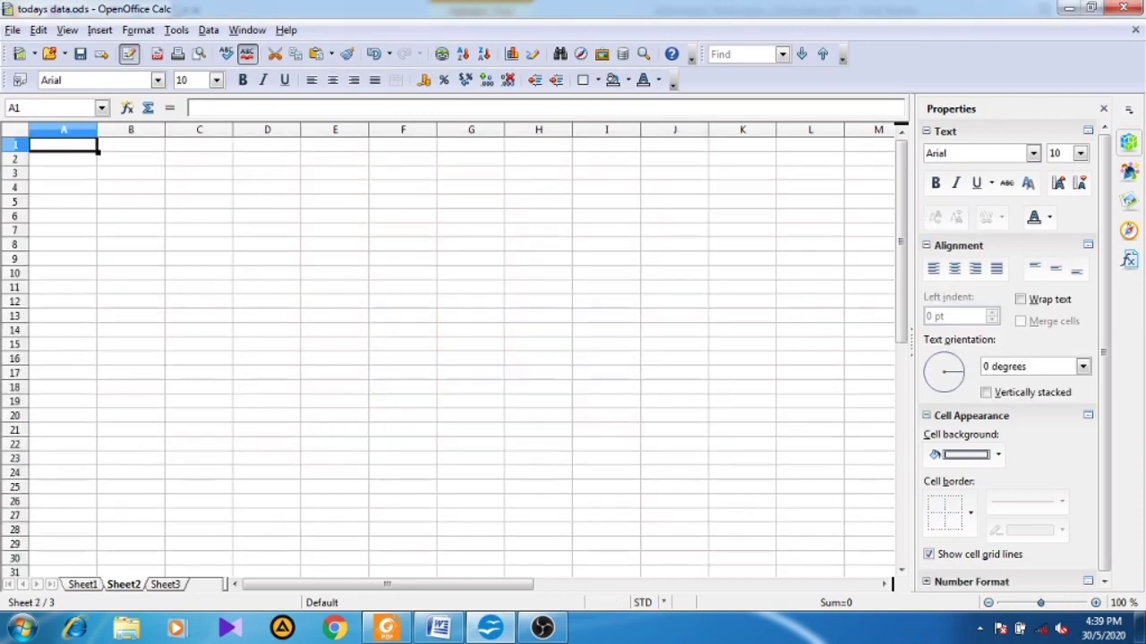
pyautogui.click(130, 187)
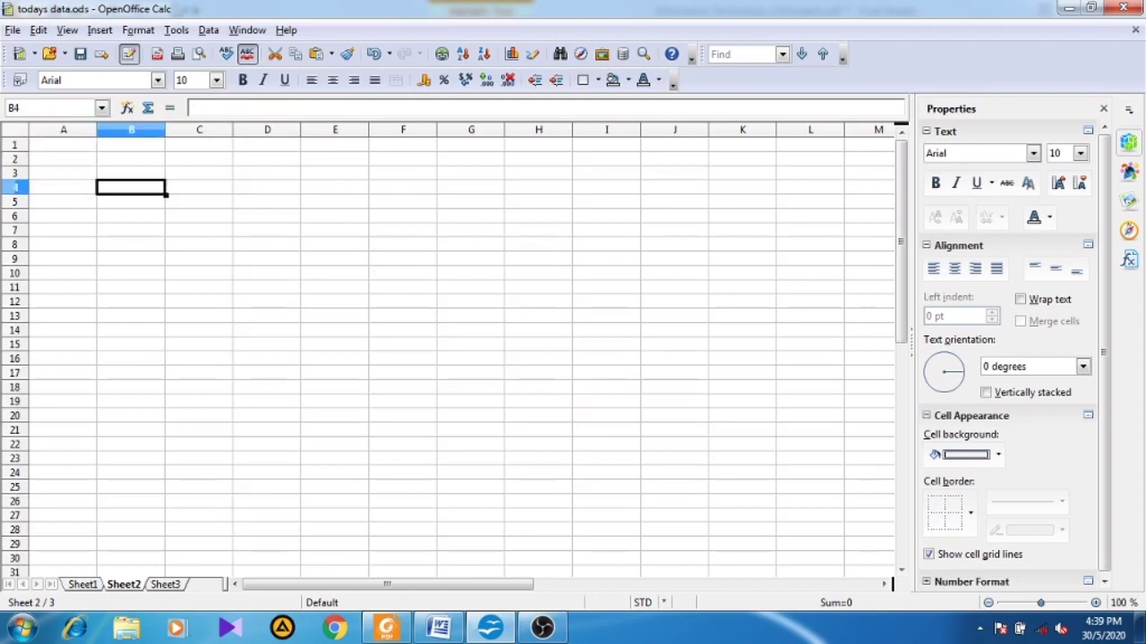
pyautogui.write('hi')
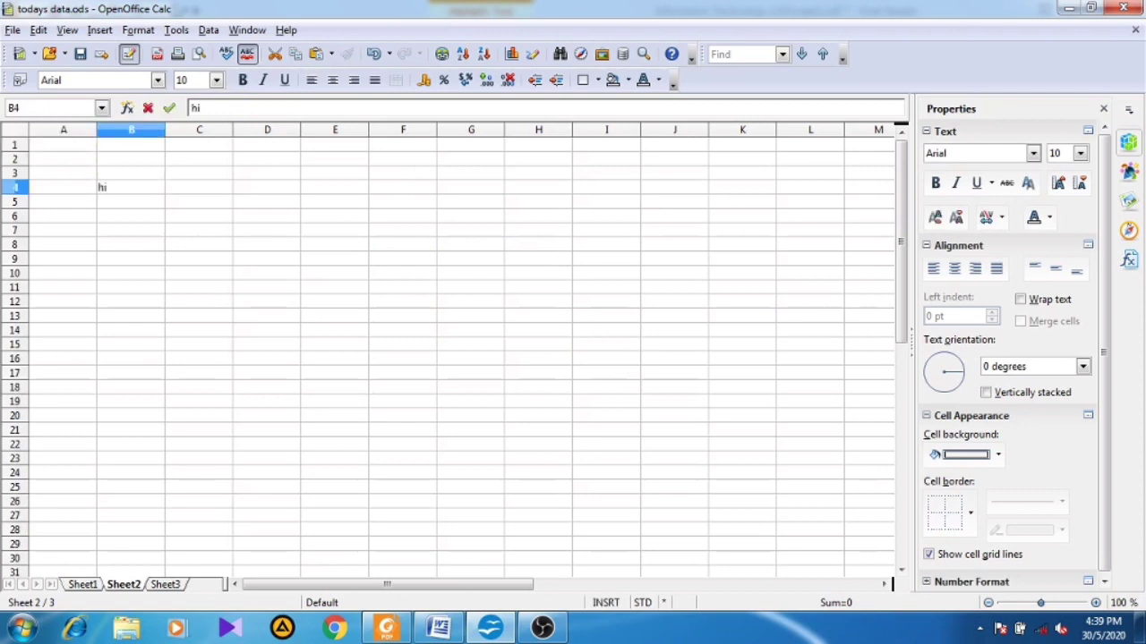
pyautogui.write('re')
pyautogui.press('BackSpace')
pyautogui.press('BackSpace')
pyautogui.write('ere')
# Return to Sheet1, test the "address to sheet 2" link once more, and go back to Sheet1.
pyautogui.click(82, 585)
pyautogui.click(198, 383)
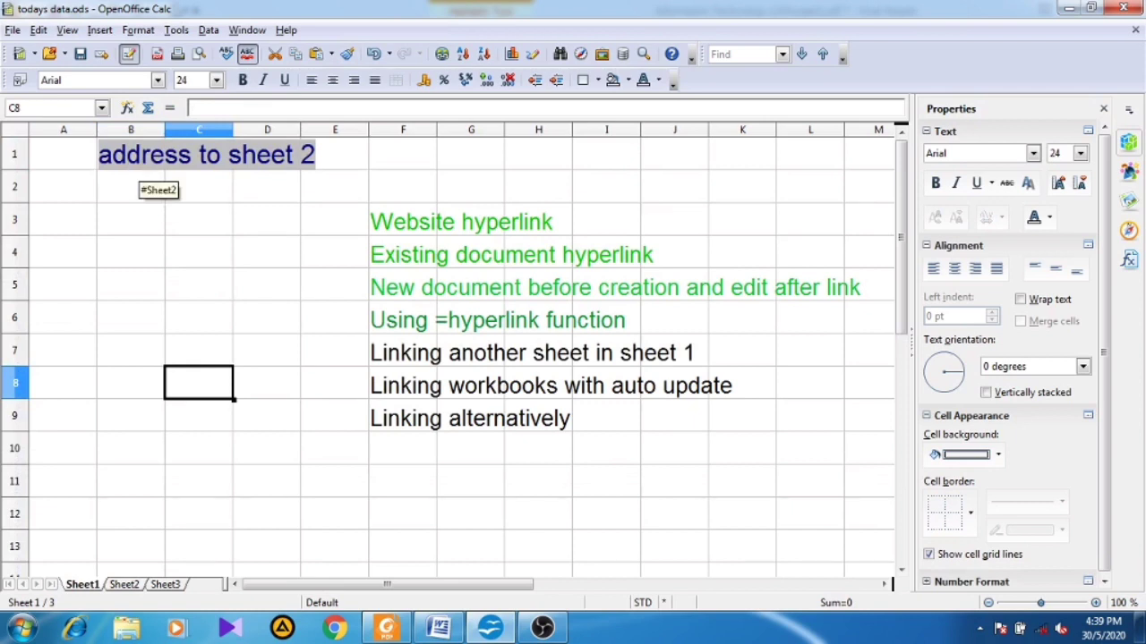
pyautogui.click(140, 159)
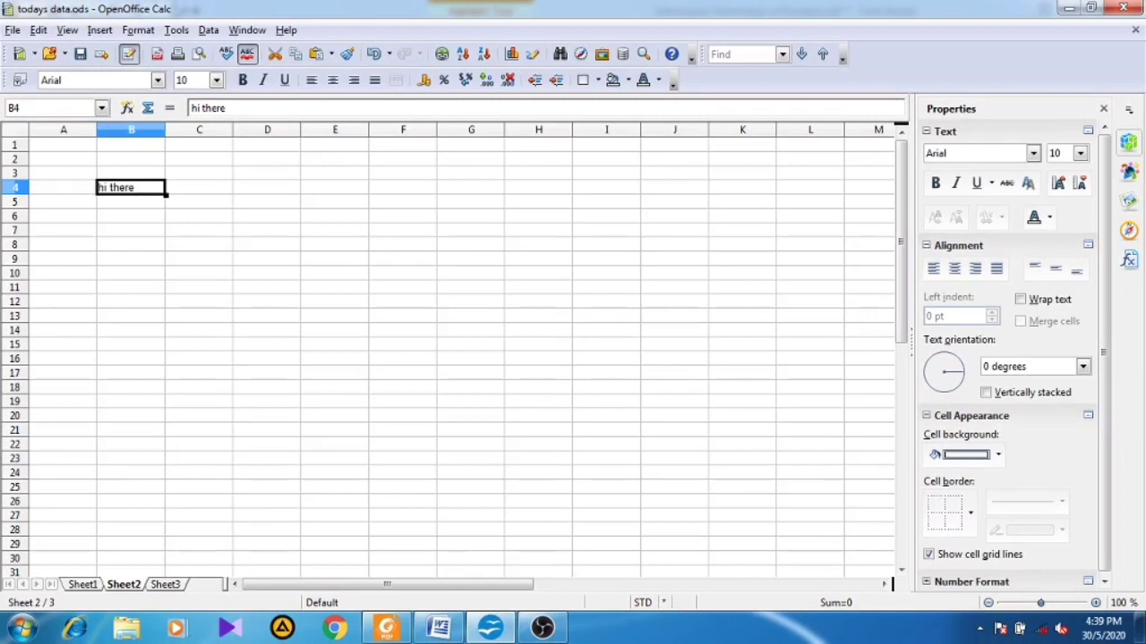
pyautogui.hotkey('ctrl', 'pageup')
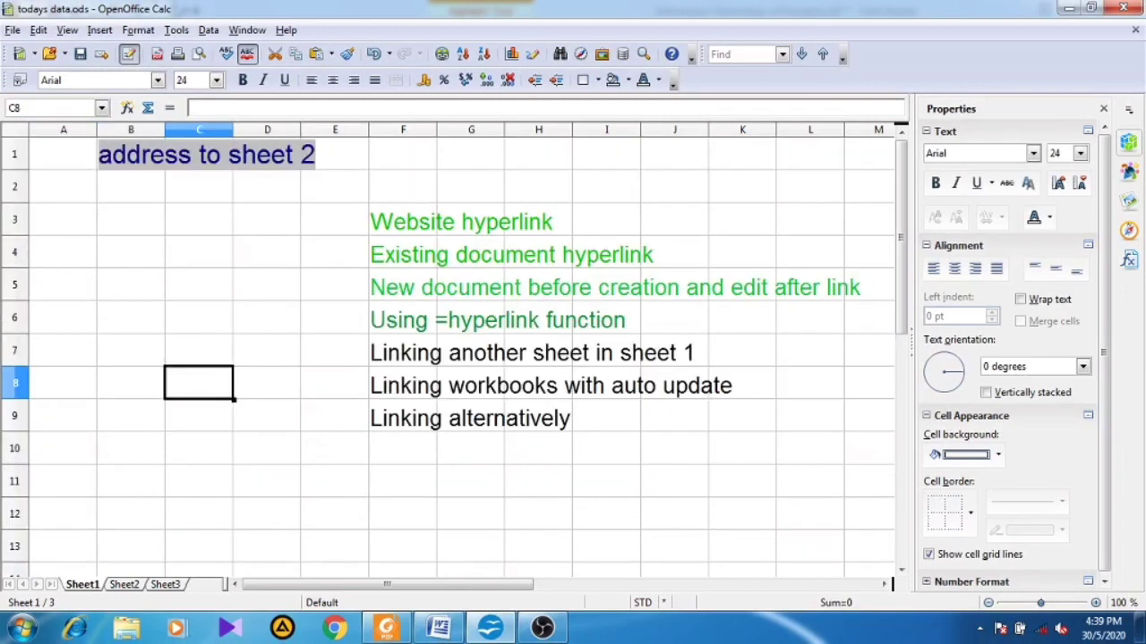
# Colour the "Linking another sheet in sheet 1" topic in cell F7 green to mark it as covered.
pyautogui.click(403, 352)
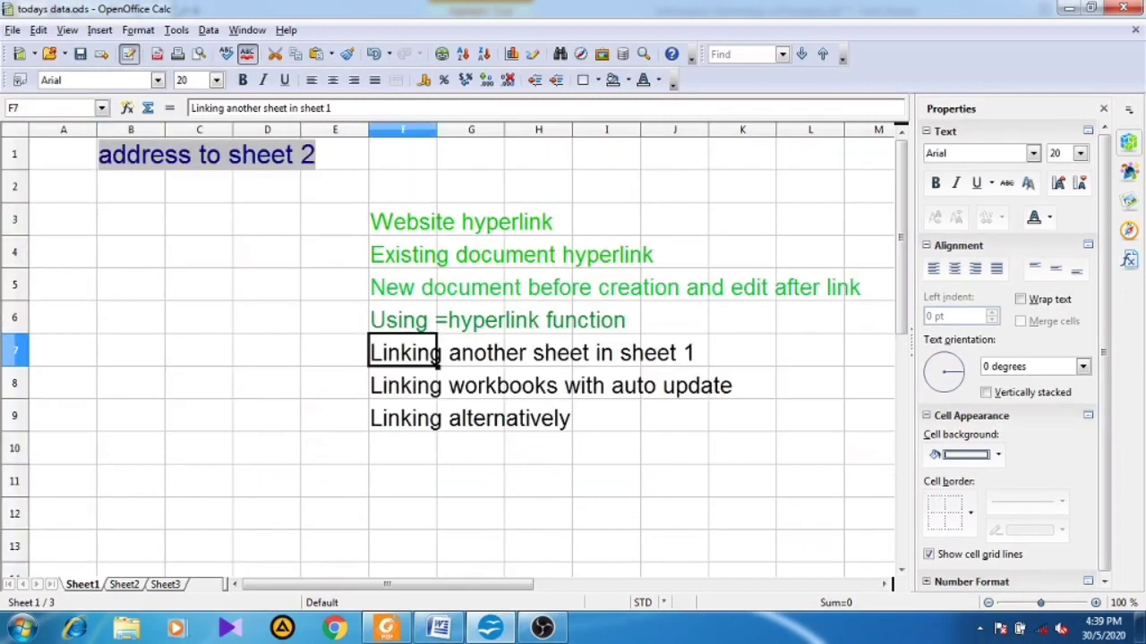
pyautogui.click(1049, 218)
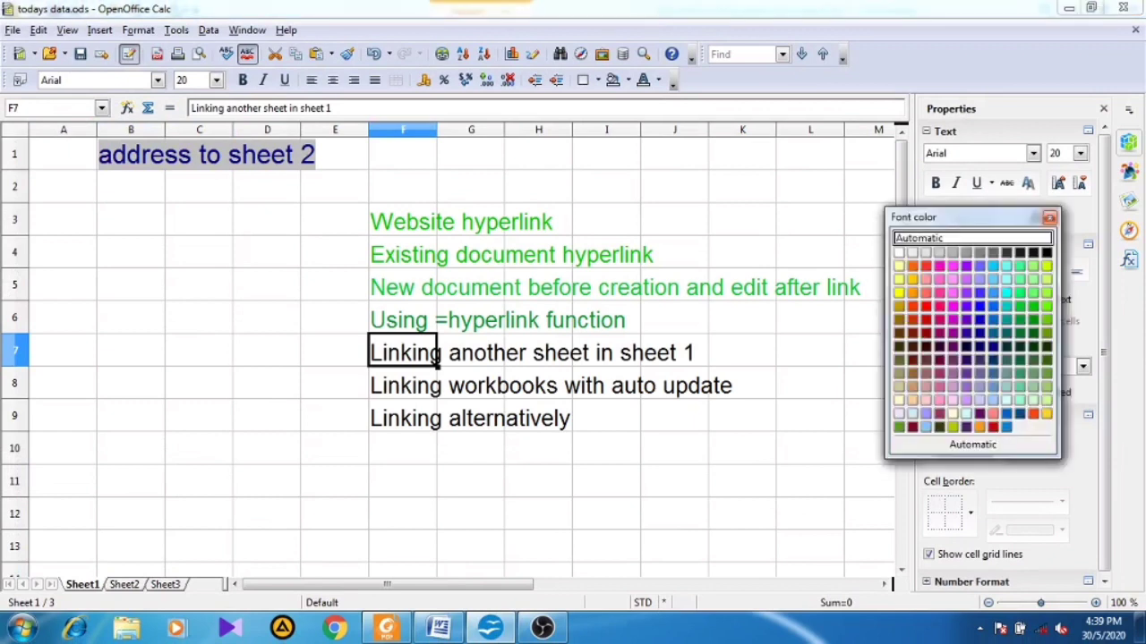
pyautogui.click(1019, 319)
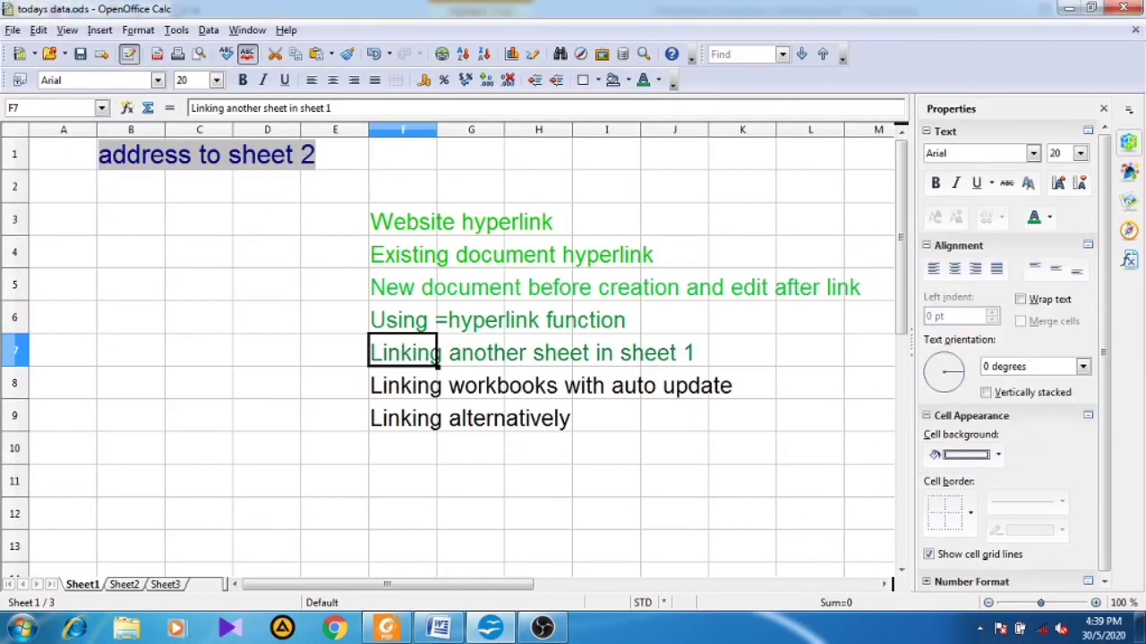
# Delete the "address to sheet 2" link from cell B1 with the preselected content types and select cell A2.
pyautogui.click(403, 385)
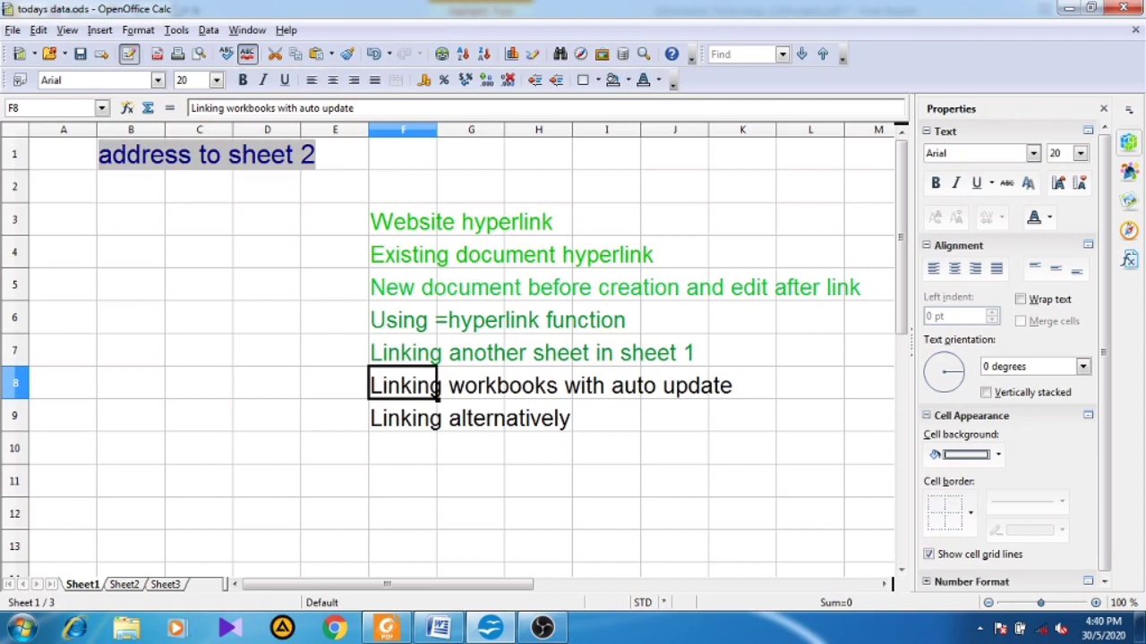
pyautogui.click(199, 219)
pyautogui.click(130, 186)
pyautogui.press('Up')
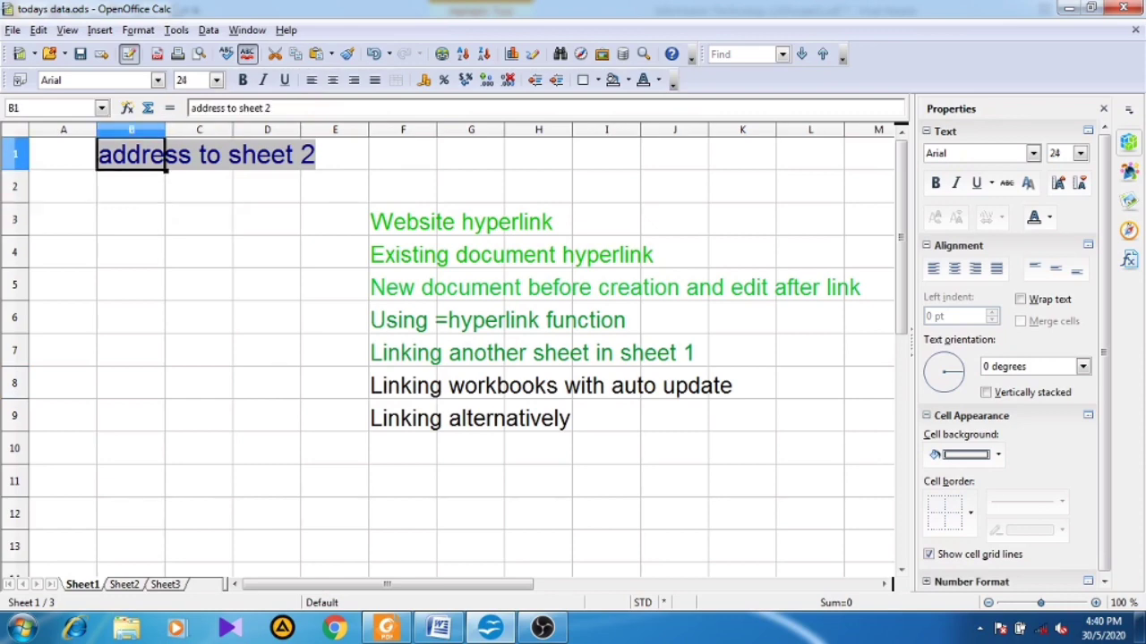
pyautogui.press('BackSpace')
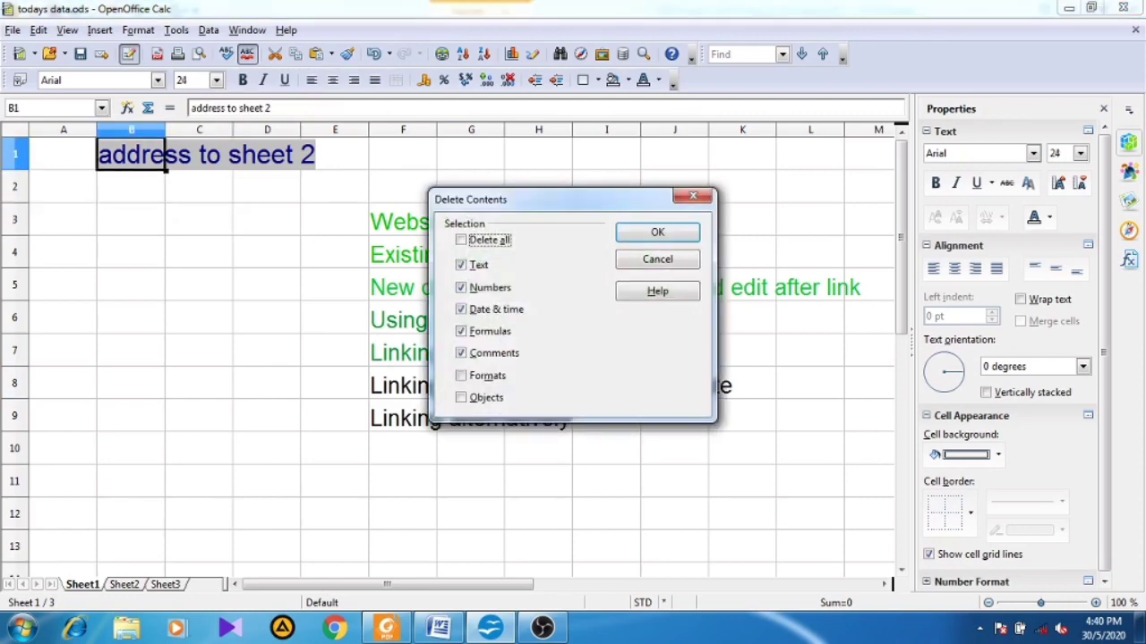
pyautogui.press('Return')
pyautogui.press('Down')
pyautogui.press('Down')
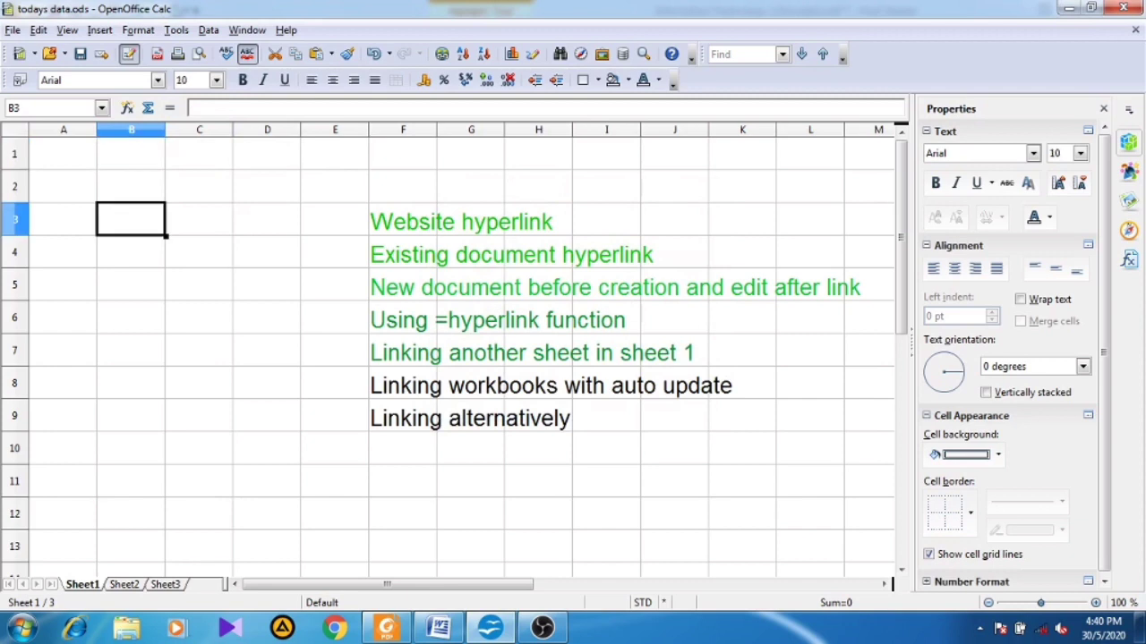
pyautogui.press('Up')
pyautogui.press('Left')
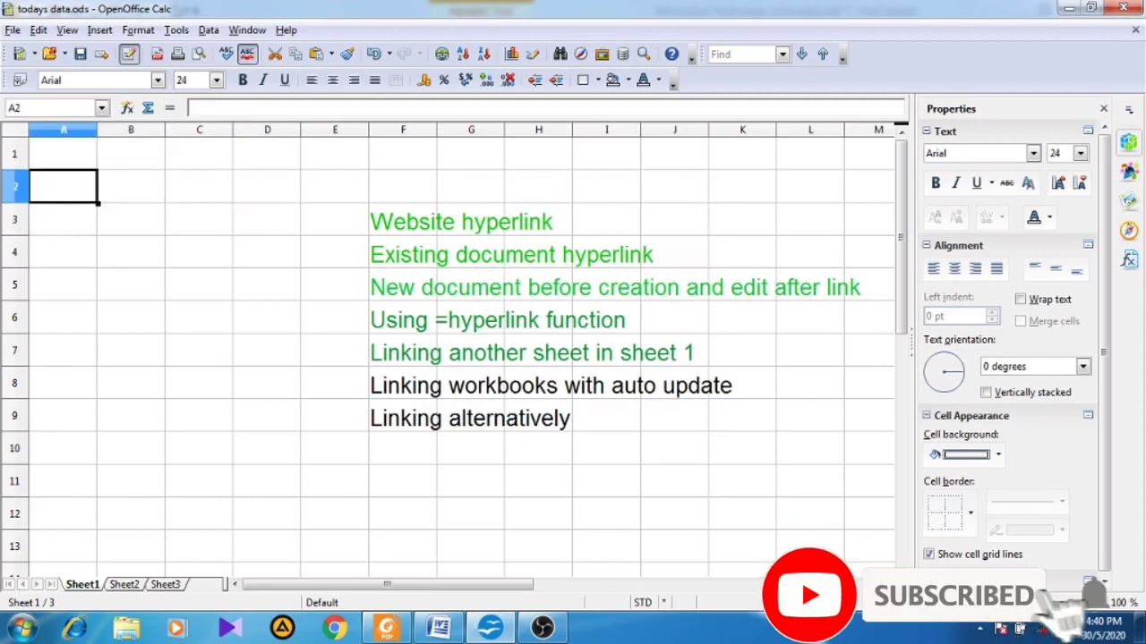
pyautogui.press('Right')
pyautogui.press('Left')
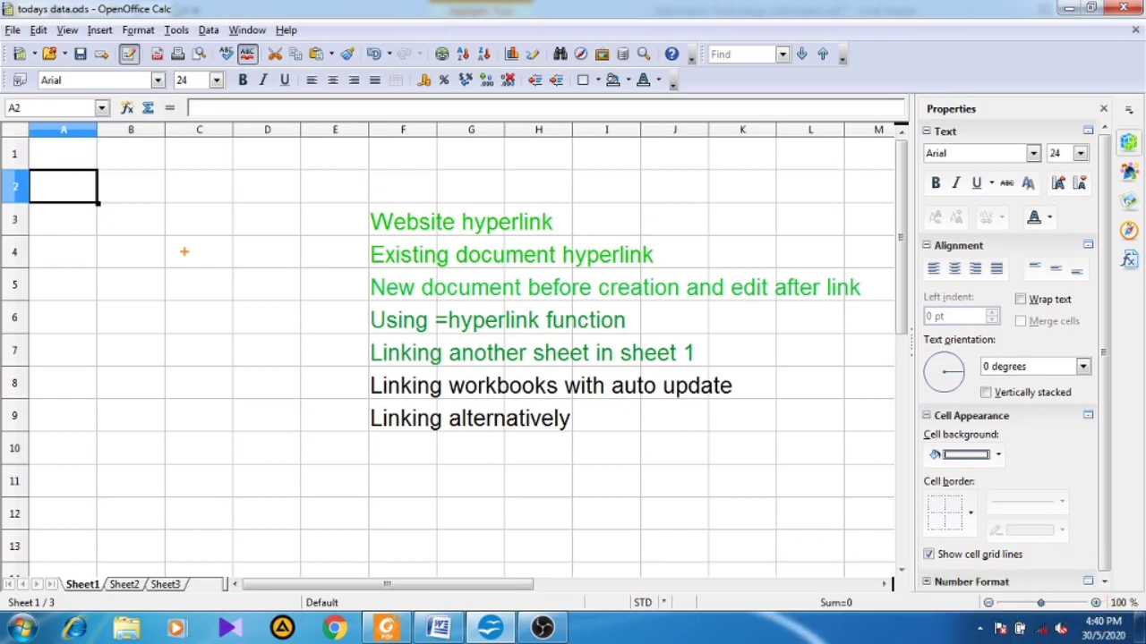
pyautogui.moveTo(145, 226)
pyautogui.mouseDown()
pyautogui.moveTo(124, 385)
pyautogui.moveTo(196, 292)
pyautogui.moveTo(111, 312)
pyautogui.mouseUp()
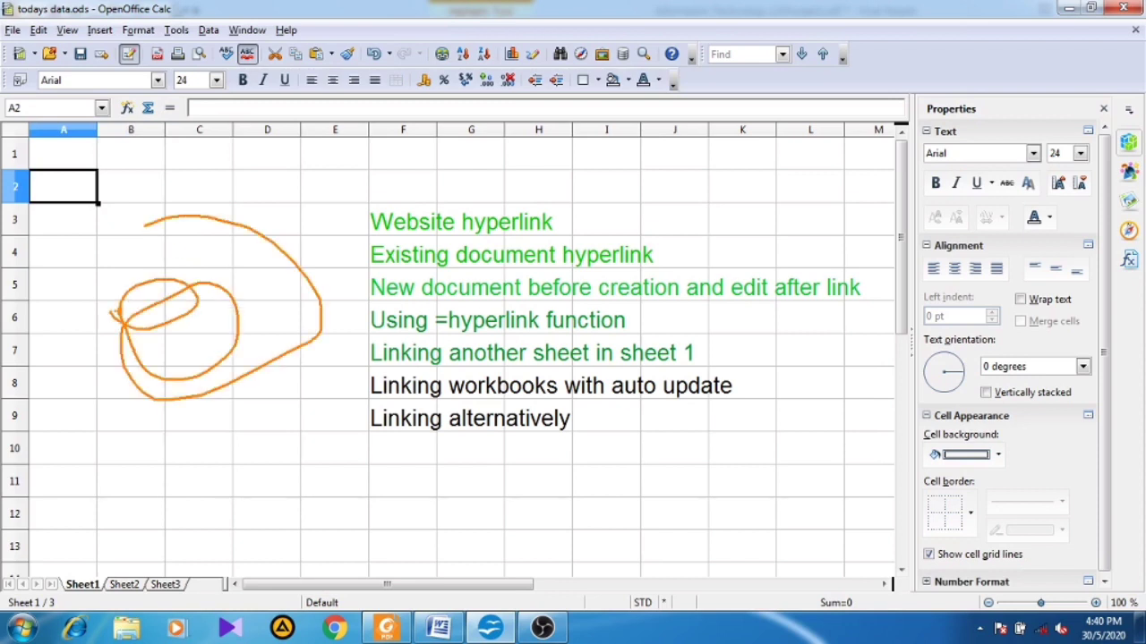
pyautogui.press('y')
pyautogui.moveTo(123, 237)
pyautogui.mouseDown()
pyautogui.moveTo(120, 279)
pyautogui.moveTo(207, 325)
pyautogui.moveTo(111, 341)
pyautogui.mouseUp()
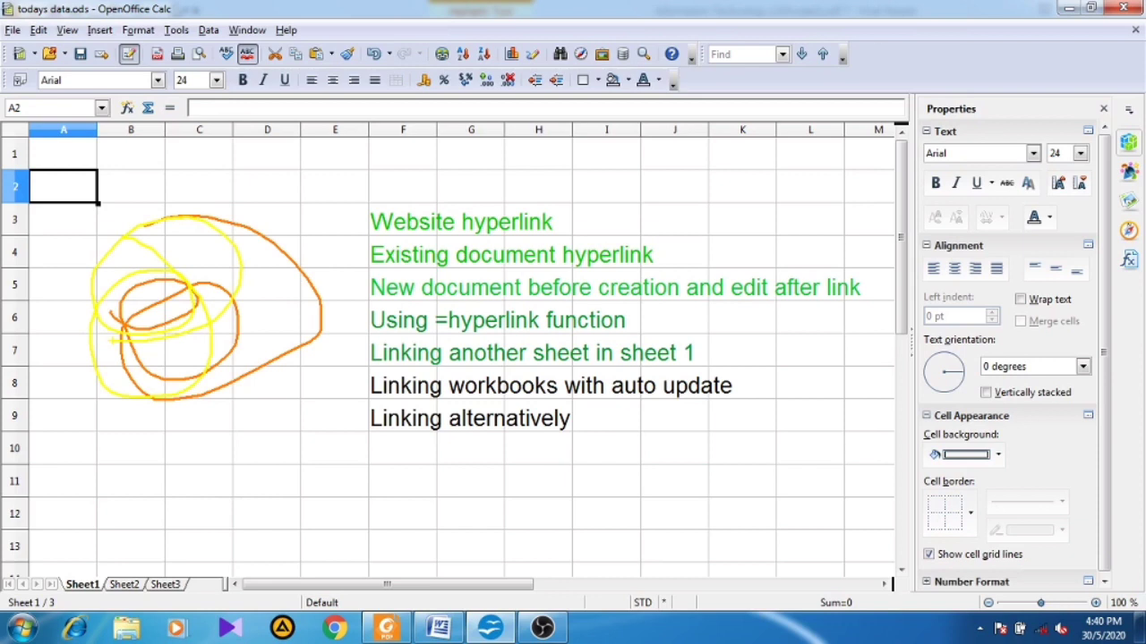
pyautogui.moveTo(78, 195); pyautogui.dragTo(154, 132)
pyautogui.moveTo(156, 188); pyautogui.dragTo(179, 181)
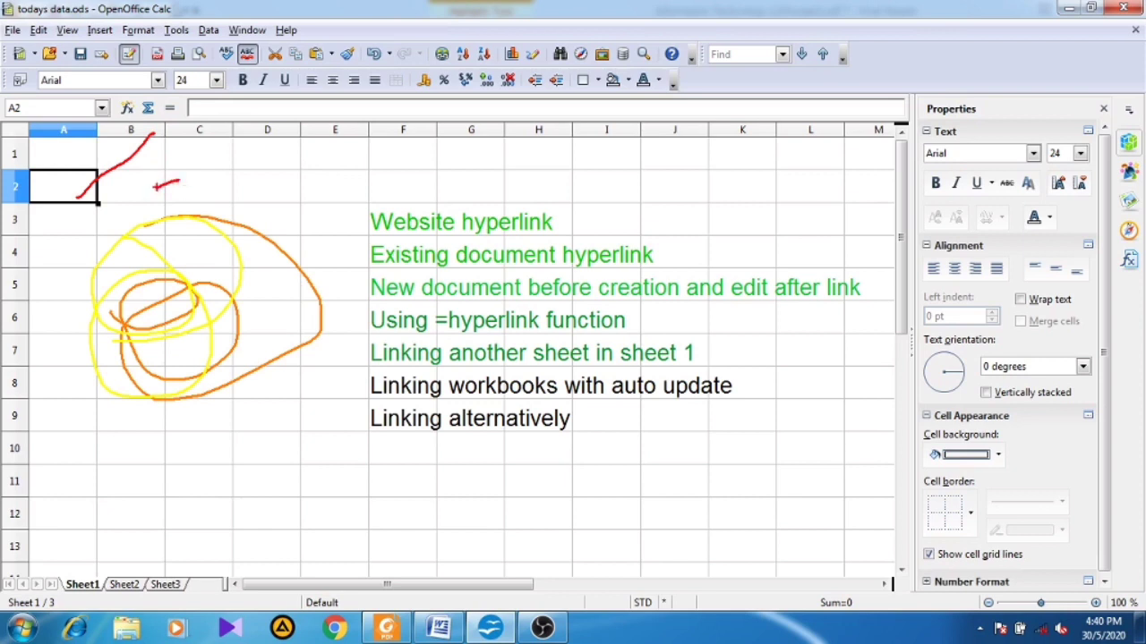
pyautogui.press('e')
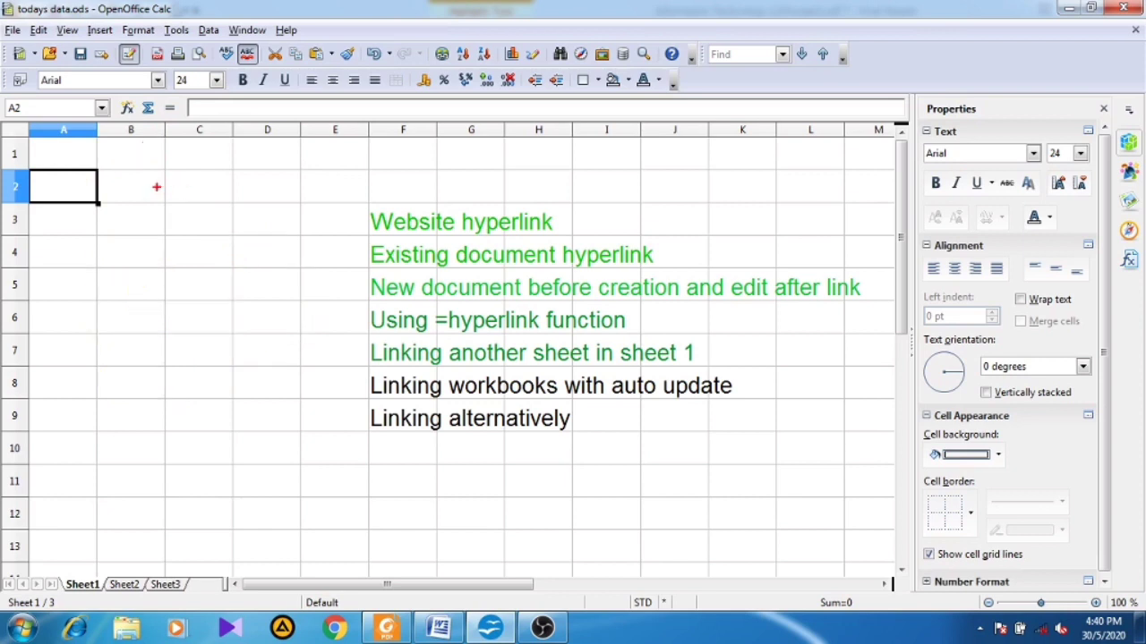
pyautogui.press('Escape')
# Enter "doc1" in cell A2 of Sheet1 and move on to cell B2.
pyautogui.press('Right')
pyautogui.press('Left')
pyautogui.write('doc1')
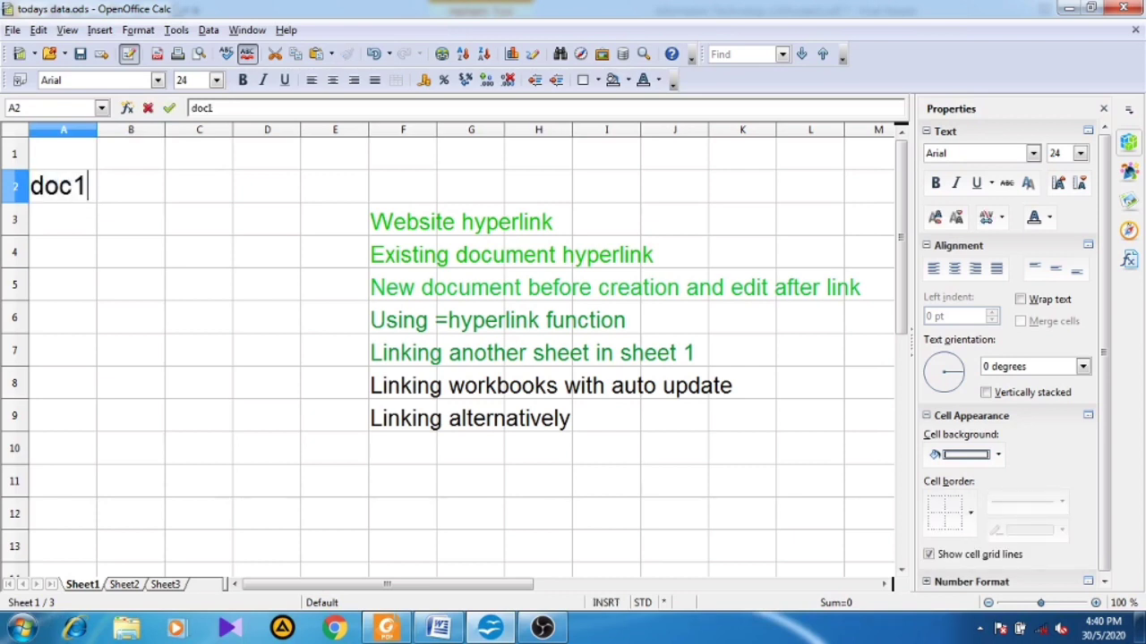
pyautogui.press('Tab')
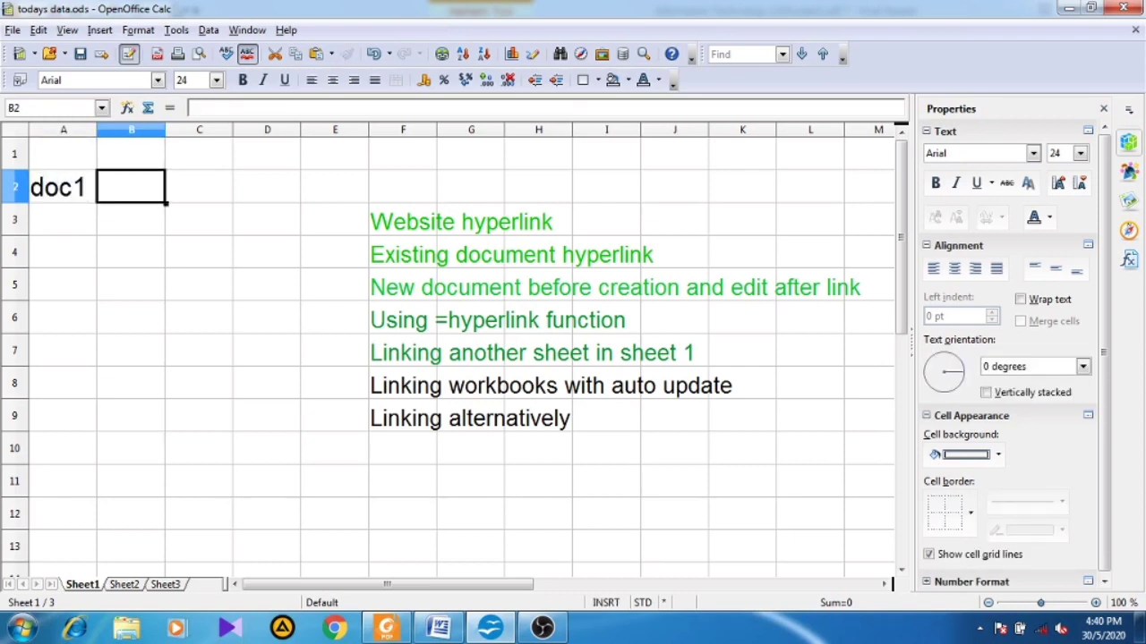
# Enter "doc2" in cell B2 of Sheet1 and select cell A3 below "doc1".
pyautogui.write('doc2')
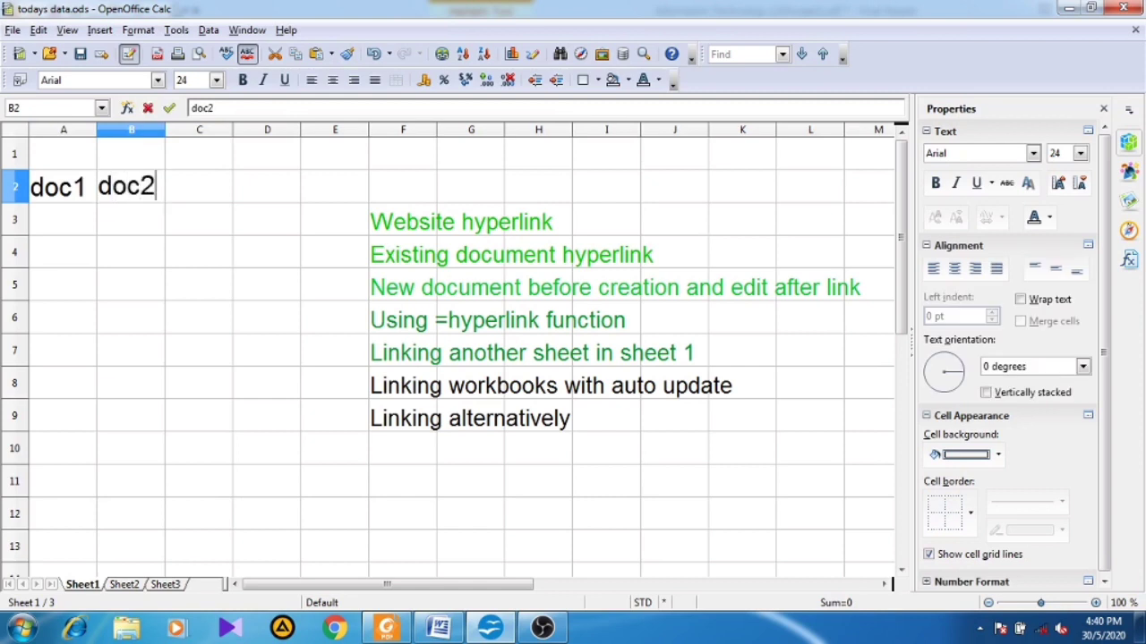
pyautogui.press('Return')
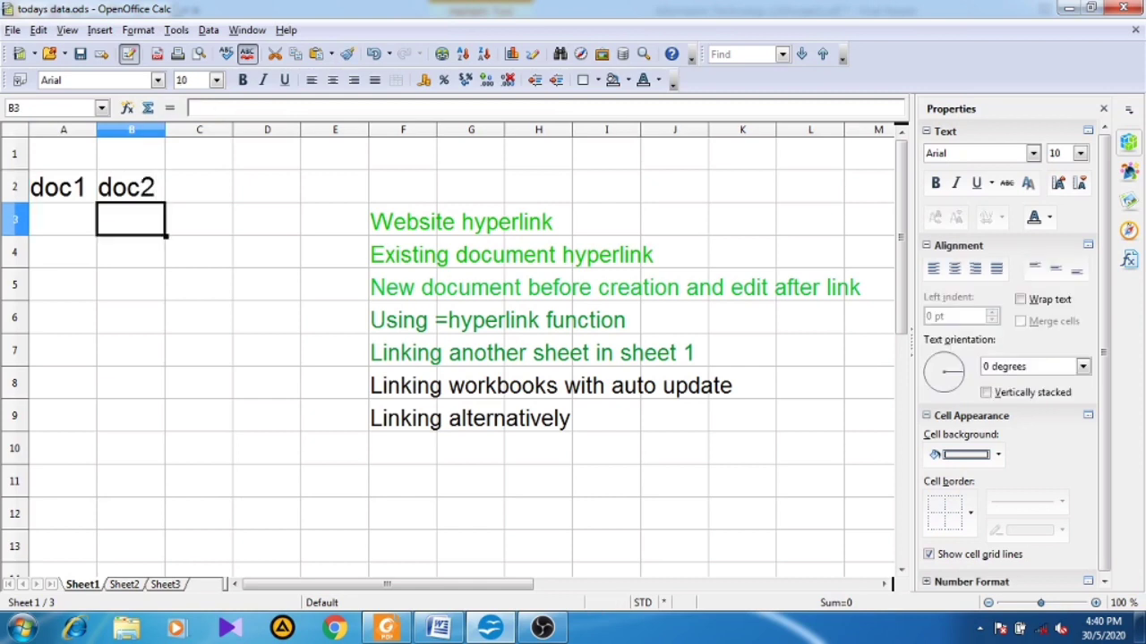
pyautogui.click(62, 187)
pyautogui.click(130, 187)
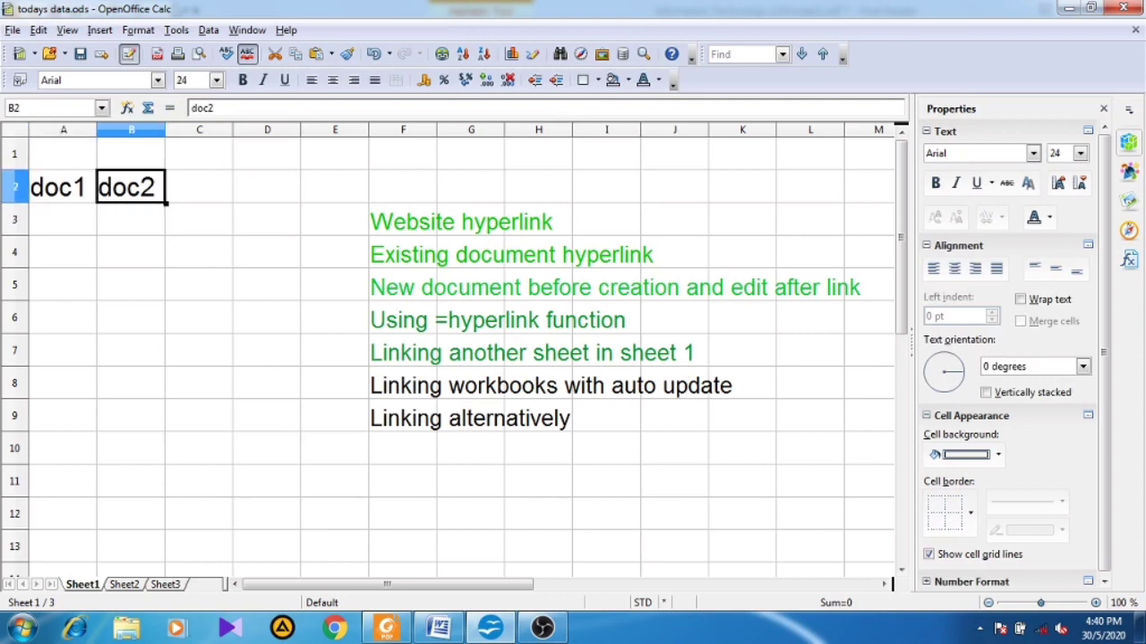
pyautogui.click(63, 187)
pyautogui.click(130, 187)
pyautogui.click(62, 220)
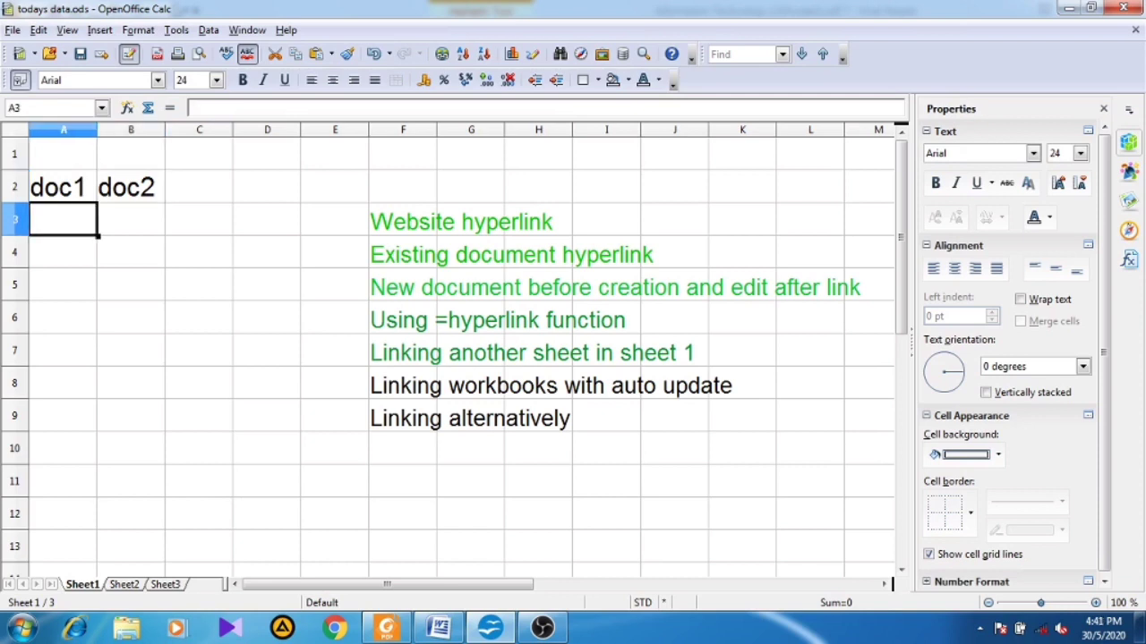
# Create a new blank spreadsheet and set the font size of cells A1:A9 to 32.
pyautogui.click(12, 30)
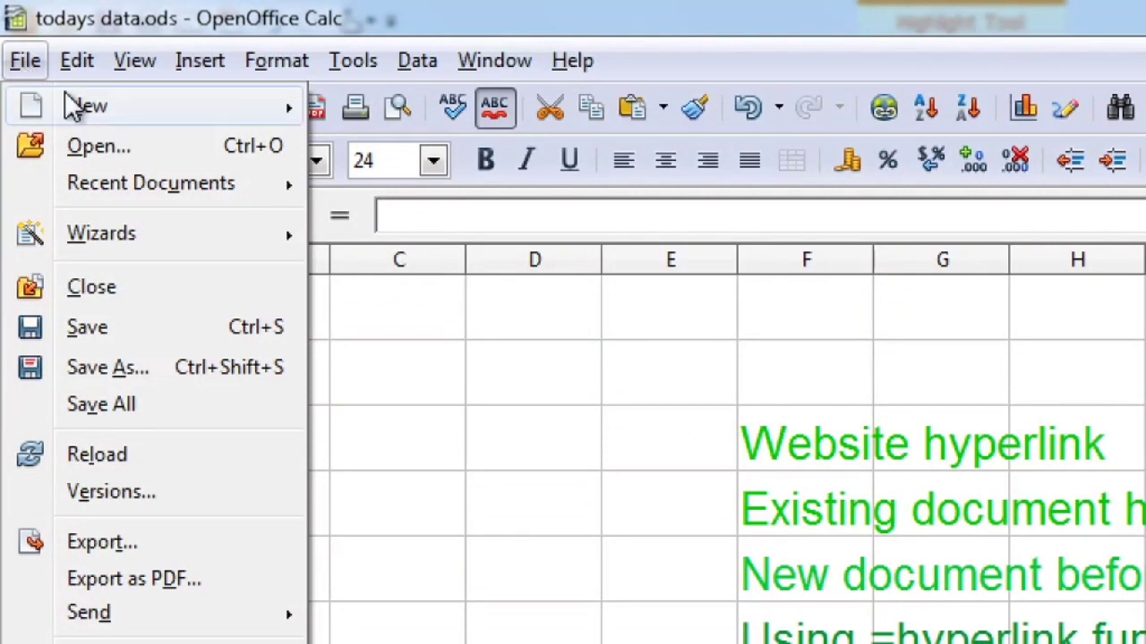
pyautogui.moveTo(64, 60)
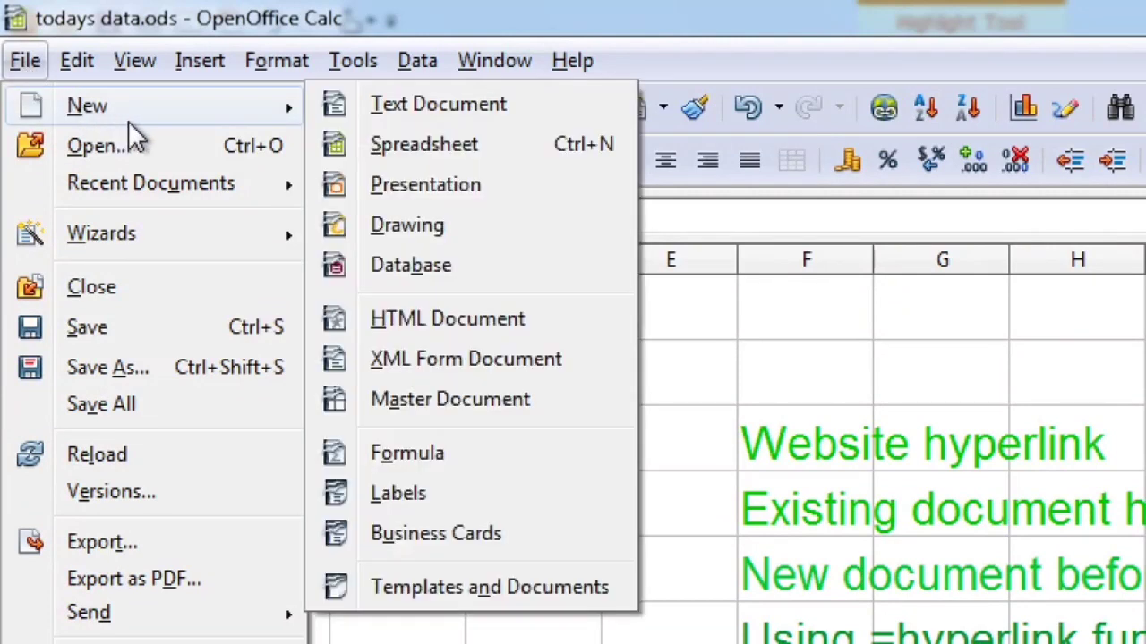
pyautogui.click(423, 146)
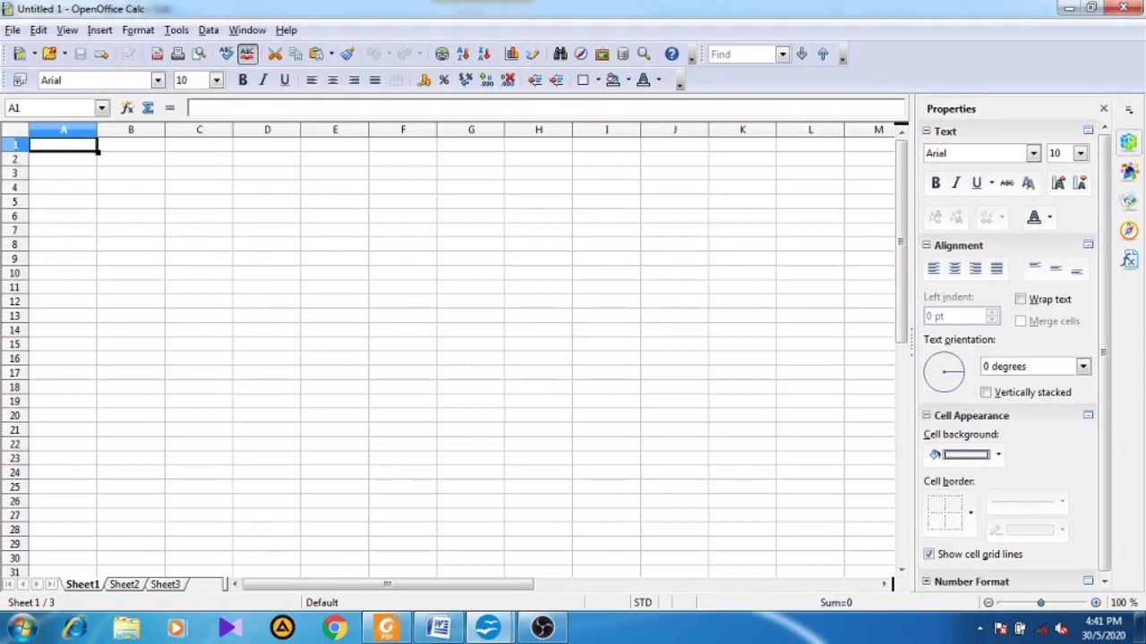
pyautogui.moveTo(63, 144); pyautogui.dragTo(63, 259)
pyautogui.click(216, 80)
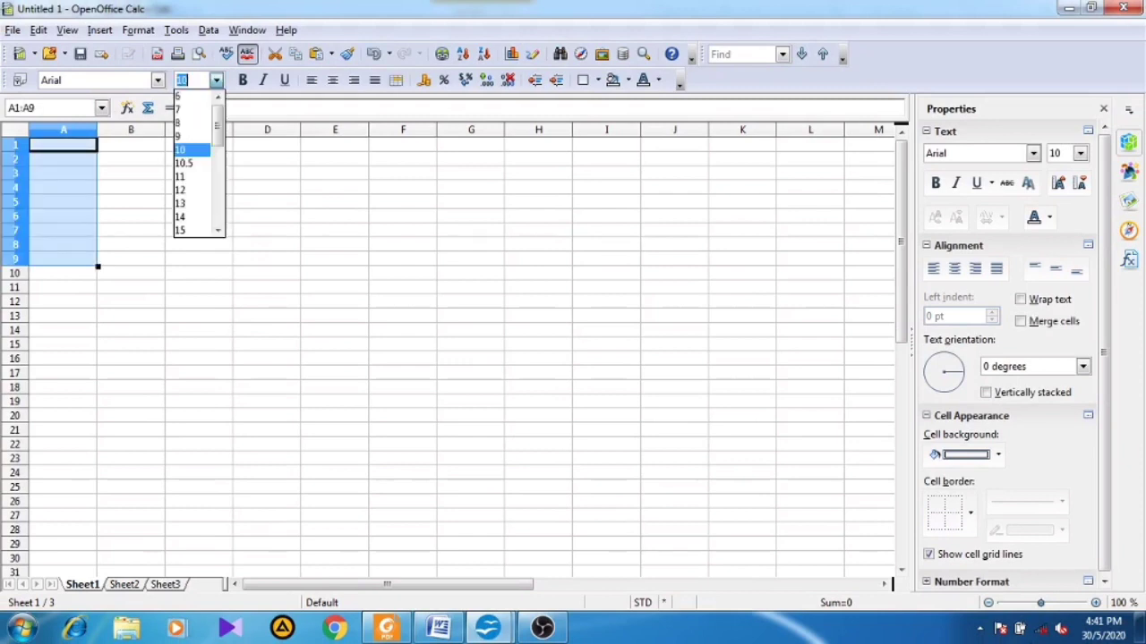
pyautogui.scroll(-3, 197, 163)
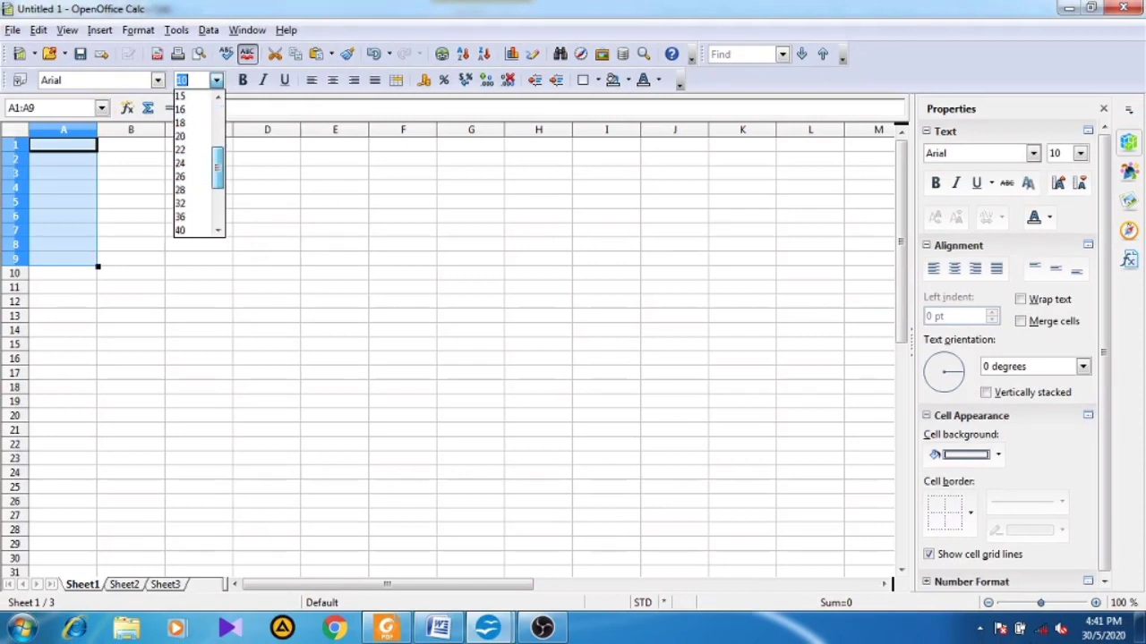
pyautogui.click(188, 203)
# Enter the heading "name" in cell A1 and the entries "a", "b" and "c" in cells A2 to A4.
pyautogui.click(63, 160)
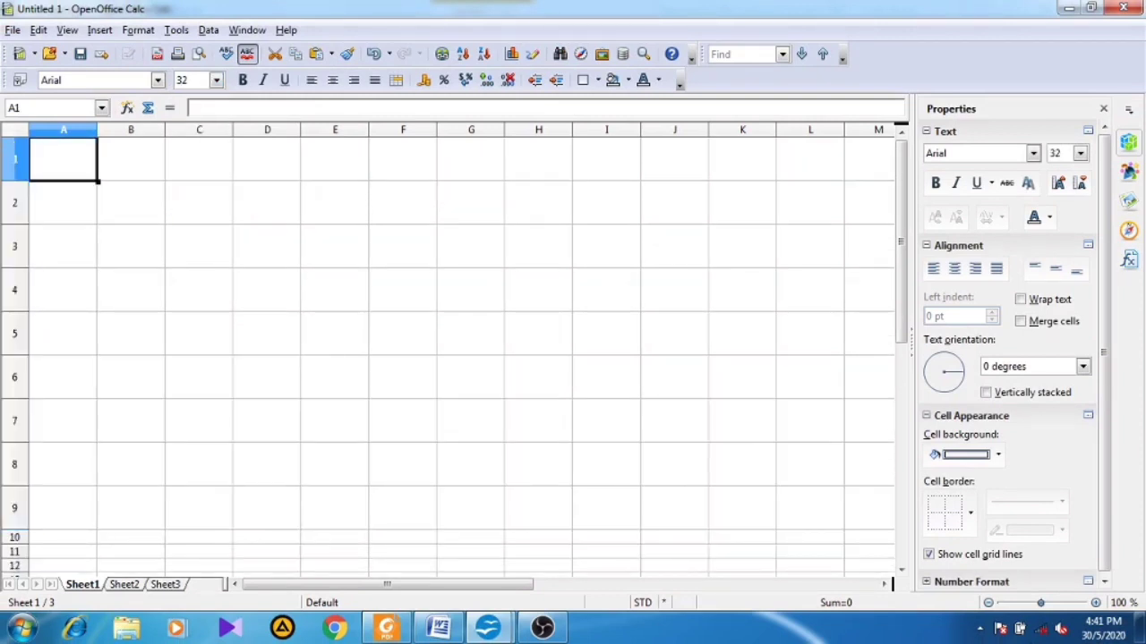
pyautogui.write('name')
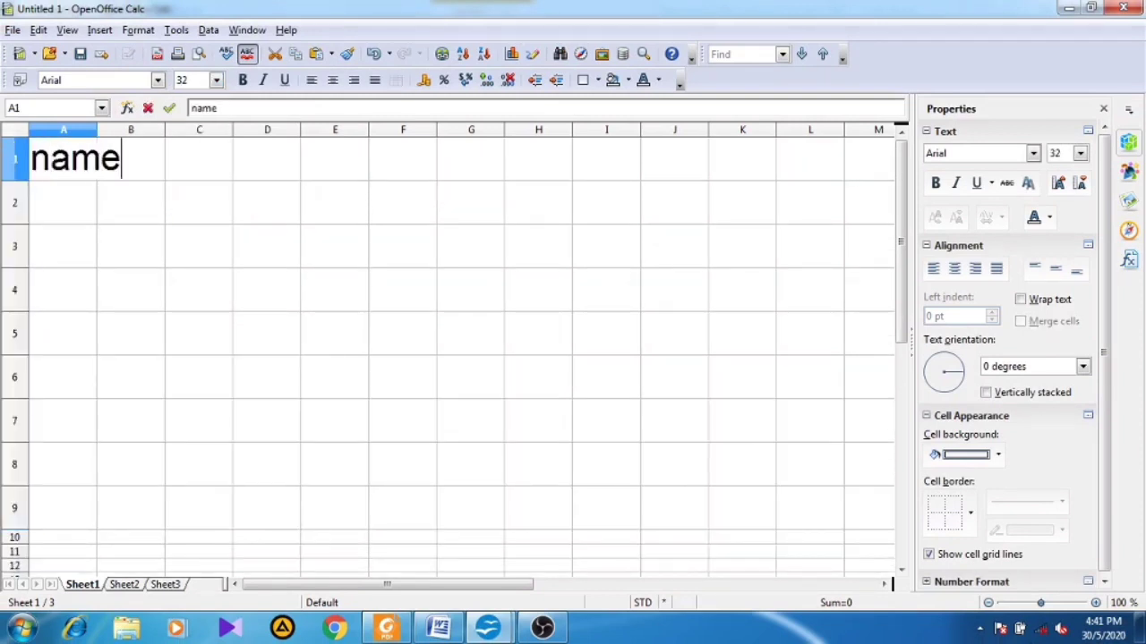
pyautogui.press('Return')
pyautogui.write('a')
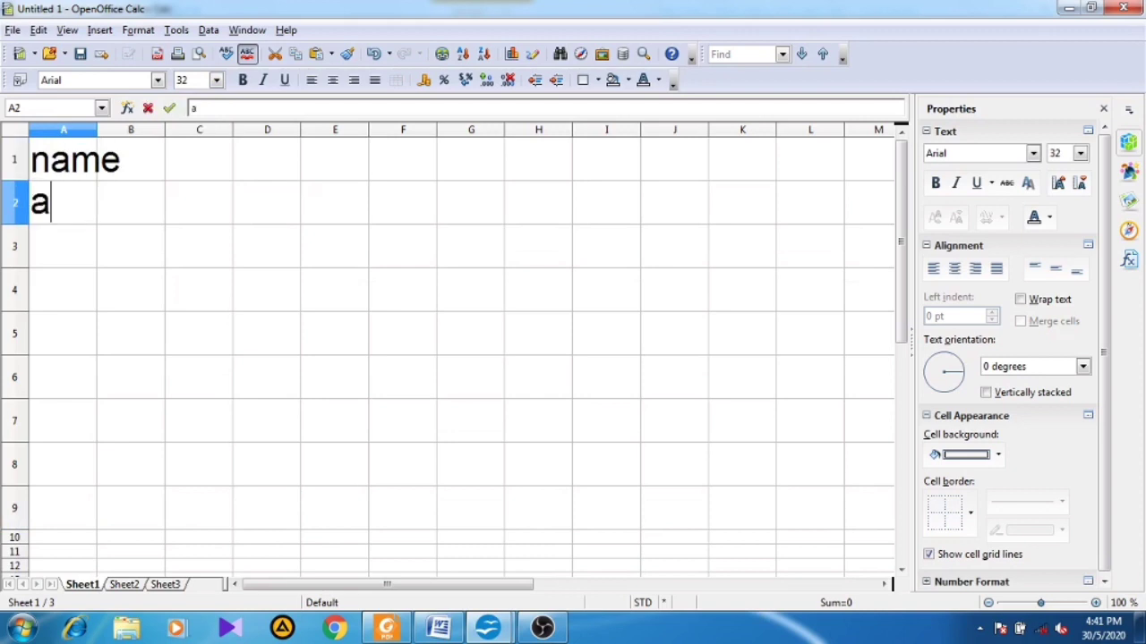
pyautogui.press('Return')
pyautogui.write('b')
pyautogui.press('Return')
pyautogui.write('c')
pyautogui.press('Return')
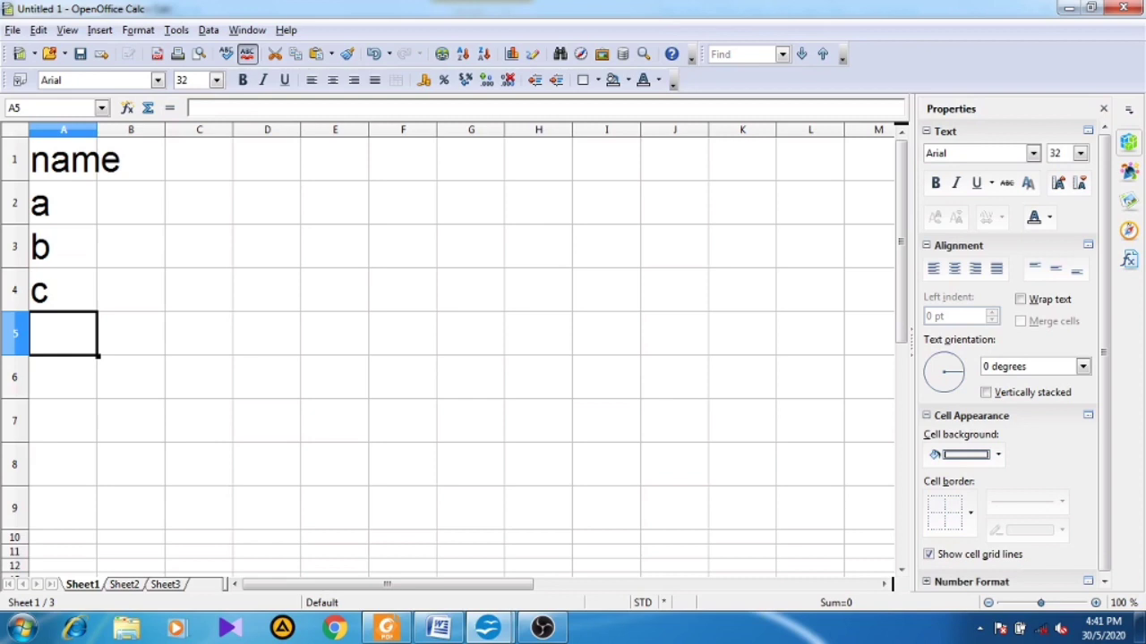
# Save the spreadsheet to the Desktop as "t1" in ODF Spreadsheet format.
pyautogui.hotkey('ctrl', 's')
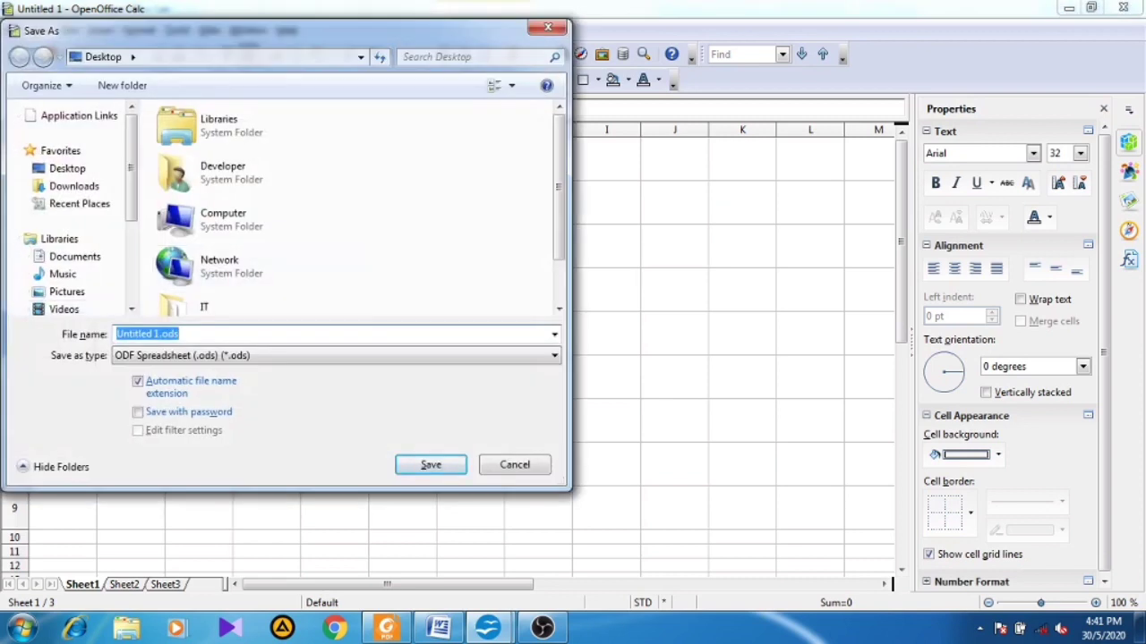
pyautogui.write('t')
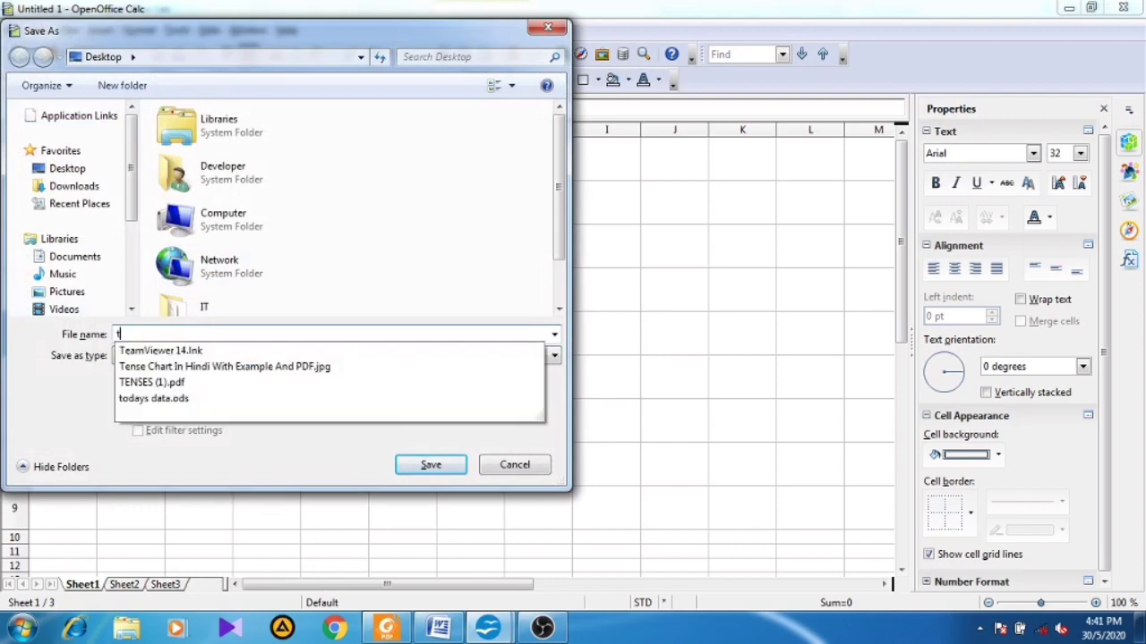
pyautogui.write('1')
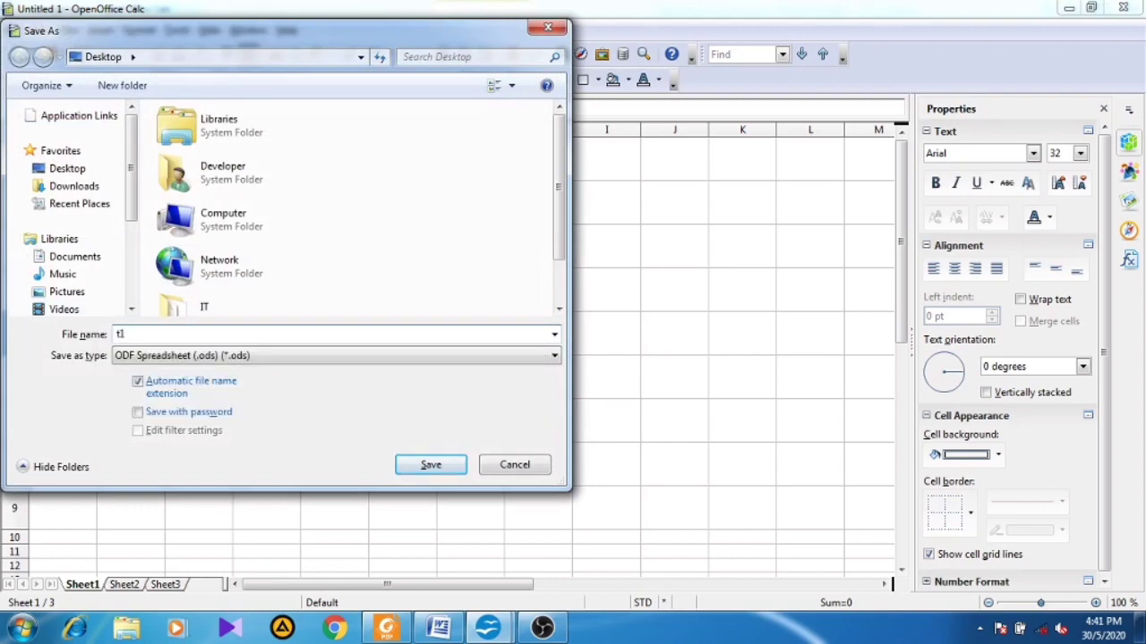
pyautogui.press('Return')
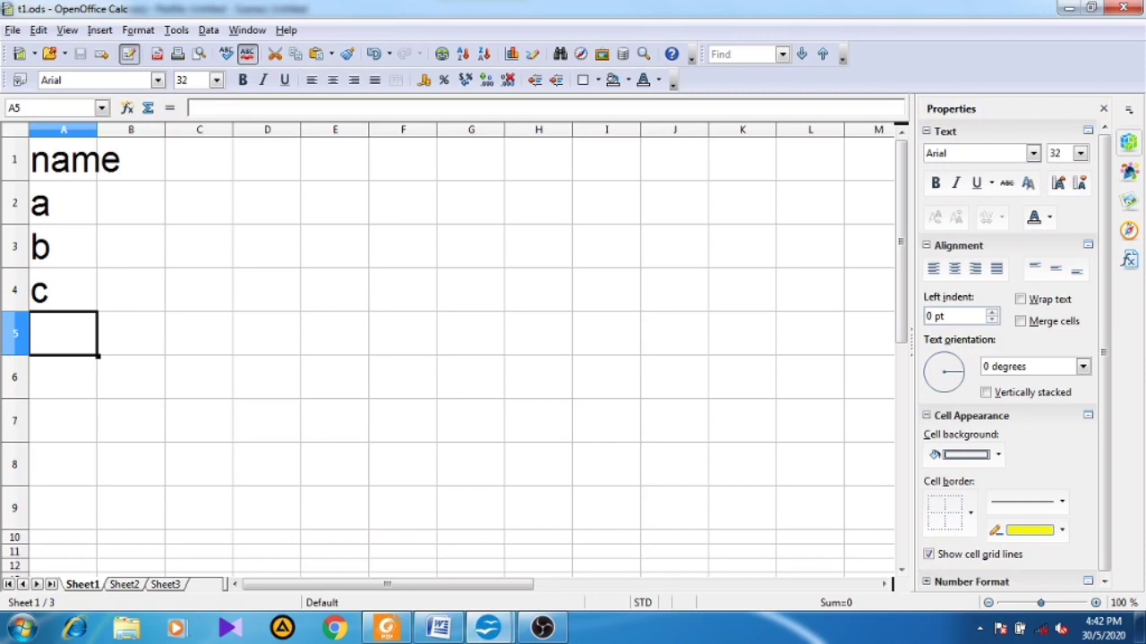
# Create another new blank spreadsheet for the second linked workbook.
pyautogui.click(131, 290)
pyautogui.click(12, 31)
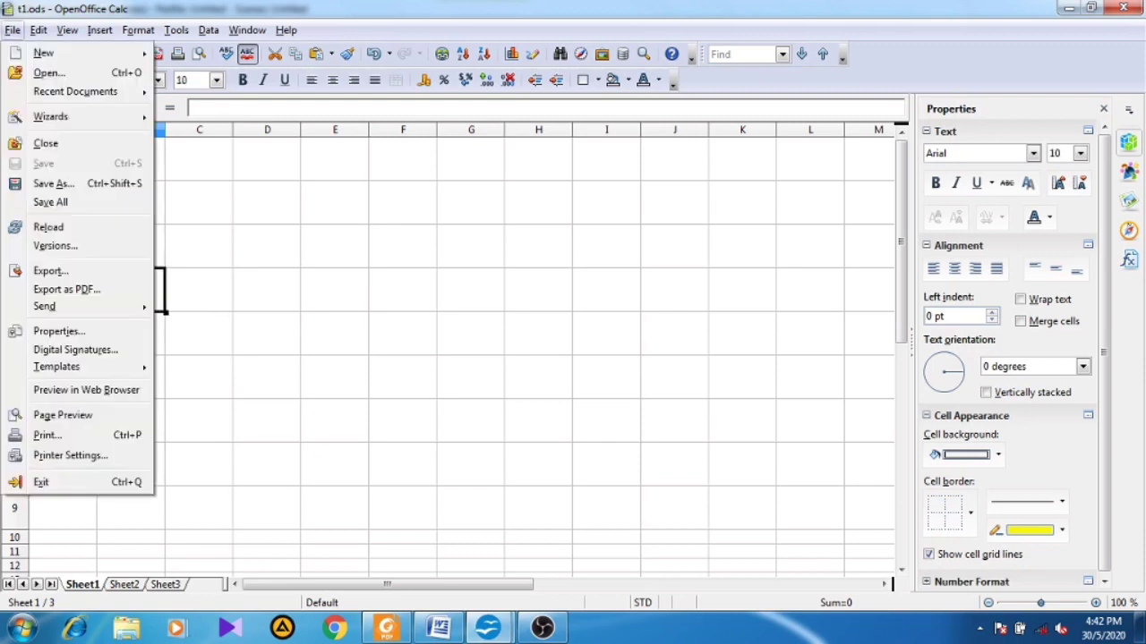
pyautogui.moveTo(44, 53)
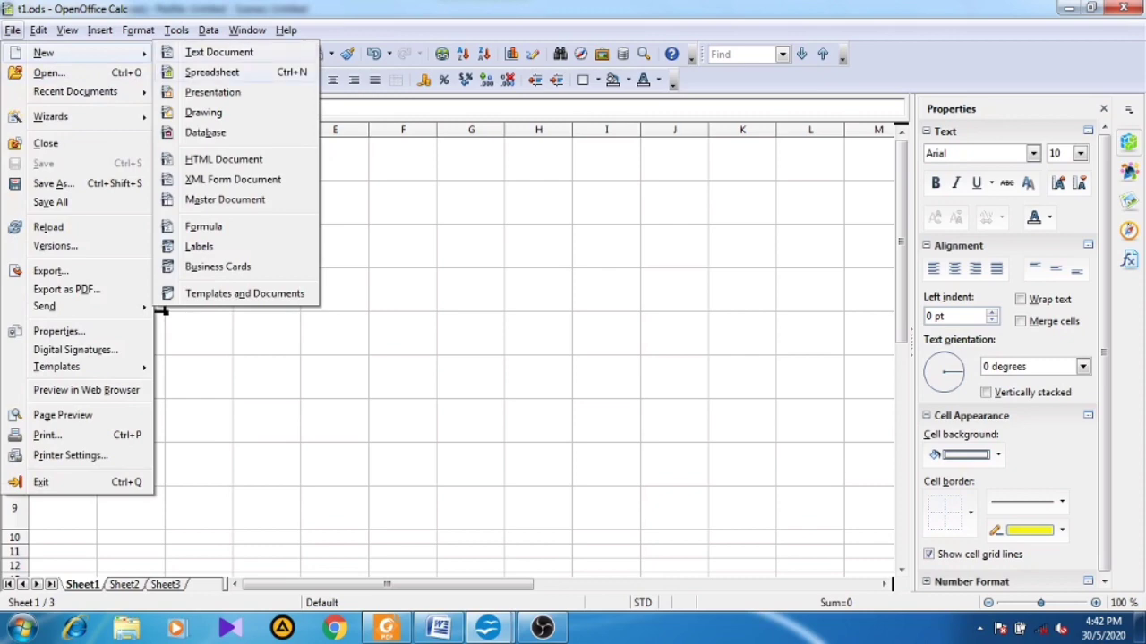
pyautogui.press('Down')
pyautogui.press('Return')
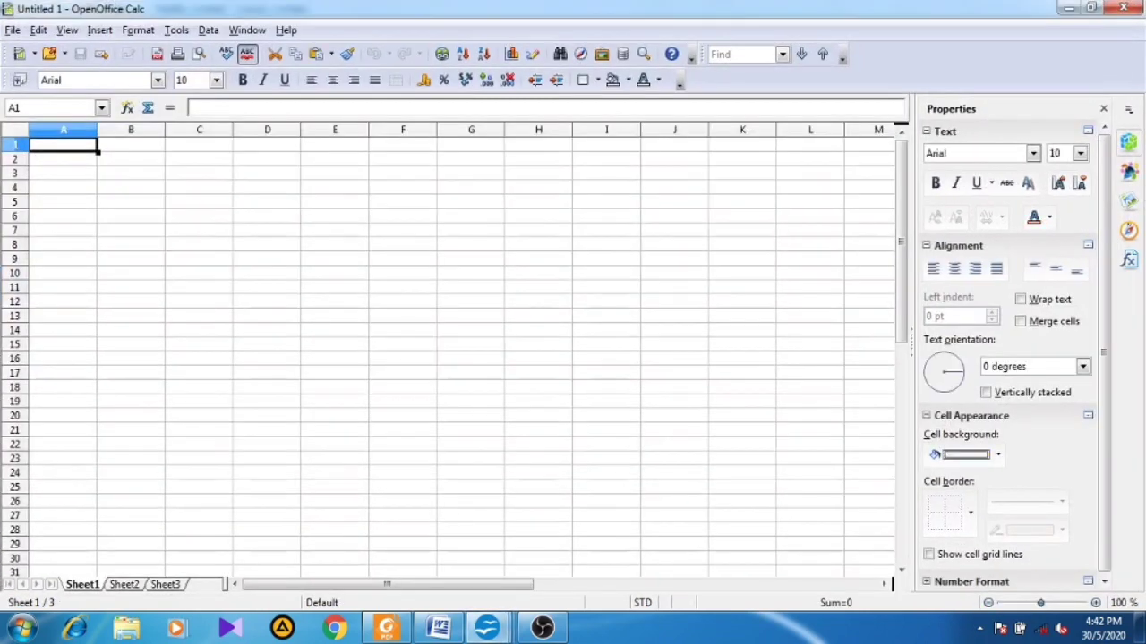
# Set the font size of cells A1:A8 in the new spreadsheet to 22.
pyautogui.moveTo(62, 145); pyautogui.dragTo(131, 330)
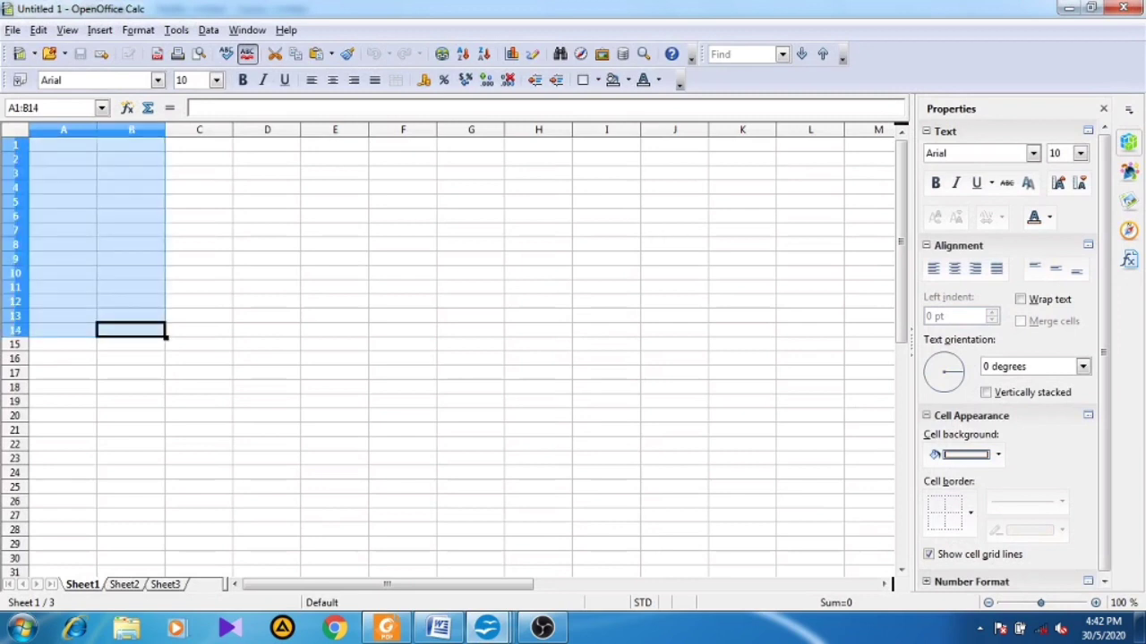
pyautogui.click(130, 215)
pyautogui.click(63, 145)
pyautogui.moveTo(63, 145); pyautogui.dragTo(63, 244)
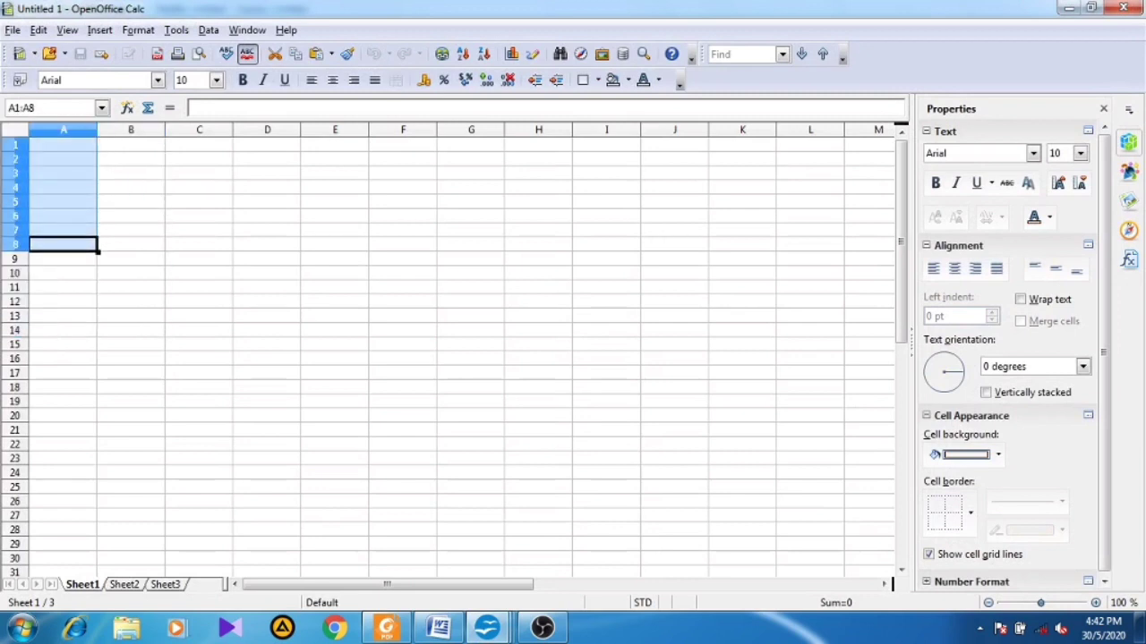
pyautogui.click(215, 80)
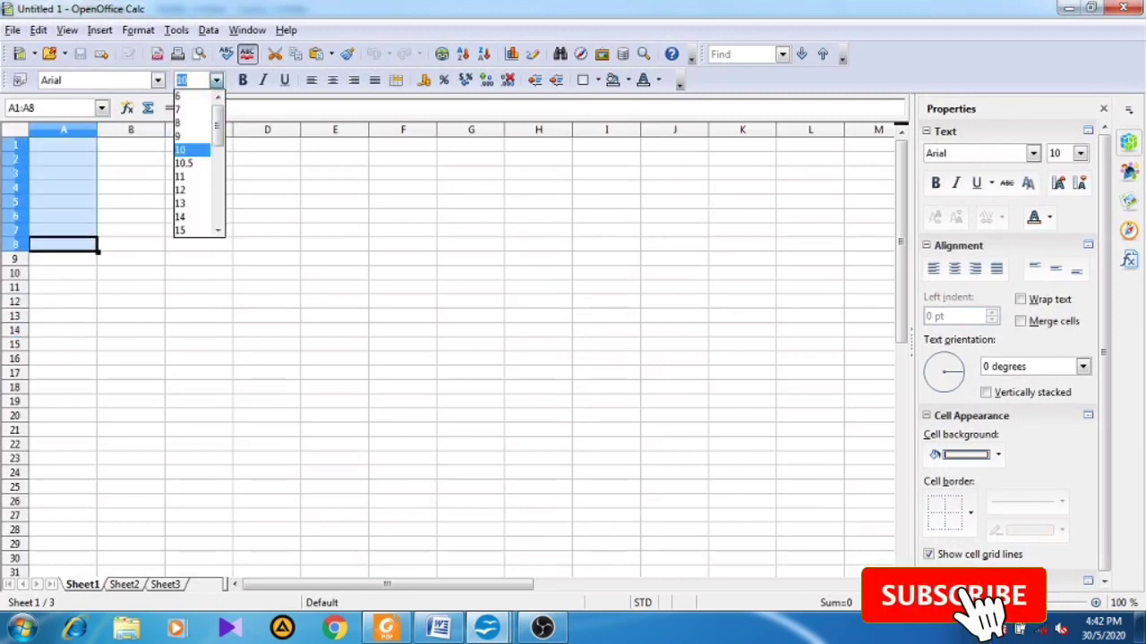
pyautogui.scroll(-3, 198, 163)
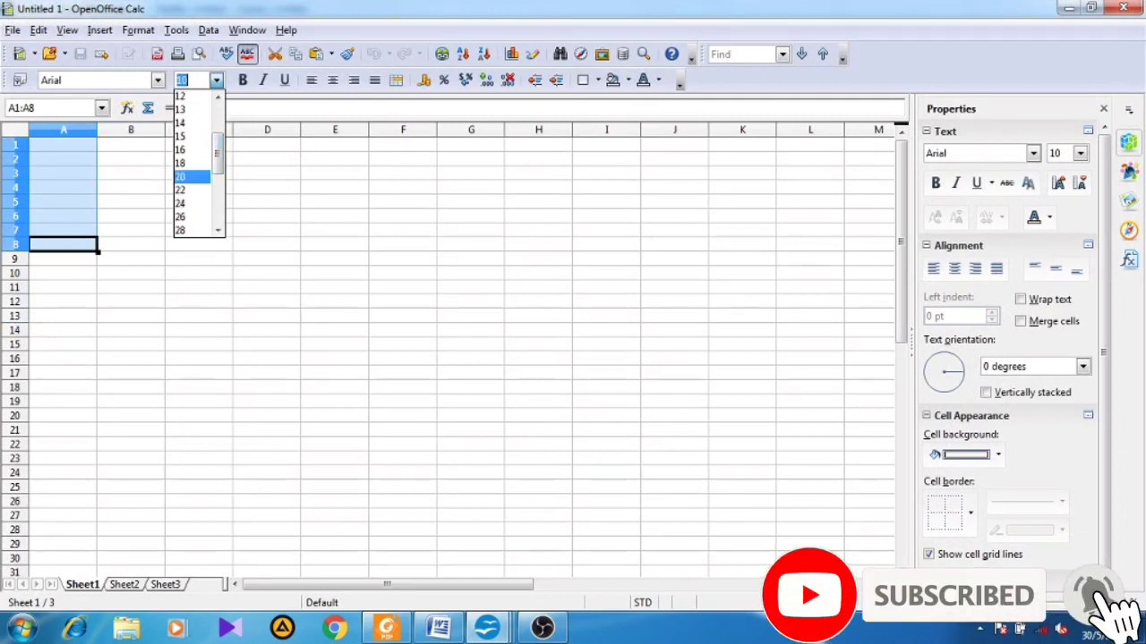
pyautogui.click(181, 190)
# Enter the heading "class" in cell A1 and the value 11 in each of cells A2 to A5.
pyautogui.click(63, 152)
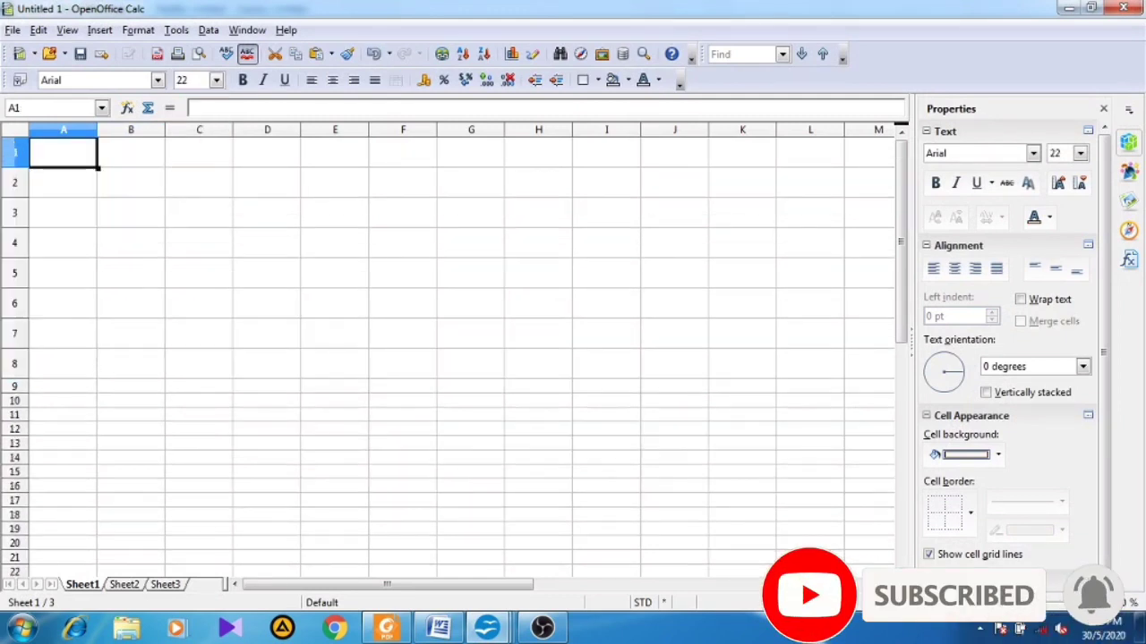
pyautogui.write('class')
pyautogui.press('Return')
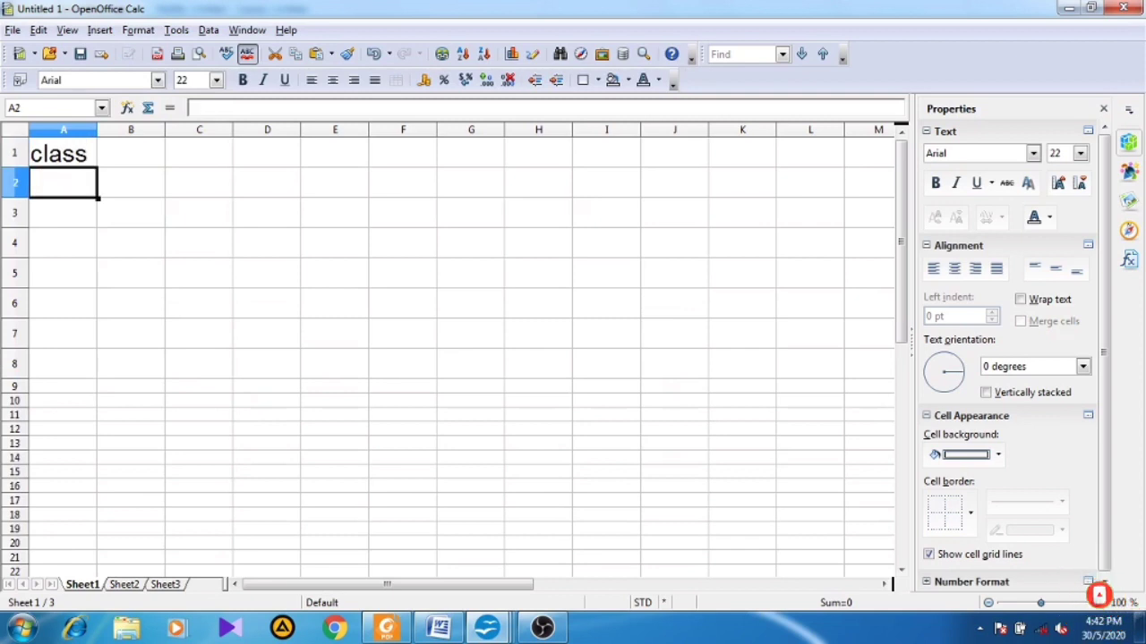
pyautogui.write('11')
pyautogui.press('Return')
pyautogui.write('11')
pyautogui.press('Return')
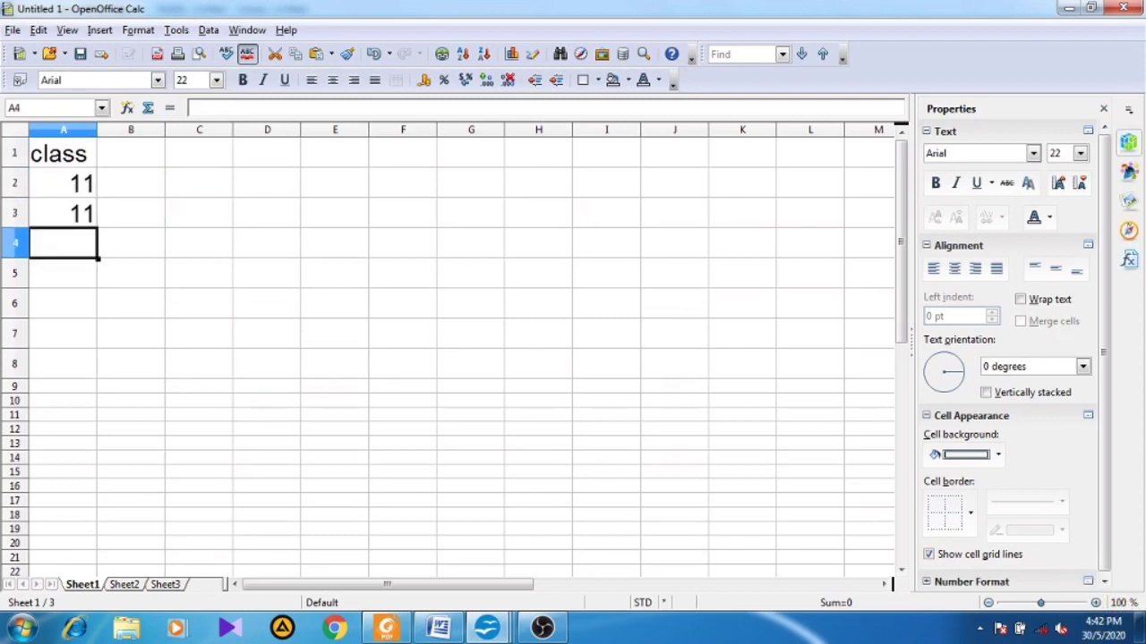
pyautogui.write('11')
pyautogui.press('Return')
pyautogui.write('11')
pyautogui.moveTo(131, 302); pyautogui.dragTo(131, 333)
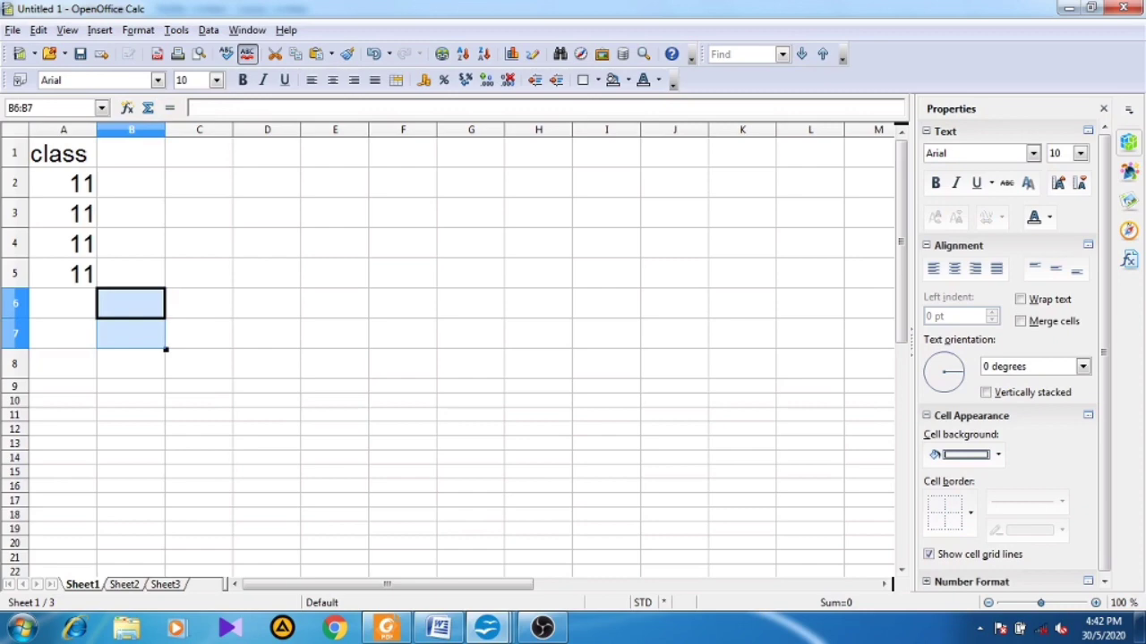
# Save this second spreadsheet to the Desktop as "t2" in ODF Spreadsheet format.
pyautogui.hotkey('ctrl', 's')
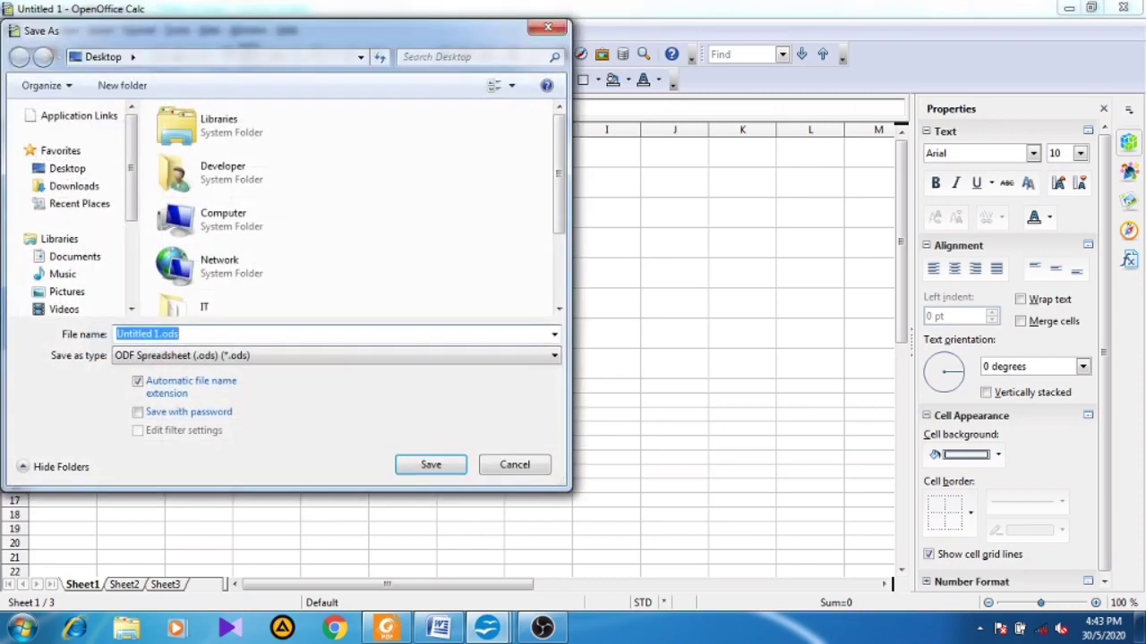
pyautogui.write('t2')
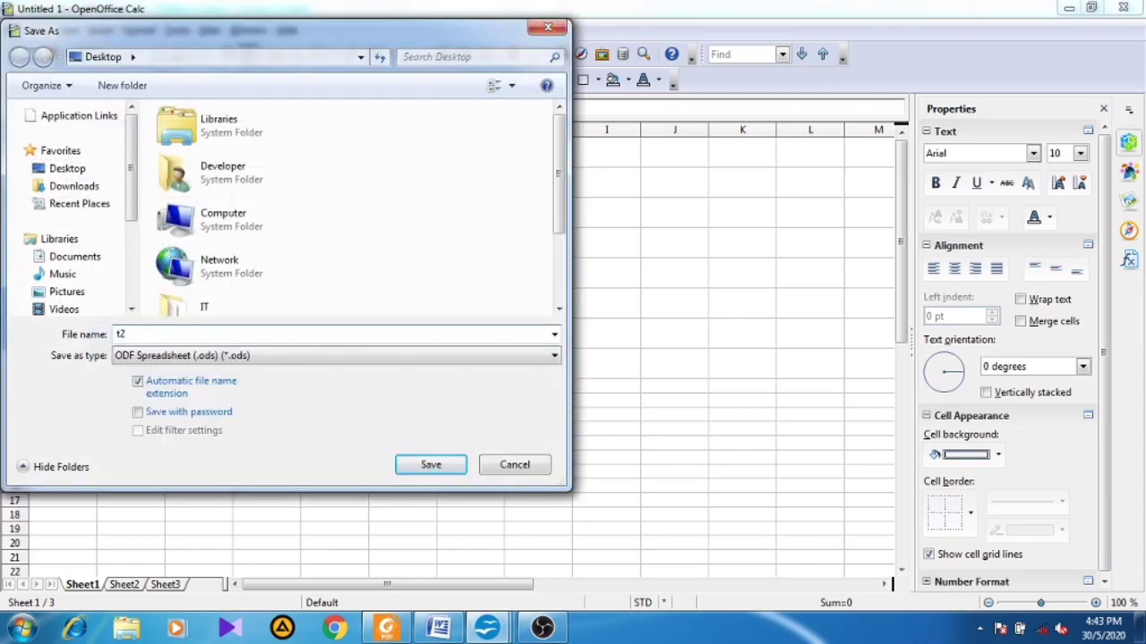
pyautogui.press('Return')
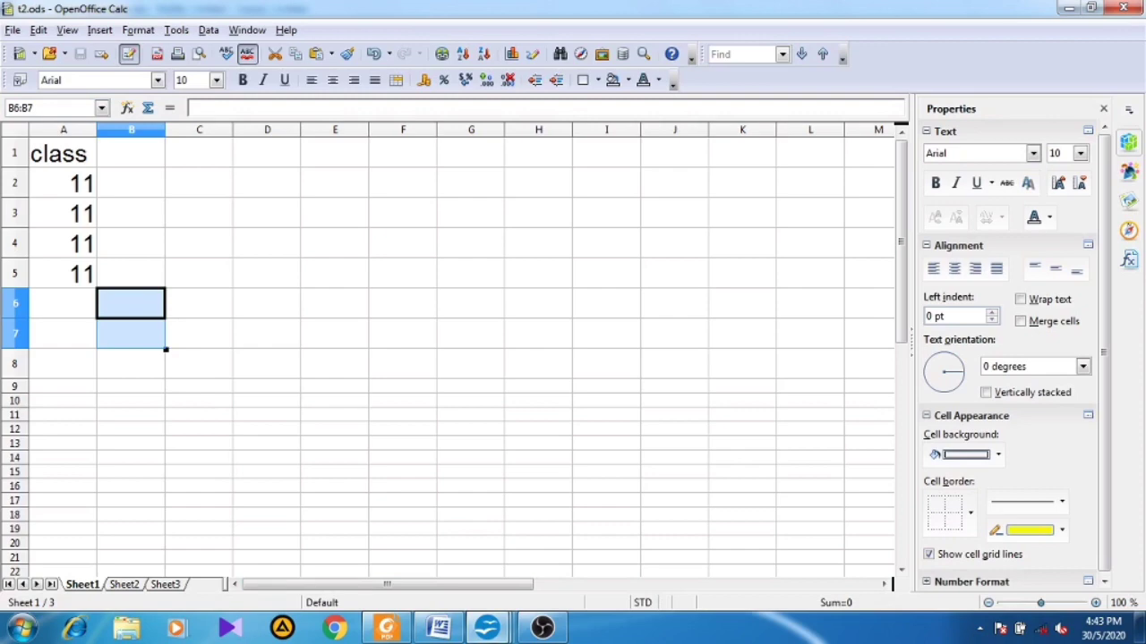
# In todays data.ods, link cell A3 under "doc1" to cell A2 on Sheet1 of t1.ods.
pyautogui.moveTo(488, 627)
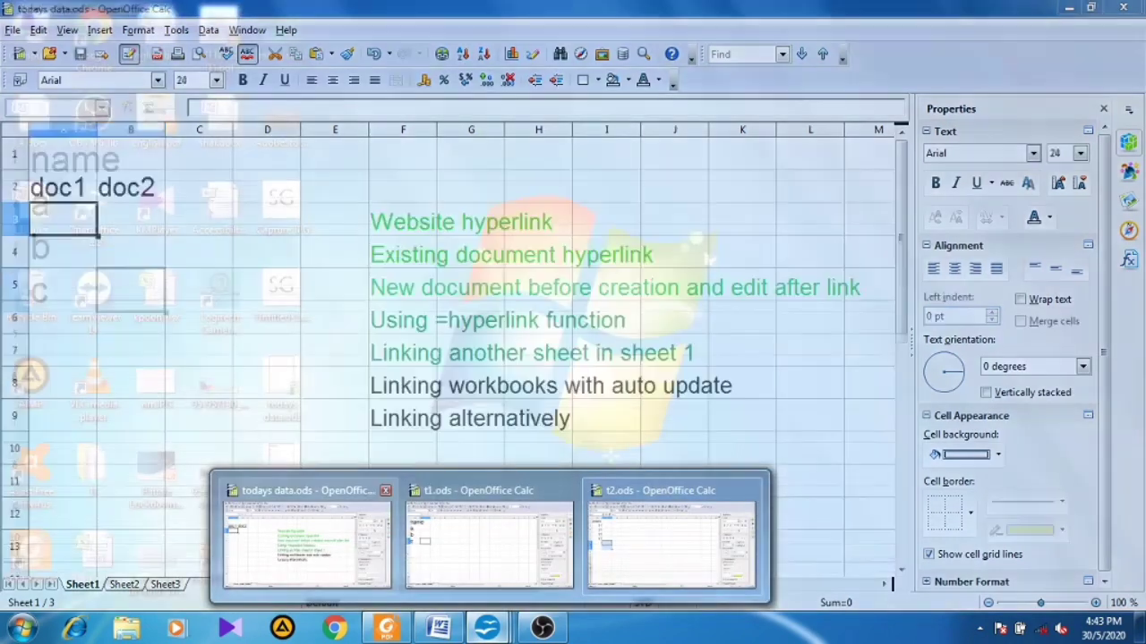
pyautogui.click(307, 537)
pyautogui.click(199, 252)
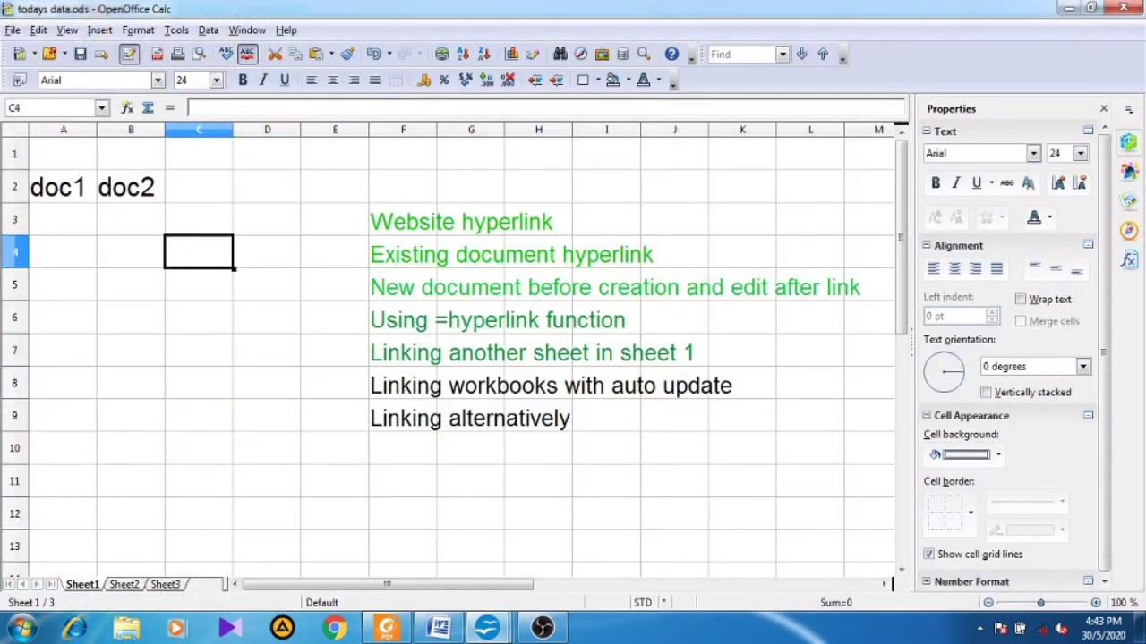
pyautogui.click(131, 220)
pyautogui.click(63, 219)
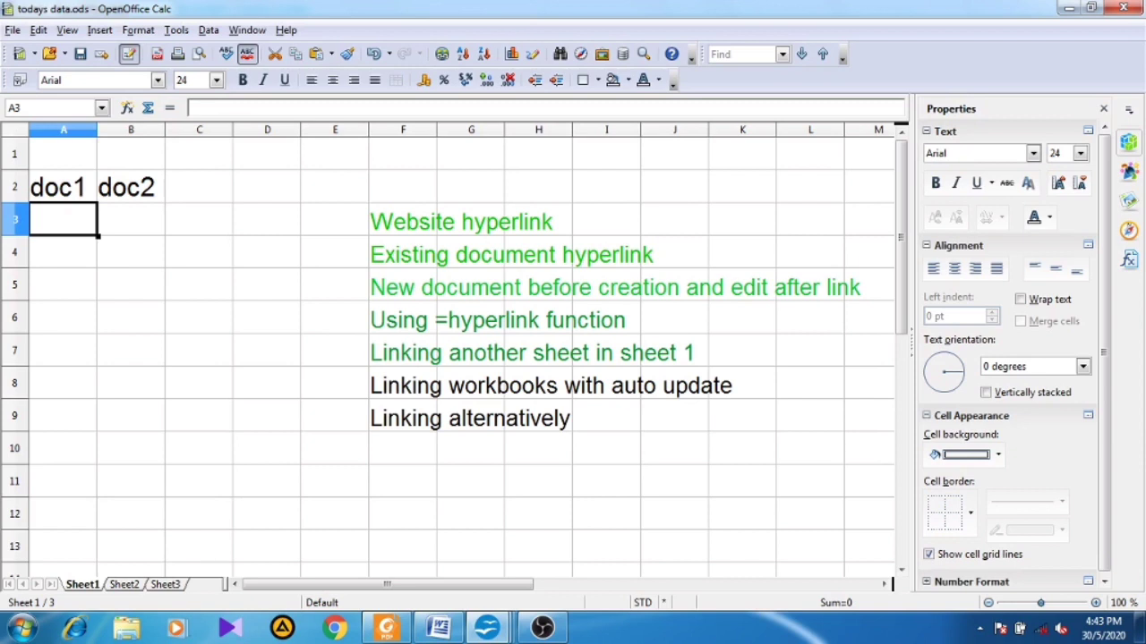
pyautogui.write('=')
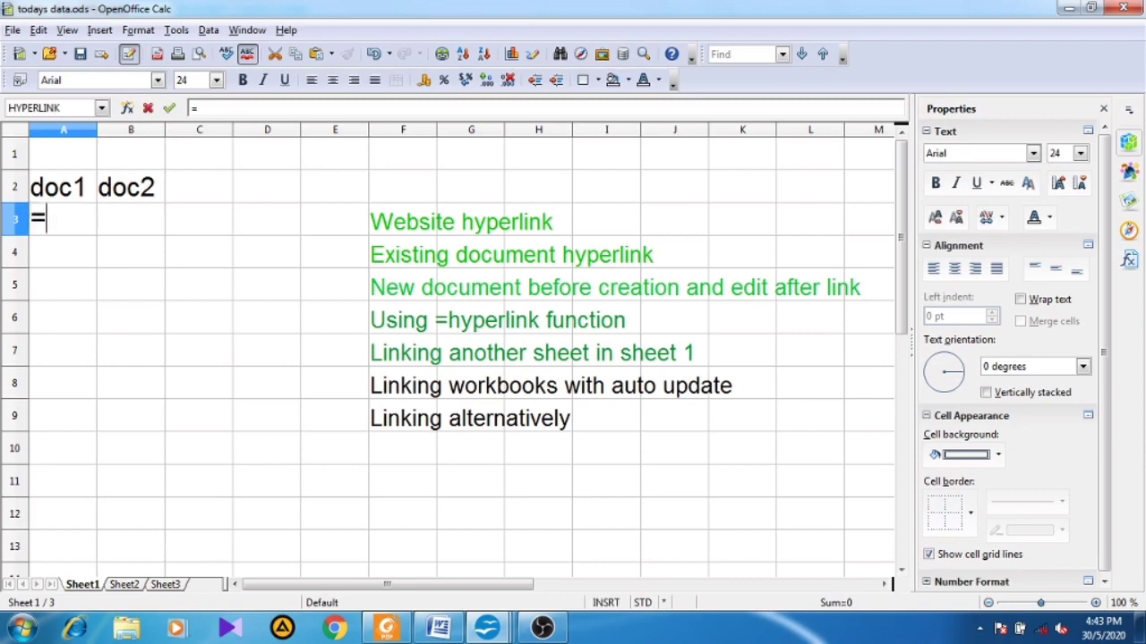
pyautogui.click(488, 627)
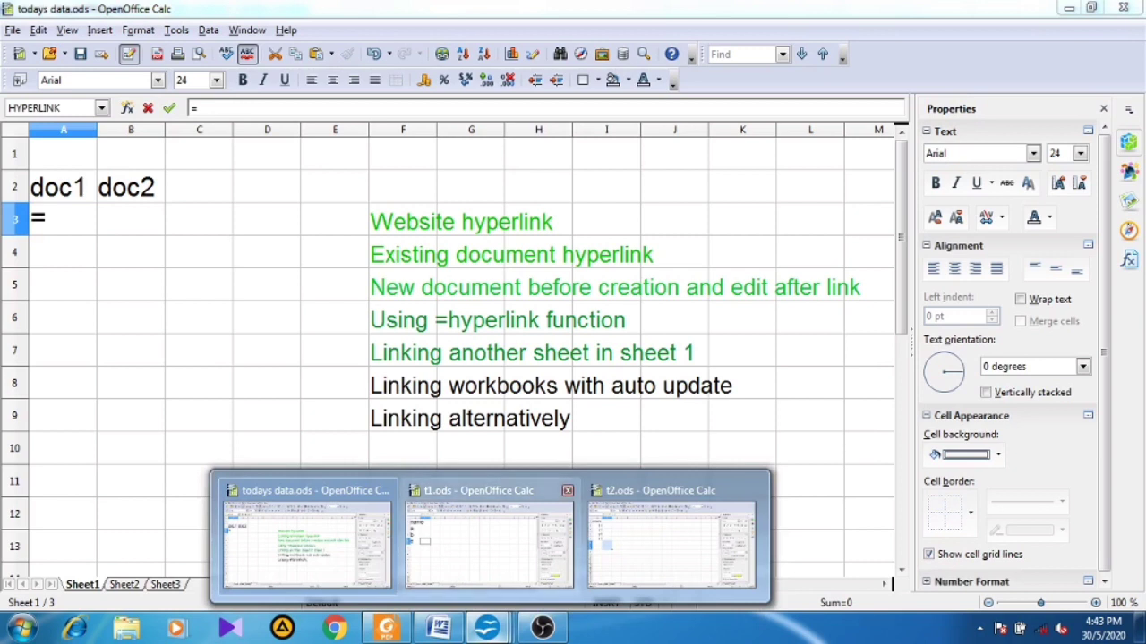
pyautogui.moveTo(489, 537)
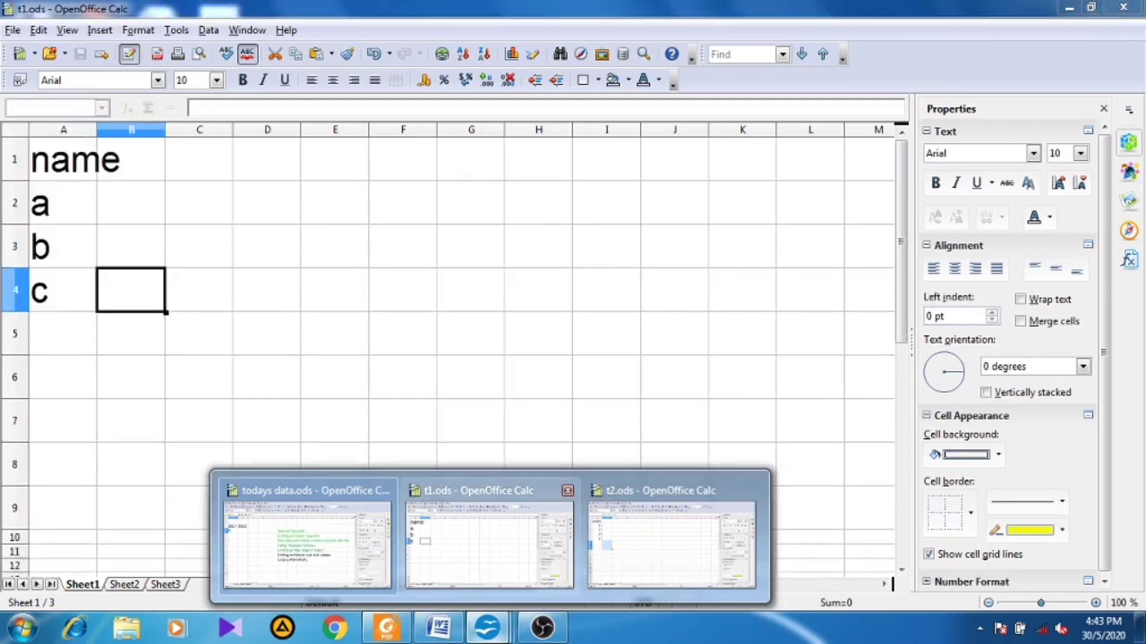
pyautogui.click(489, 537)
pyautogui.click(63, 204)
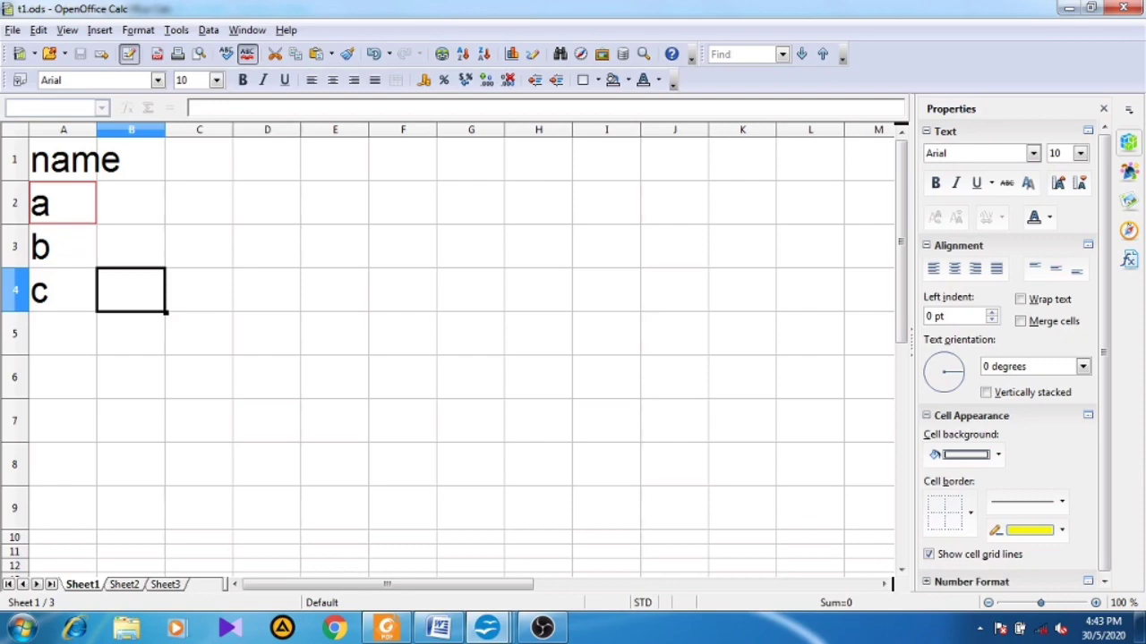
pyautogui.press('Return')
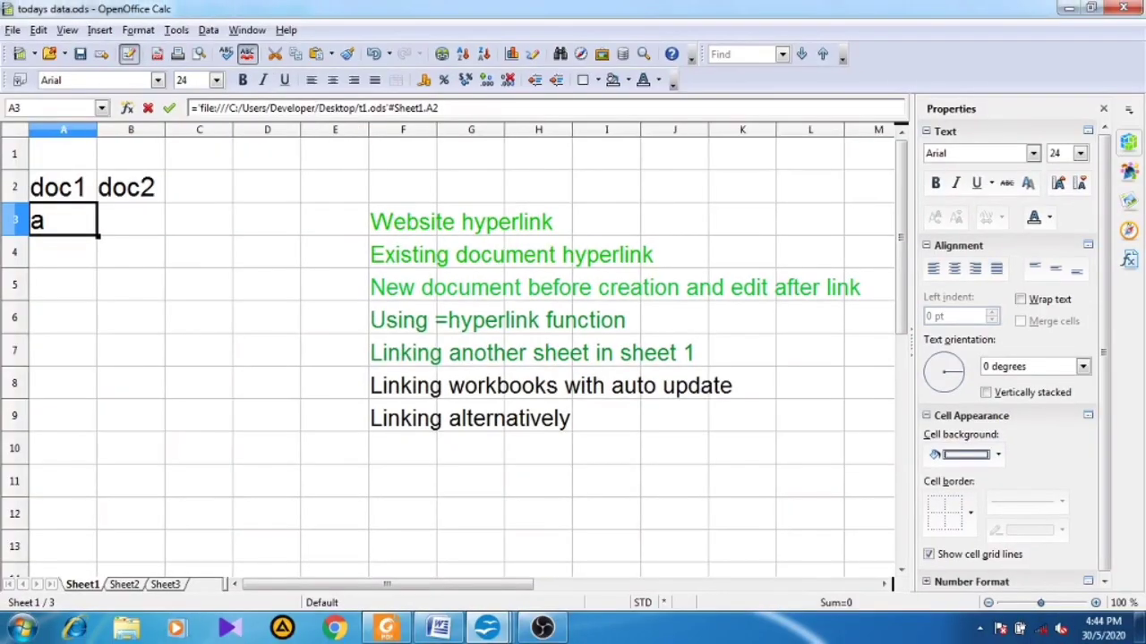
pyautogui.press('Return')
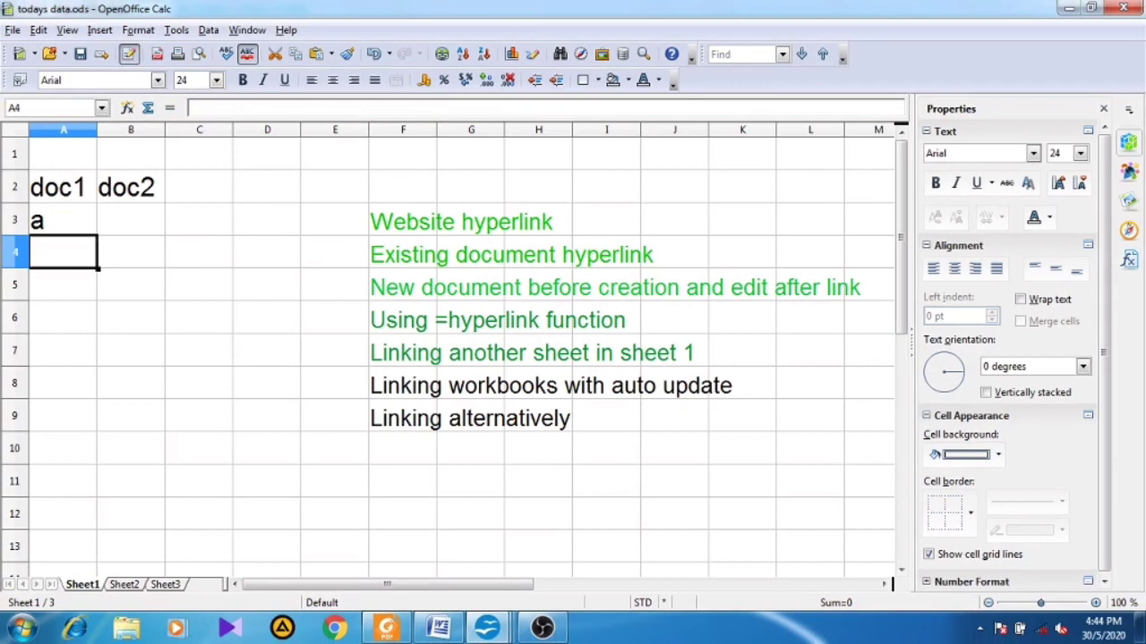
# Link cell A4 of todays data.ods to cell A3 on Sheet1 of t1.ods.
pyautogui.write('=')
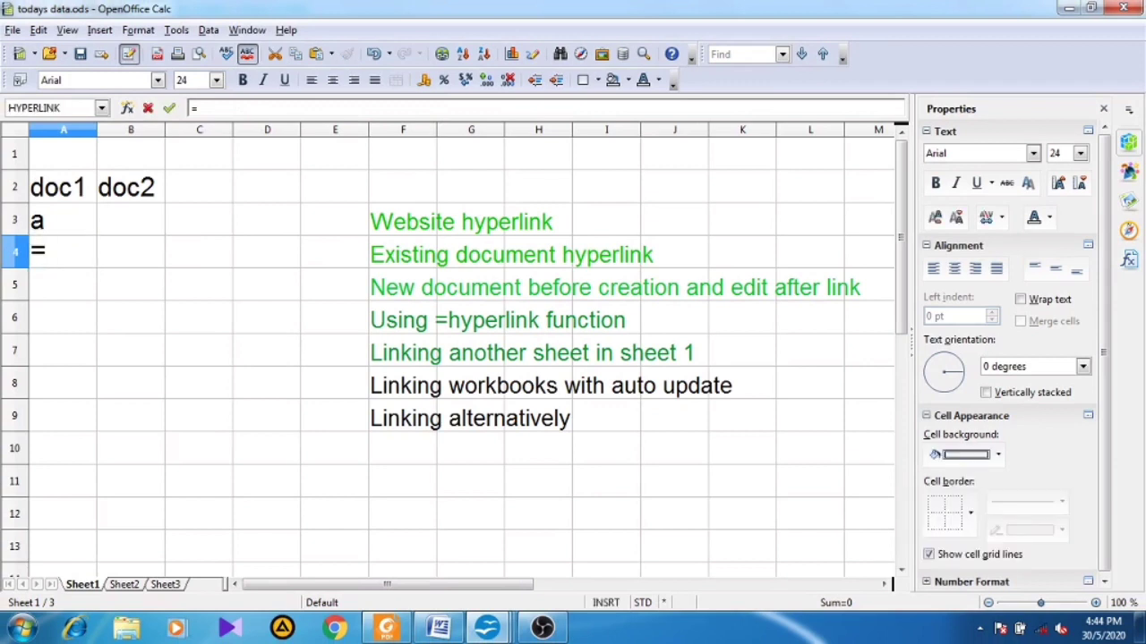
pyautogui.moveTo(488, 627)
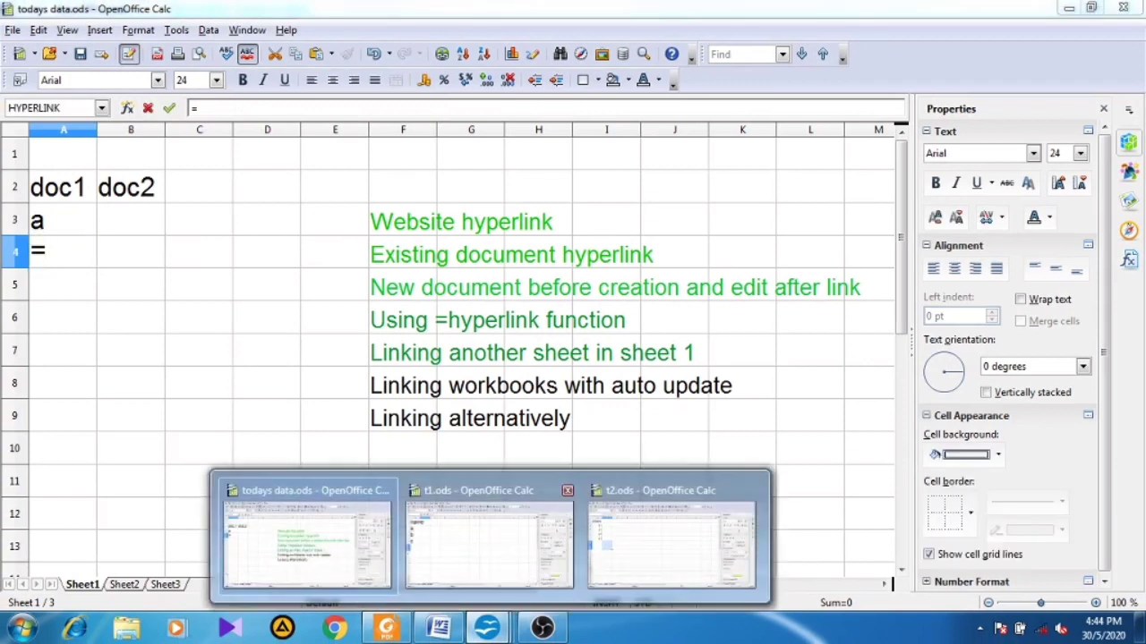
pyautogui.click(488, 537)
pyautogui.click(62, 247)
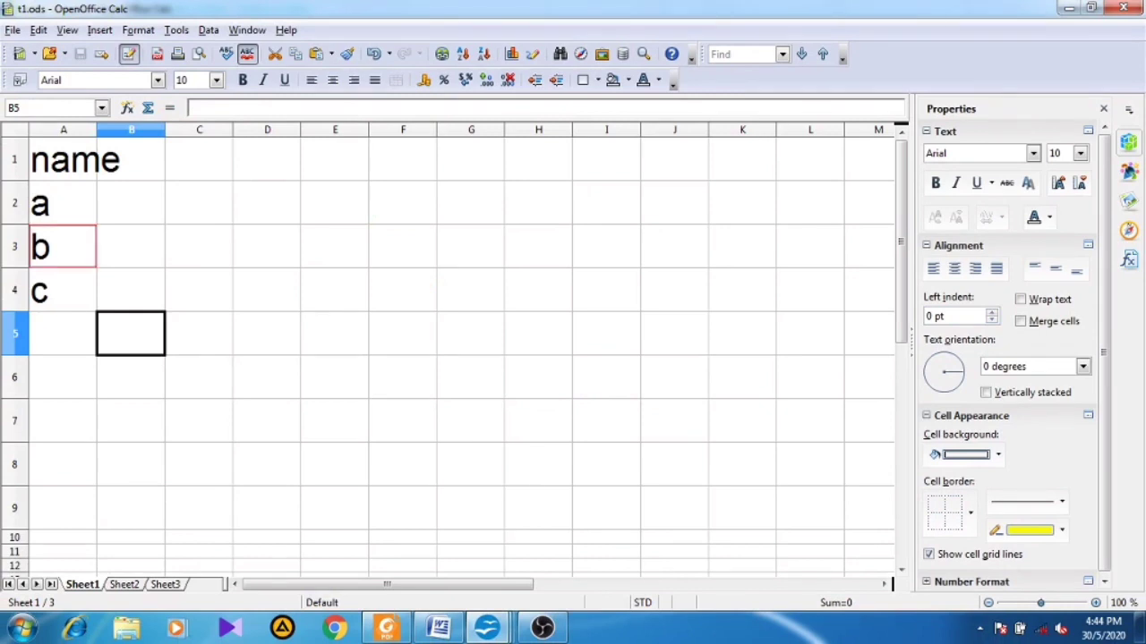
pyautogui.press('Return')
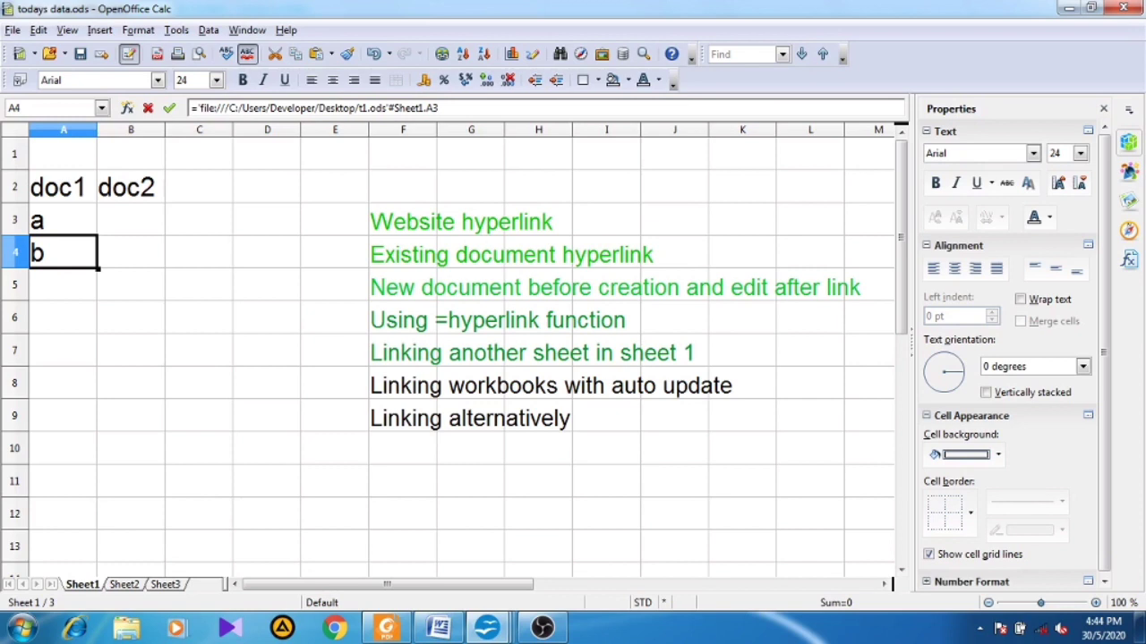
# Fill the t1.ods link from cell A4 down to A5 and check the link formulas in A3:A5.
pyautogui.moveTo(98, 269); pyautogui.dragTo(96, 288)
pyautogui.moveTo(97, 288); pyautogui.dragTo(97, 290)
pyautogui.click(63, 317)
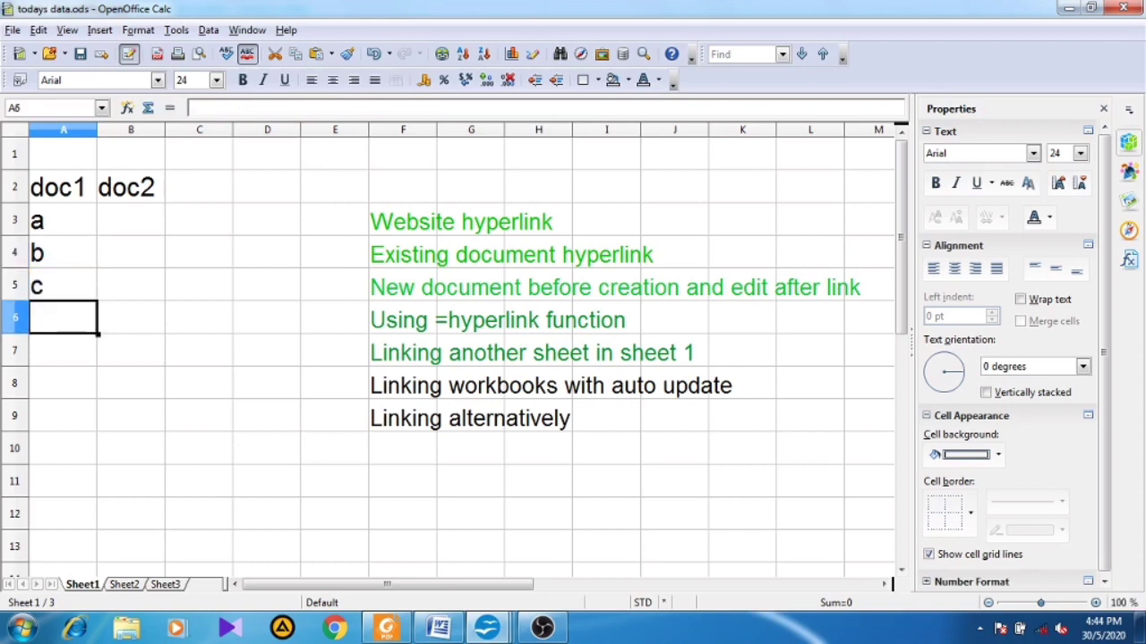
pyautogui.click(64, 254)
pyautogui.click(64, 286)
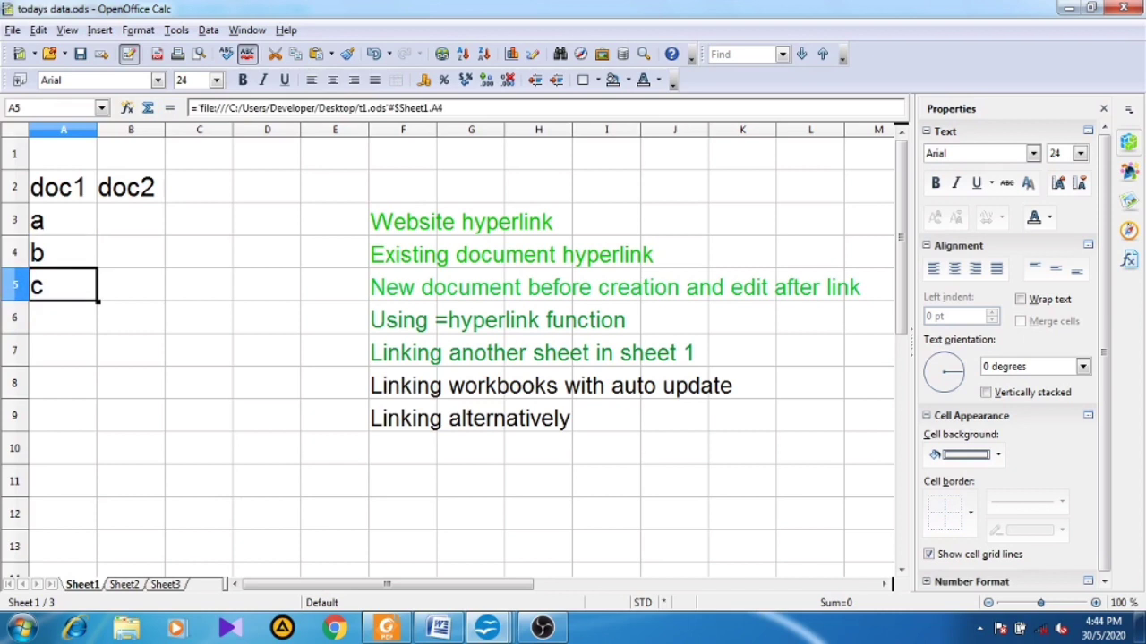
pyautogui.click(63, 254)
pyautogui.click(64, 220)
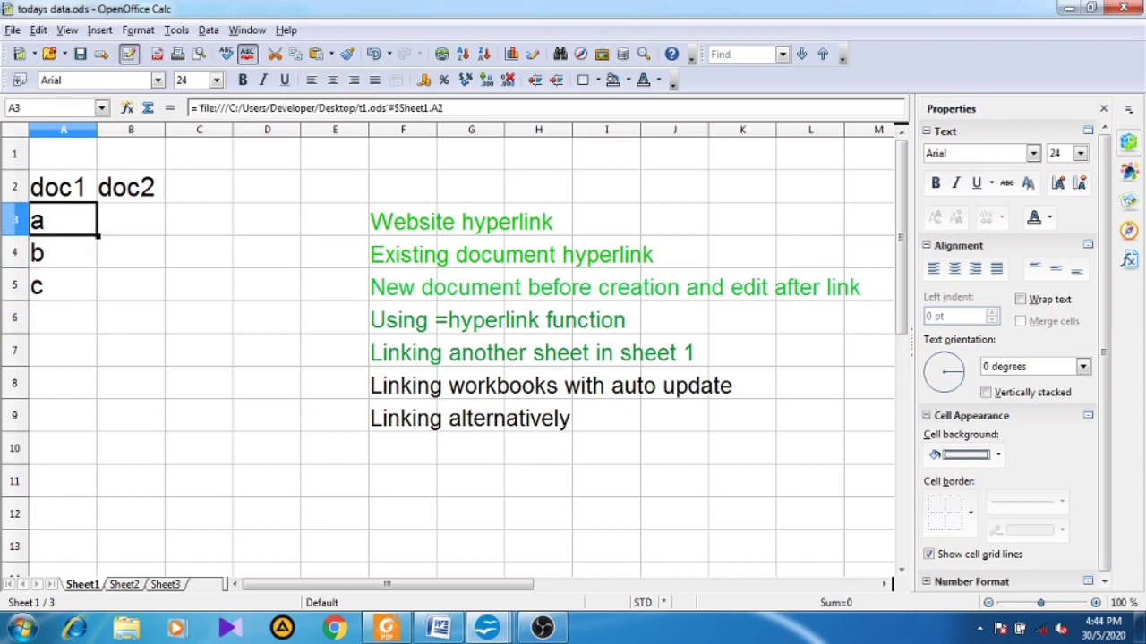
pyautogui.click(131, 220)
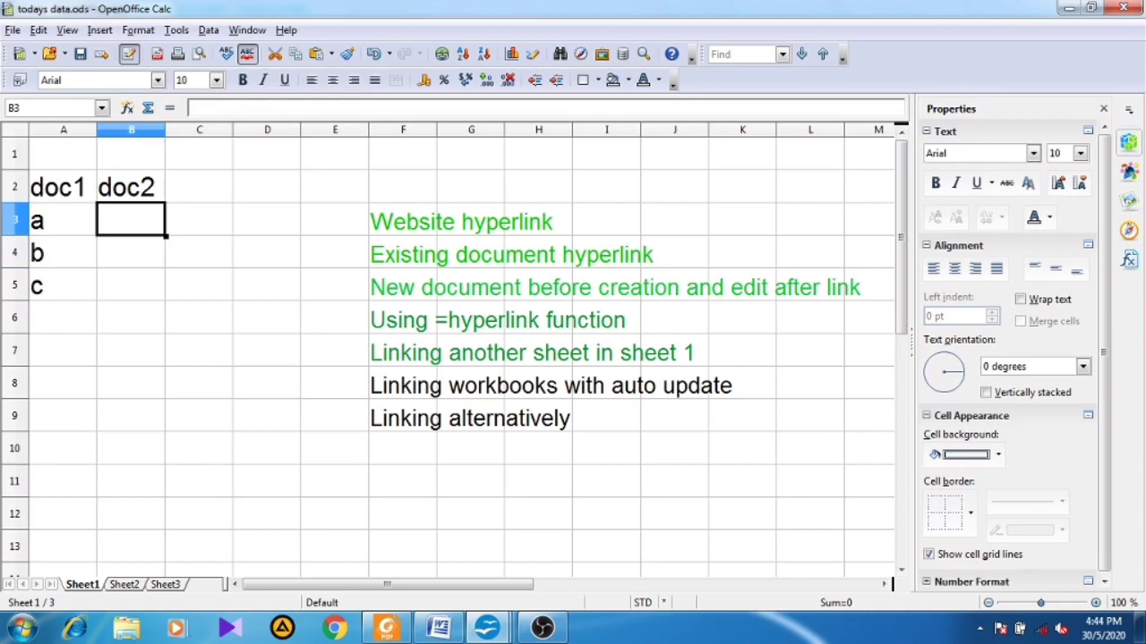
pyautogui.write('=')
pyautogui.press('BackSpace')
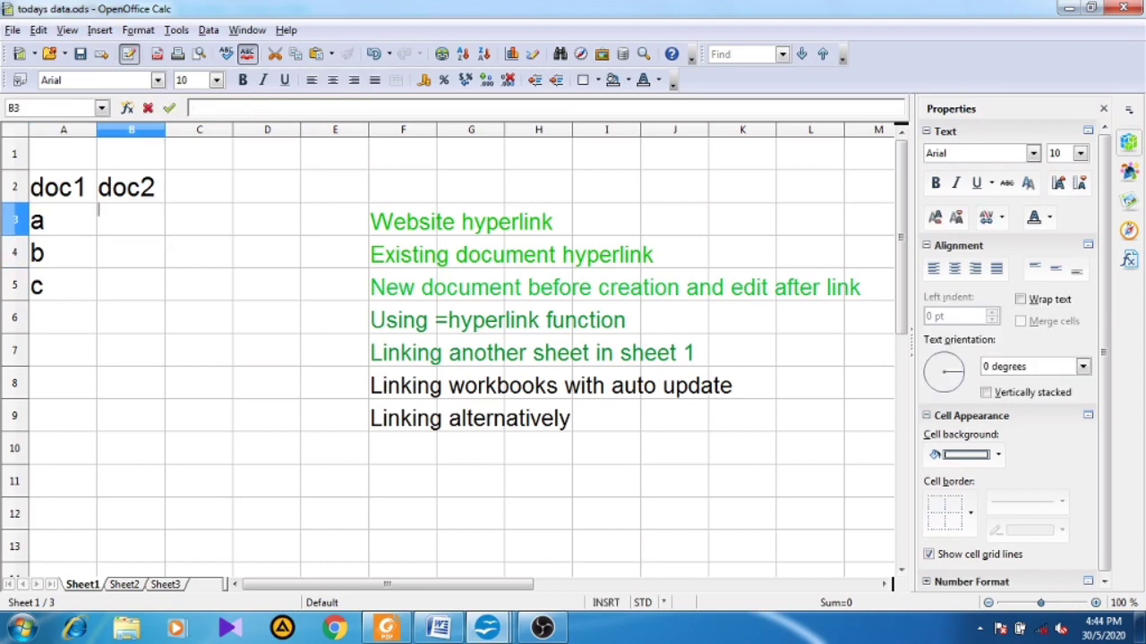
pyautogui.click(131, 318)
# Set the font size of cells B3:B5 under "doc2" to 32.
pyautogui.moveTo(131, 220); pyautogui.dragTo(131, 287)
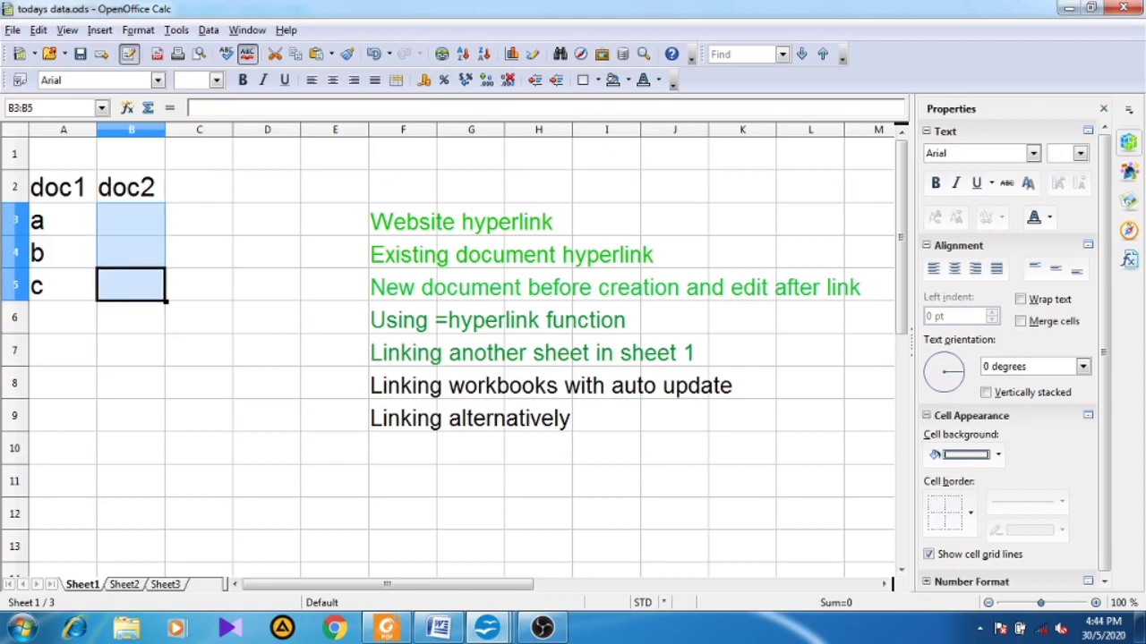
pyautogui.click(216, 80)
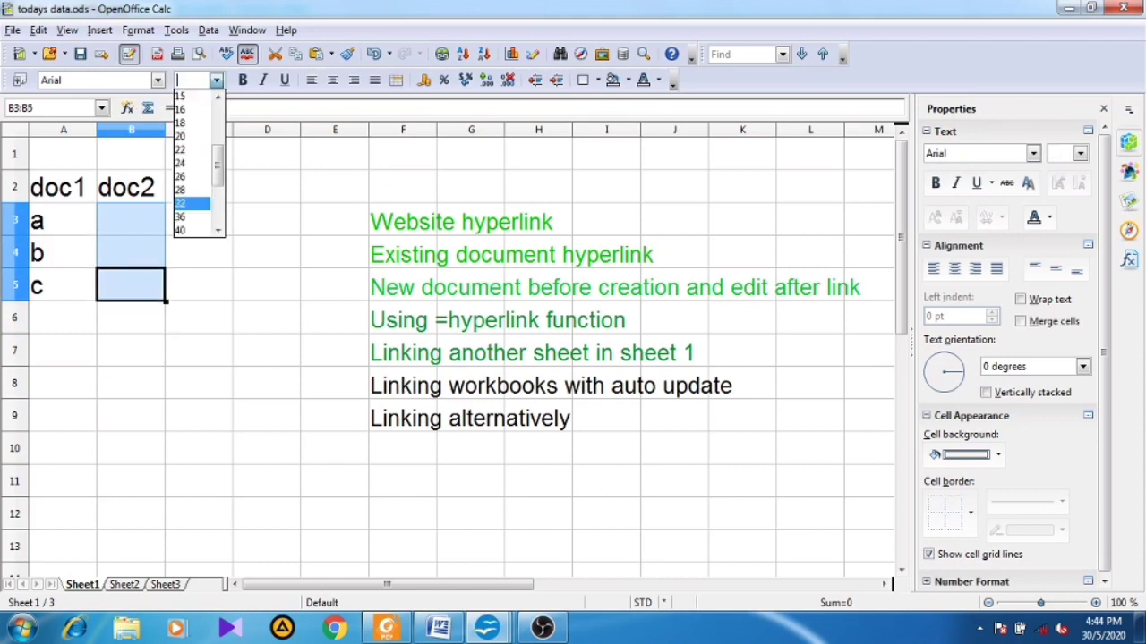
pyautogui.click(186, 190)
pyautogui.click(199, 313)
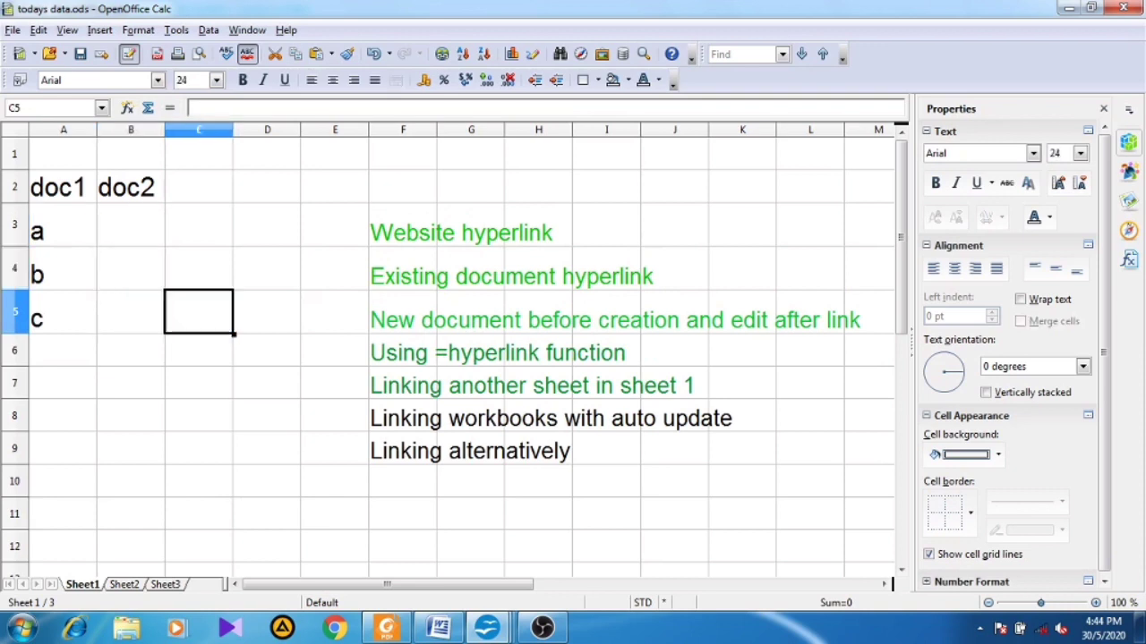
pyautogui.click(403, 449)
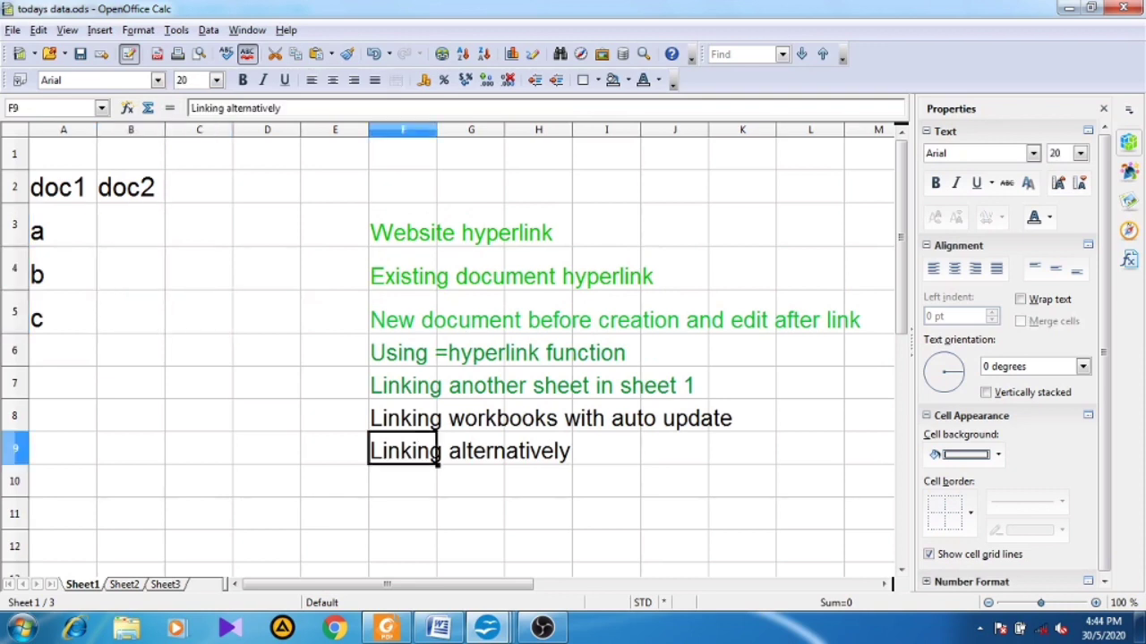
# Switch to t2.ods and copy the class values in cells A2:A5.
pyautogui.click(131, 224)
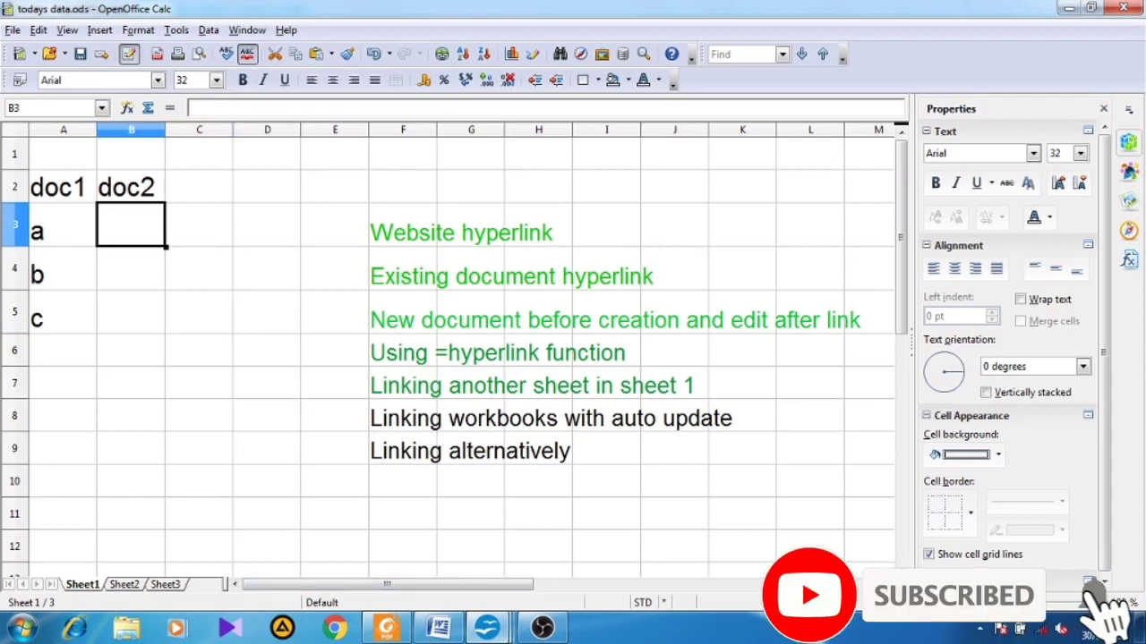
pyautogui.click(486, 628)
pyautogui.click(670, 537)
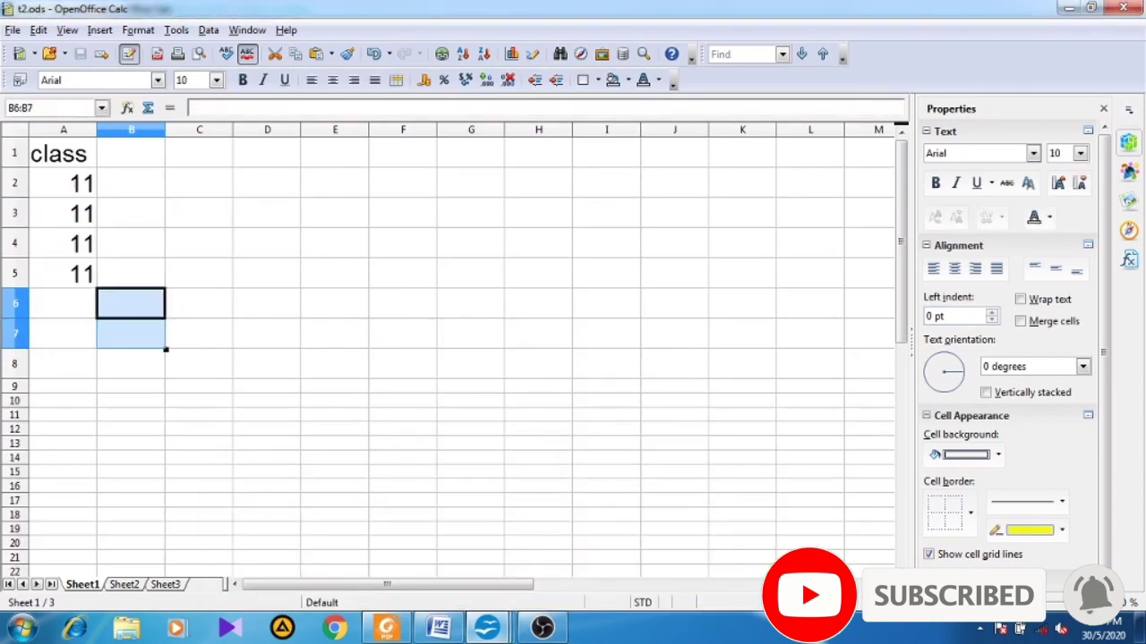
pyautogui.click(197, 213)
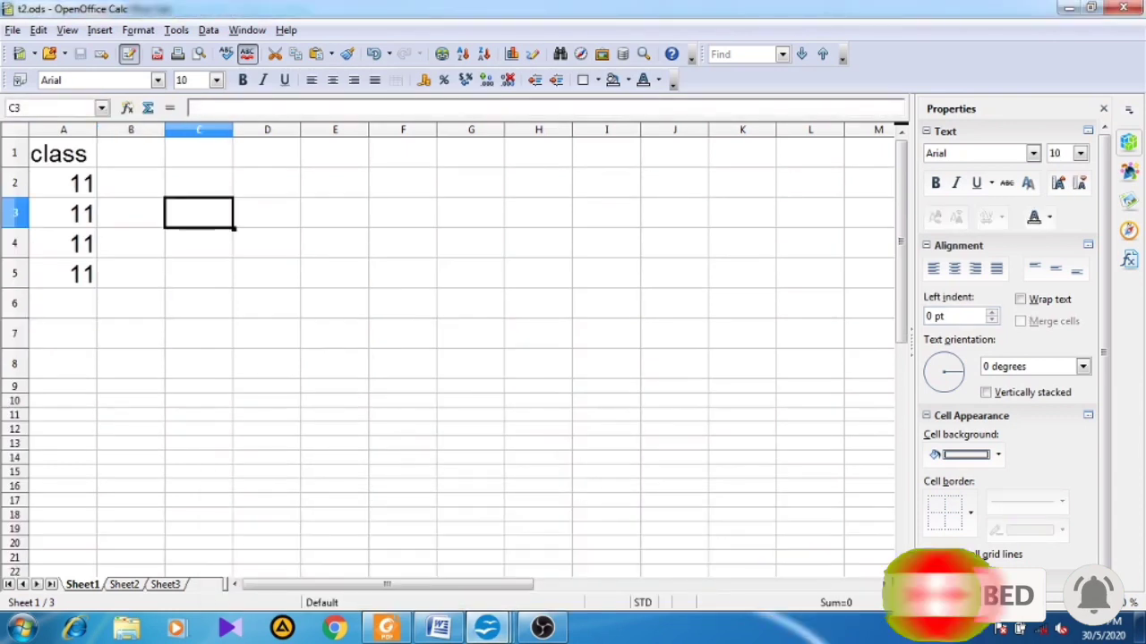
pyautogui.moveTo(64, 183); pyautogui.dragTo(62, 273)
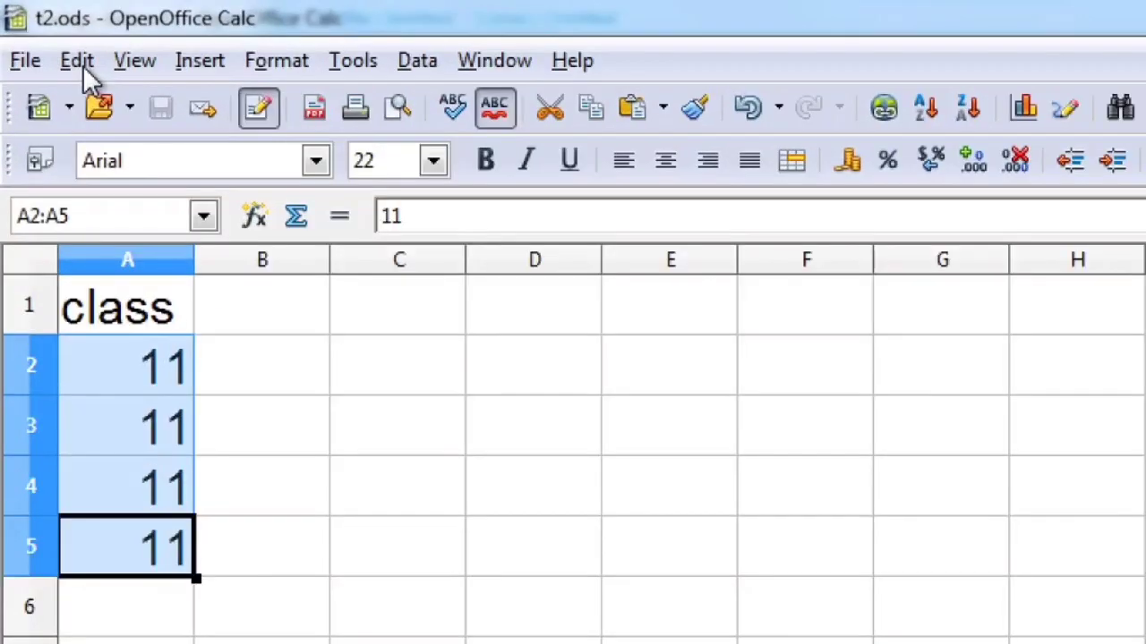
pyautogui.click(40, 32)
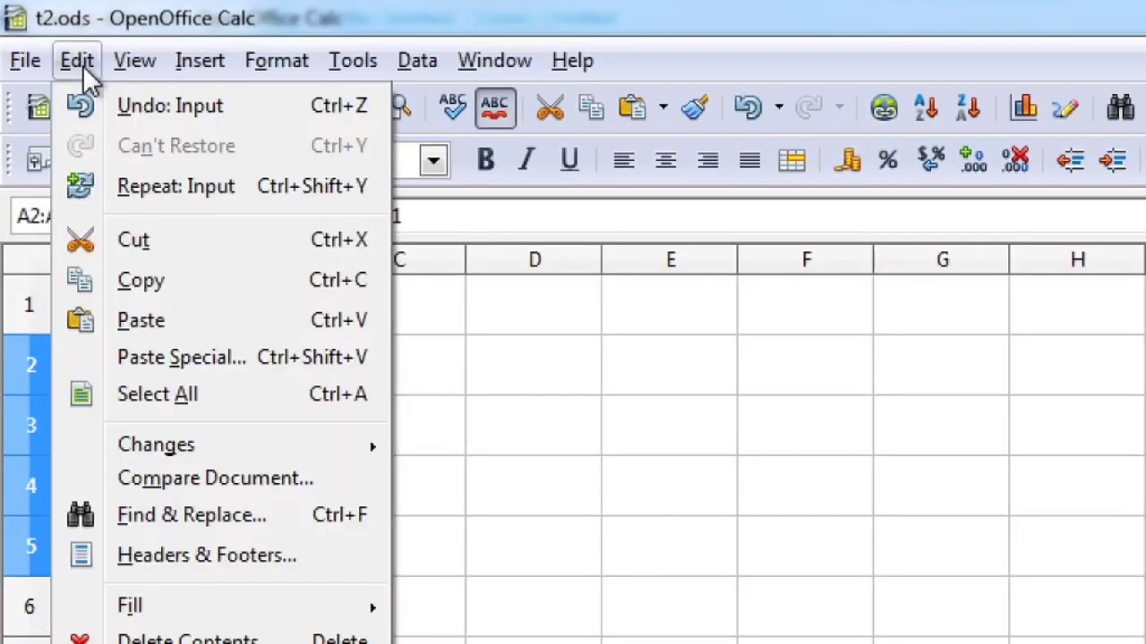
pyautogui.click(175, 294)
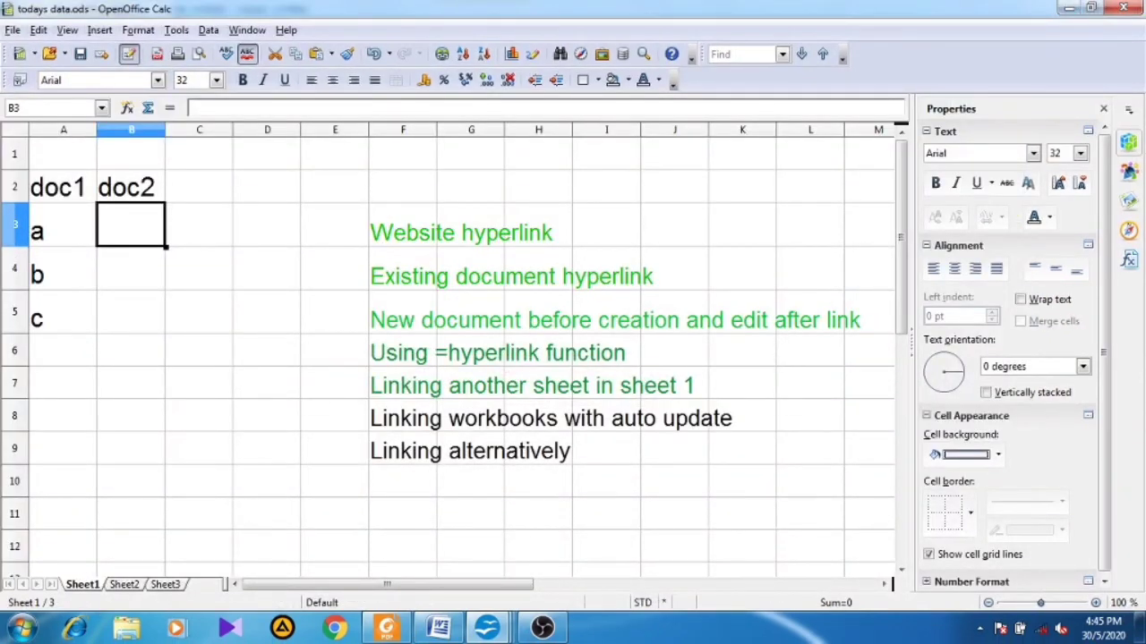
# Paste the copied class values into todays data.ods starting at cell B3, using Paste Special with the Paste all option.
pyautogui.click(131, 269)
pyautogui.click(131, 225)
pyautogui.click(131, 269)
pyautogui.click(131, 312)
pyautogui.click(130, 225)
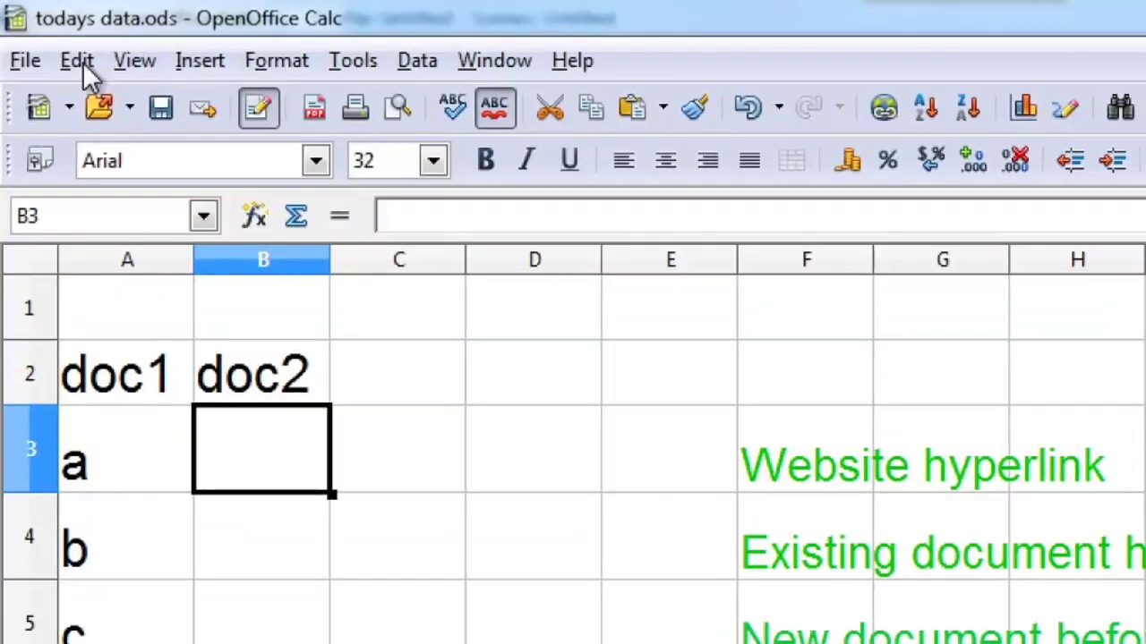
pyautogui.click(39, 29)
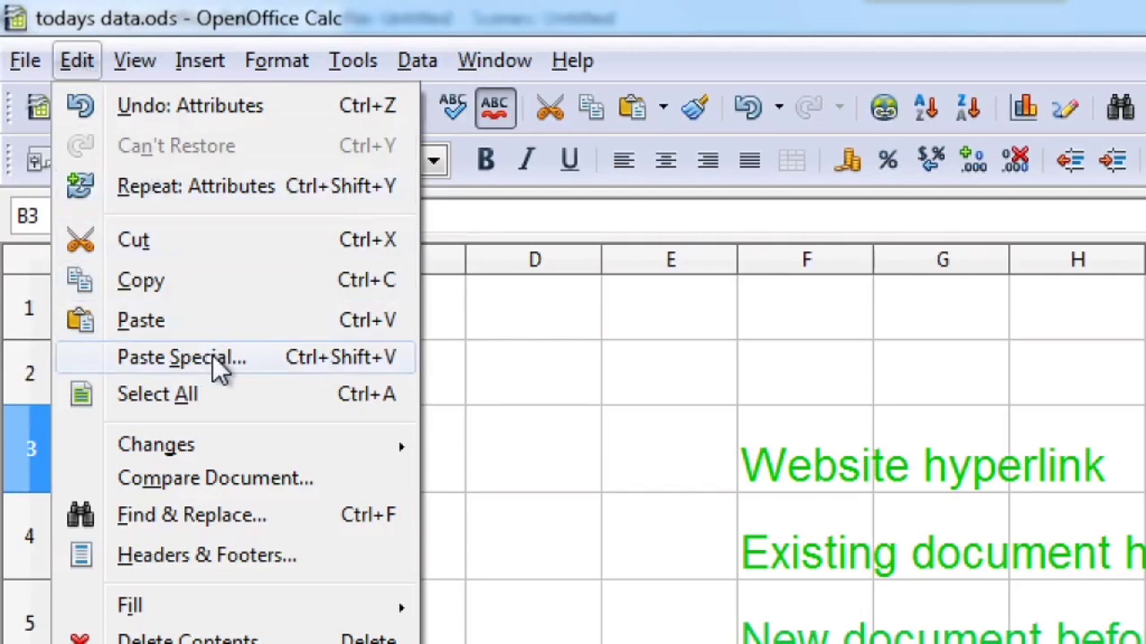
pyautogui.click(283, 358)
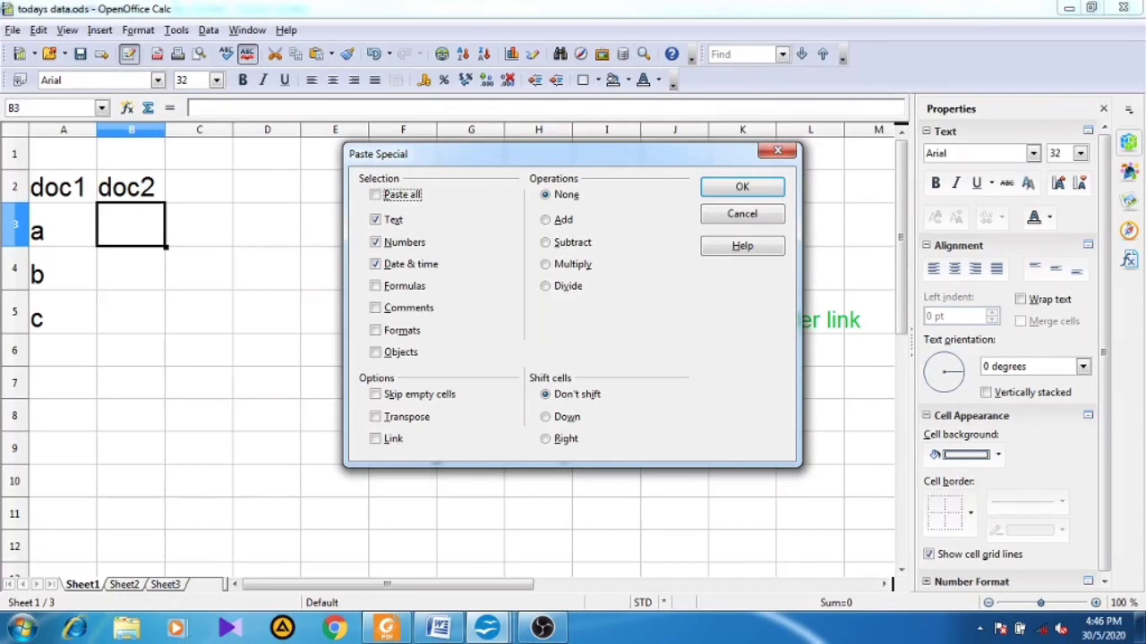
pyautogui.moveTo(537, 154); pyautogui.dragTo(441, 153)
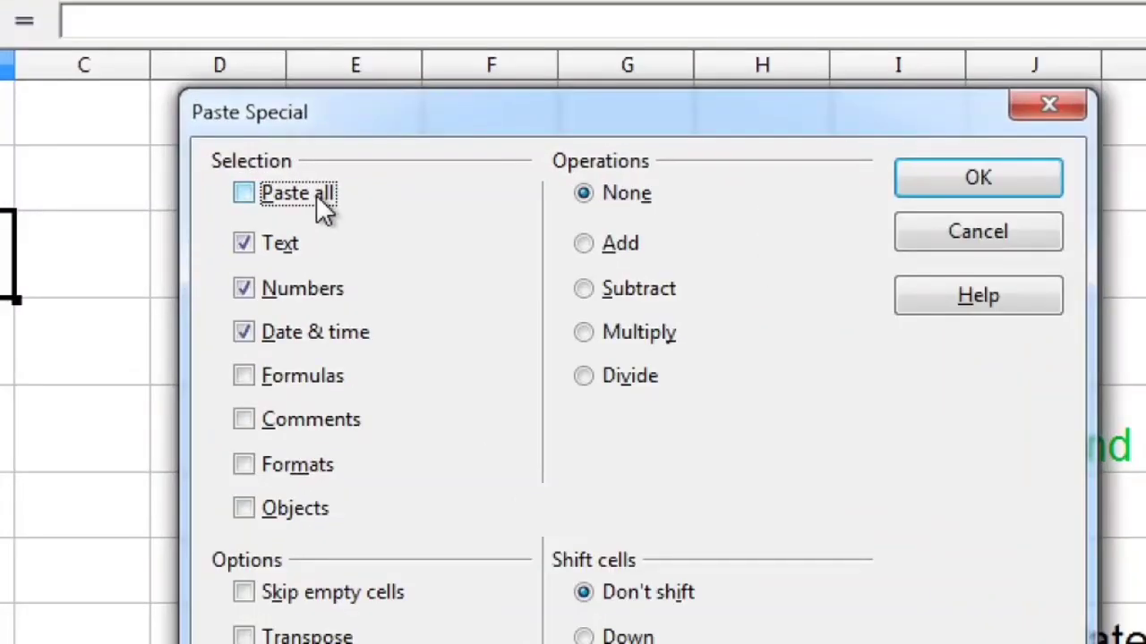
pyautogui.click(318, 196)
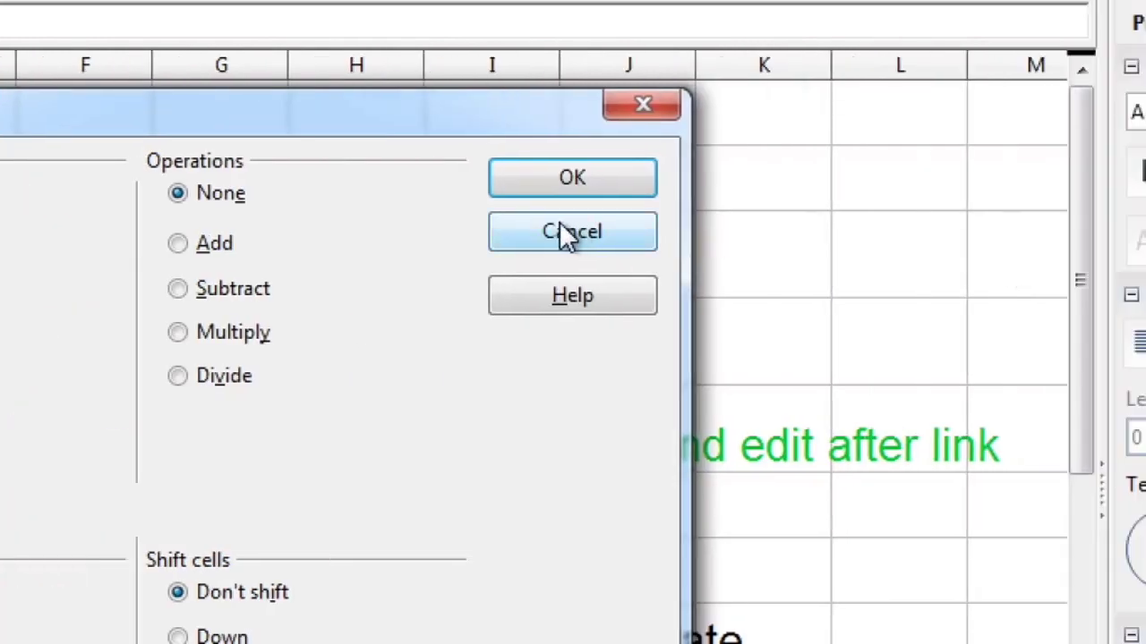
pyautogui.click(549, 175)
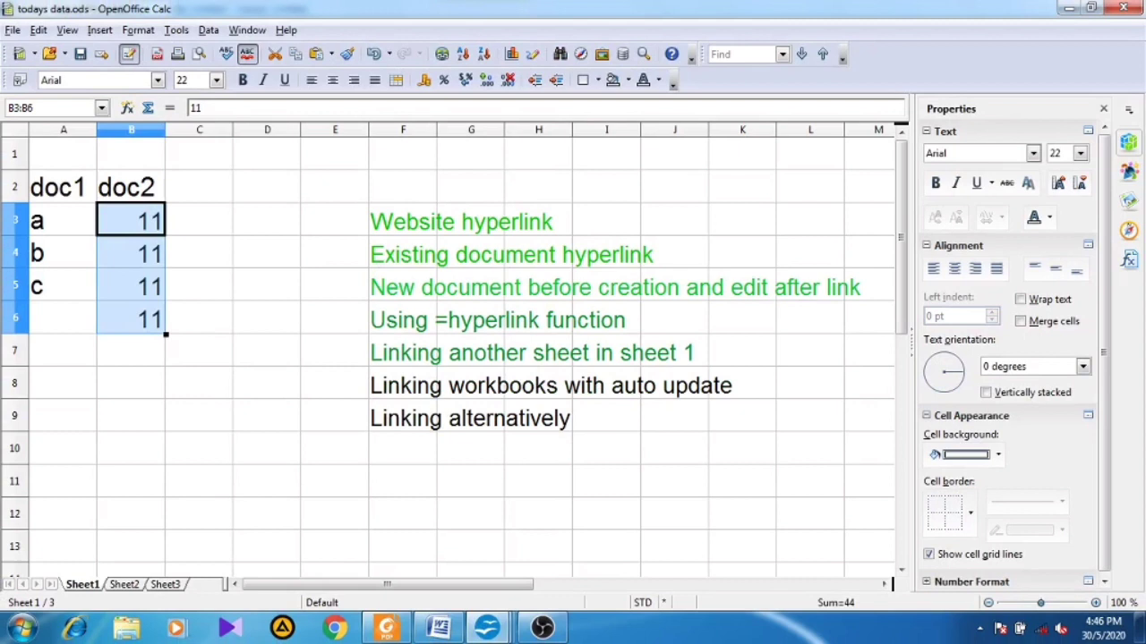
pyautogui.click(199, 254)
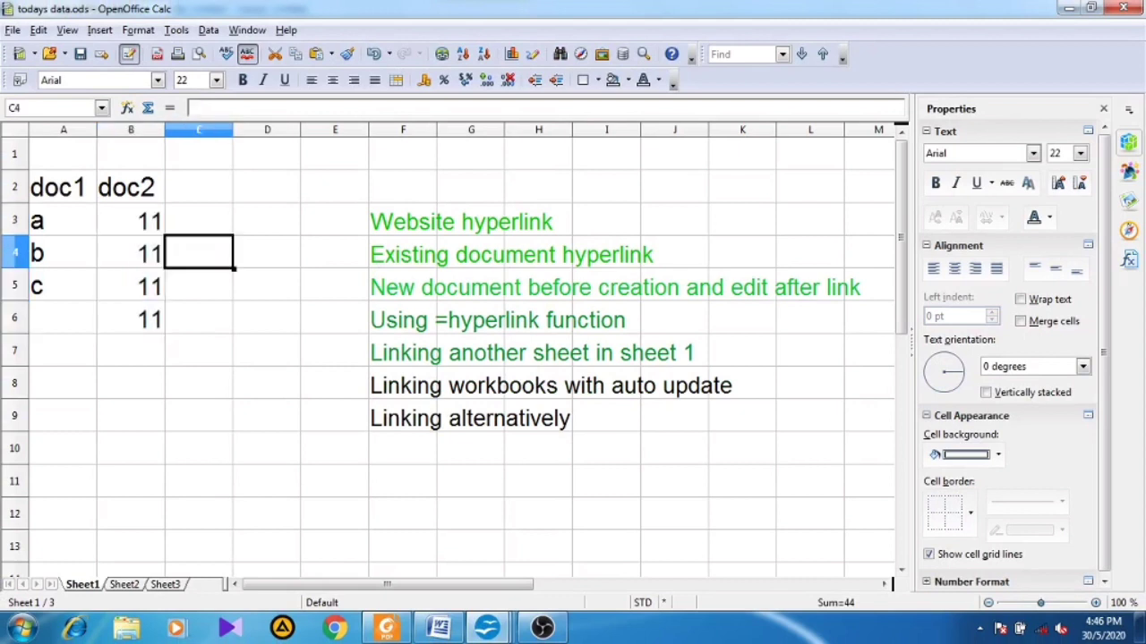
# Examine the contents of the pasted class cells B3:B5 under "doc2" for any link formula.
pyautogui.click(131, 221)
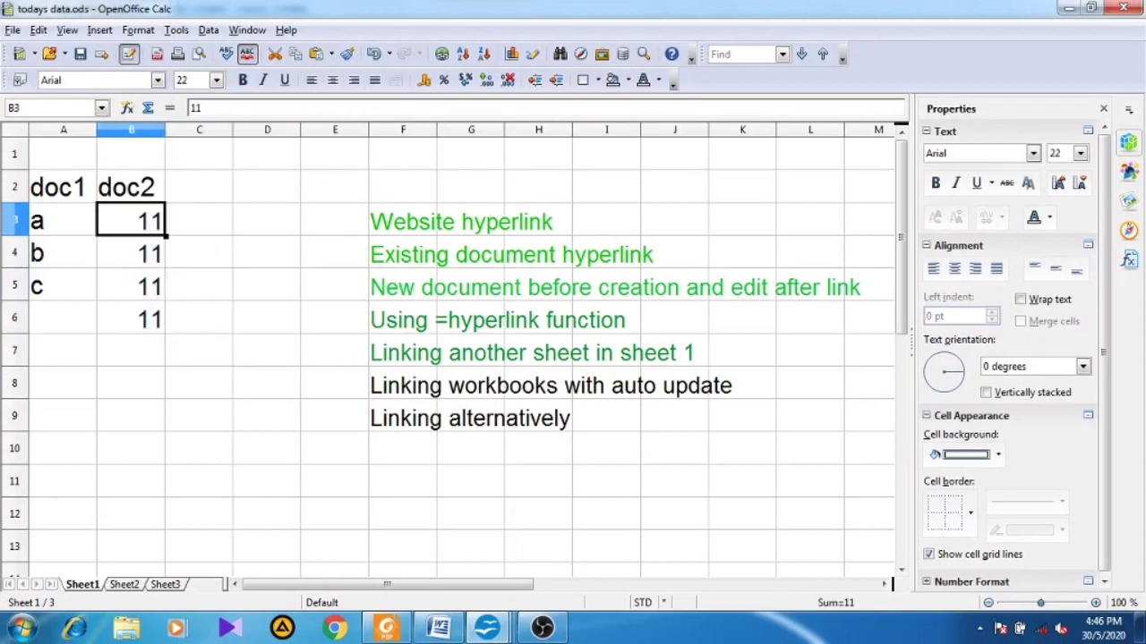
pyautogui.press('Down')
pyautogui.press('Down')
pyautogui.press('Up')
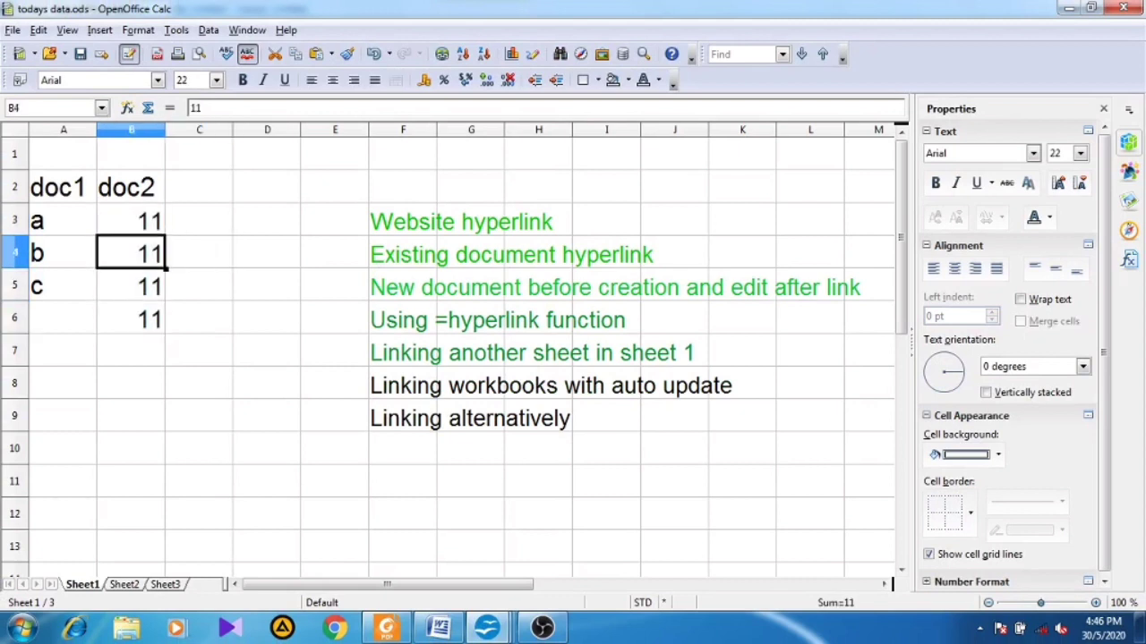
pyautogui.press('Down')
pyautogui.press('Up')
pyautogui.press('Up')
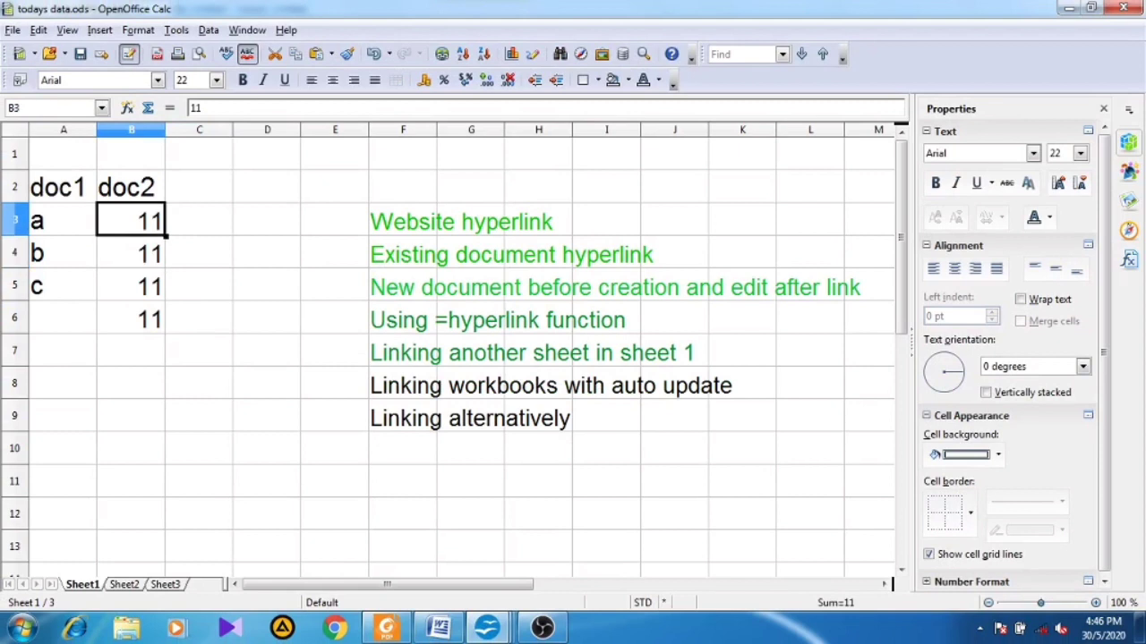
pyautogui.press('Down')
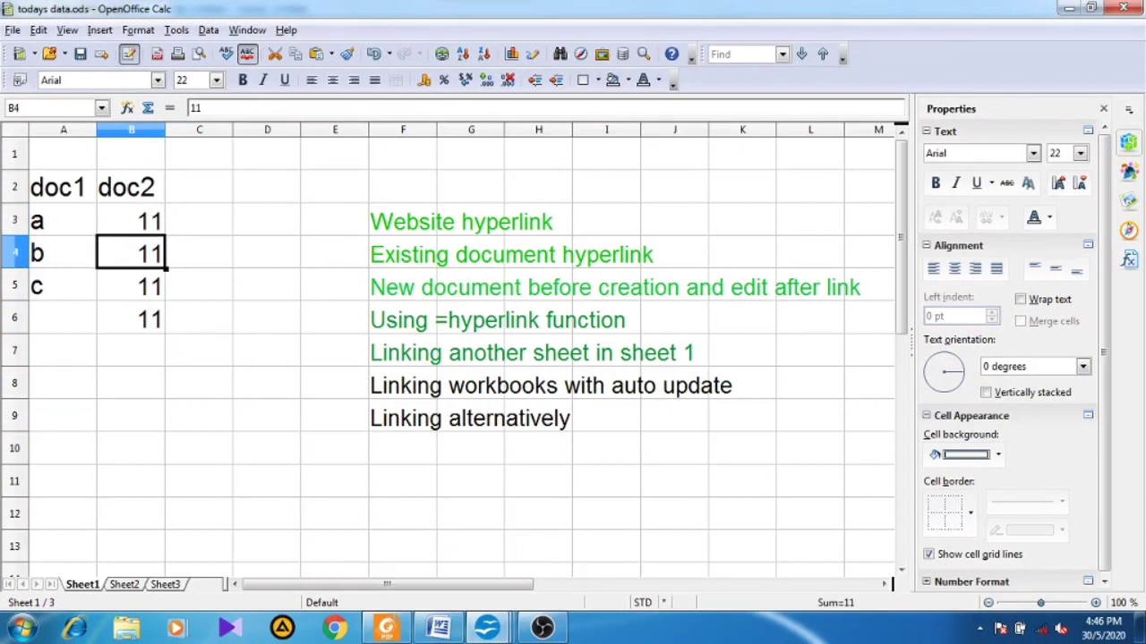
pyautogui.press('Up')
pyautogui.press('Down')
pyautogui.press('Down')
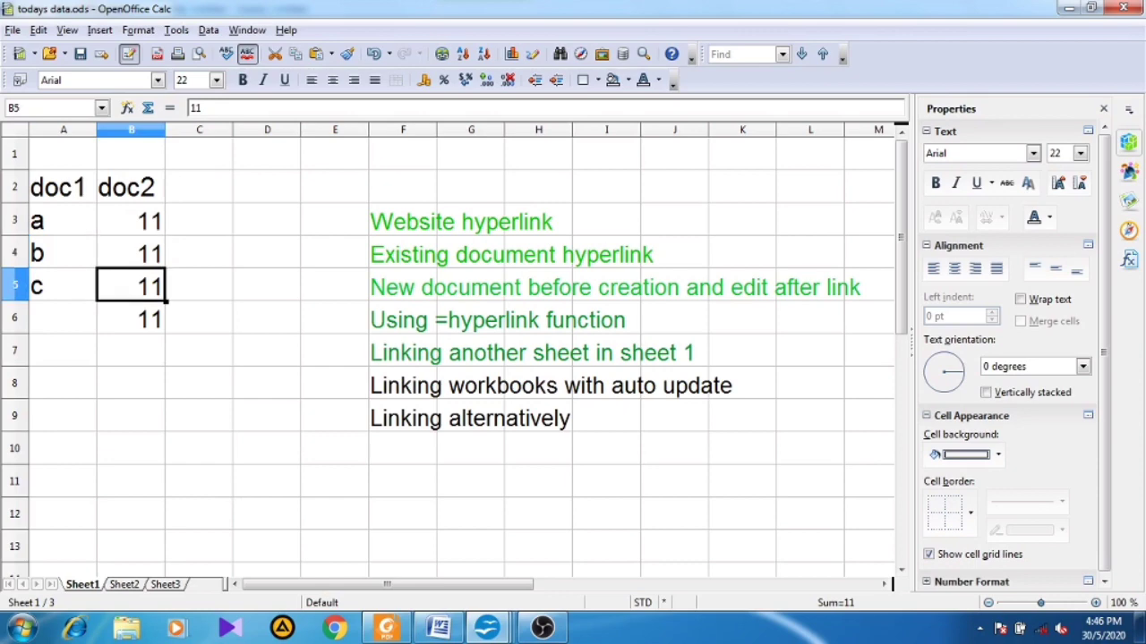
pyautogui.click(229, 108)
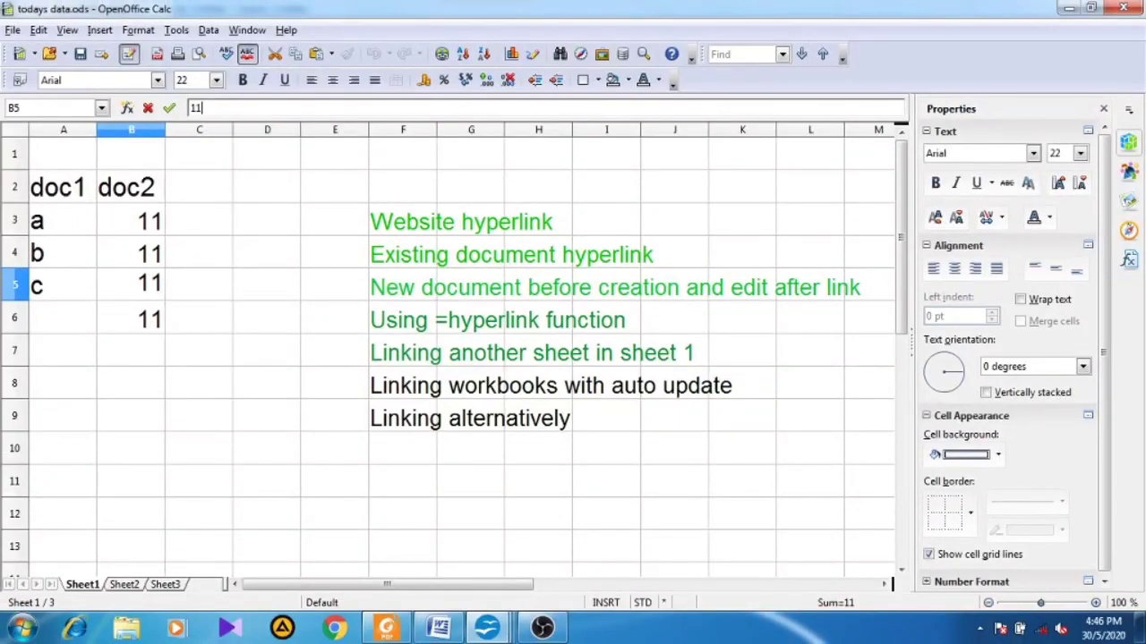
# Compare with the cells under "doc1" by examining the t1.ods link formulas in A3:A5.
pyautogui.click(63, 220)
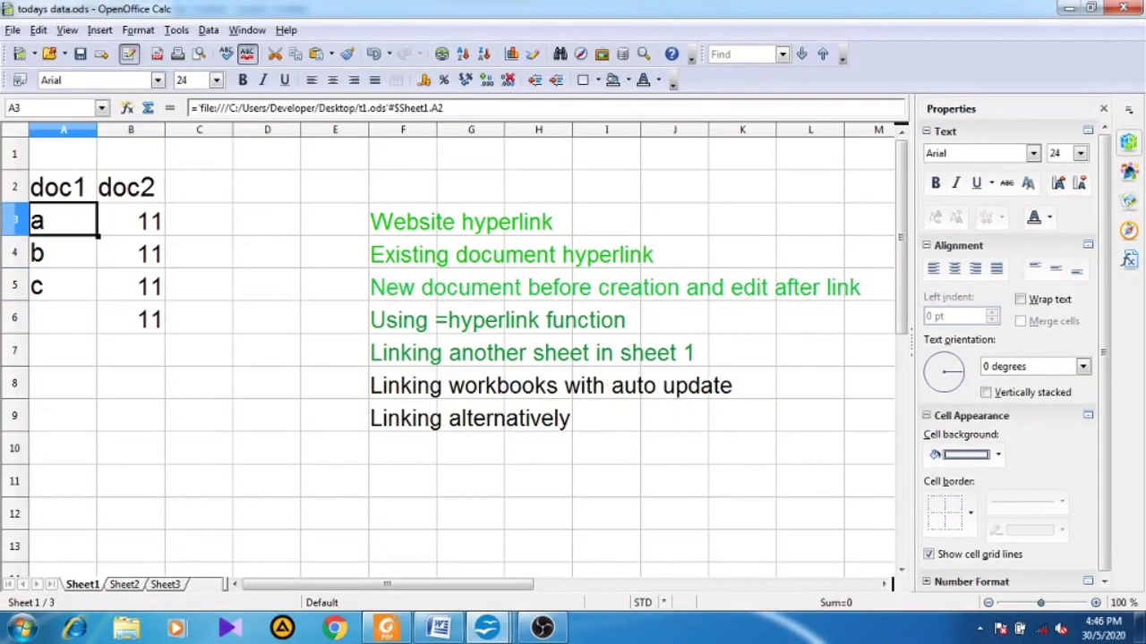
pyautogui.press('Down')
pyautogui.press('Down')
pyautogui.press('Up')
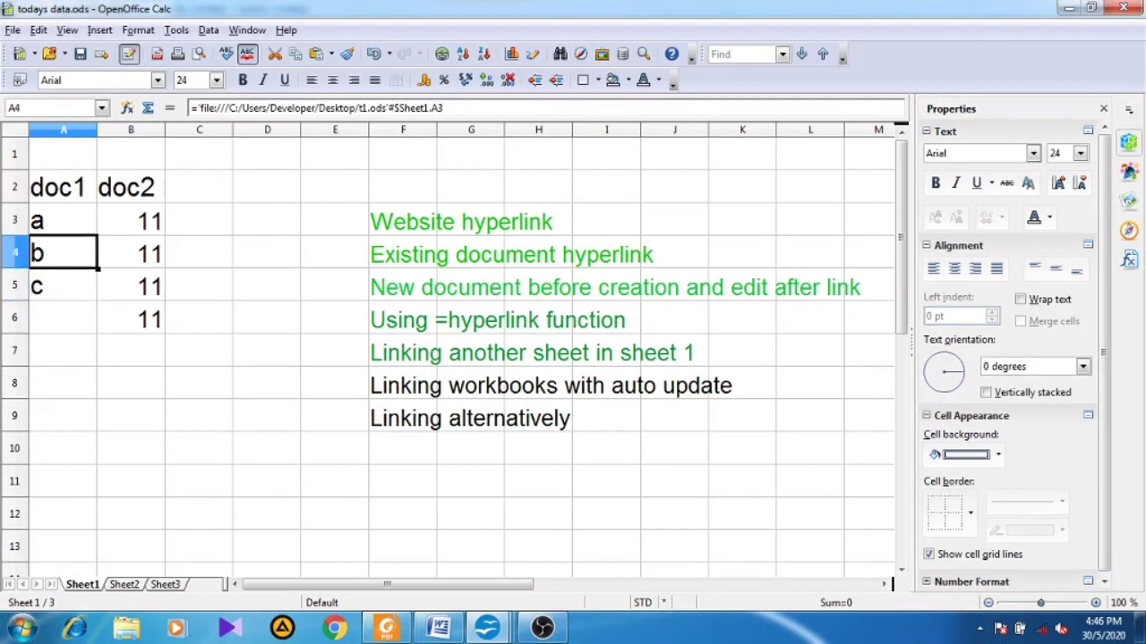
pyautogui.press('Up')
pyautogui.press('Down')
pyautogui.press('Down')
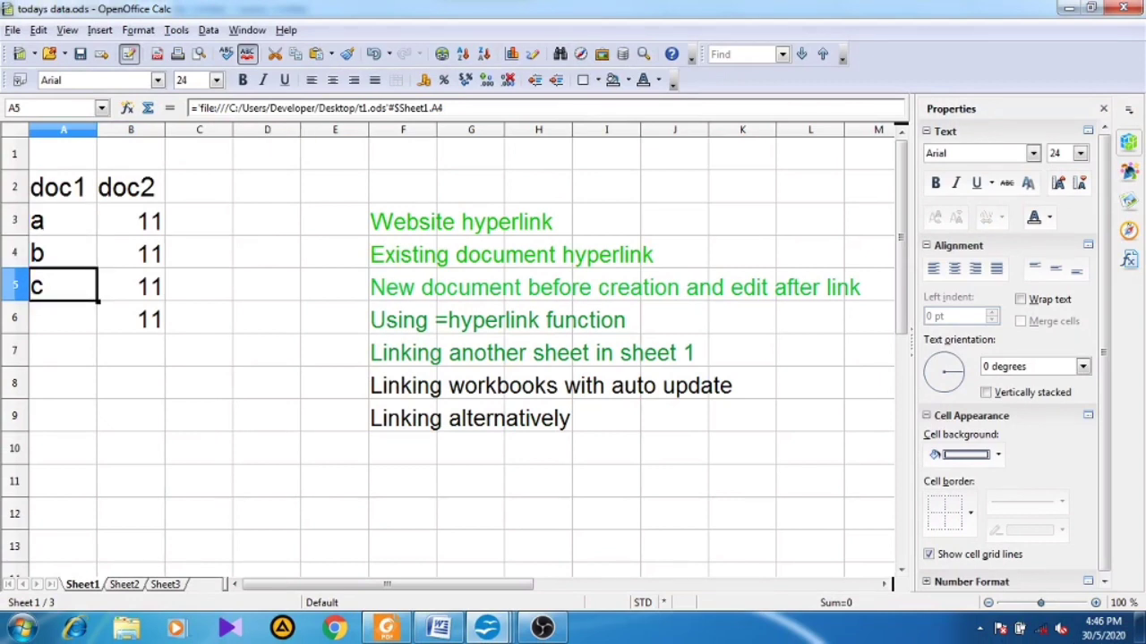
# Change the font color of the linked cells A3:A5 under "doc1" to red.
pyautogui.moveTo(63, 287); pyautogui.dragTo(62, 221)
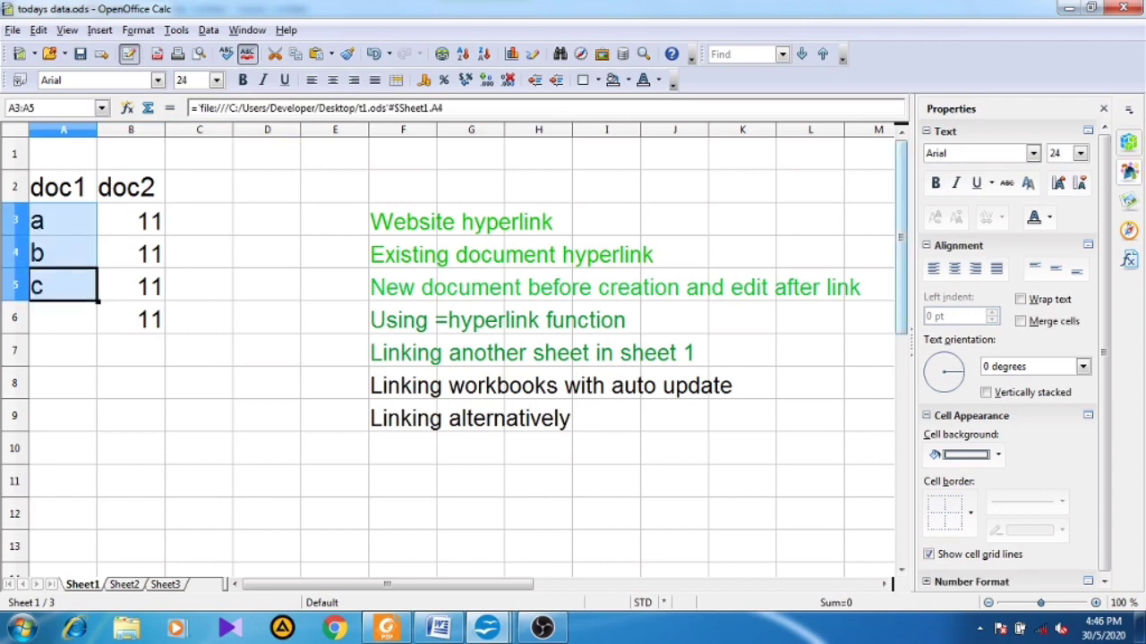
pyautogui.click(1049, 217)
pyautogui.click(933, 270)
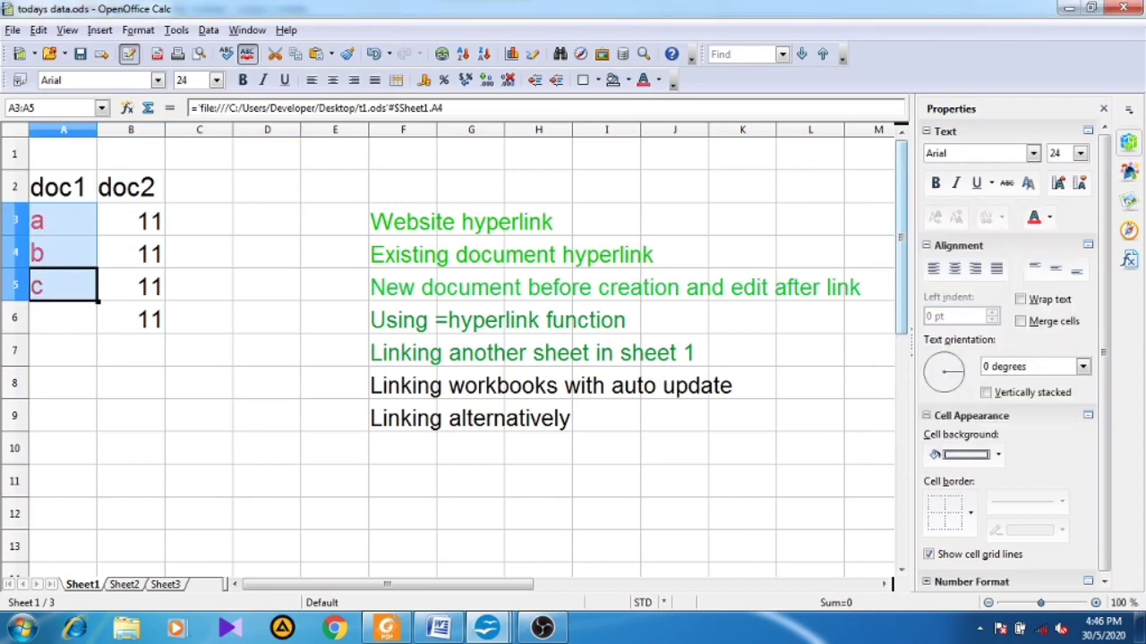
# Change the font color of the pasted cells B3:B6 under "doc2" to blue.
pyautogui.moveTo(131, 221); pyautogui.dragTo(130, 319)
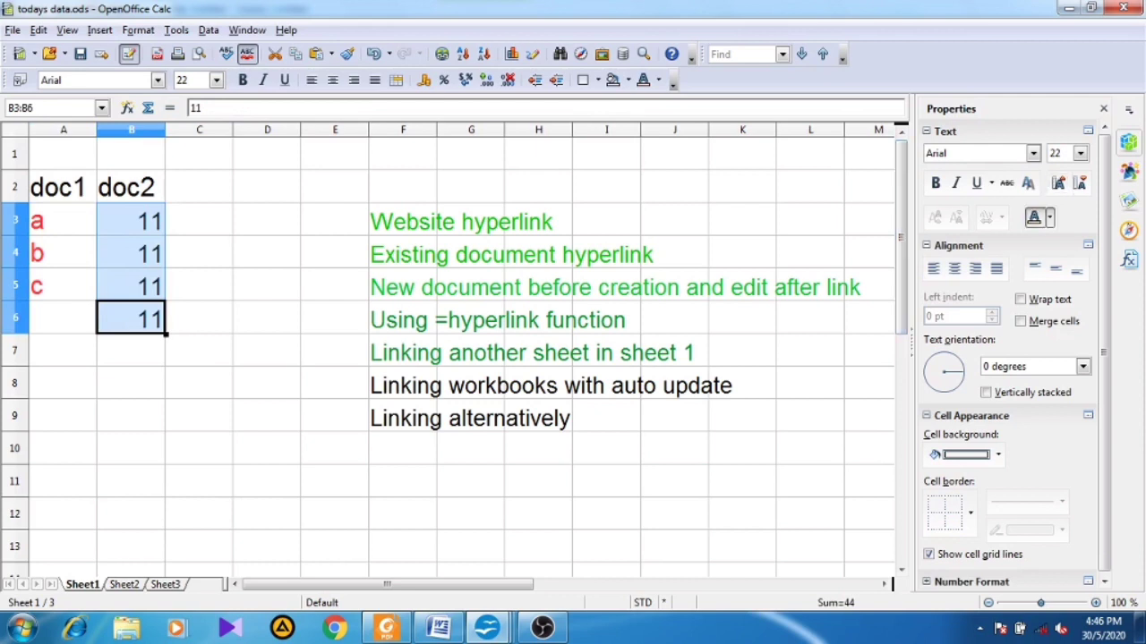
pyautogui.click(1049, 217)
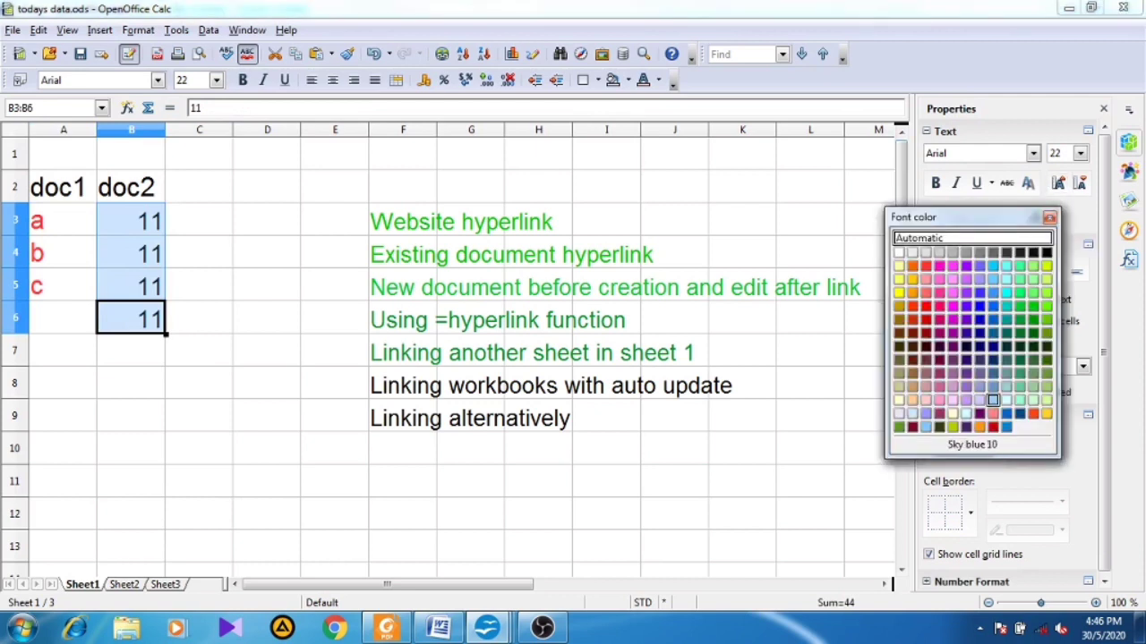
pyautogui.click(1006, 414)
pyautogui.click(267, 318)
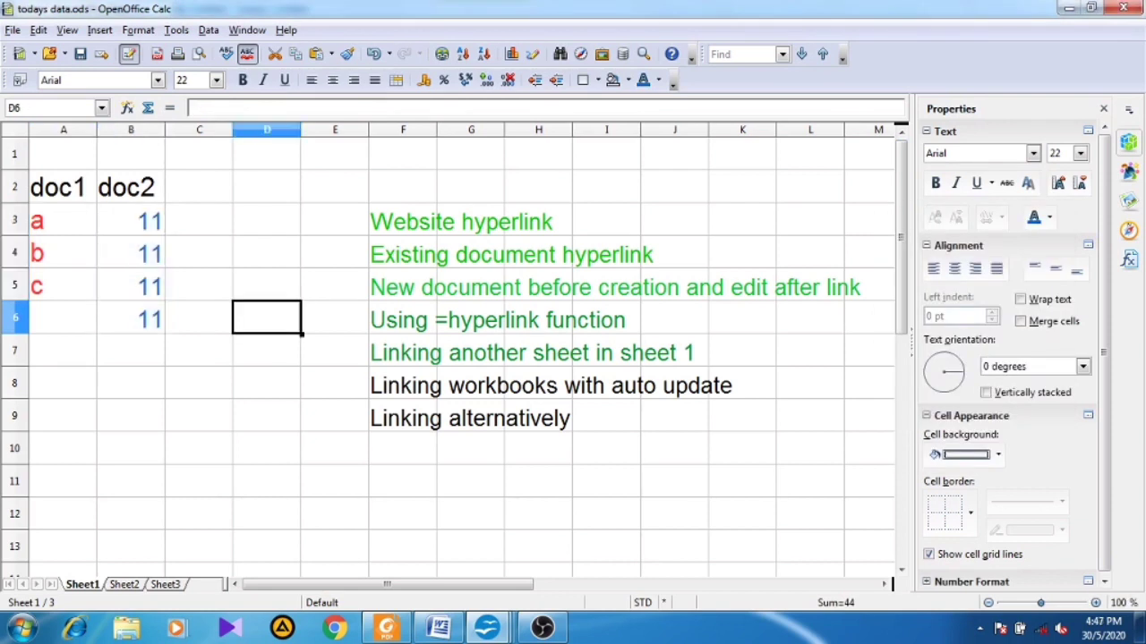
# Go through the red cells A3:A5 and review how each one references t1.ods.
pyautogui.click(63, 220)
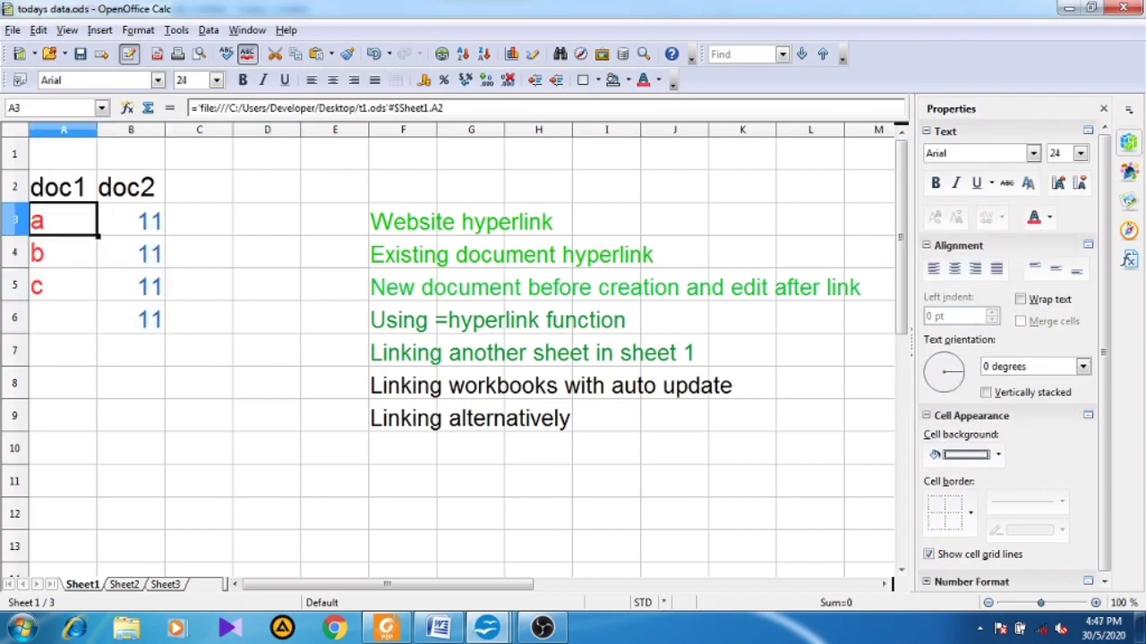
pyautogui.press('Down')
pyautogui.press('Down')
pyautogui.press('Down')
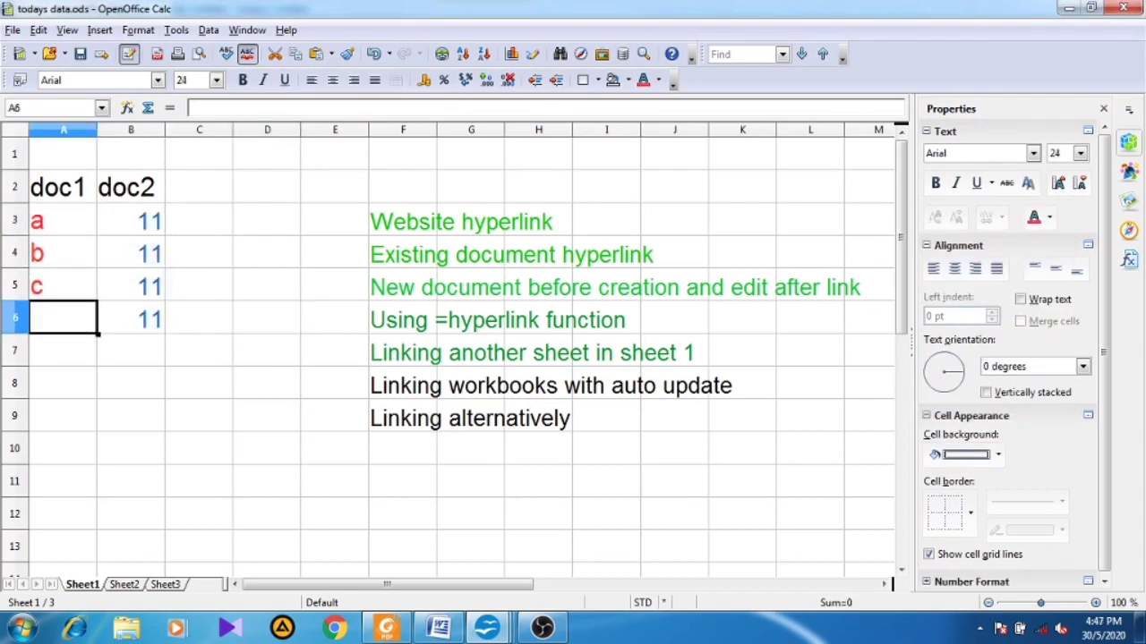
pyautogui.press('Up')
pyautogui.press('Up')
pyautogui.press('Down')
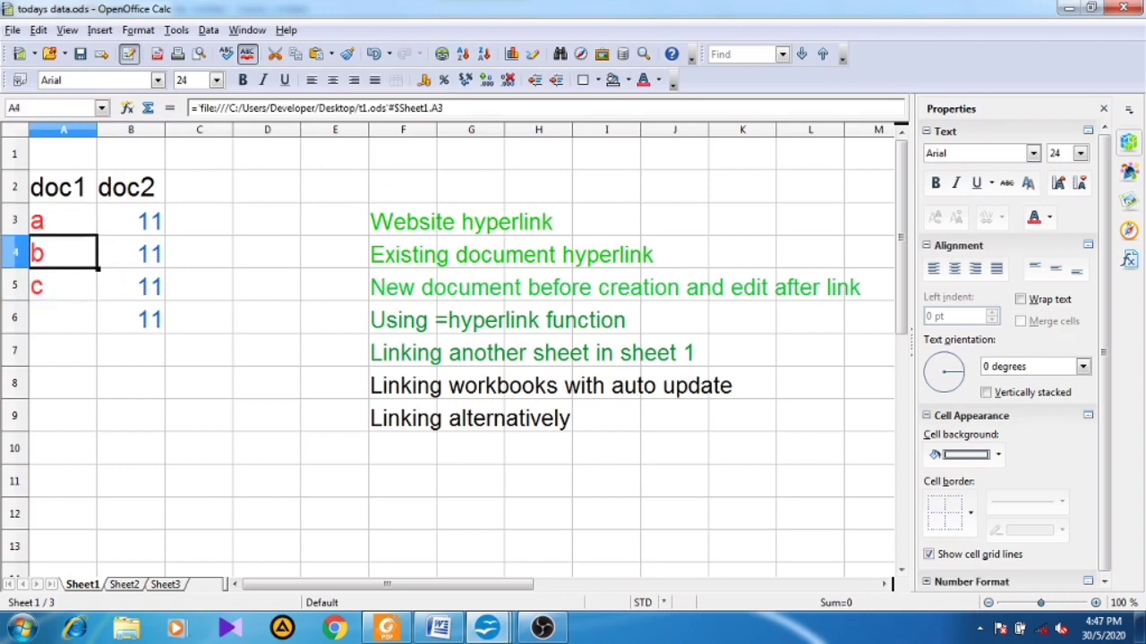
pyautogui.press('Up')
pyautogui.press('Down')
pyautogui.press('Up')
pyautogui.press('Down')
pyautogui.press('Down')
pyautogui.press('Up')
pyautogui.press('Up')
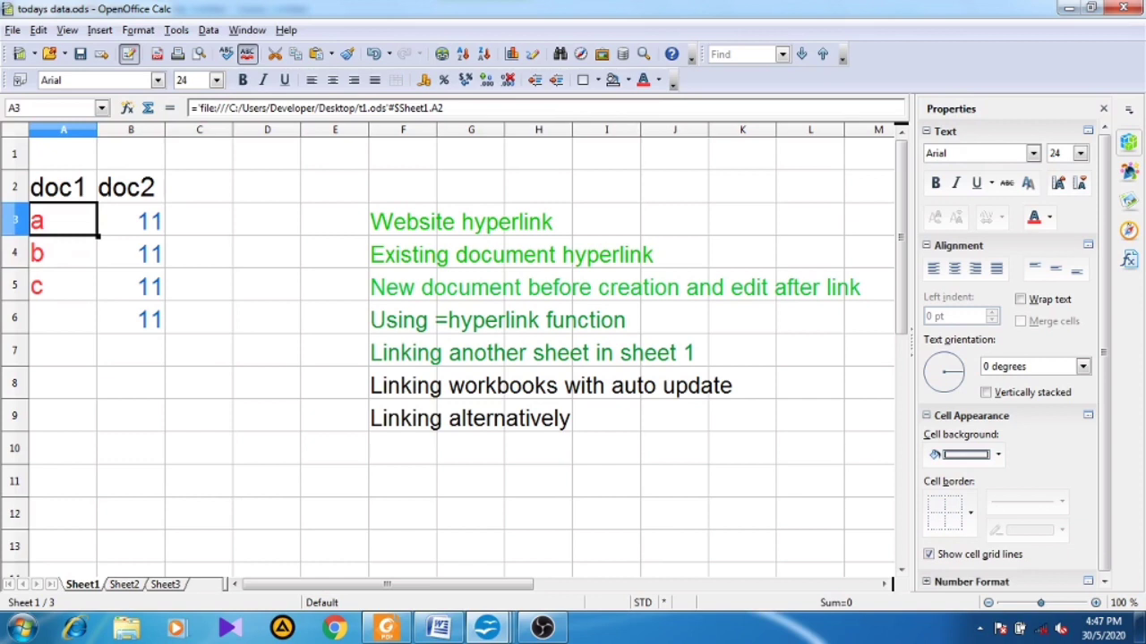
pyautogui.press('Up')
pyautogui.press('Down')
pyautogui.press('Down')
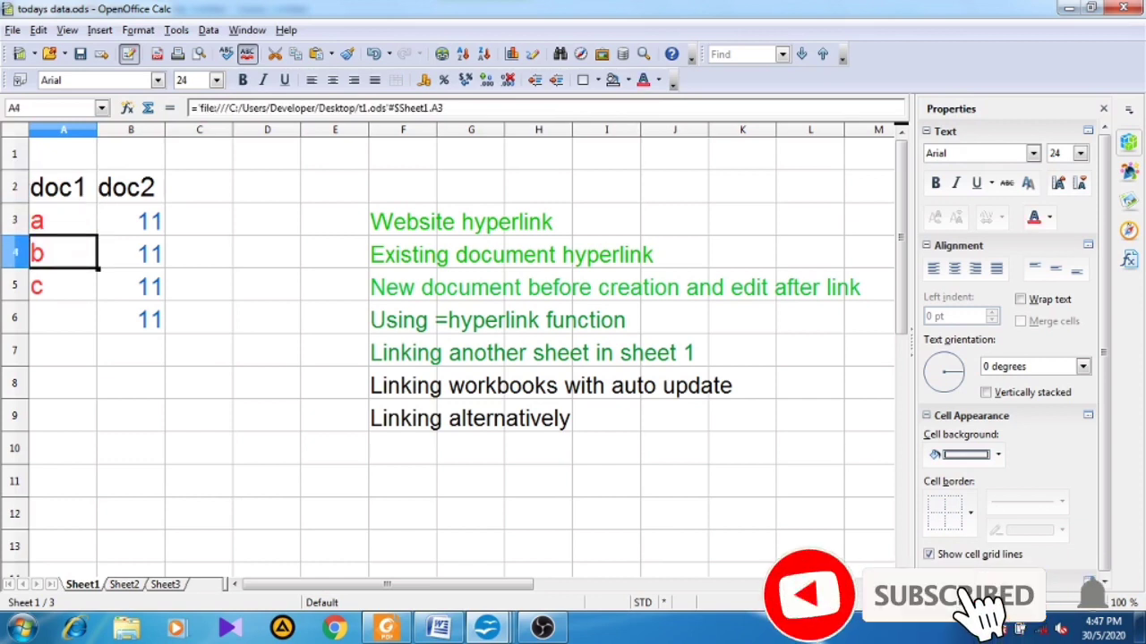
pyautogui.press('Up')
pyautogui.press('Down')
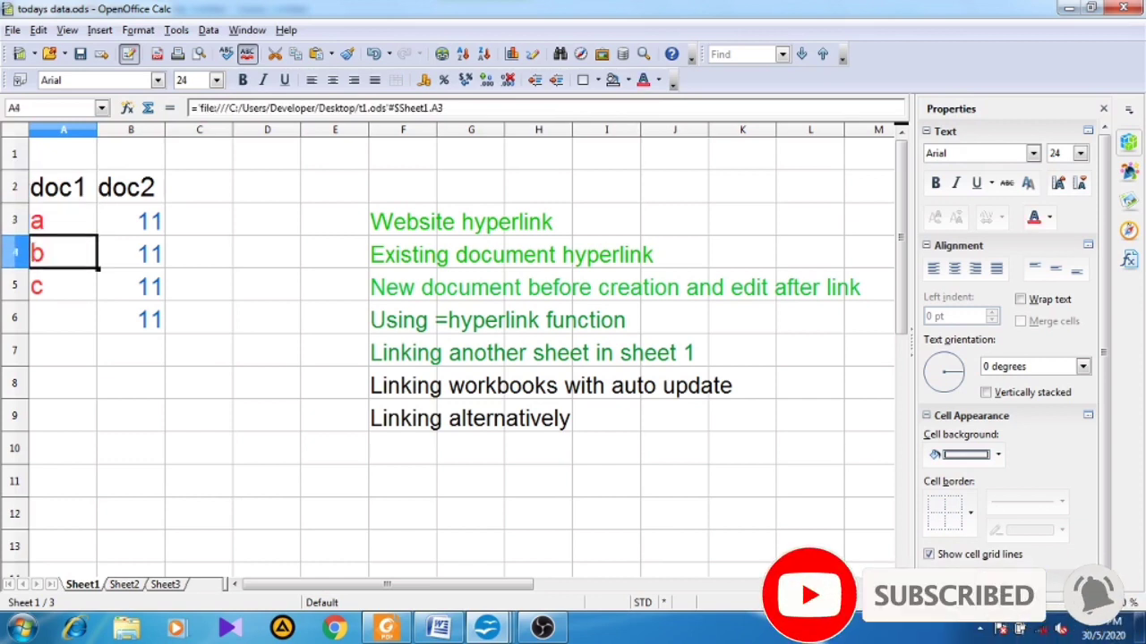
# Go through the blue cells B3:B5 and review what each pasted cell contains.
pyautogui.press('Right')
pyautogui.press('Up')
pyautogui.press('Down')
pyautogui.press('Down')
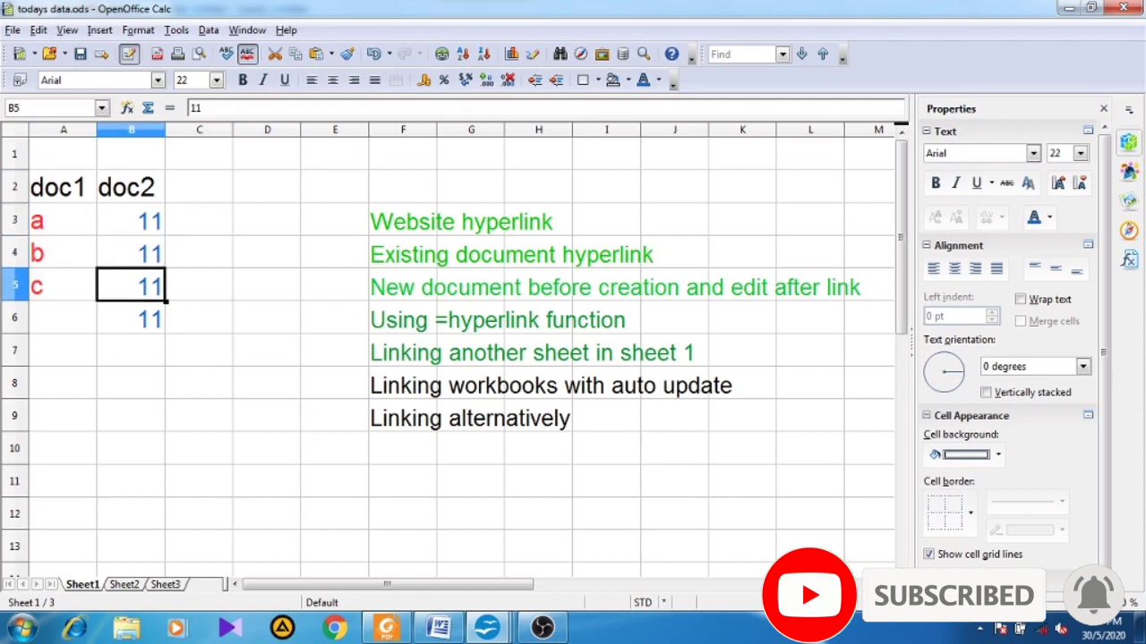
pyautogui.press('Up')
pyautogui.press('Up')
pyautogui.press('Down')
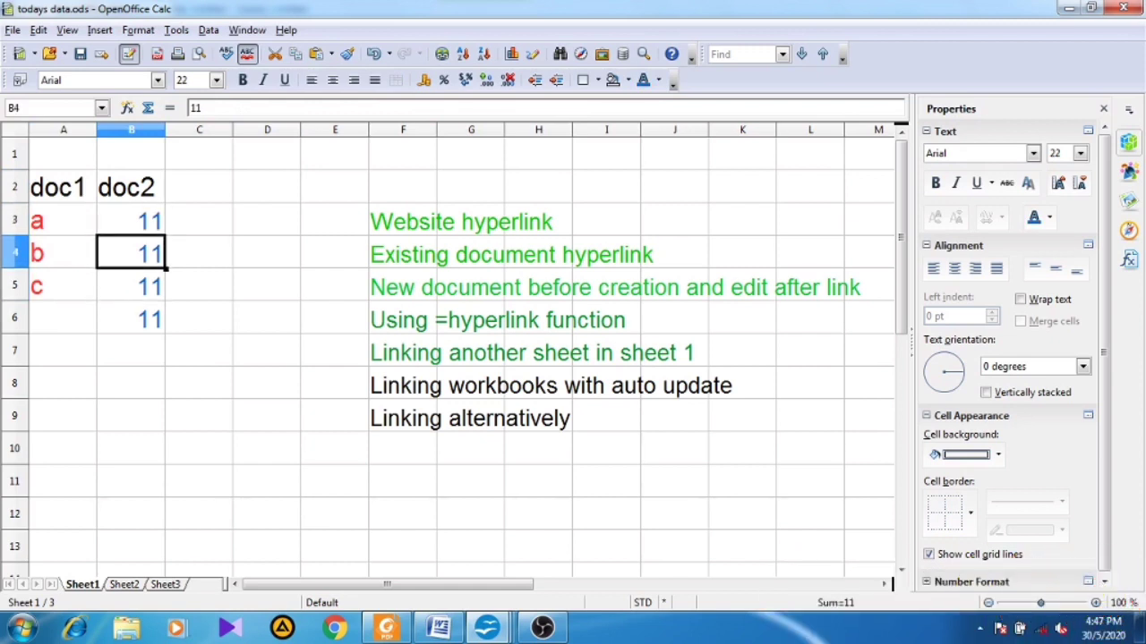
pyautogui.press('Down')
pyautogui.press('Up')
pyautogui.press('Up')
pyautogui.press('Down')
# Save todays data.ods and close the workbook.
pyautogui.hotkey('ctrl', 's')
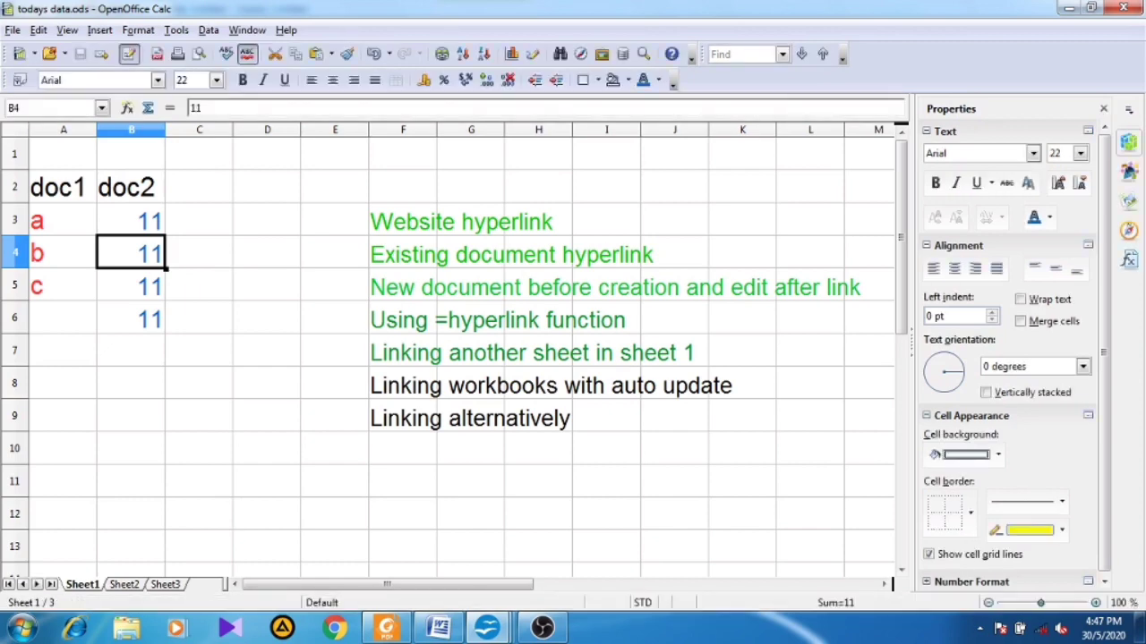
pyautogui.click(1122, 8)
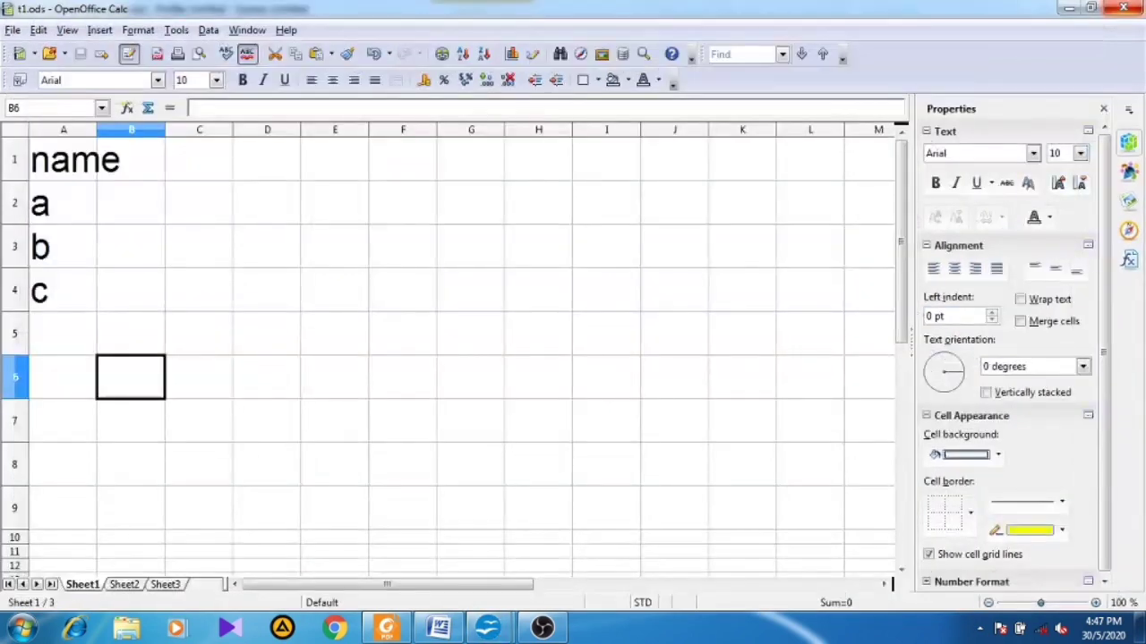
# Replace the entries in cells A2:A4 of t1.ods with three first names and save the workbook.
pyautogui.click(131, 246)
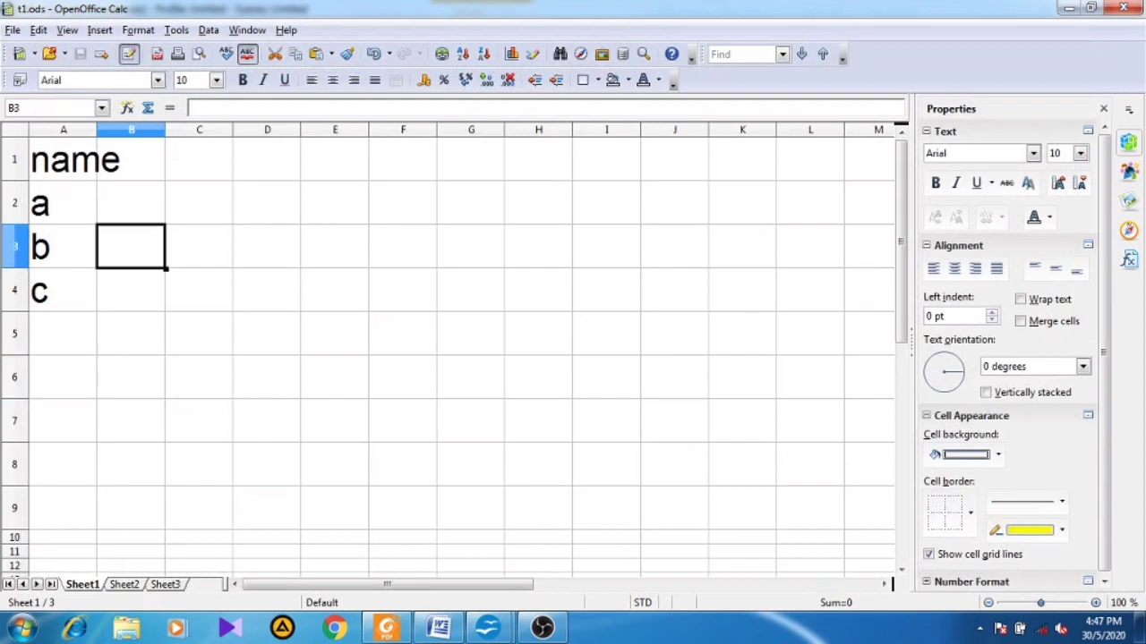
pyautogui.click(62, 203)
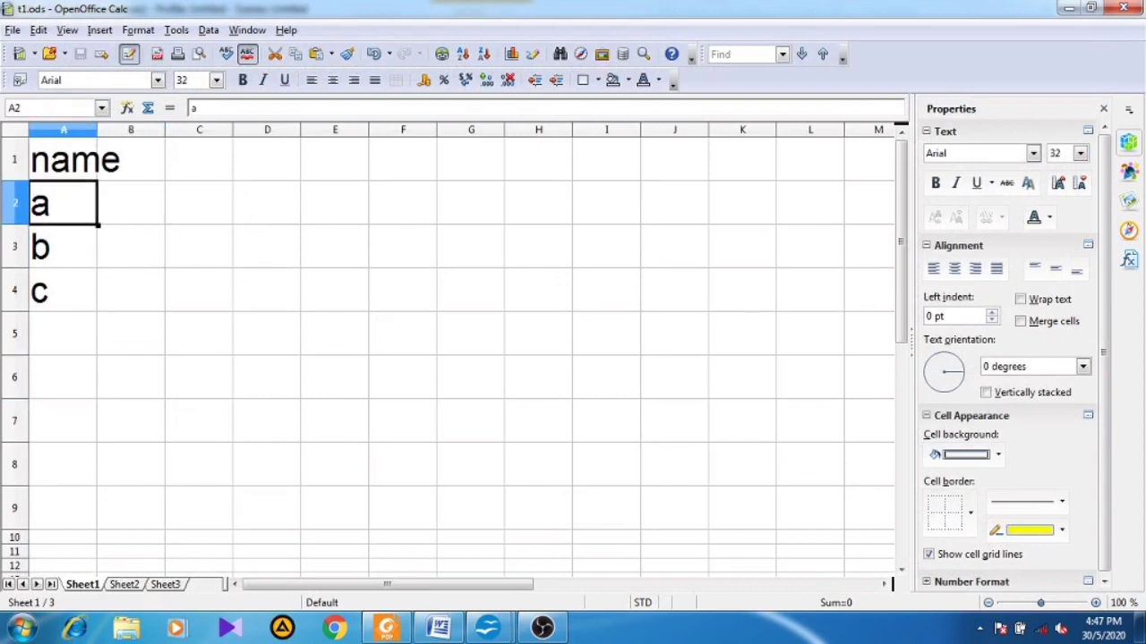
pyautogui.write('sunil')
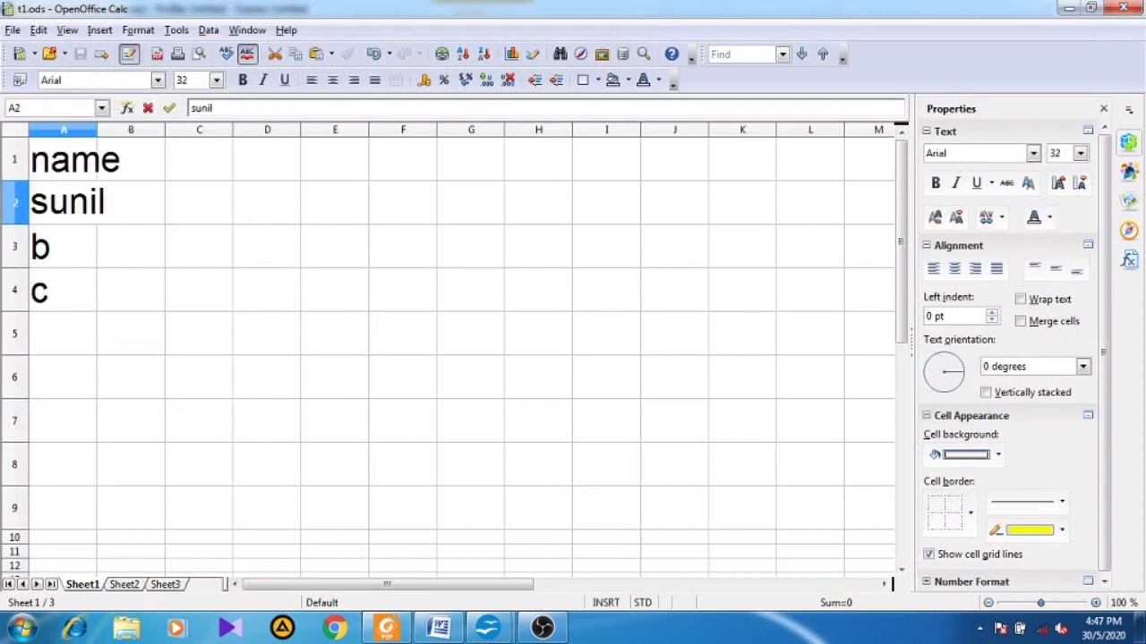
pyautogui.press('Return')
pyautogui.write('muska')
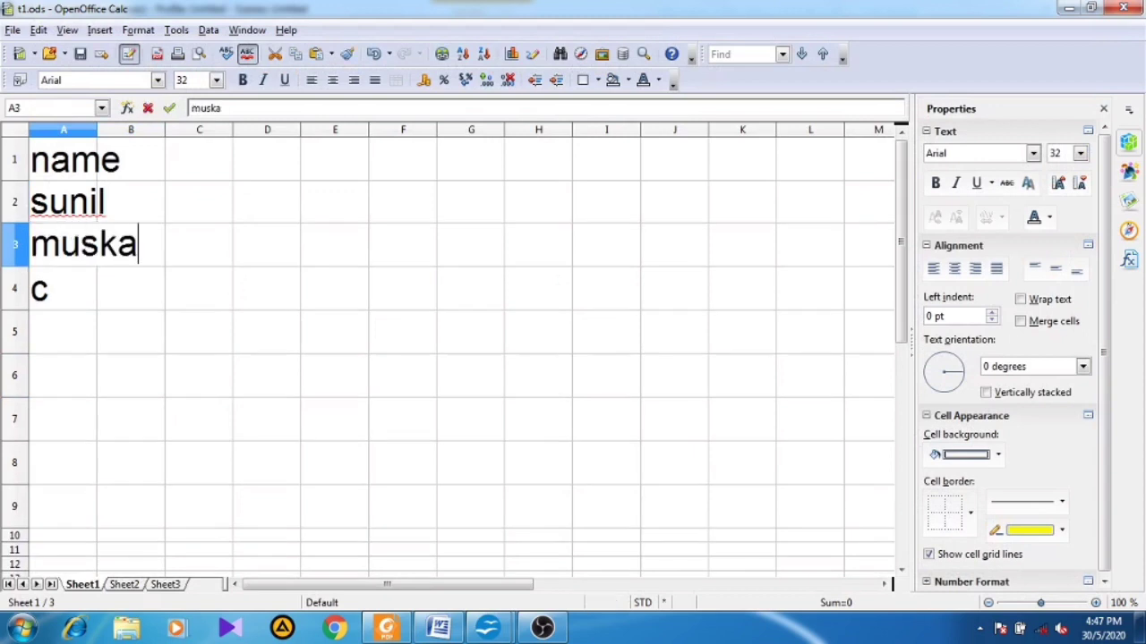
pyautogui.write('n')
pyautogui.press('Return')
pyautogui.write('gurdeep')
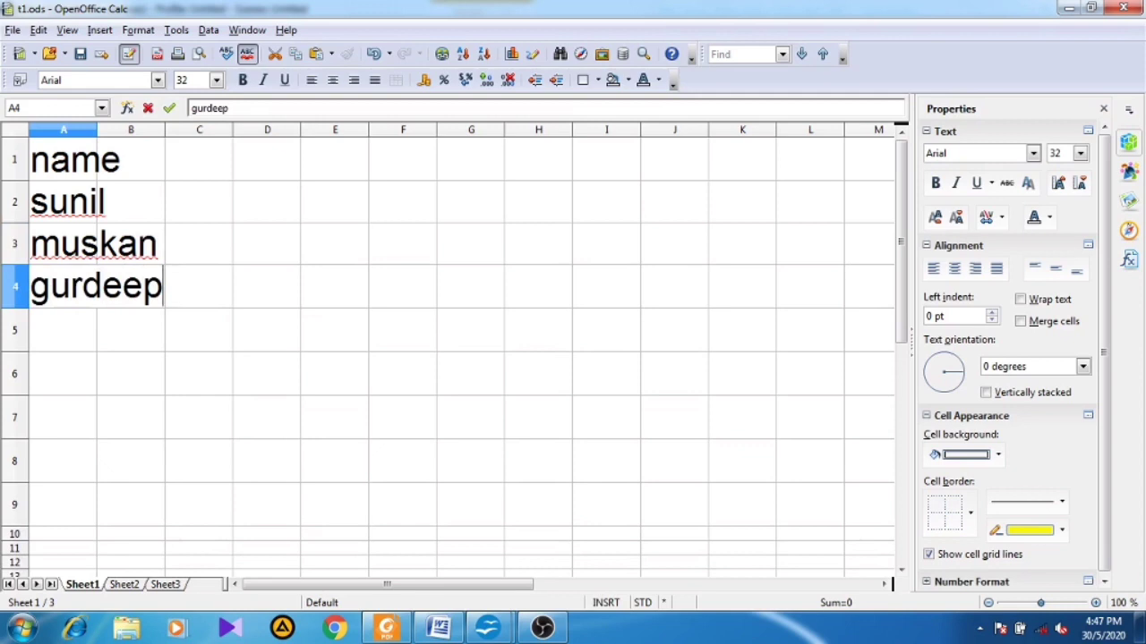
pyautogui.hotkey('ctrl', 's')
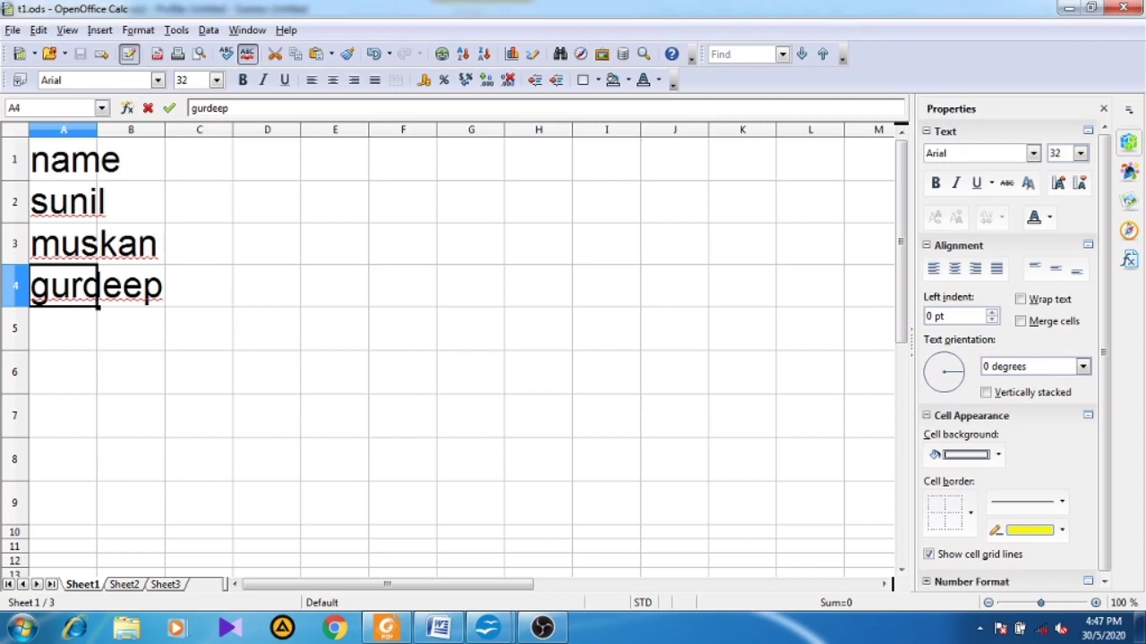
# Set cells A2:A5 of t2.ods to 12, 12, 10 and 10, and save the workbook.
pyautogui.moveTo(488, 627)
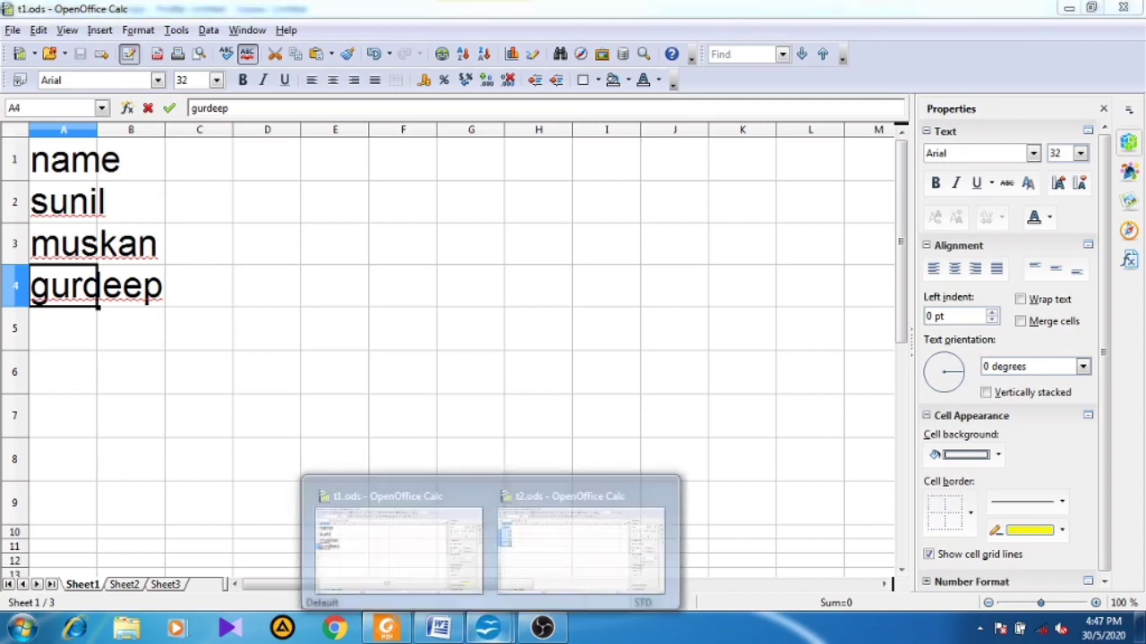
pyautogui.click(587, 542)
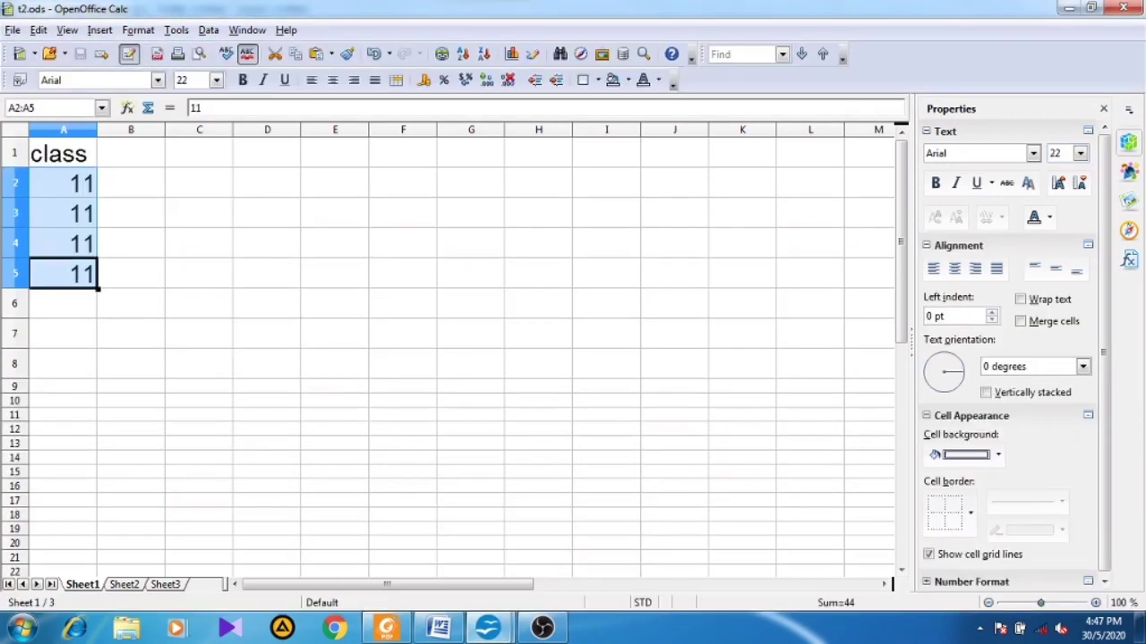
pyautogui.click(63, 184)
pyautogui.write('12')
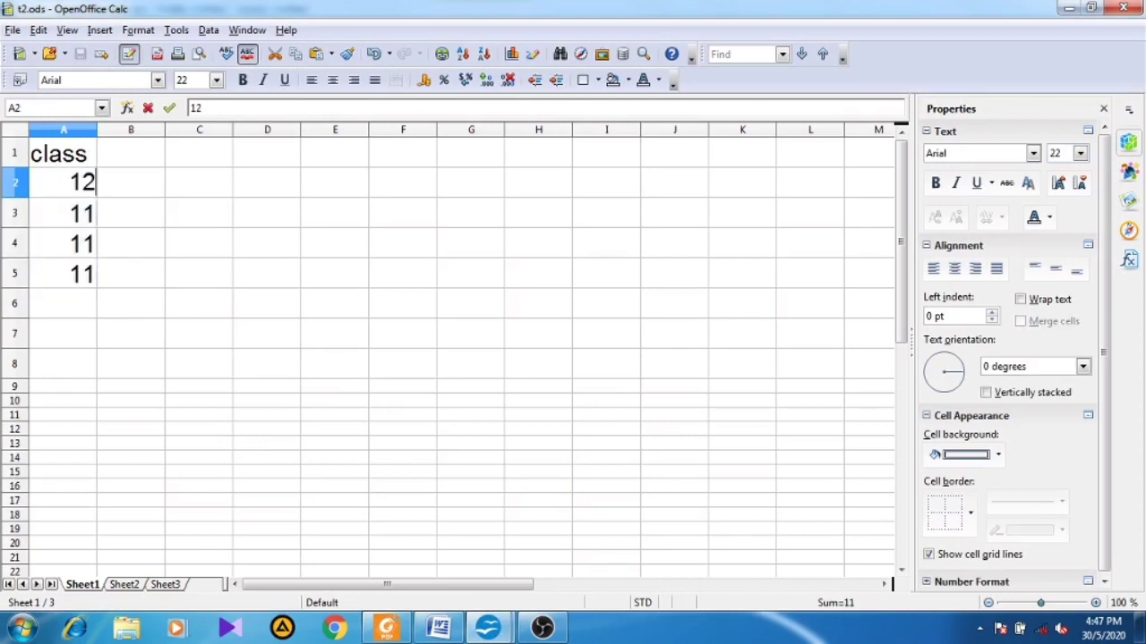
pyautogui.press('Return')
pyautogui.write('12')
pyautogui.press('Return')
pyautogui.write('10')
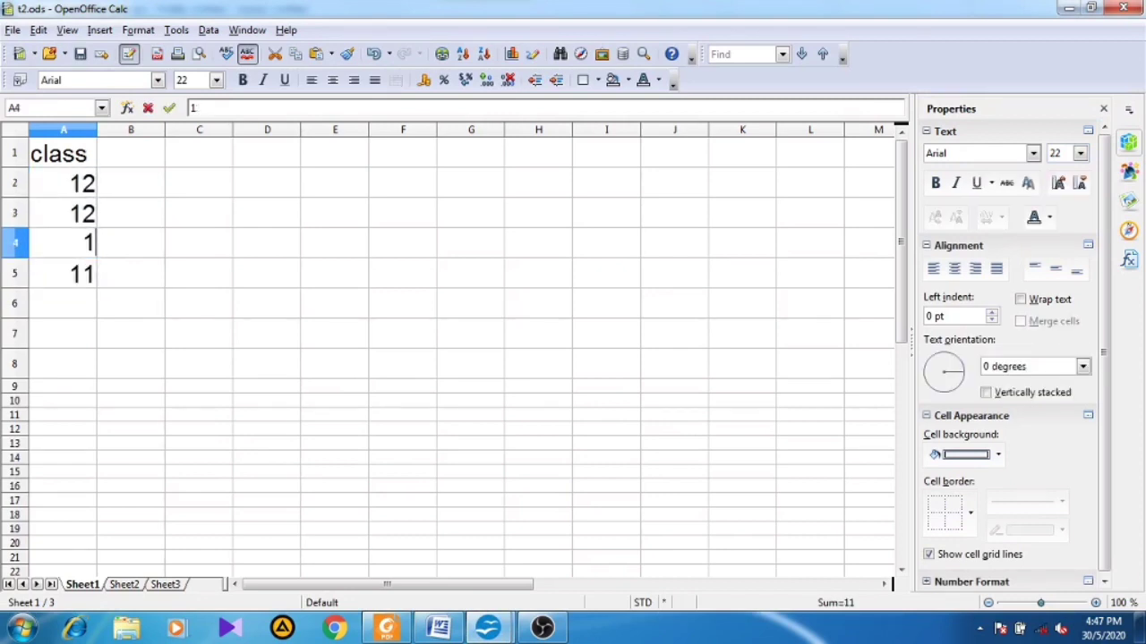
pyautogui.press('Return')
pyautogui.write('10')
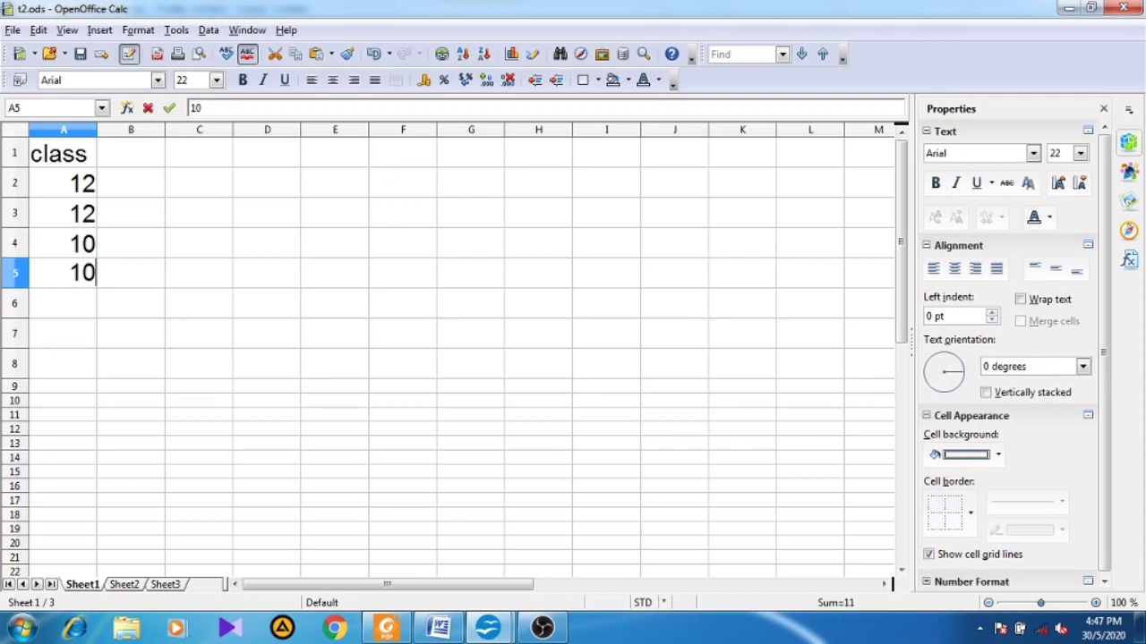
pyautogui.click(131, 304)
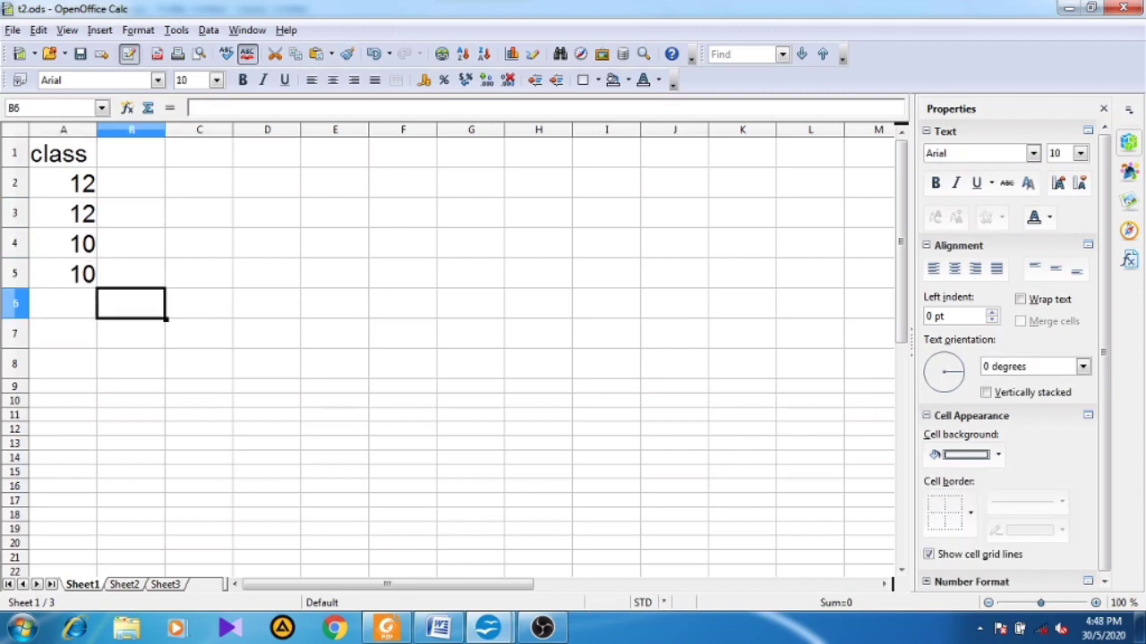
pyautogui.hotkey('ctrl', 's')
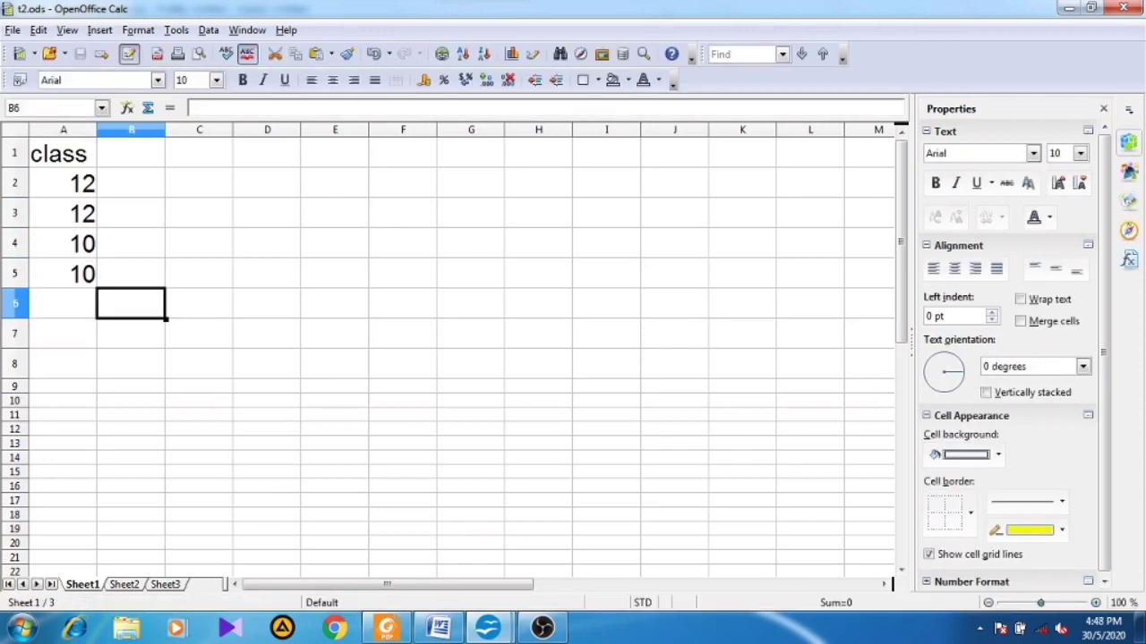
# Reopen the recent document todays data.ods and accept updating its links to other files.
pyautogui.hotkey('alt', 'f')
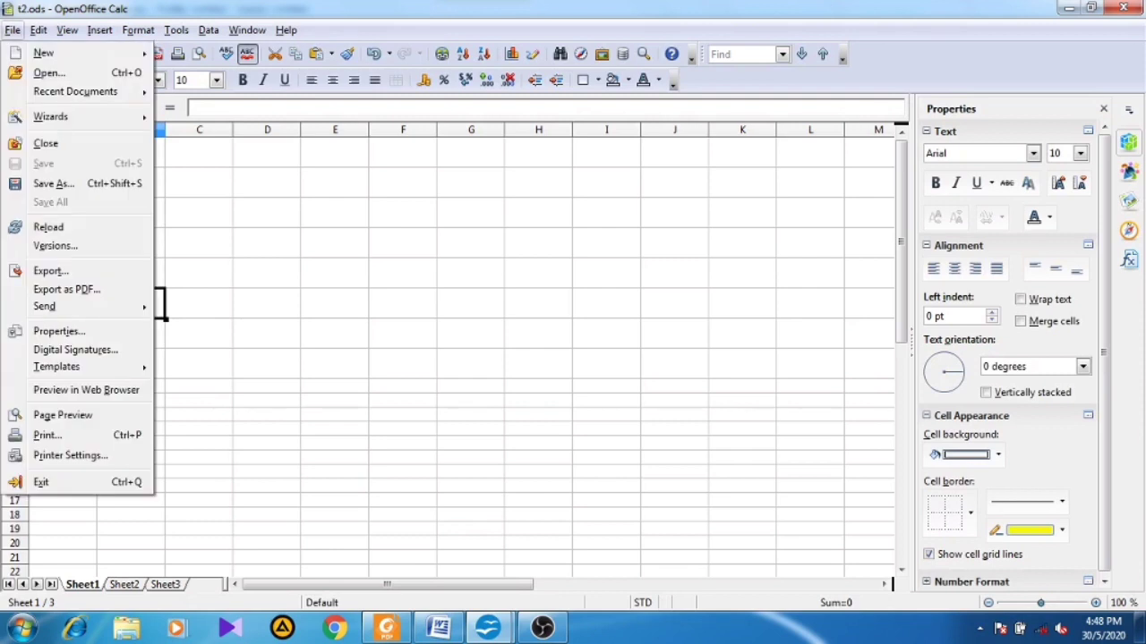
pyautogui.moveTo(75, 91)
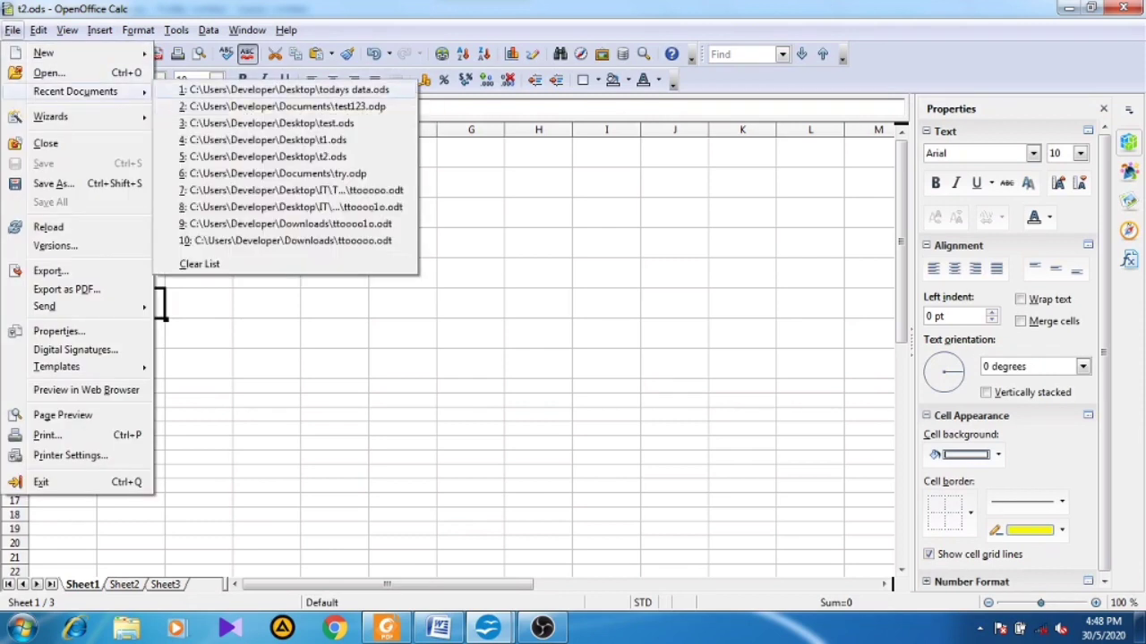
pyautogui.press('Return')
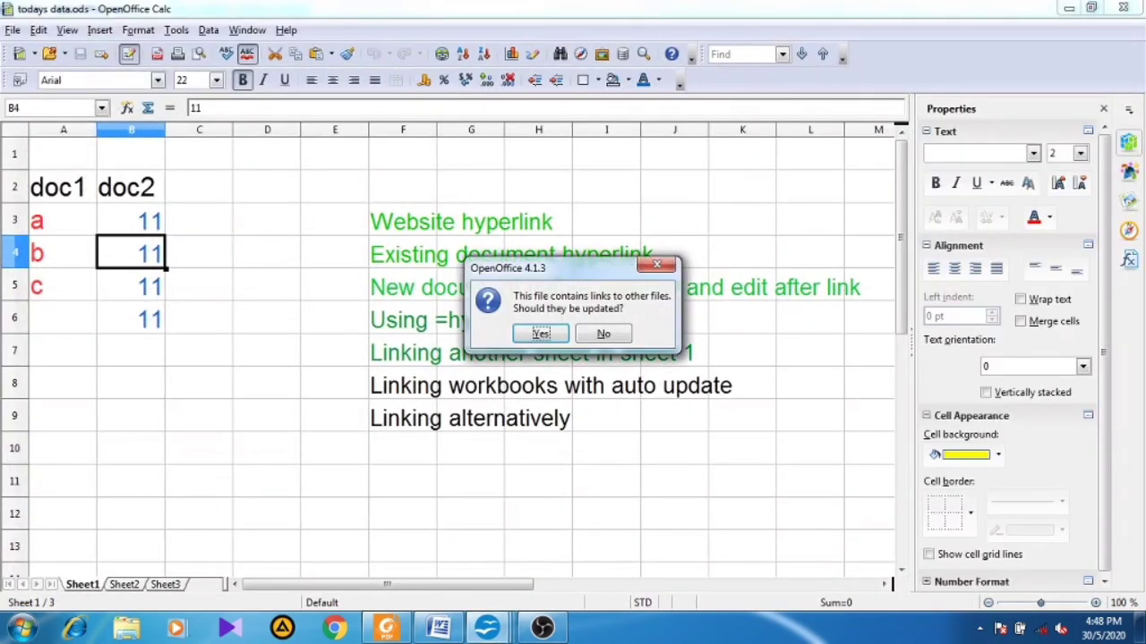
pyautogui.moveTo(564, 267); pyautogui.dragTo(324, 211)
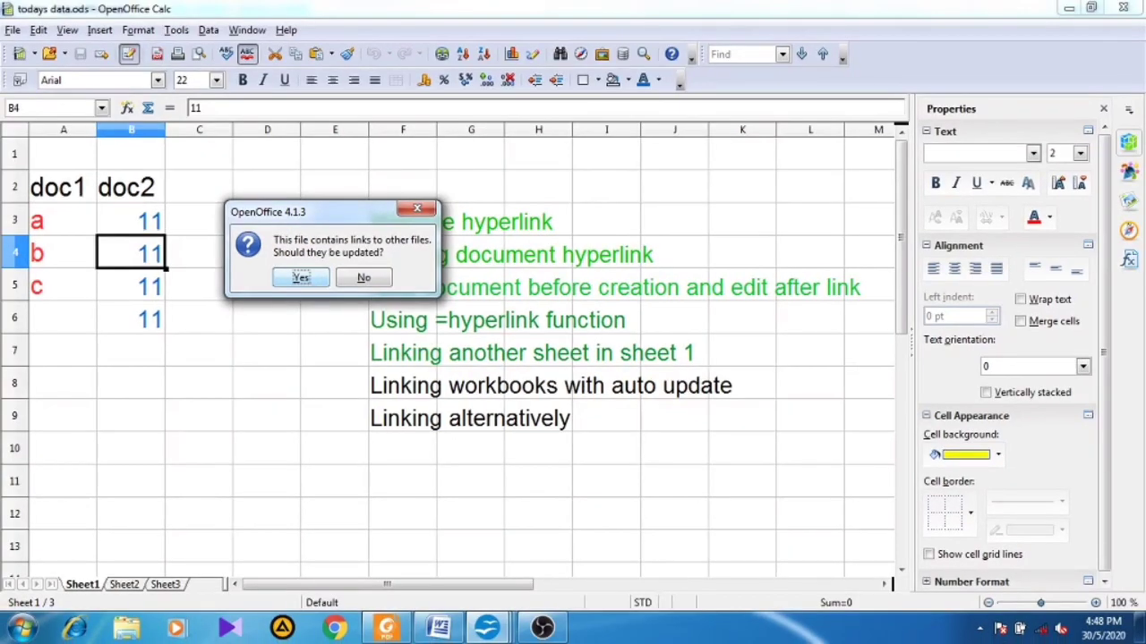
pyautogui.click(301, 277)
# Go through the red cells A3:A5 and check their entries and references to t1.ods after the link update.
pyautogui.click(93, 254)
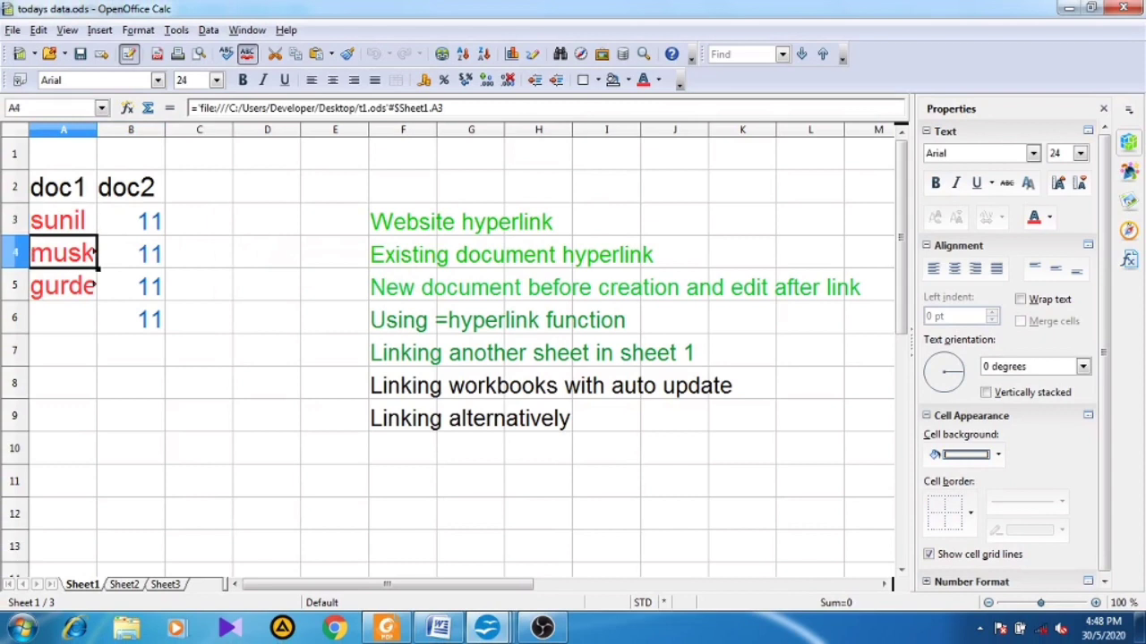
pyautogui.press('Up')
pyautogui.press('Down')
pyautogui.press('Down')
pyautogui.press('Up')
pyautogui.press('Up')
pyautogui.press('Down')
pyautogui.press('Down')
# Go through the blue cells B3:B6 and check whether they contain links or plain values.
pyautogui.press('Right')
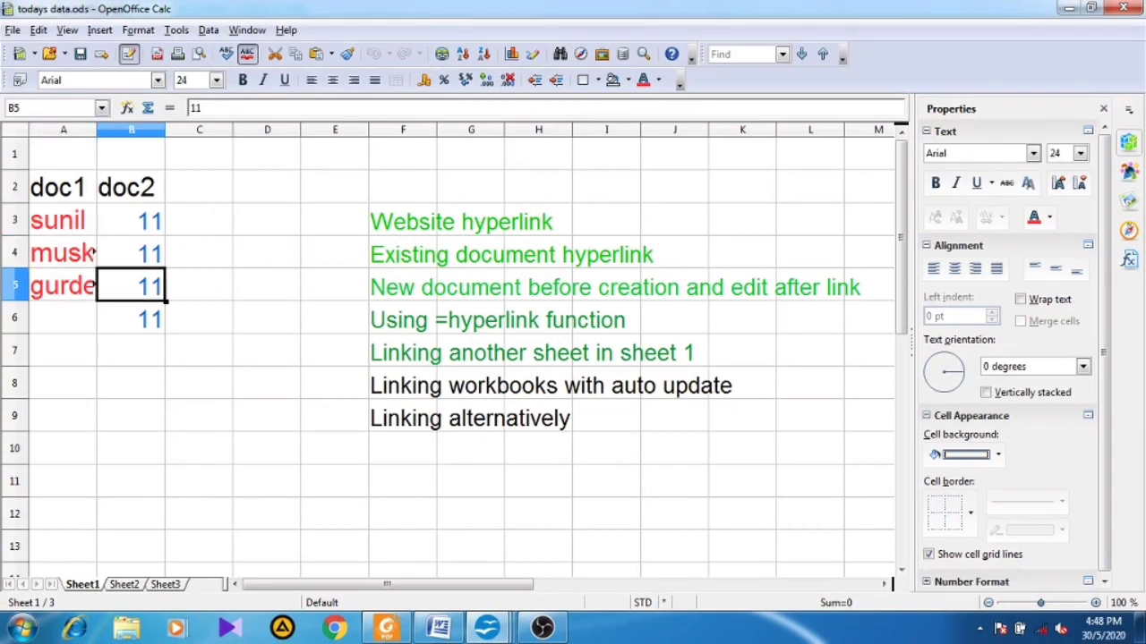
pyautogui.press('Up')
pyautogui.press('Up')
pyautogui.press('Up')
pyautogui.press('Down')
pyautogui.press('Down')
pyautogui.press('Down')
pyautogui.press('Down')
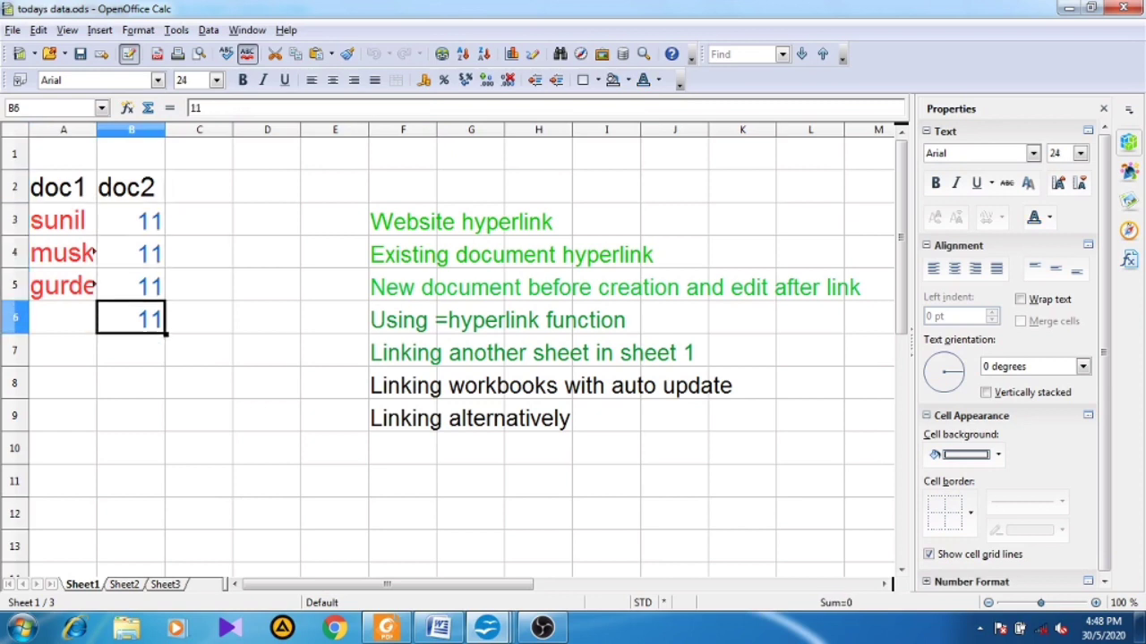
pyautogui.press('Up')
pyautogui.press('Up')
pyautogui.press('Up')
pyautogui.press('Up')
pyautogui.press('Down')
# Compare the contents of the red cells A3:A5 with those of the blue cells B3:B5.
pyautogui.press('Left')
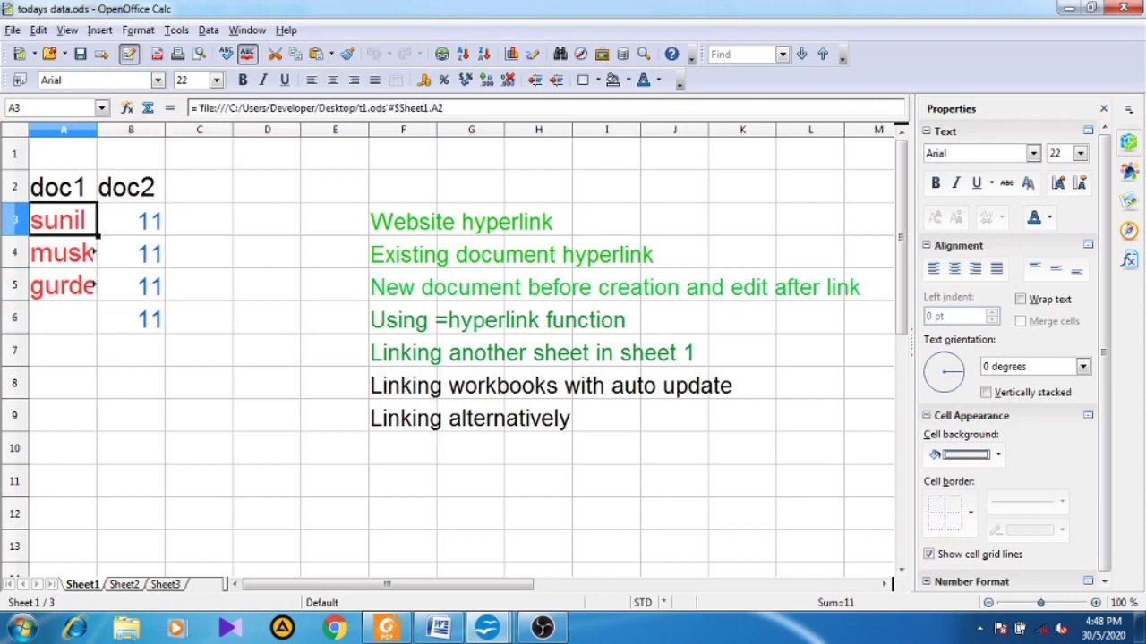
pyautogui.press('Down')
pyautogui.press('Up')
pyautogui.press('Down')
pyautogui.press('Down')
pyautogui.press('Up')
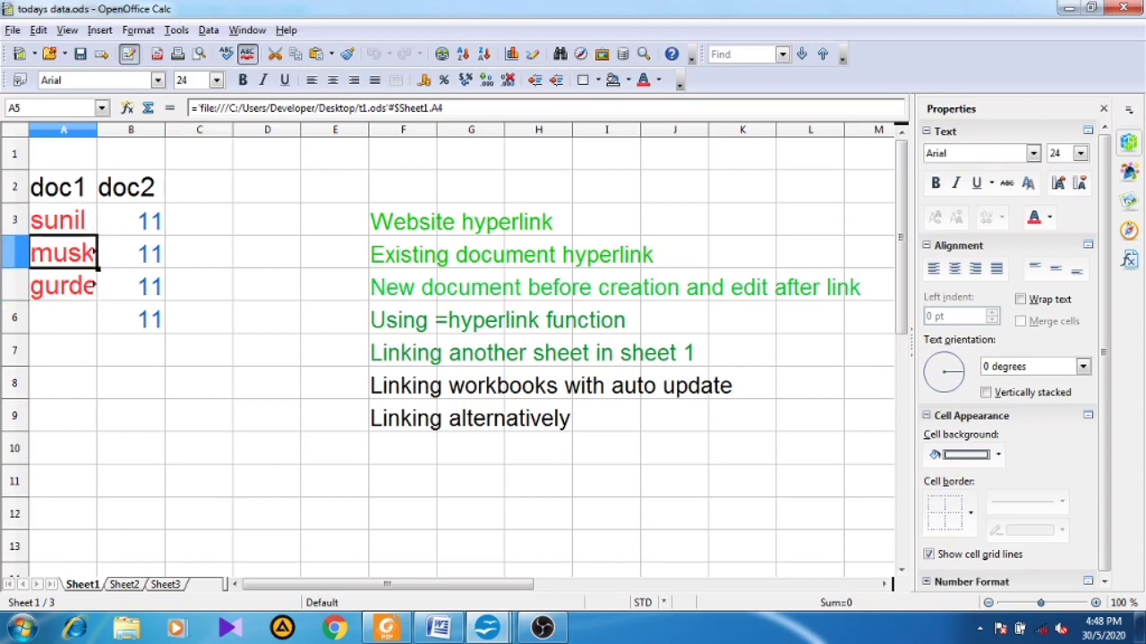
pyautogui.press('Up')
pyautogui.press('Right')
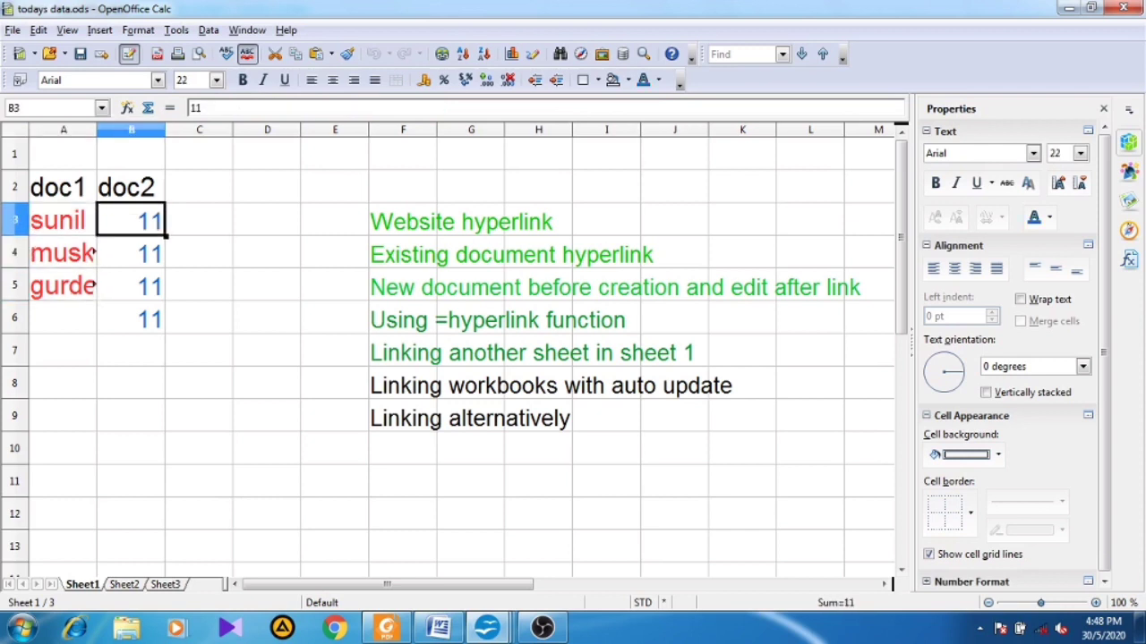
pyautogui.press('Down')
pyautogui.press('Down')
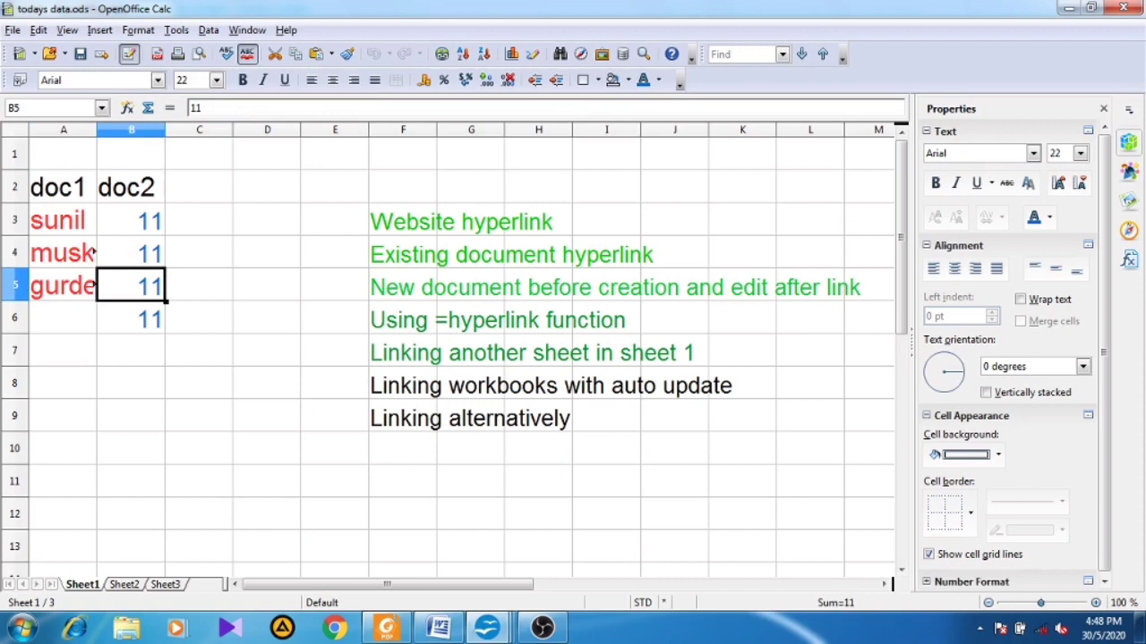
# Colour the topic lines in F8:F9, "Linking workbooks with auto update" and "Linking alternatively", dark green.
pyautogui.moveTo(403, 385); pyautogui.dragTo(403, 418)
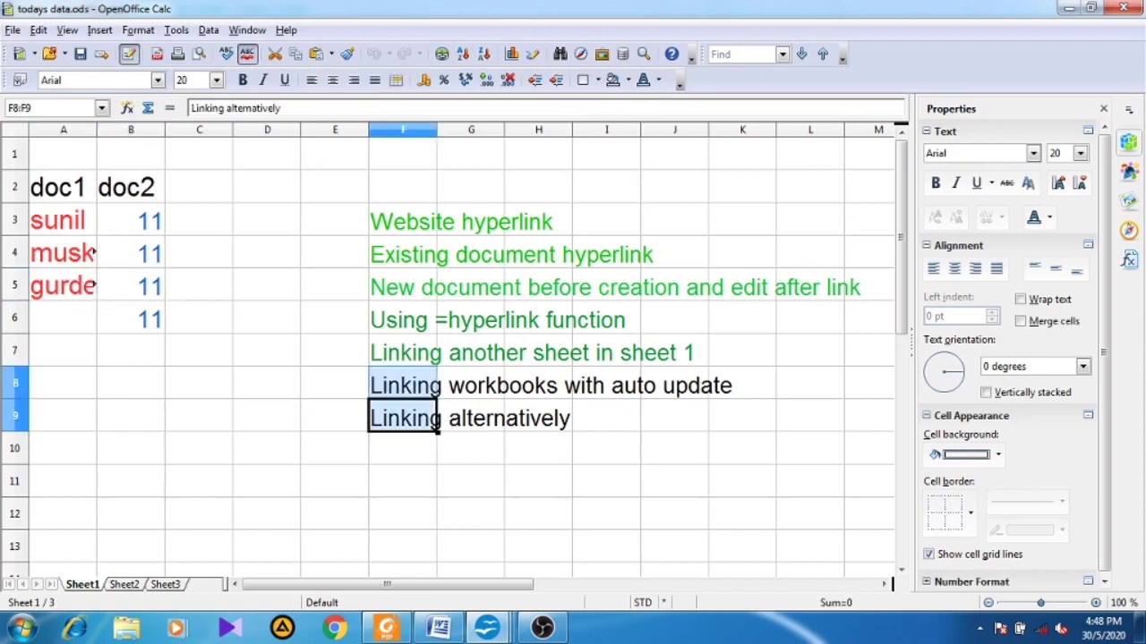
pyautogui.click(1049, 219)
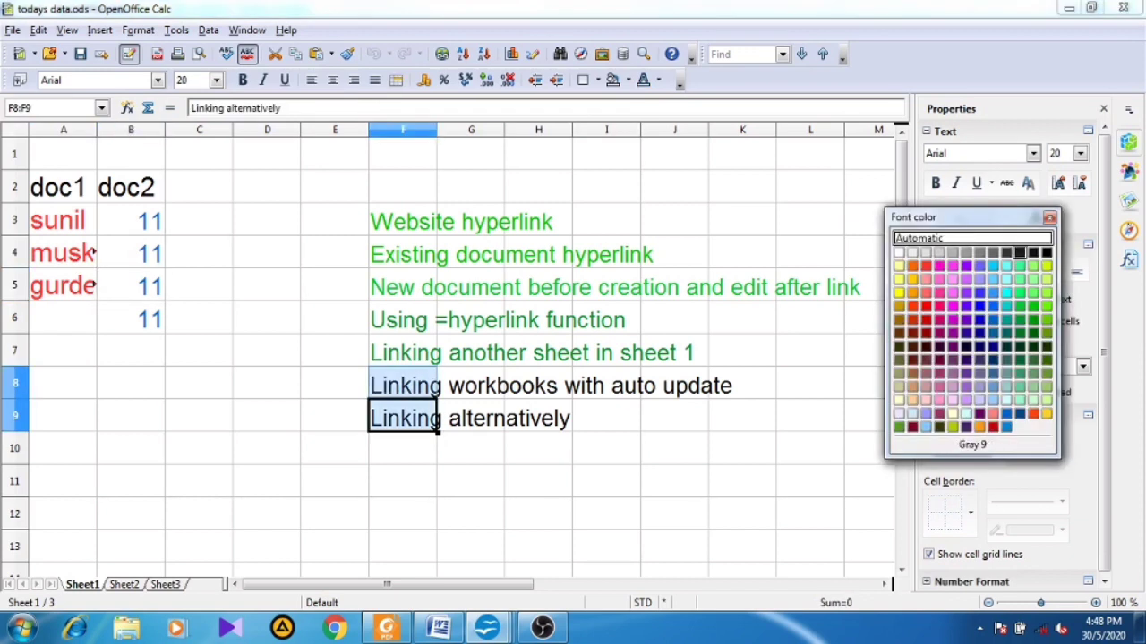
pyautogui.click(1019, 319)
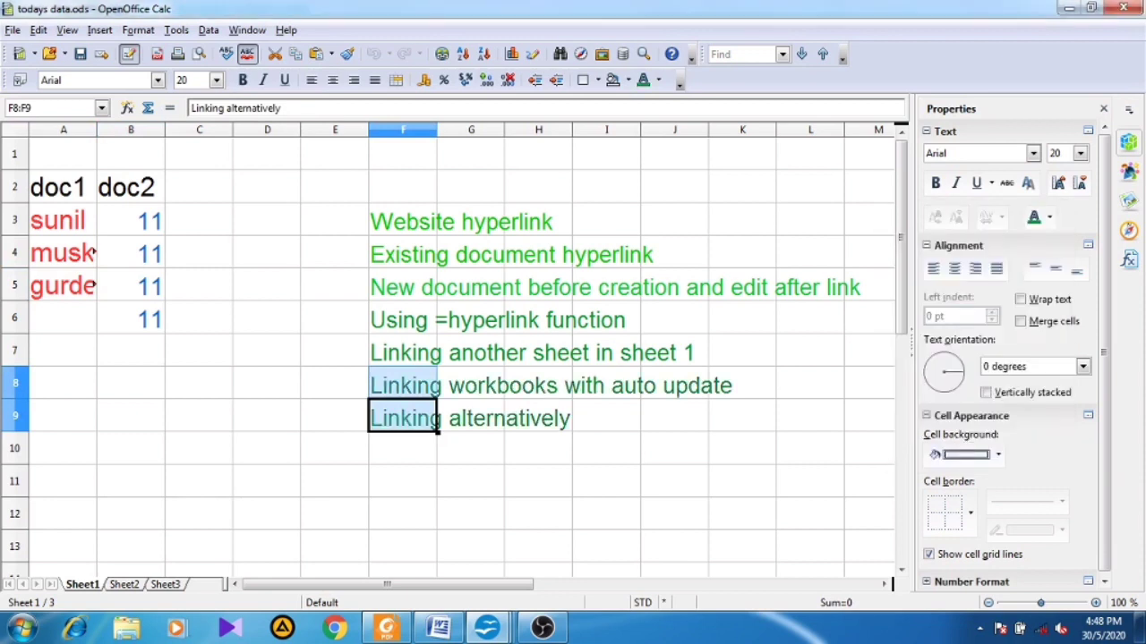
pyautogui.click(538, 351)
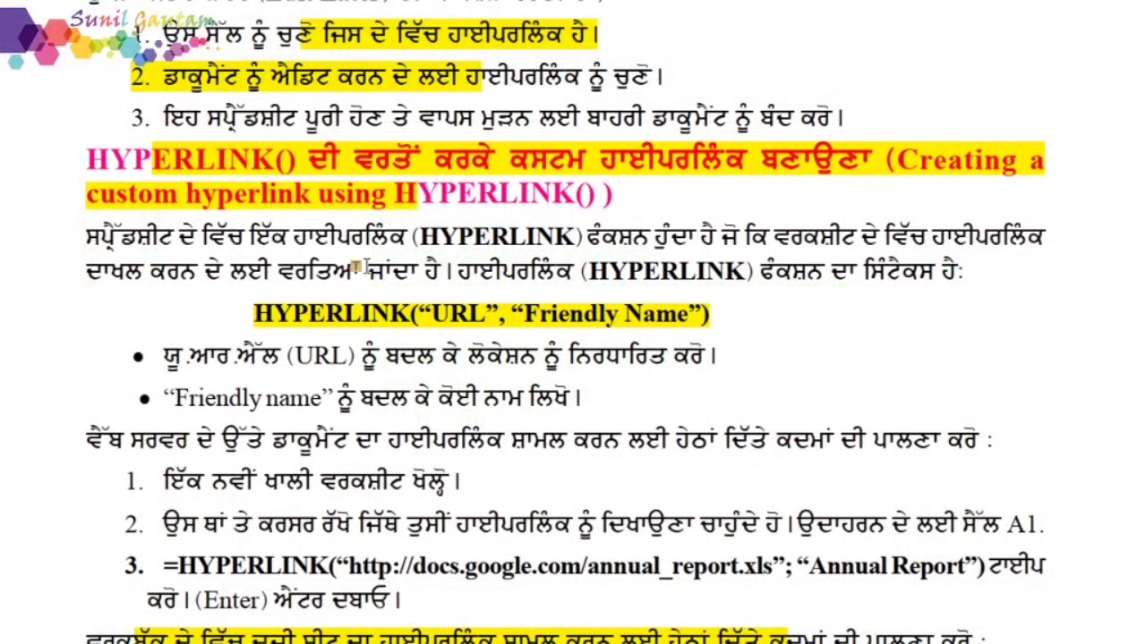
# Review the PDF textbook from the HYPERLINK() section through workbook linking and the alternate method to the evaluation questions.
pyautogui.scroll(-20, 365, 267)
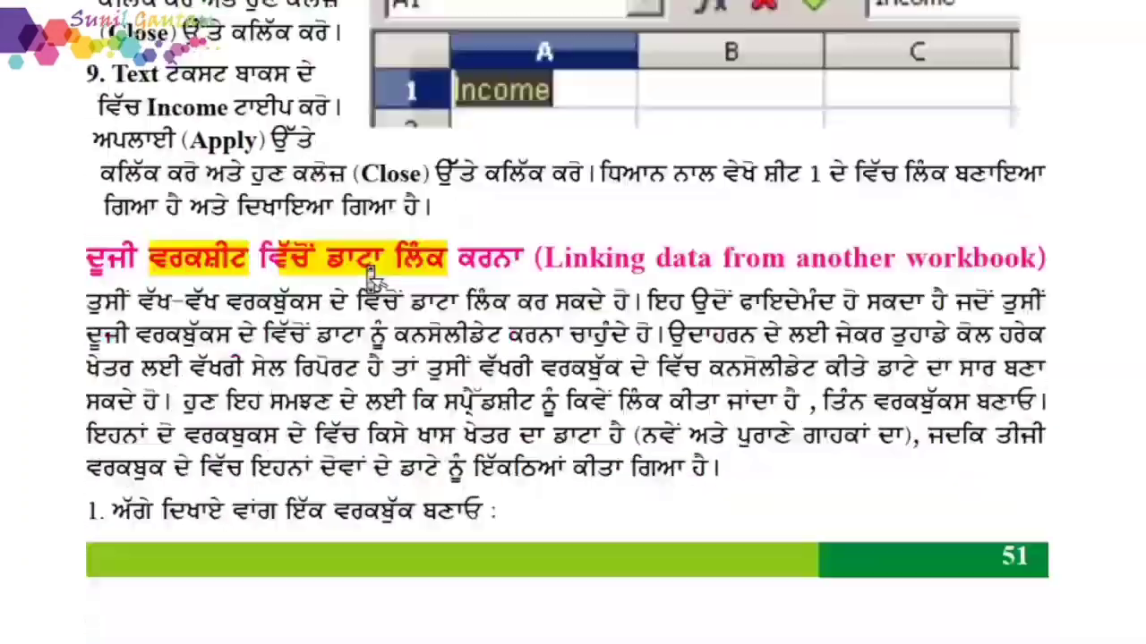
pyautogui.scroll(-20, 374, 280)
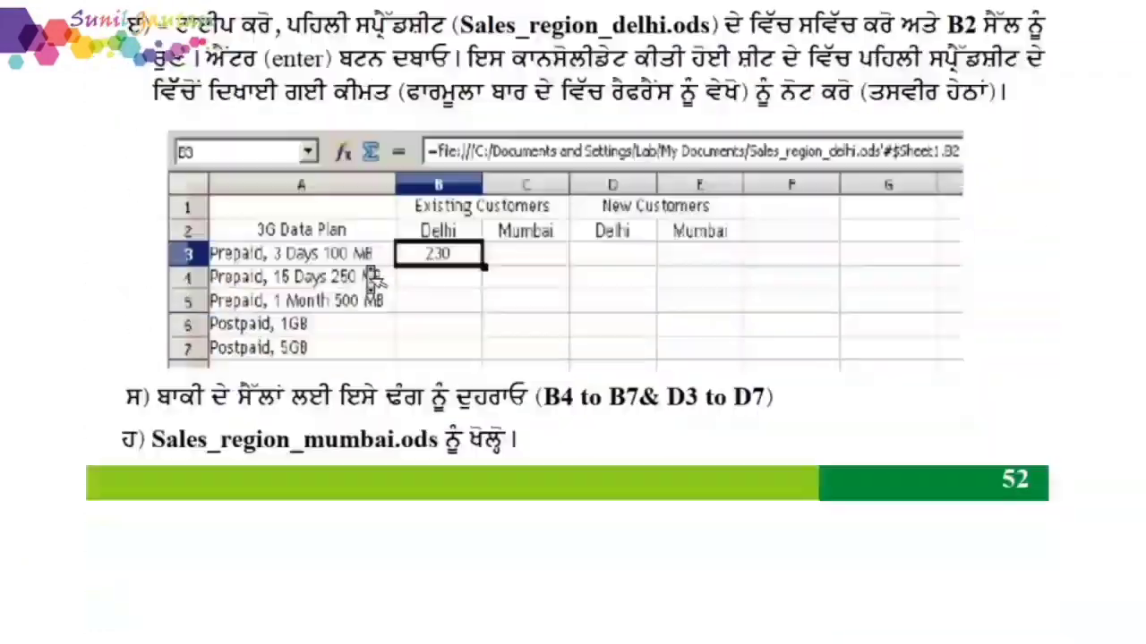
pyautogui.scroll(-20, 374, 280)
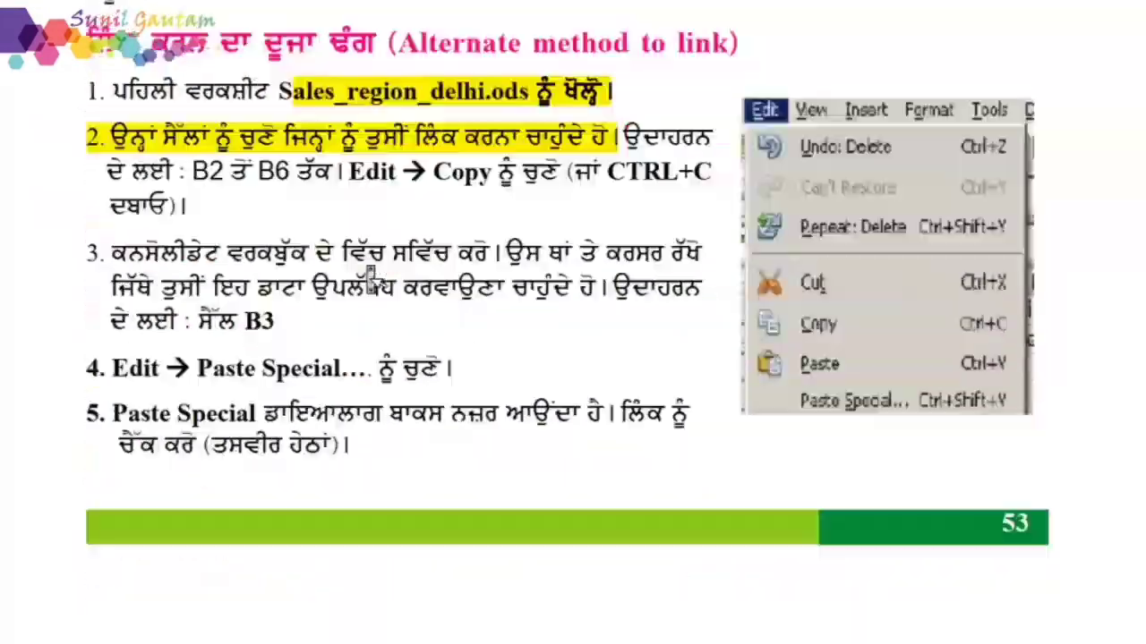
pyautogui.scroll(-20, 374, 280)
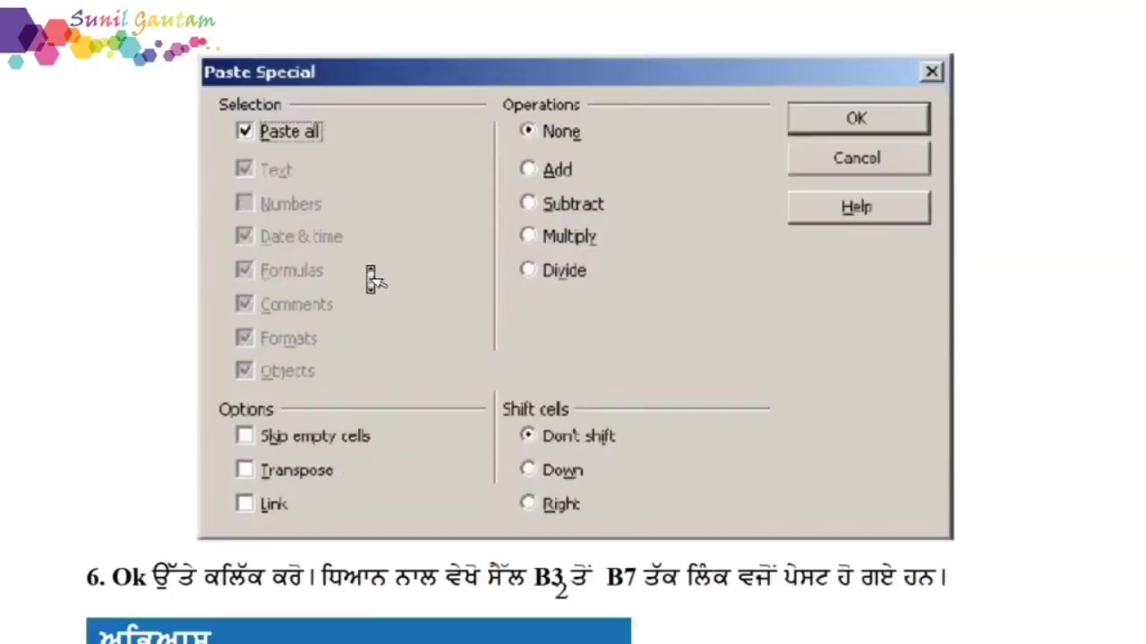
pyautogui.scroll(-5, 374, 280)
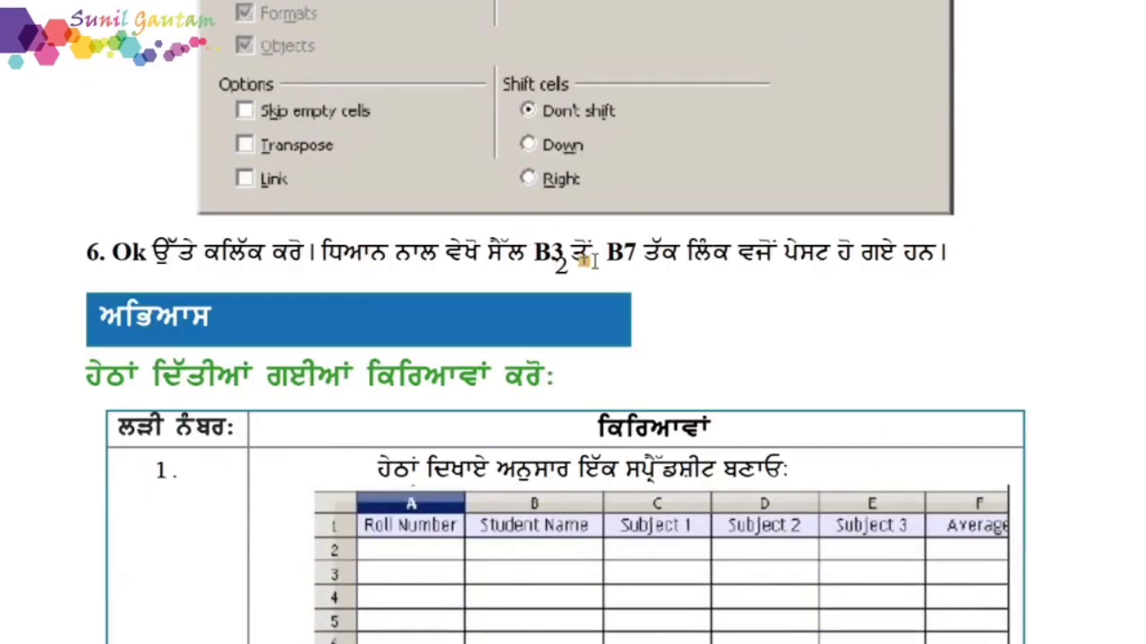
pyautogui.scroll(2, 592, 259)
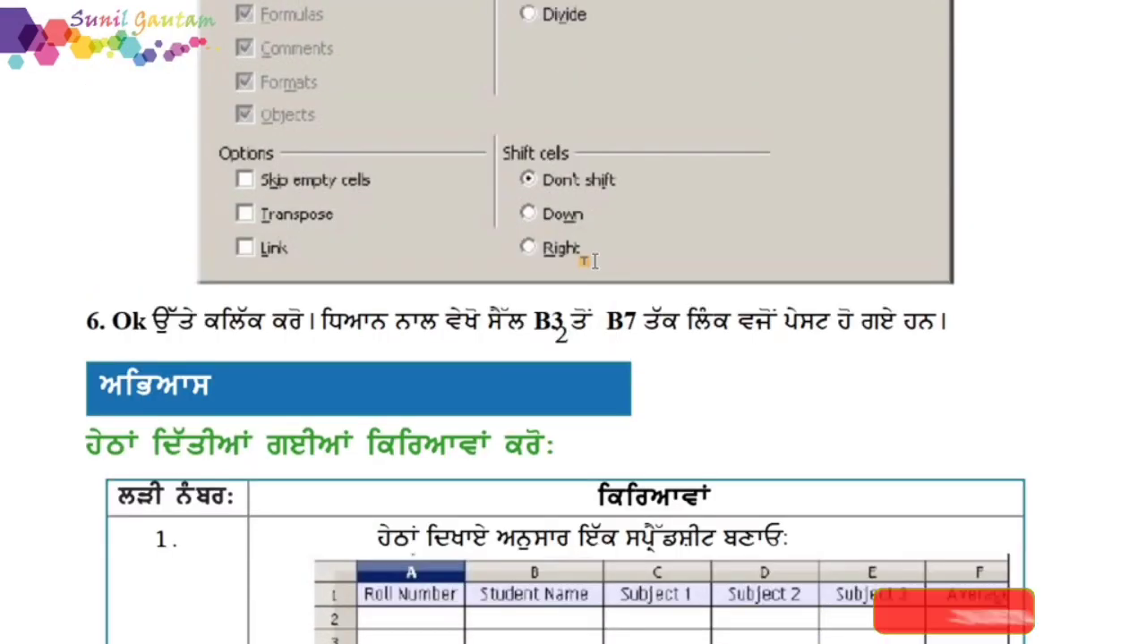
pyautogui.scroll(-10, 596, 260)
pyautogui.scroll(-15, 595, 269)
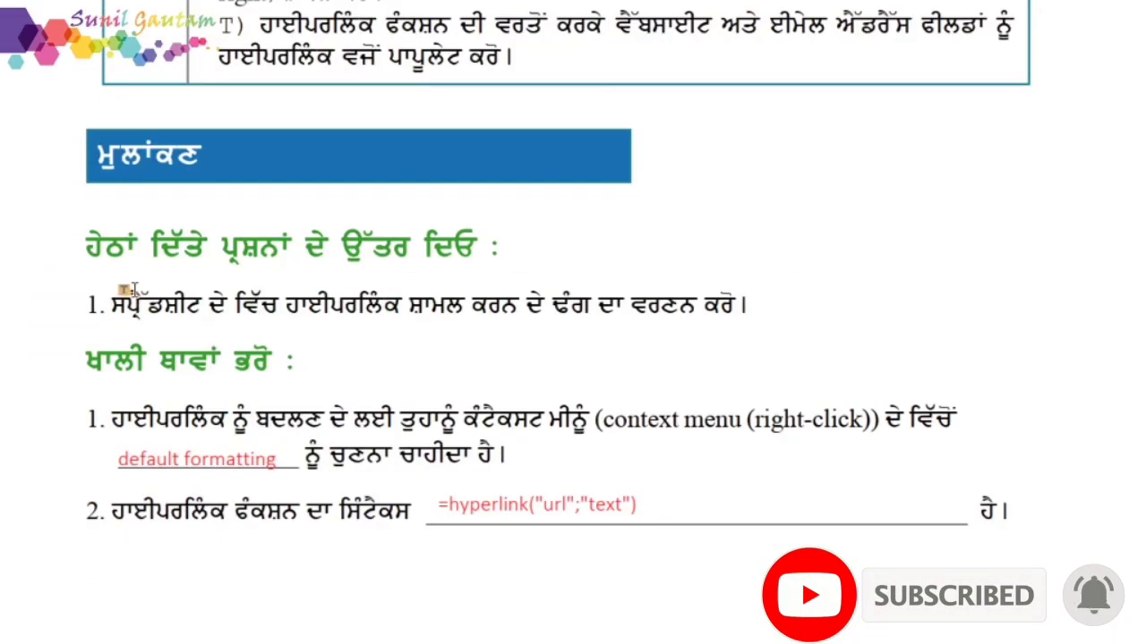
# Highlight the descriptive question and parts of the =hyperlink("url";"text") answer, undoing the highlight made on the "default formatting" answer.
pyautogui.moveTo(117, 296); pyautogui.dragTo(755, 307)
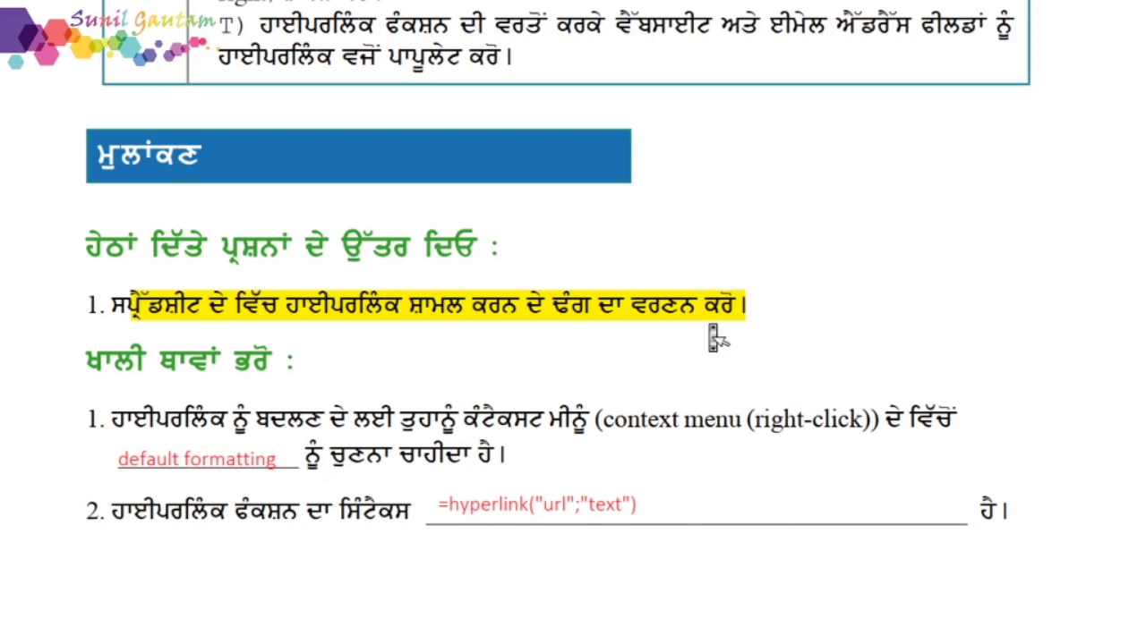
pyautogui.scroll(-3, 711, 329)
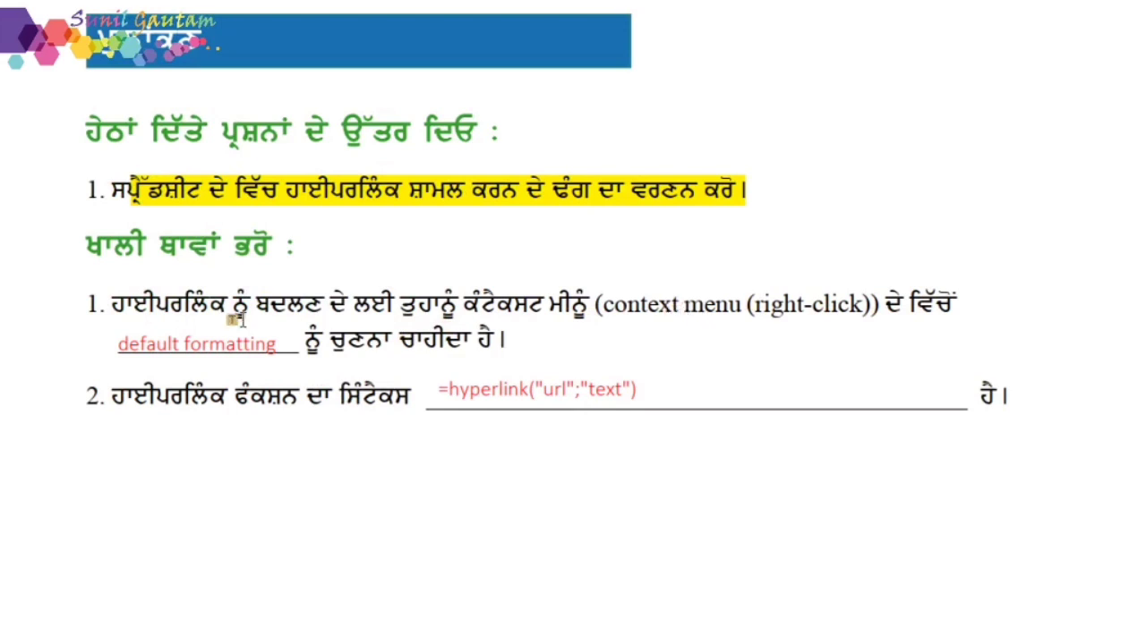
pyautogui.moveTo(116, 344); pyautogui.dragTo(363, 346)
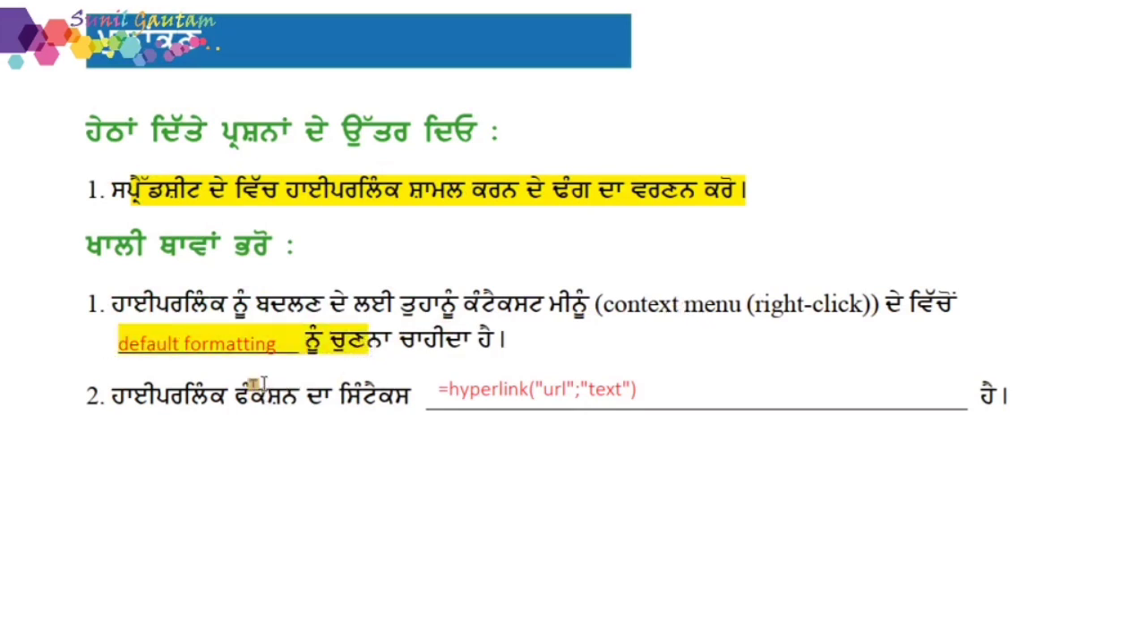
pyautogui.hotkey('ctrl', 'z')
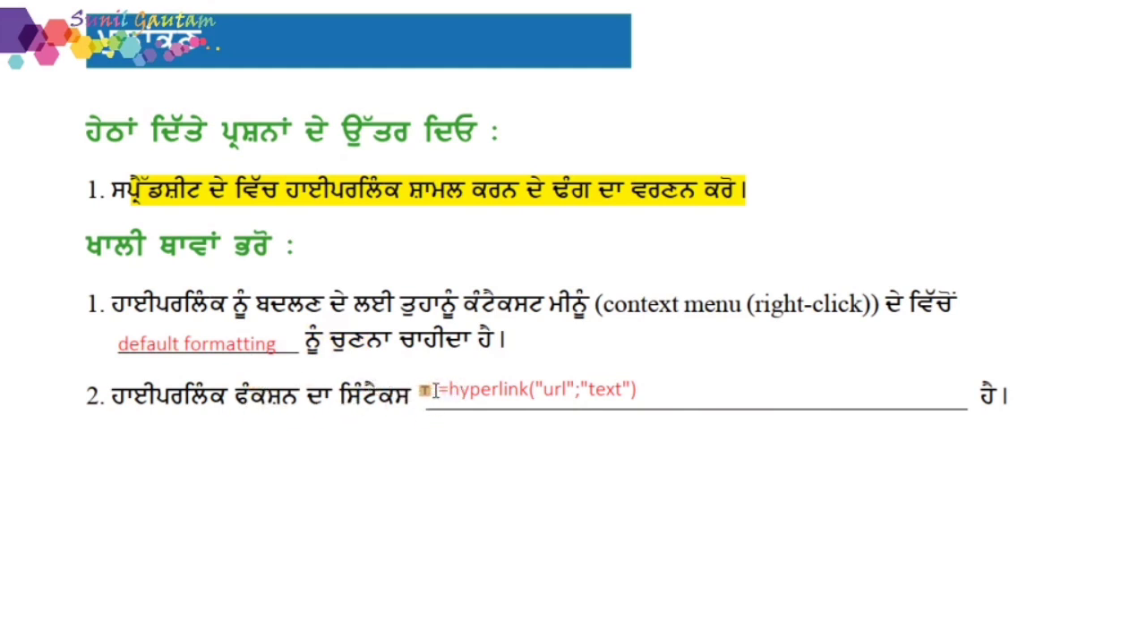
pyautogui.moveTo(437, 391); pyautogui.dragTo(621, 391)
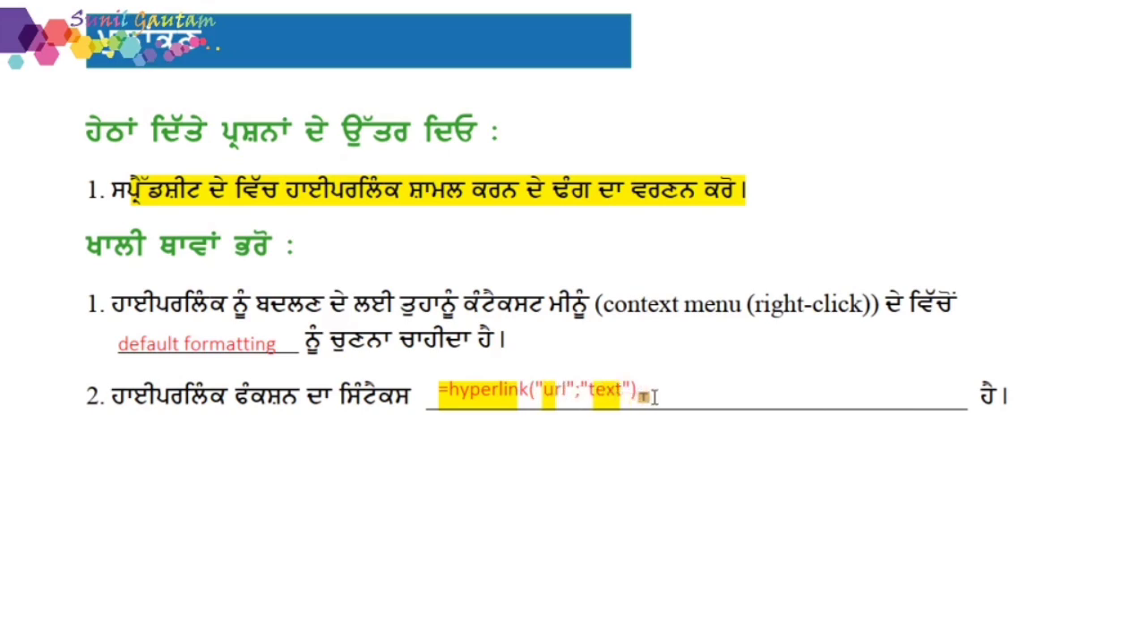
# Go back to the textbook page that explains linking cells from Sales_region_delhi.ods into sales_consolidated.ods.
pyautogui.scroll(15, 653, 398)
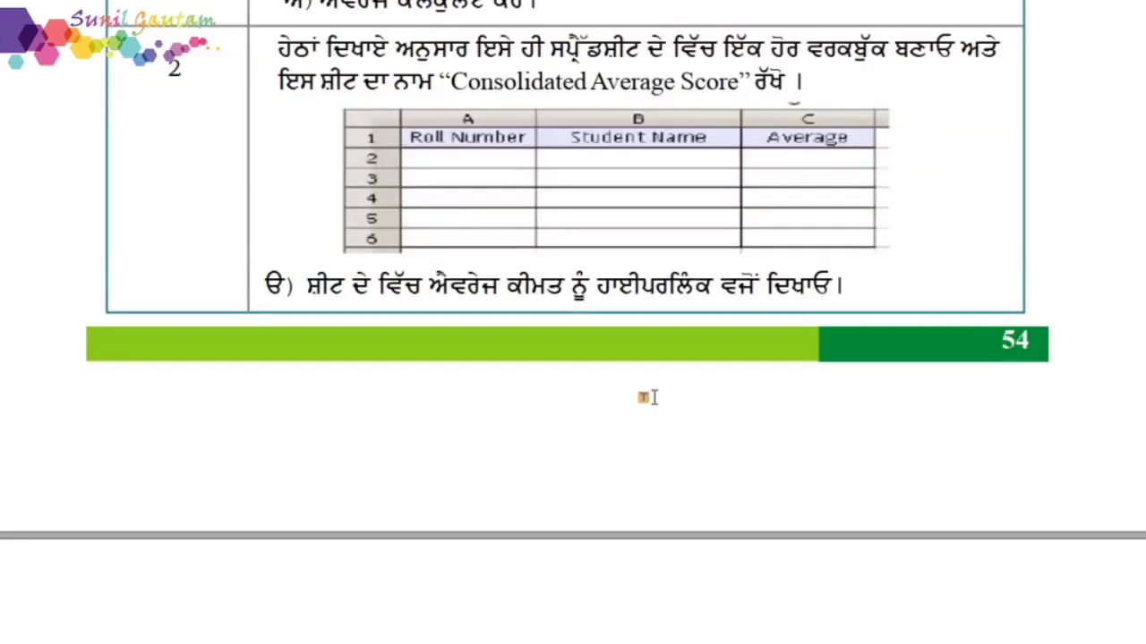
pyautogui.scroll(20, 658, 412)
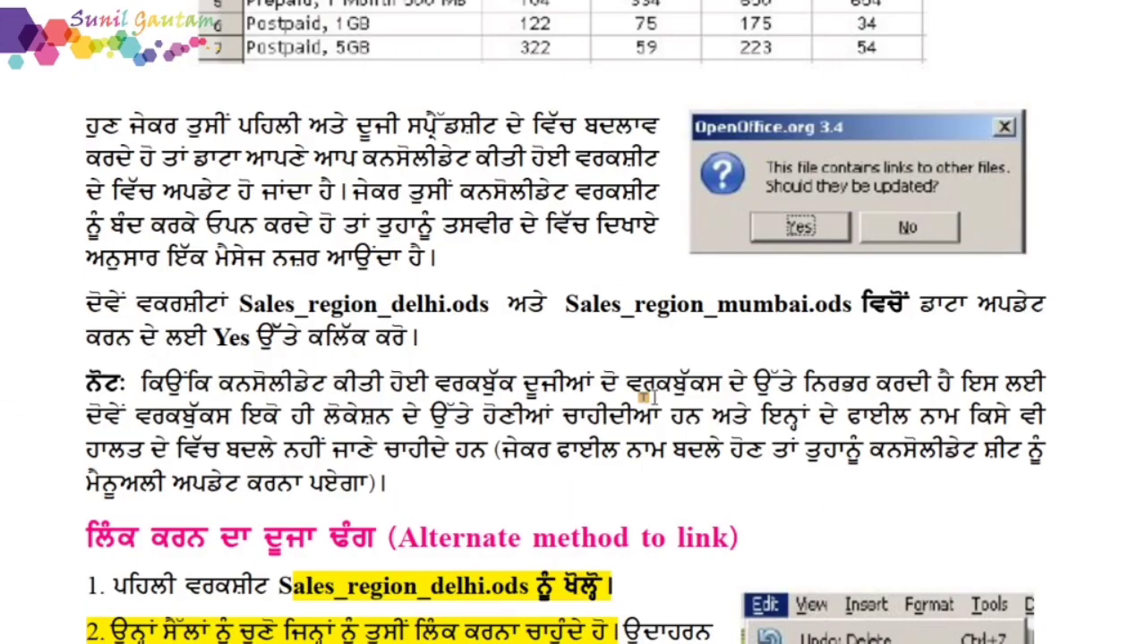
pyautogui.scroll(10, 657, 412)
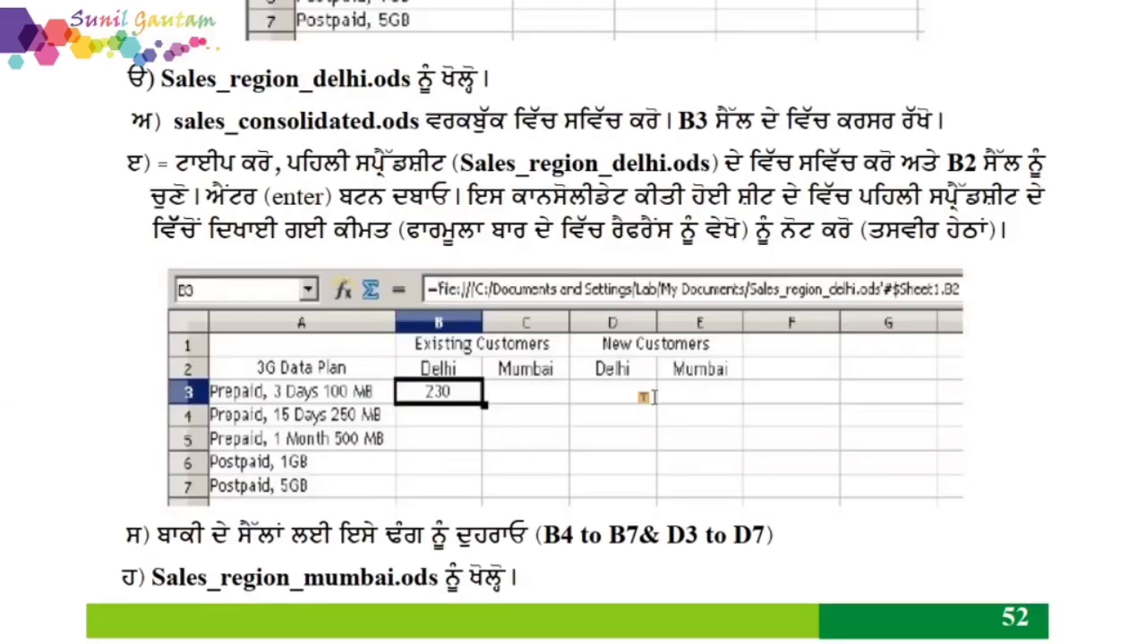